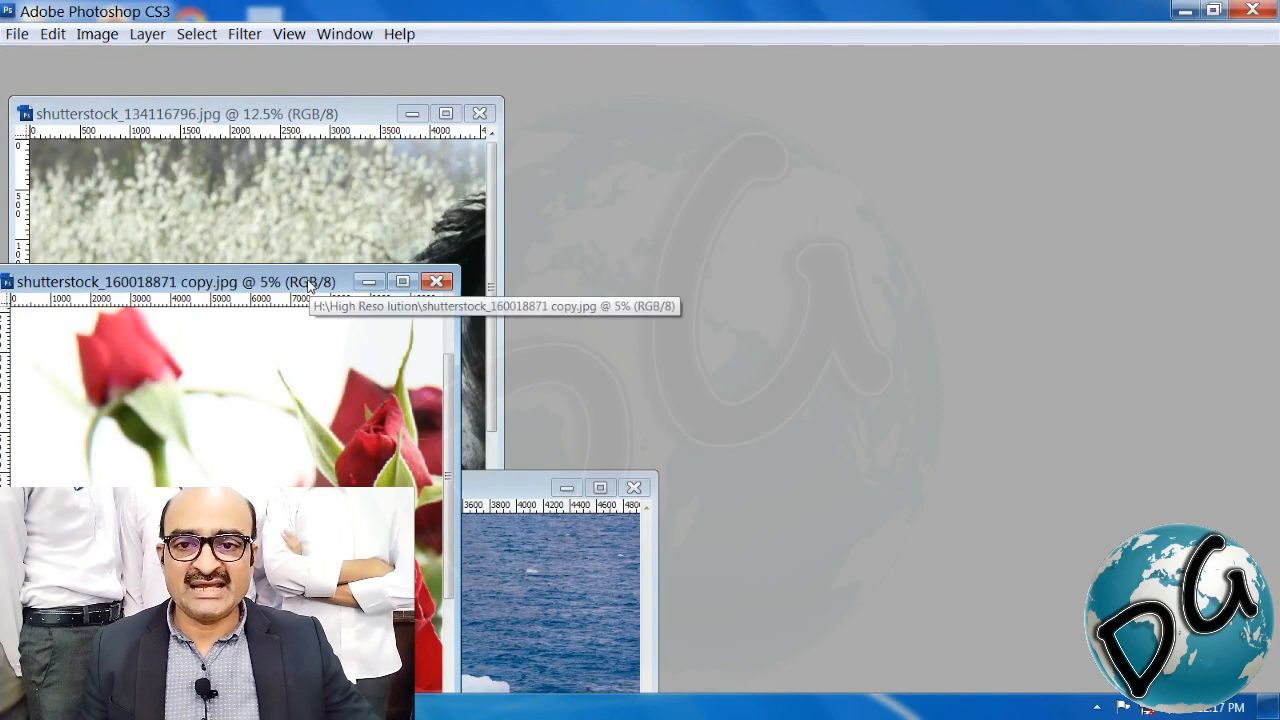
Step: Examine the central red rose in shutterstock_160018871 copy.jpg at a larger magnification, with its window maximised and restored
drag(312, 287, 525, 94)
click(633, 94)
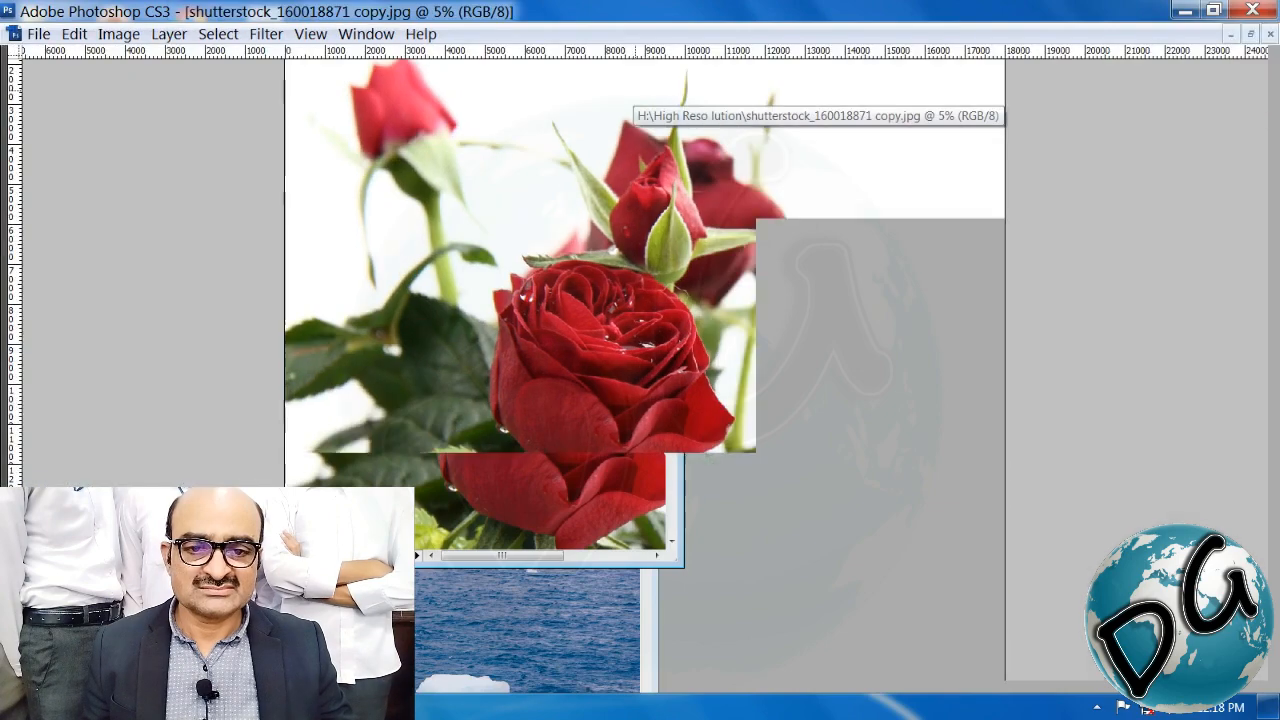
drag(733, 303, 529, 496)
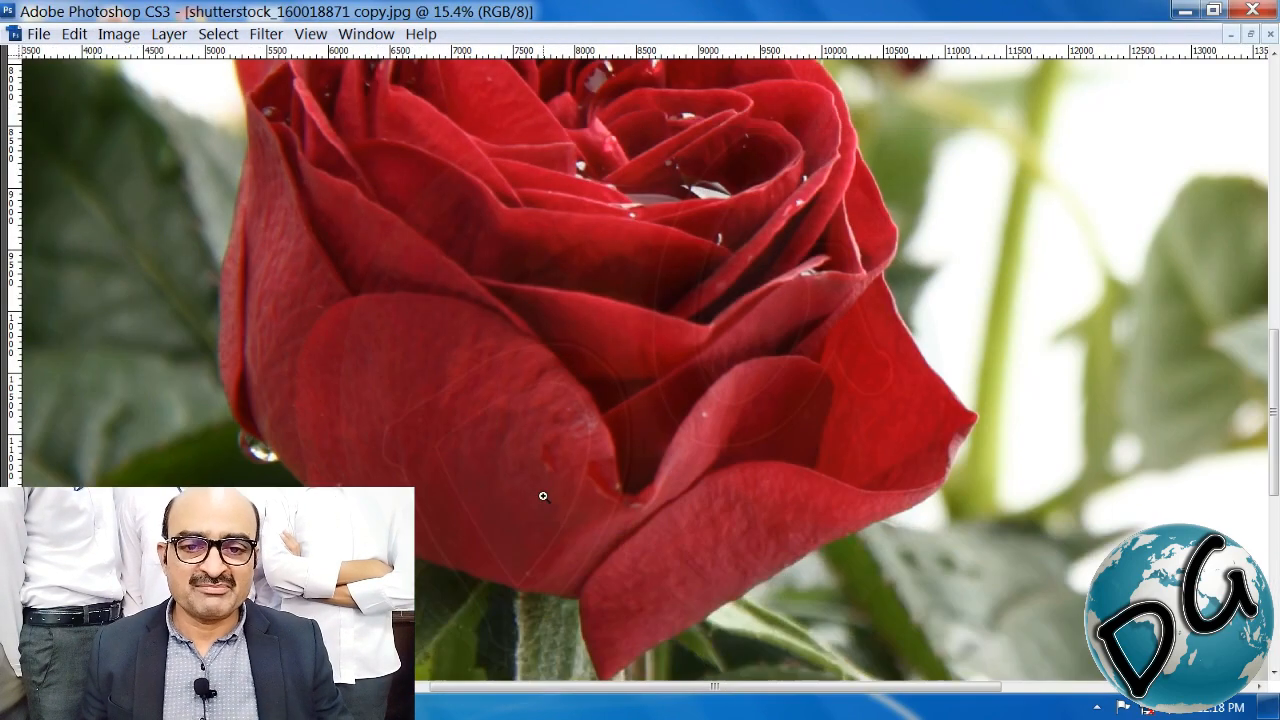
drag(570, 427, 603, 503)
alt+click(603, 503)
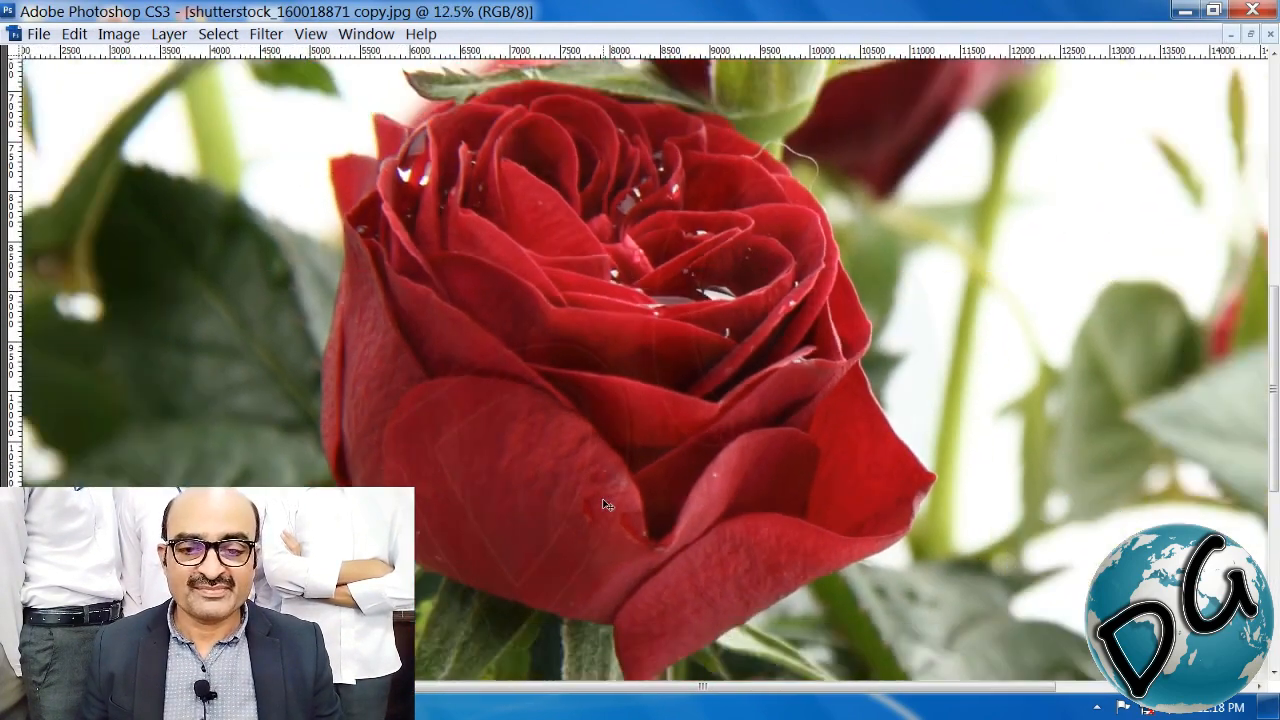
alt+click(603, 503)
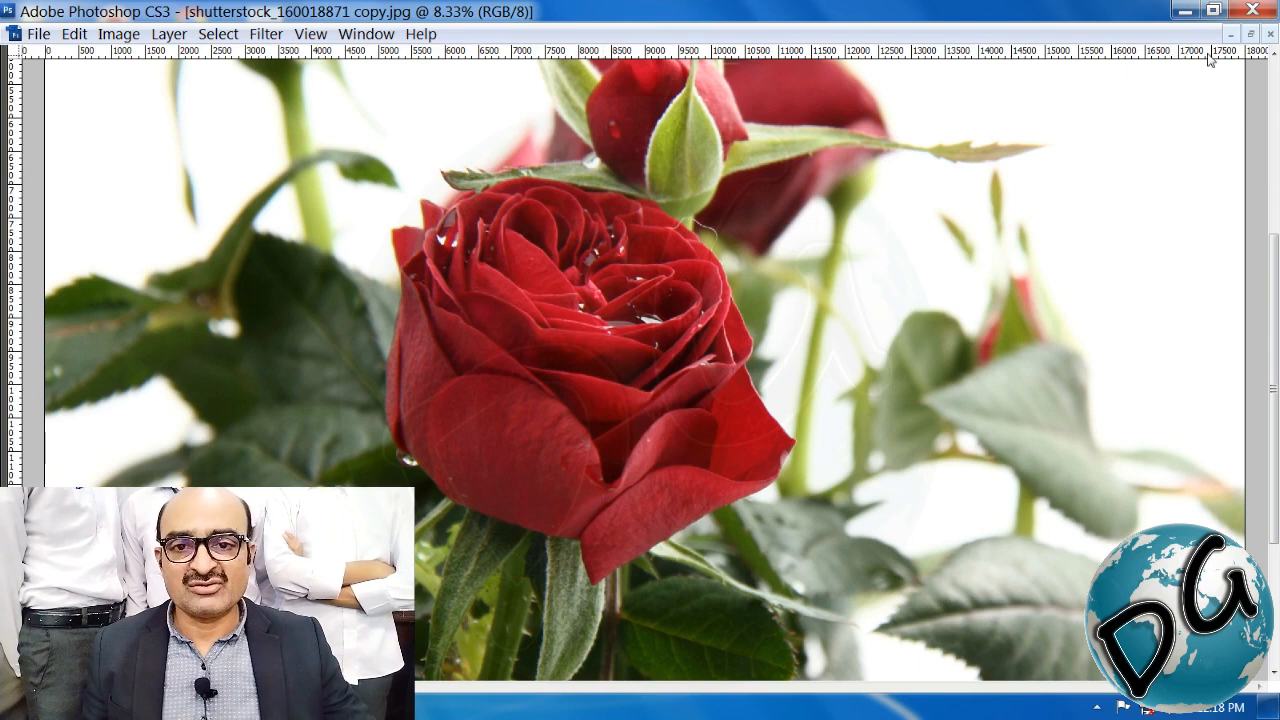
click(1250, 35)
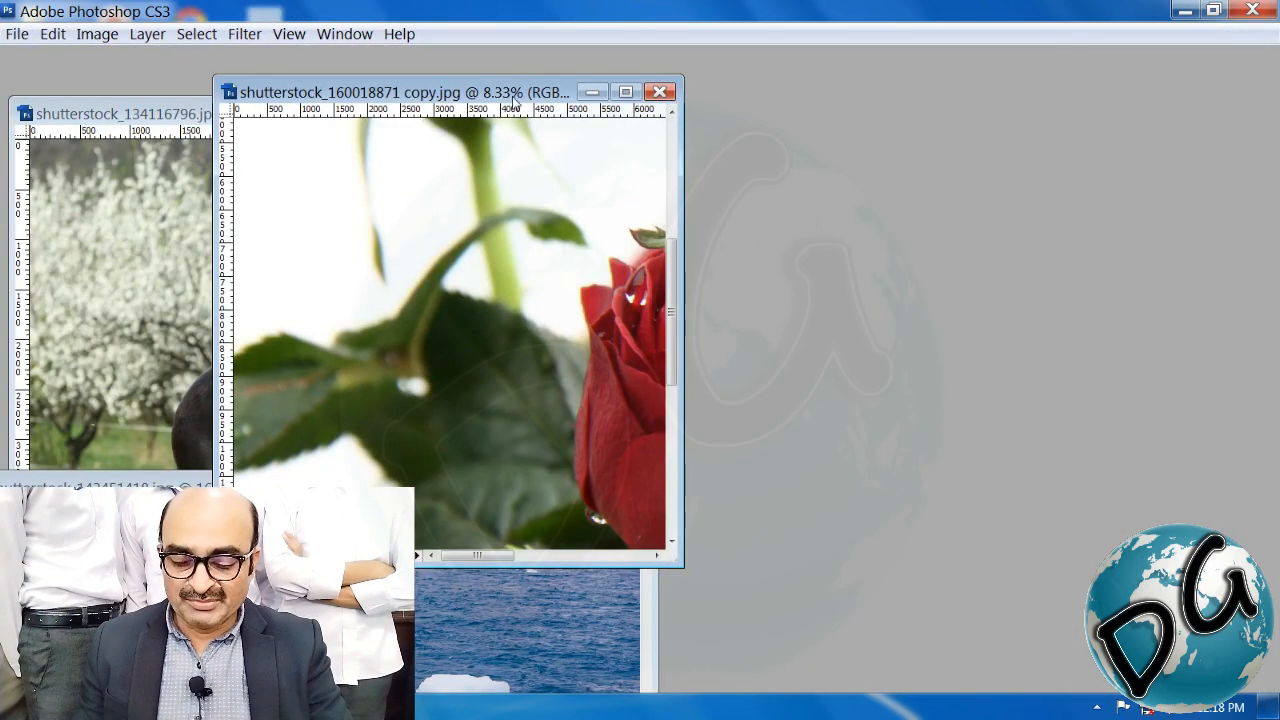
Step: Duplicate the shutterstock_160018871 copy.jpg image and close the original, keeping only the duplicate open
drag(555, 94, 618, 92)
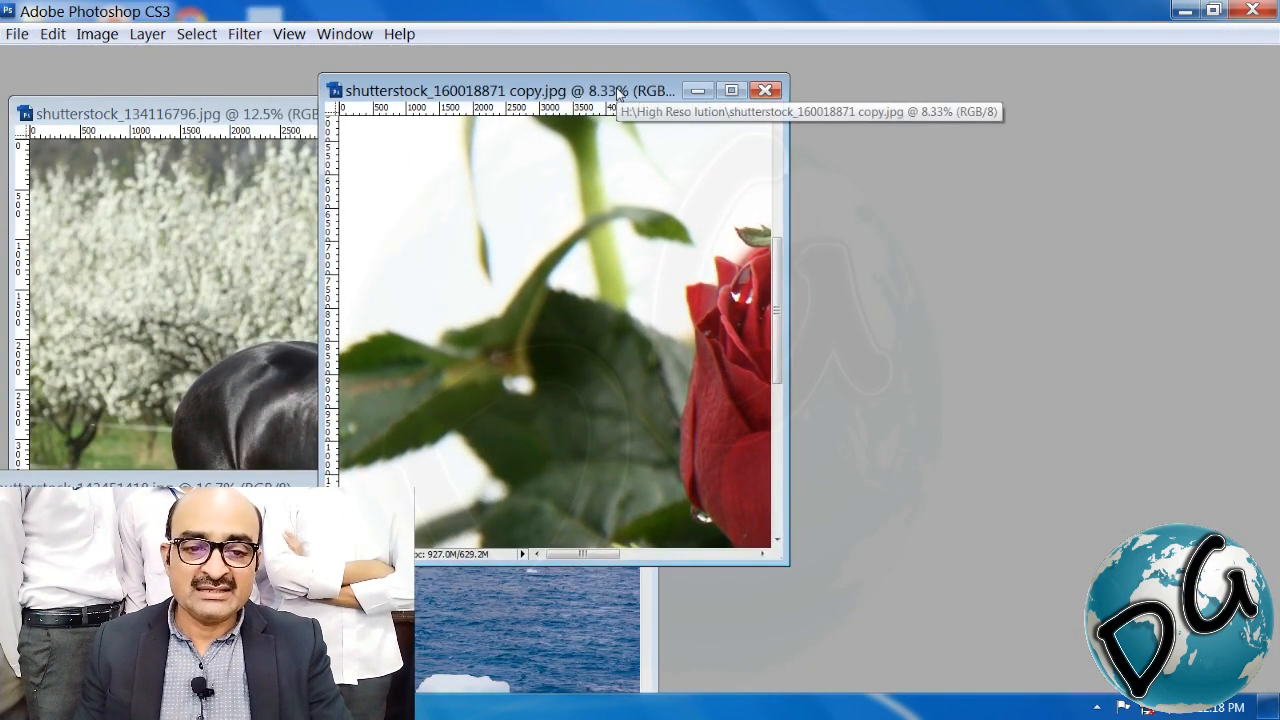
key(alt+i)
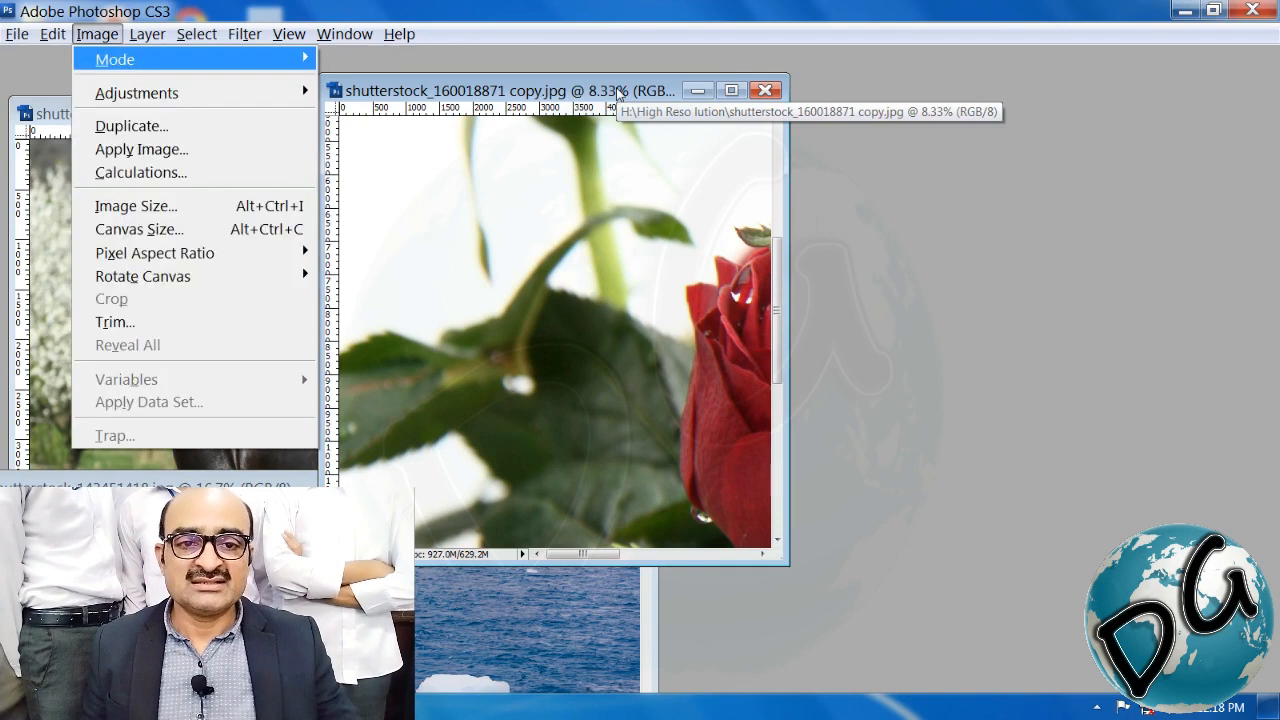
key(d)
key(Return)
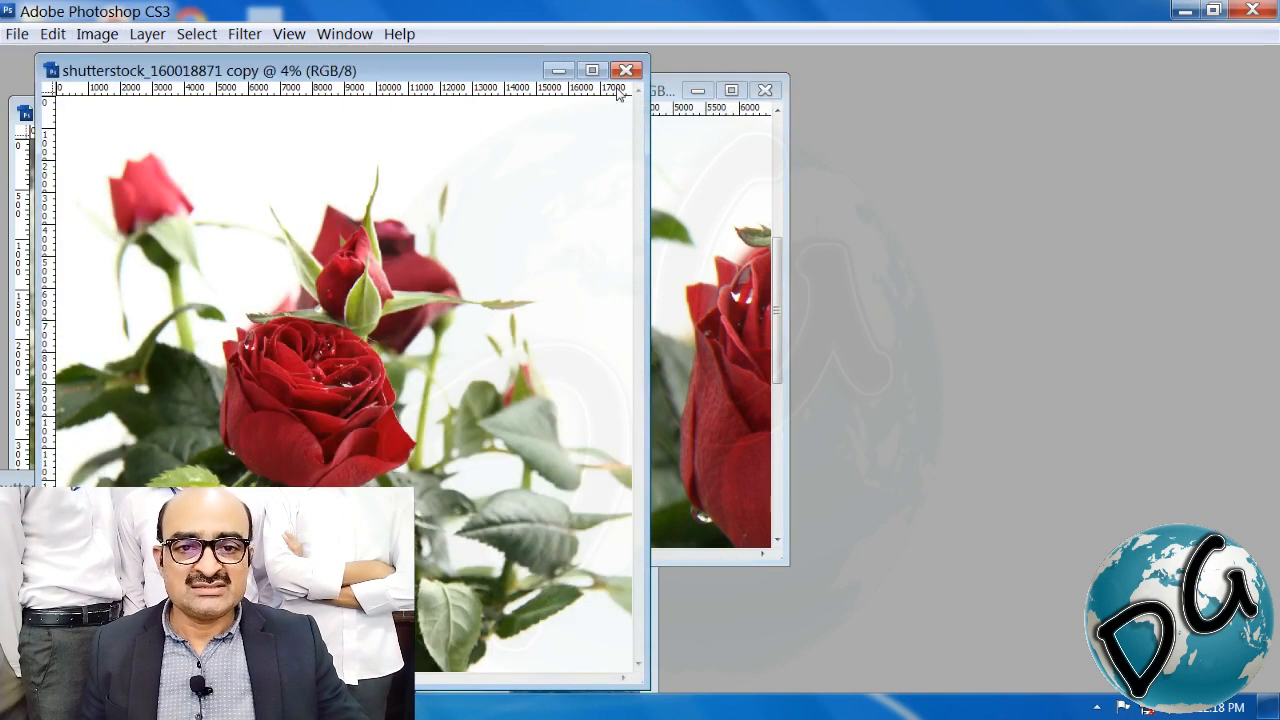
click(765, 90)
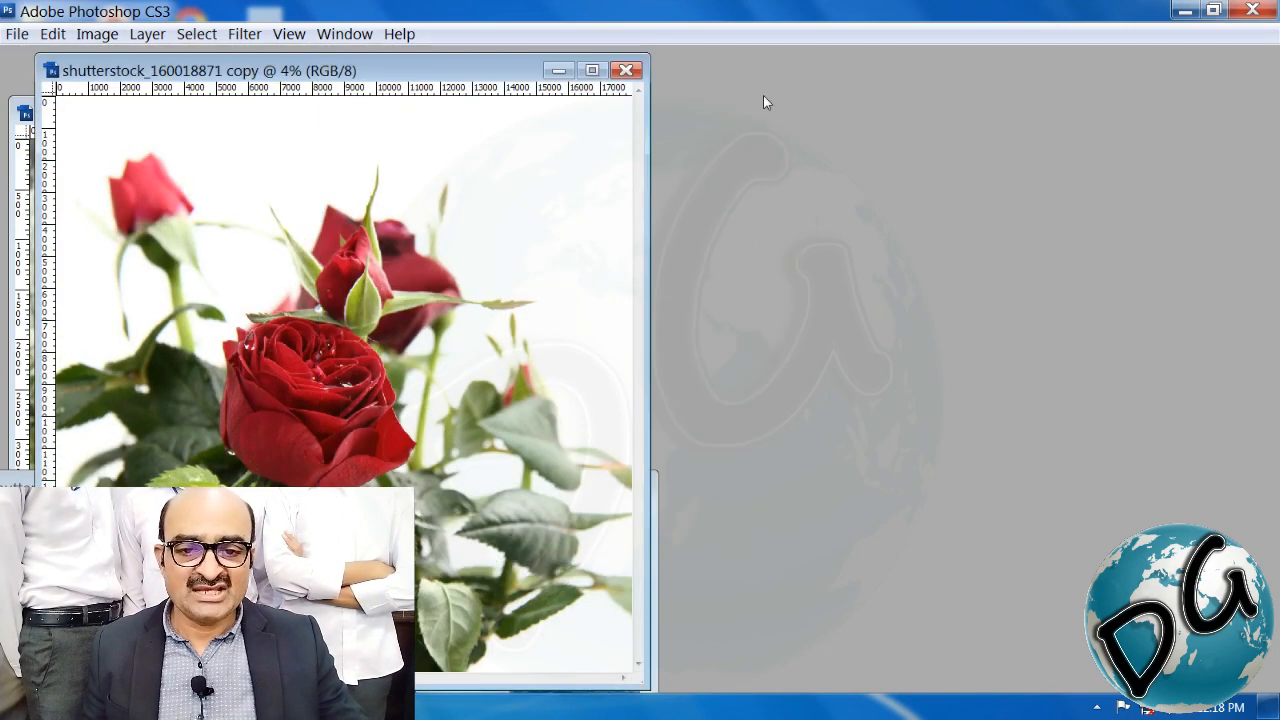
drag(510, 69, 728, 67)
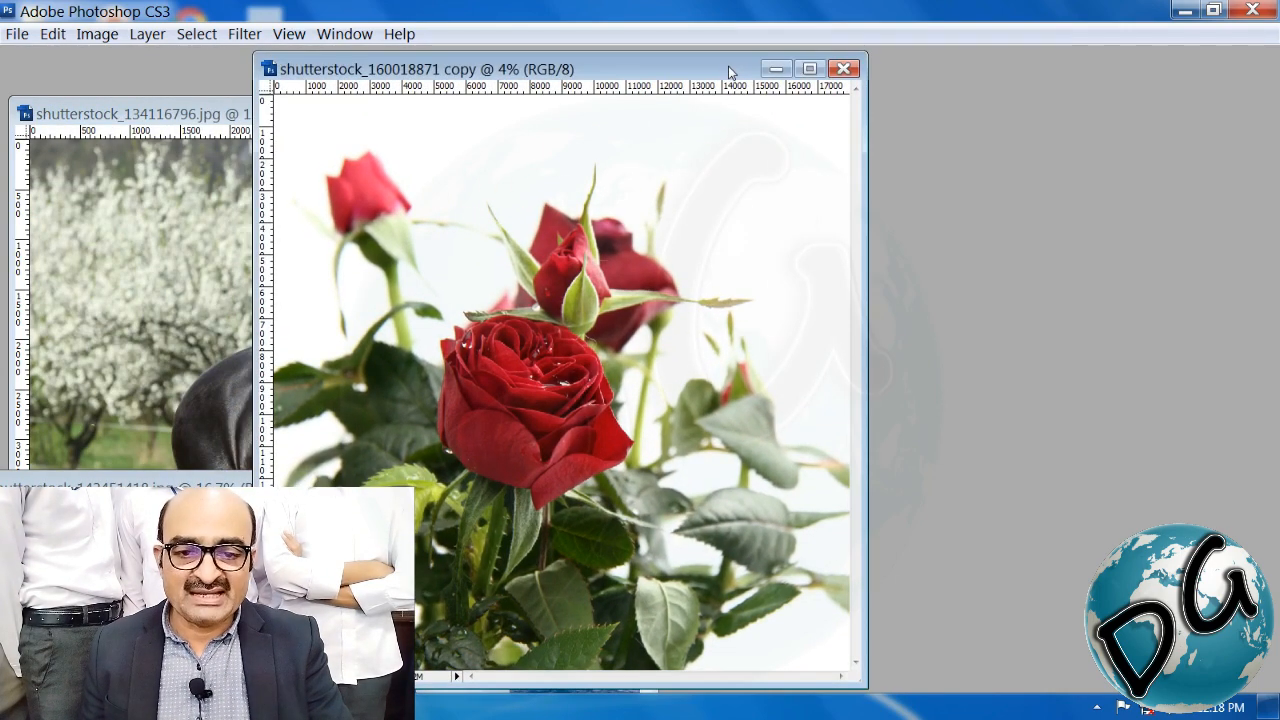
Step: Check the duplicate's pixel dimensions, document size and resolution without changing them
key(alt+i)
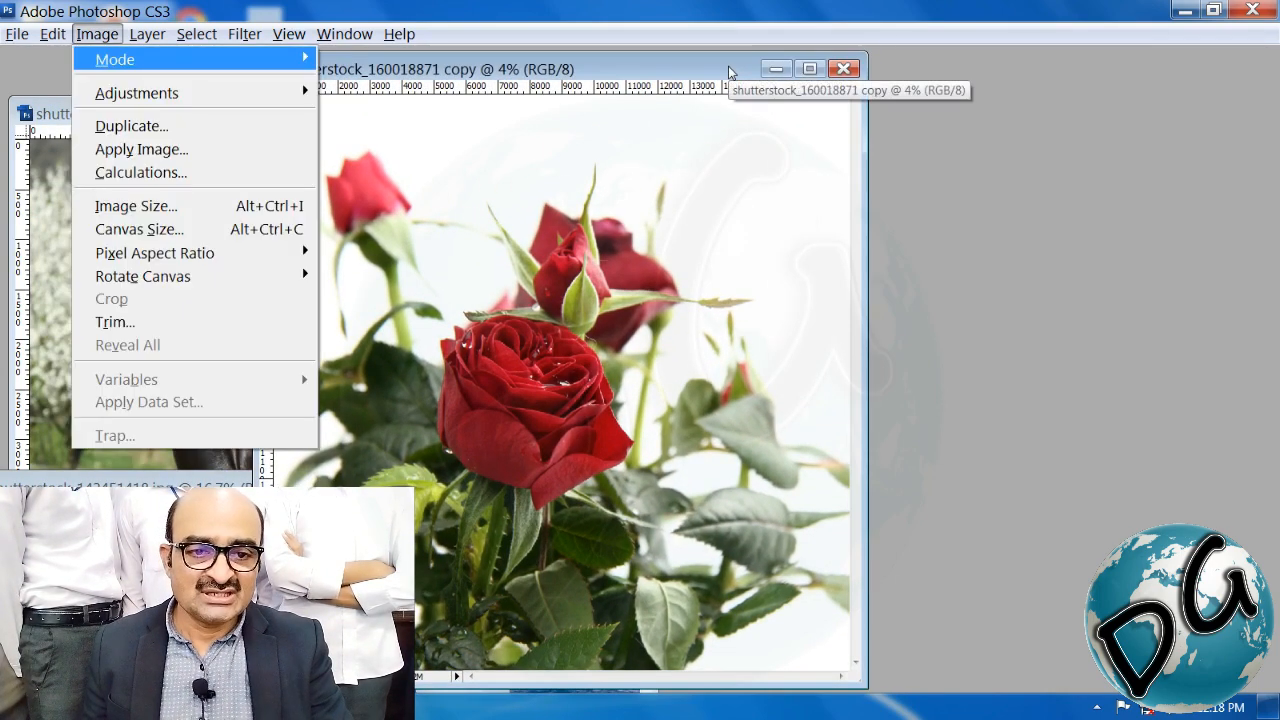
key(i)
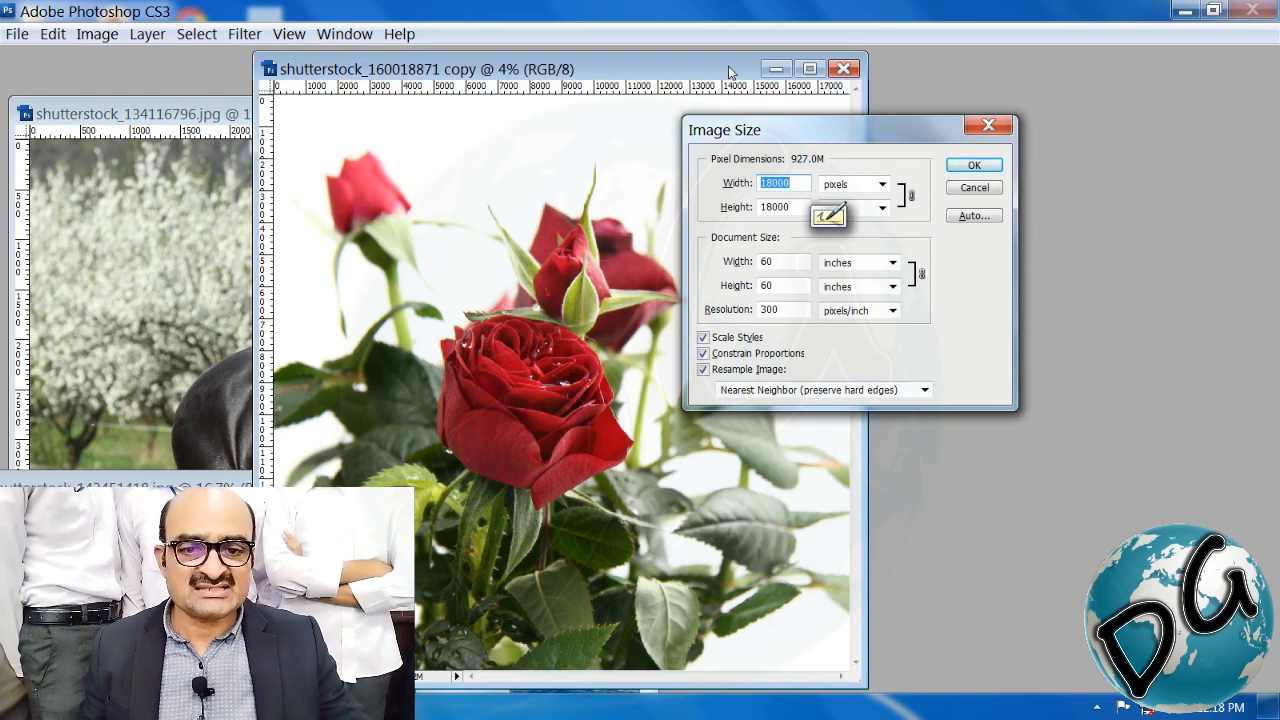
click(984, 189)
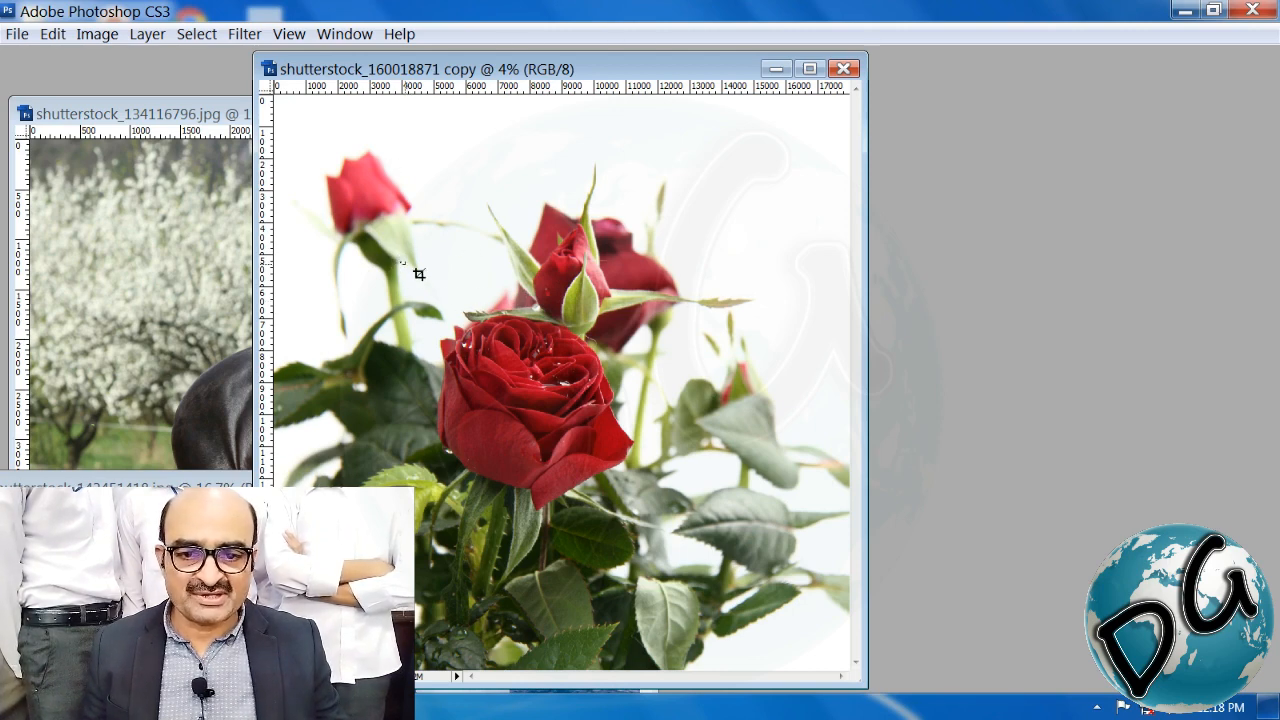
Step: Crop the duplicate around the large central red rose to about 8,100 by 8,500 pixels and show it enlarged
drag(400, 262, 659, 535)
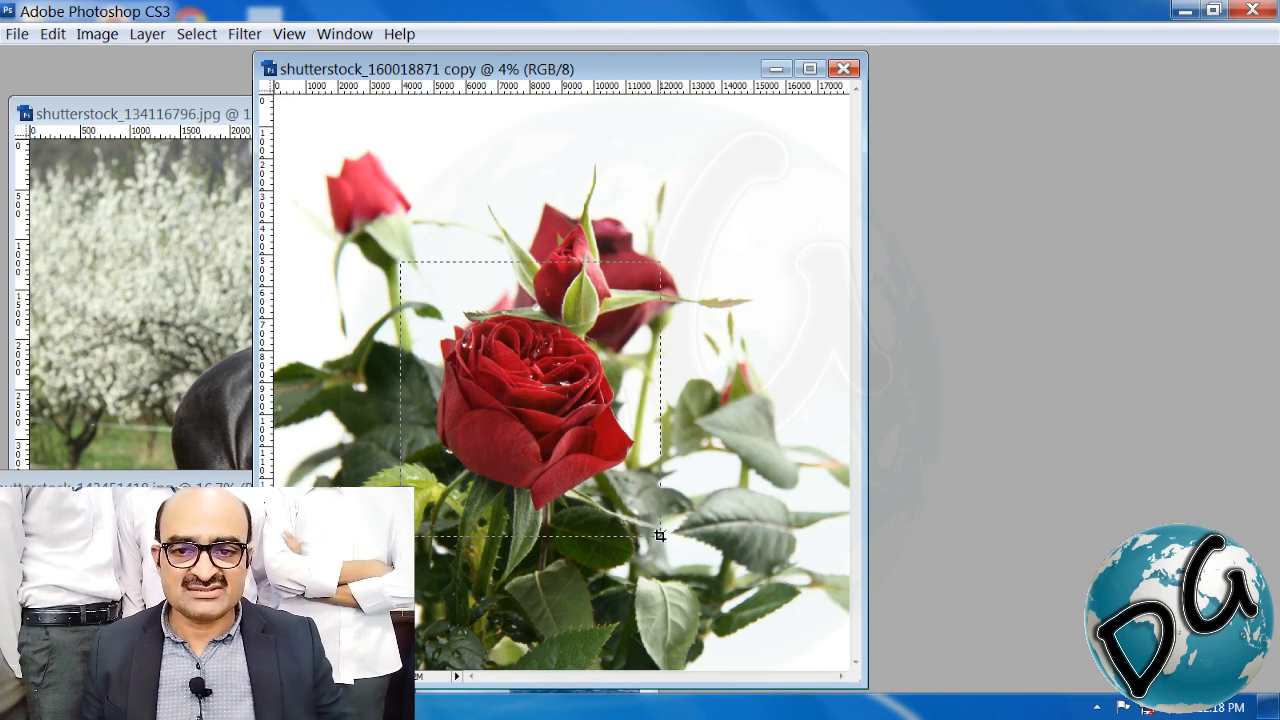
key(Return)
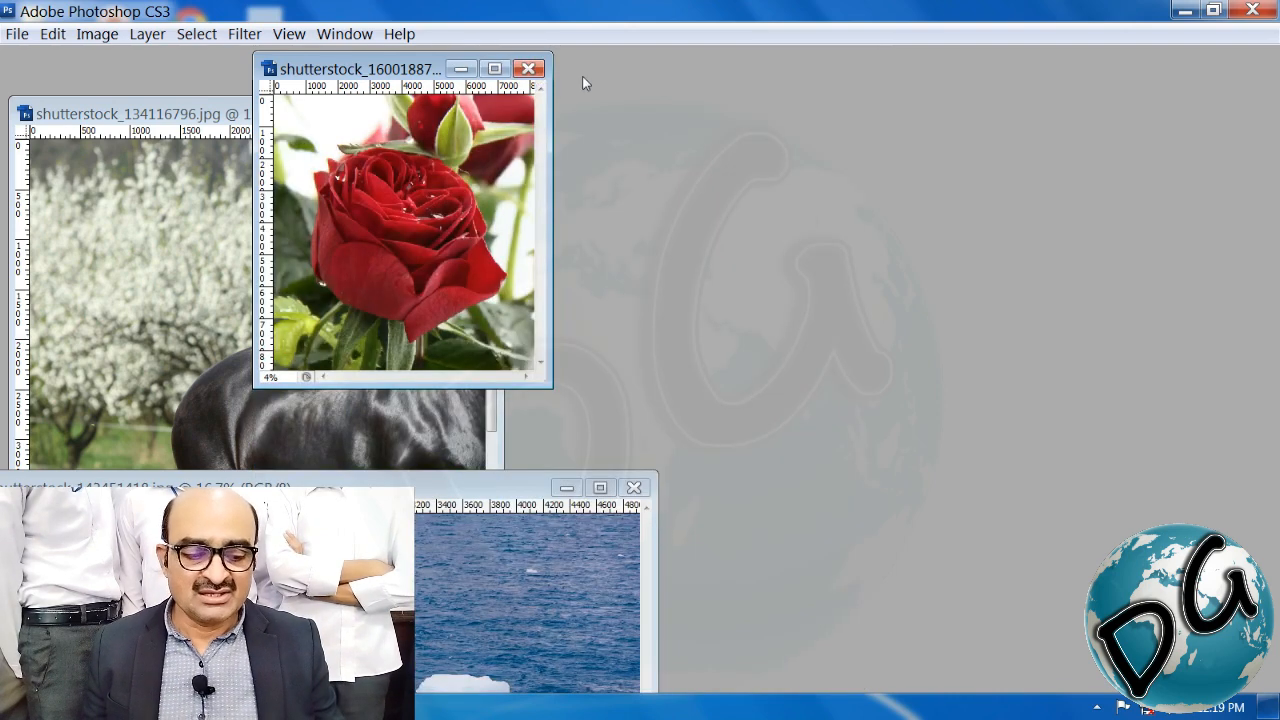
click(494, 68)
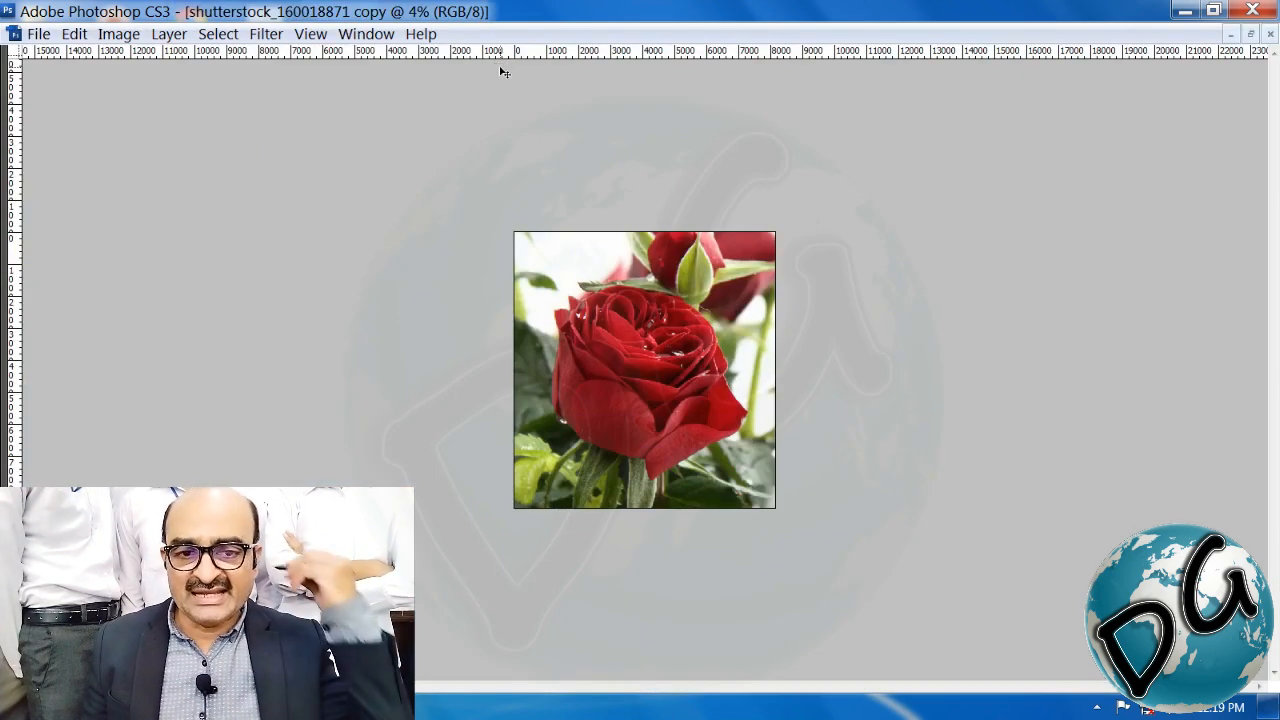
key(ctrl+plus)
key(ctrl+plus)
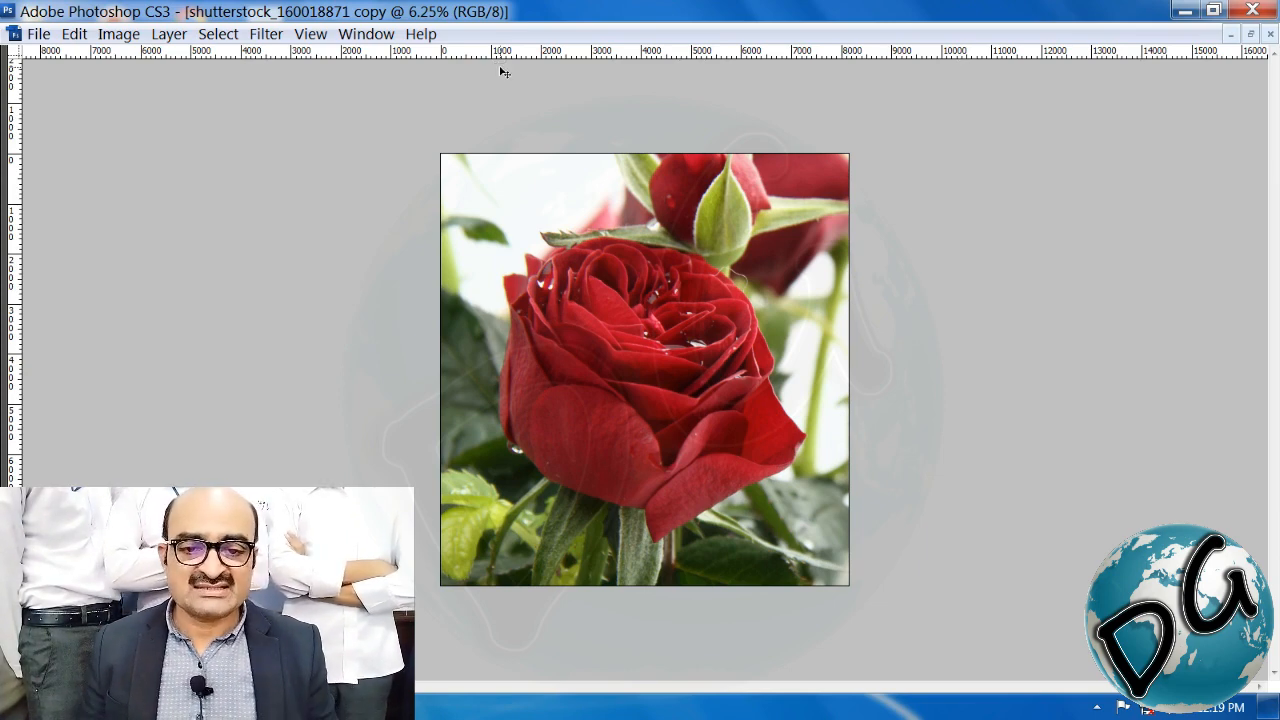
Step: Start saving the cropped image under a new file, choosing the Photoshop (*.PSD;*.PDD) format and the Desktop as location
key(ctrl+shift+s)
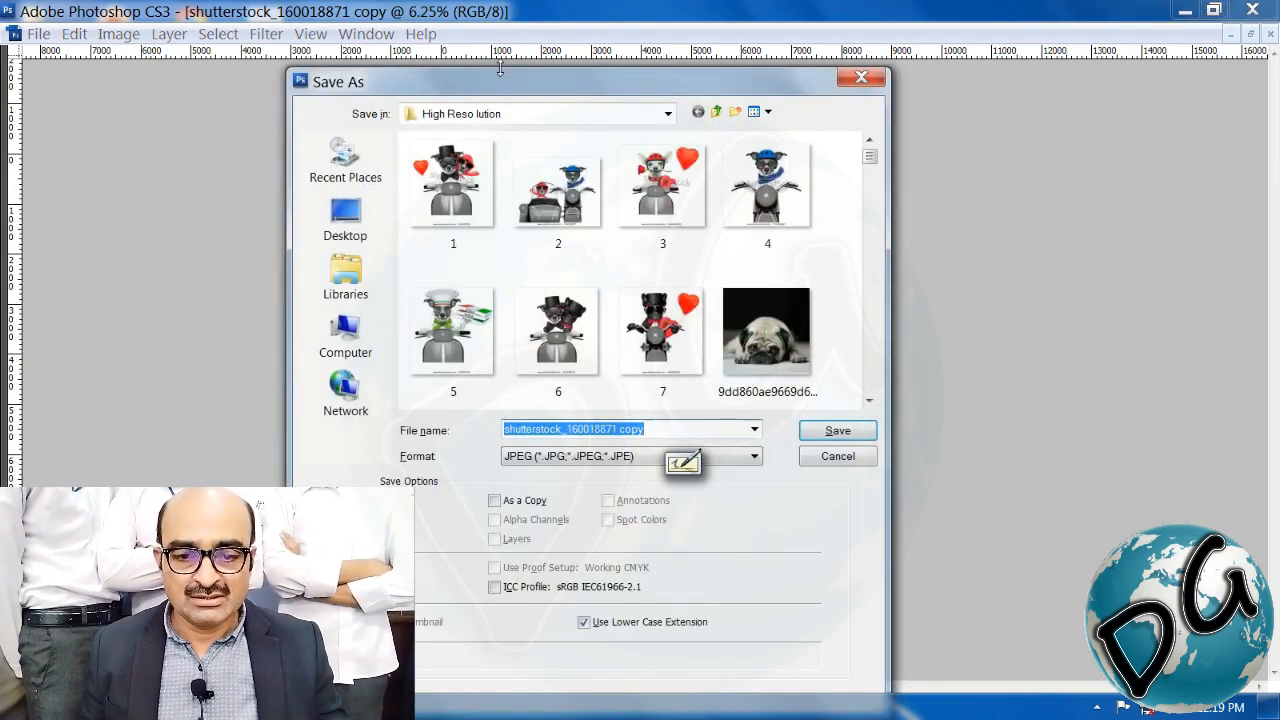
click(584, 461)
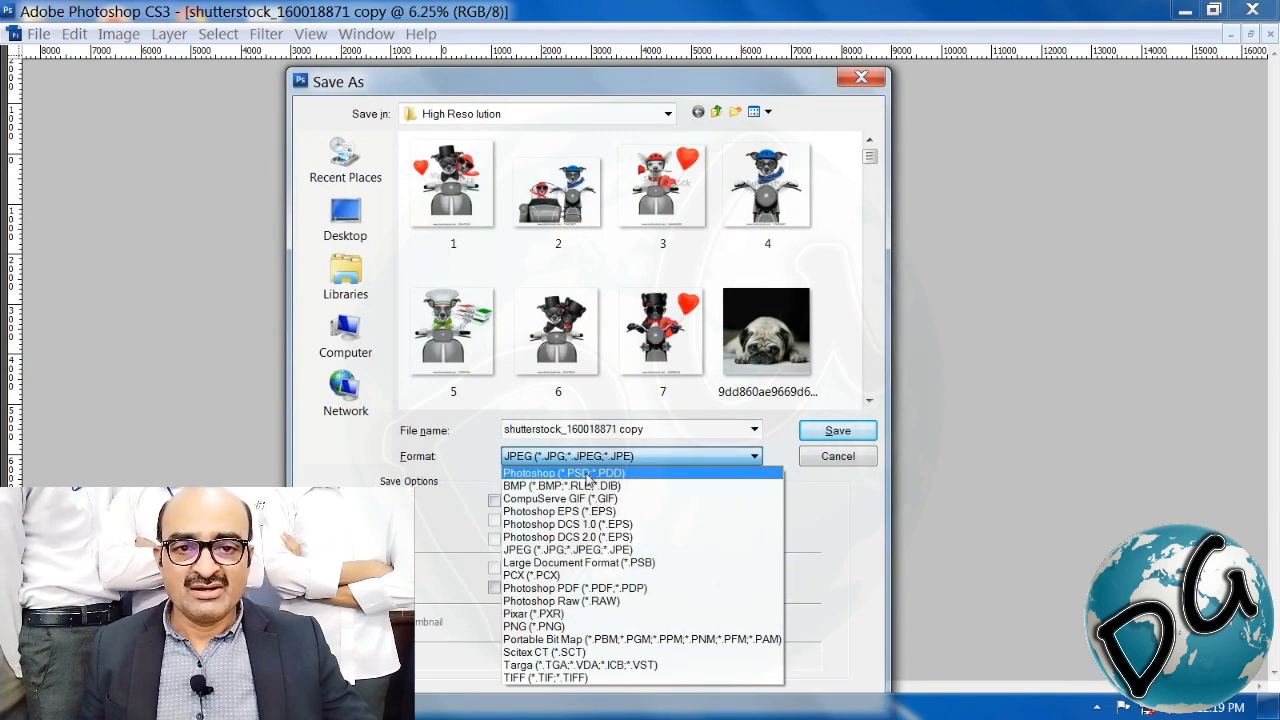
click(588, 474)
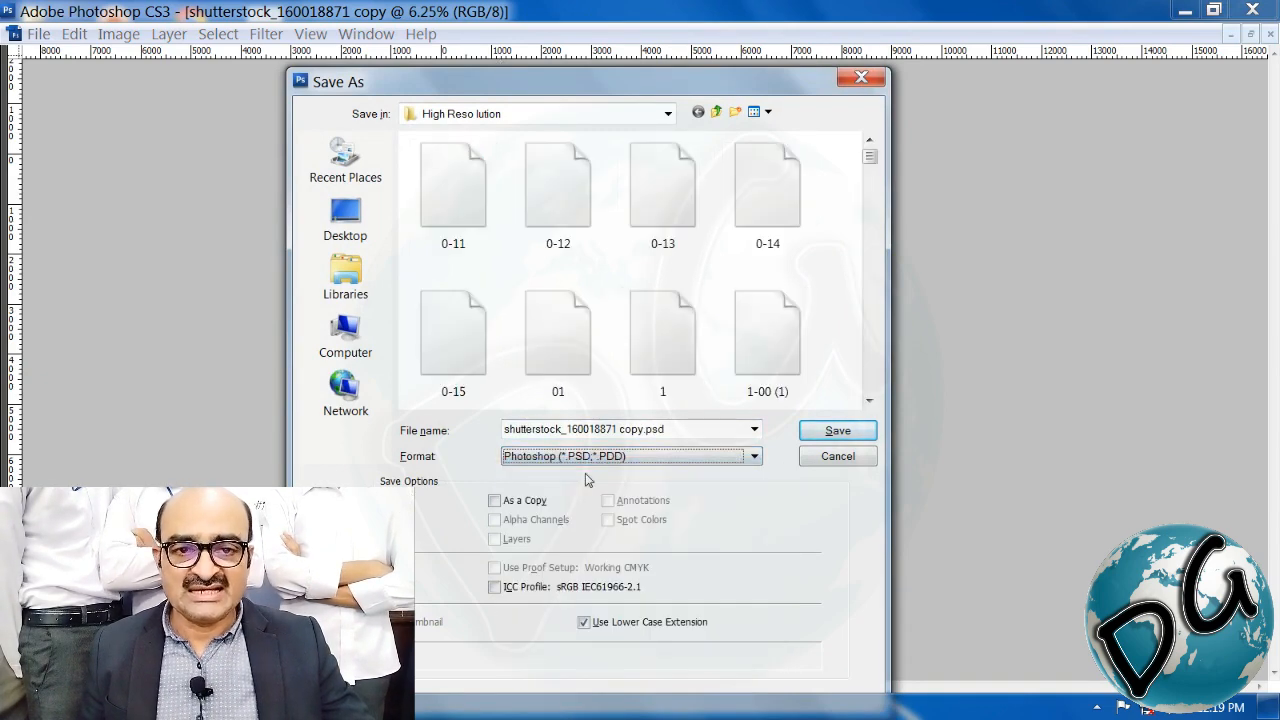
click(666, 119)
click(453, 152)
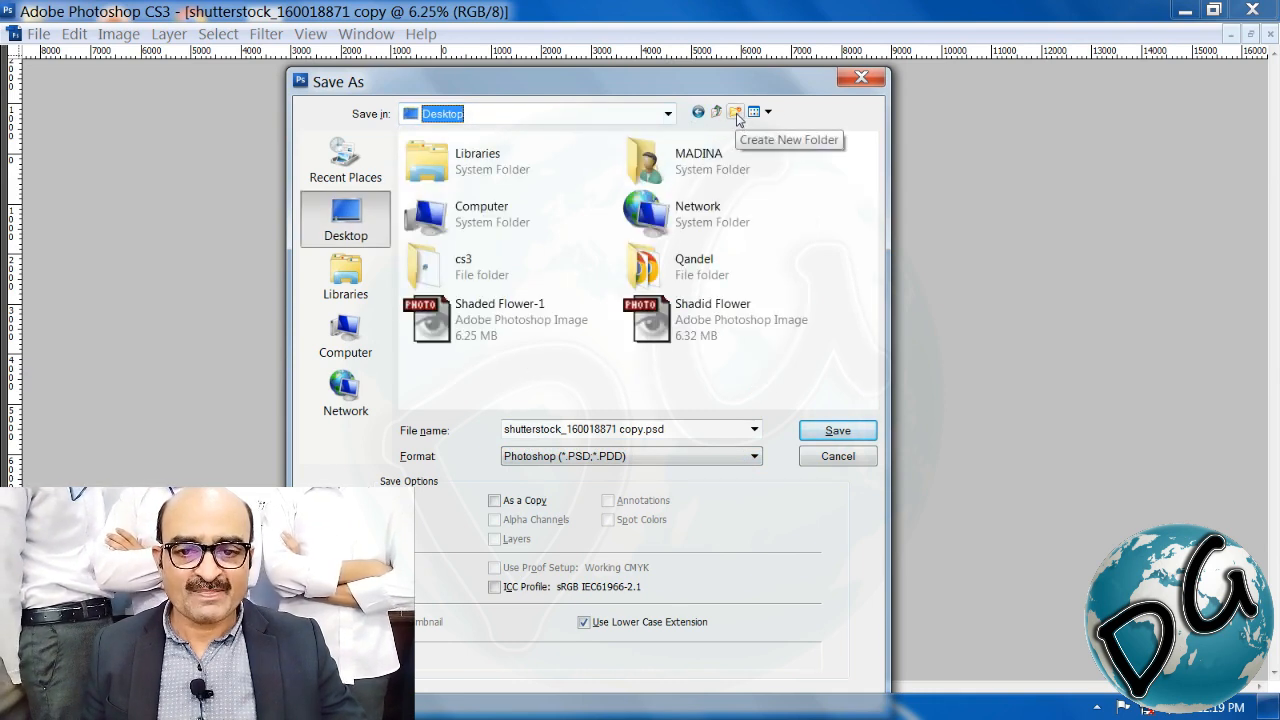
Step: Create a folder named "Halftone from tru colour file" on the Desktop and open it as the save location
click(735, 113)
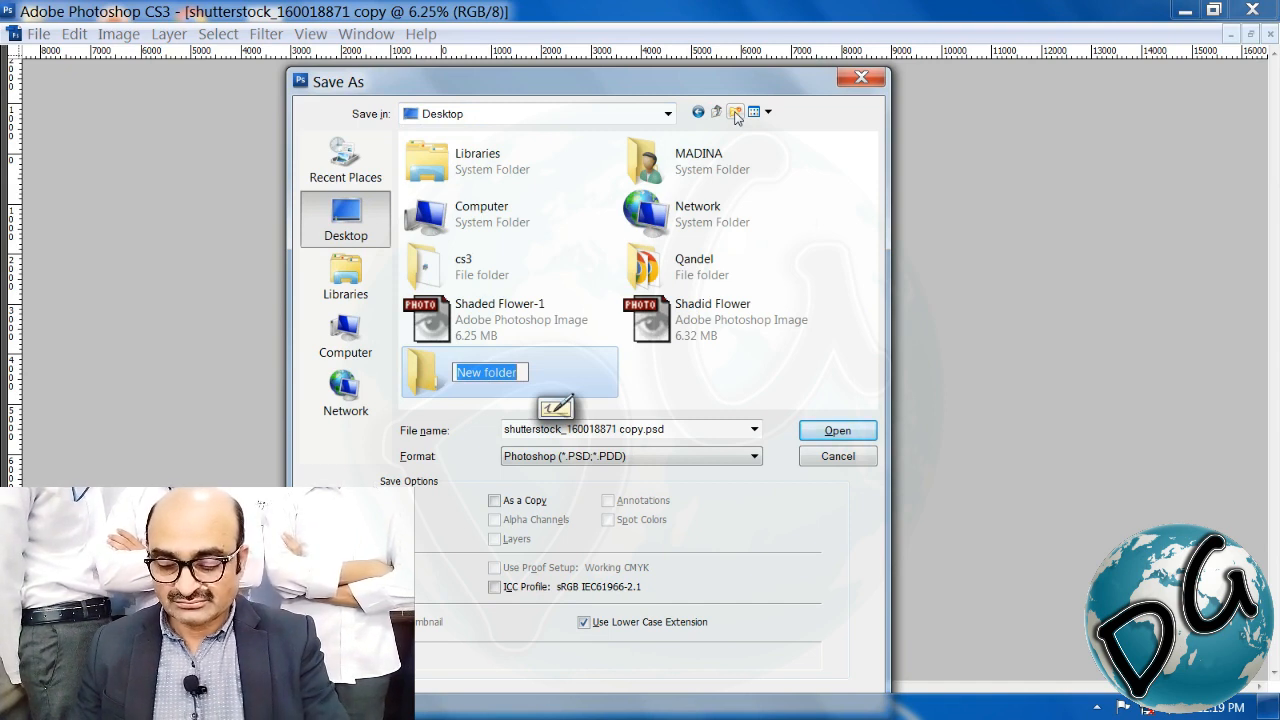
text(H)
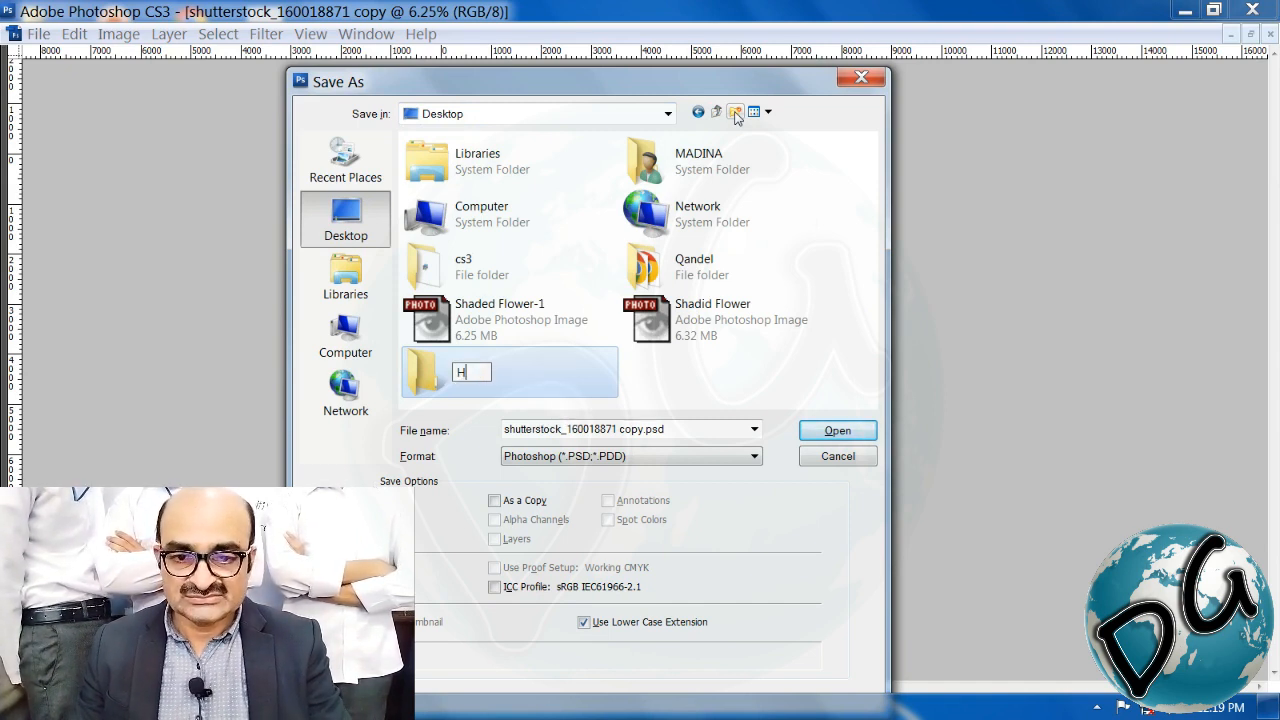
text(alf)
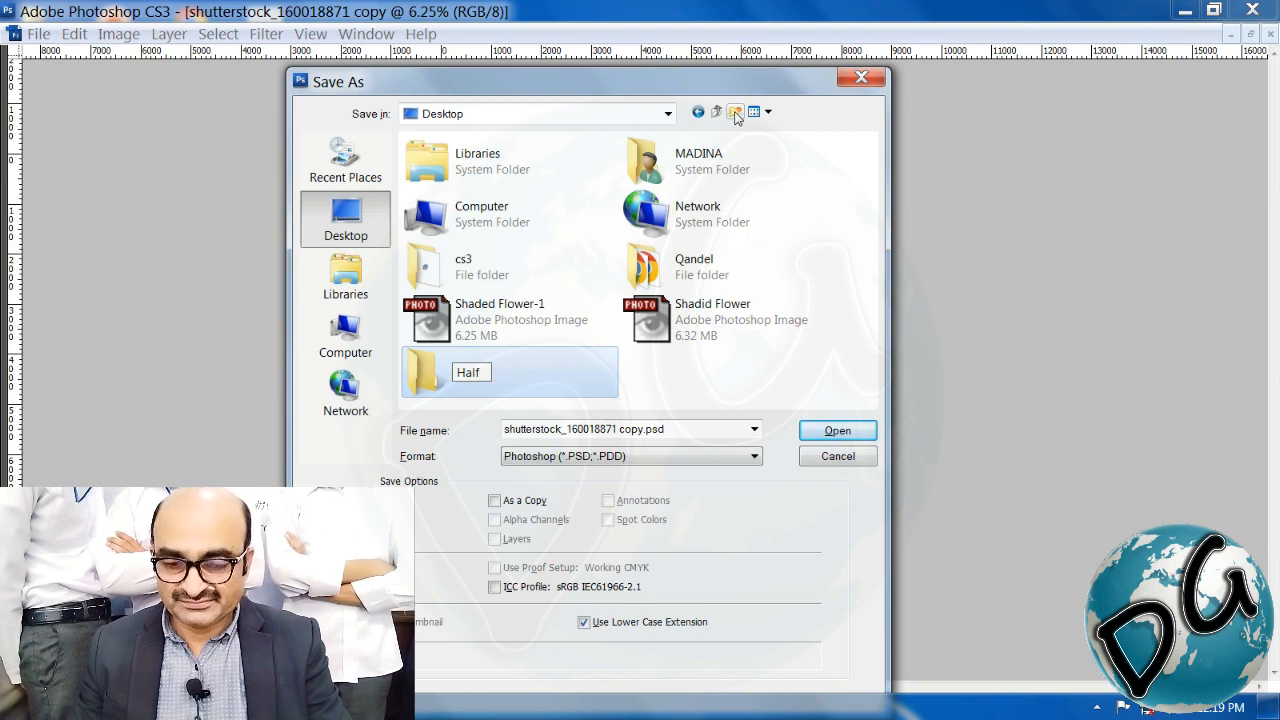
text(ton)
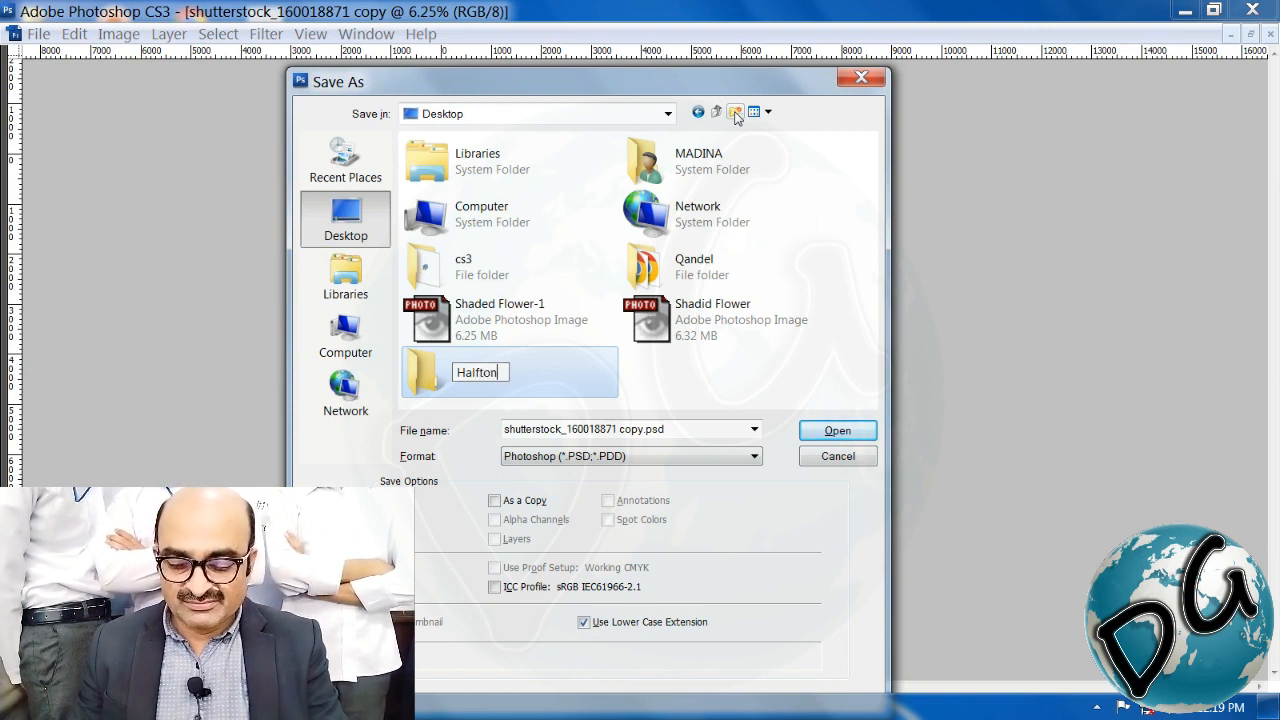
text(e fro)
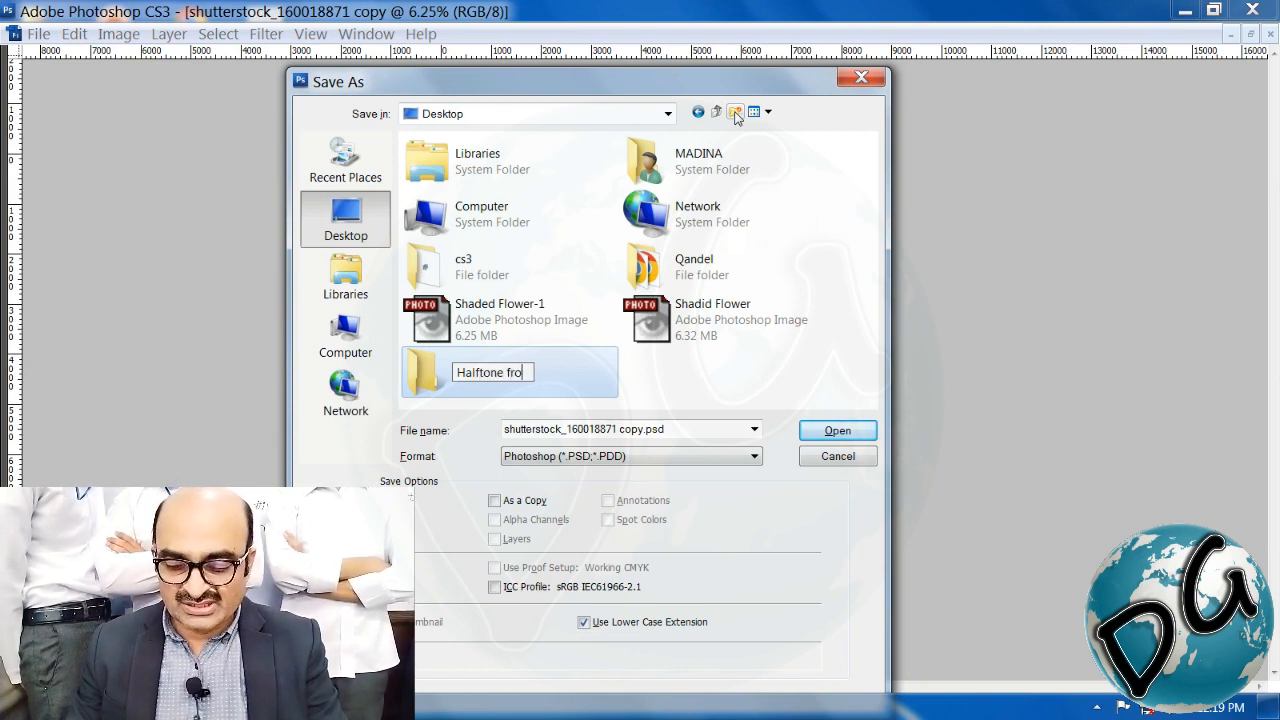
text(m t)
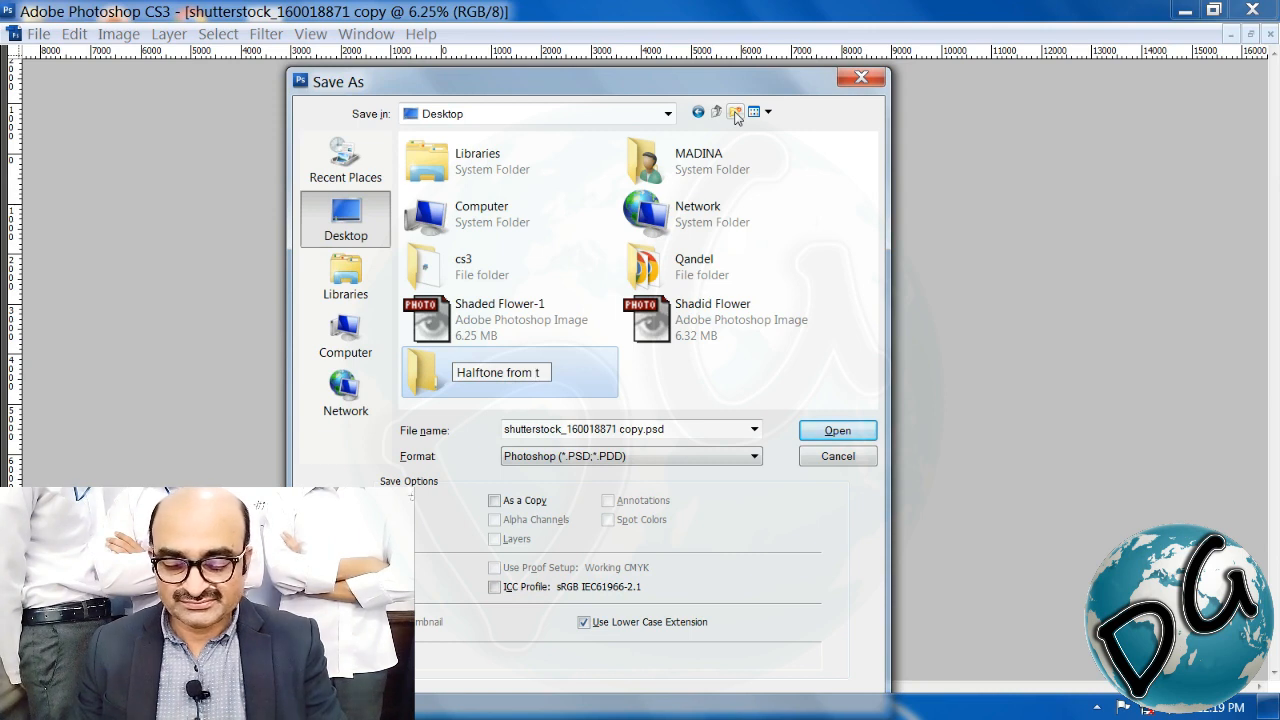
text(r)
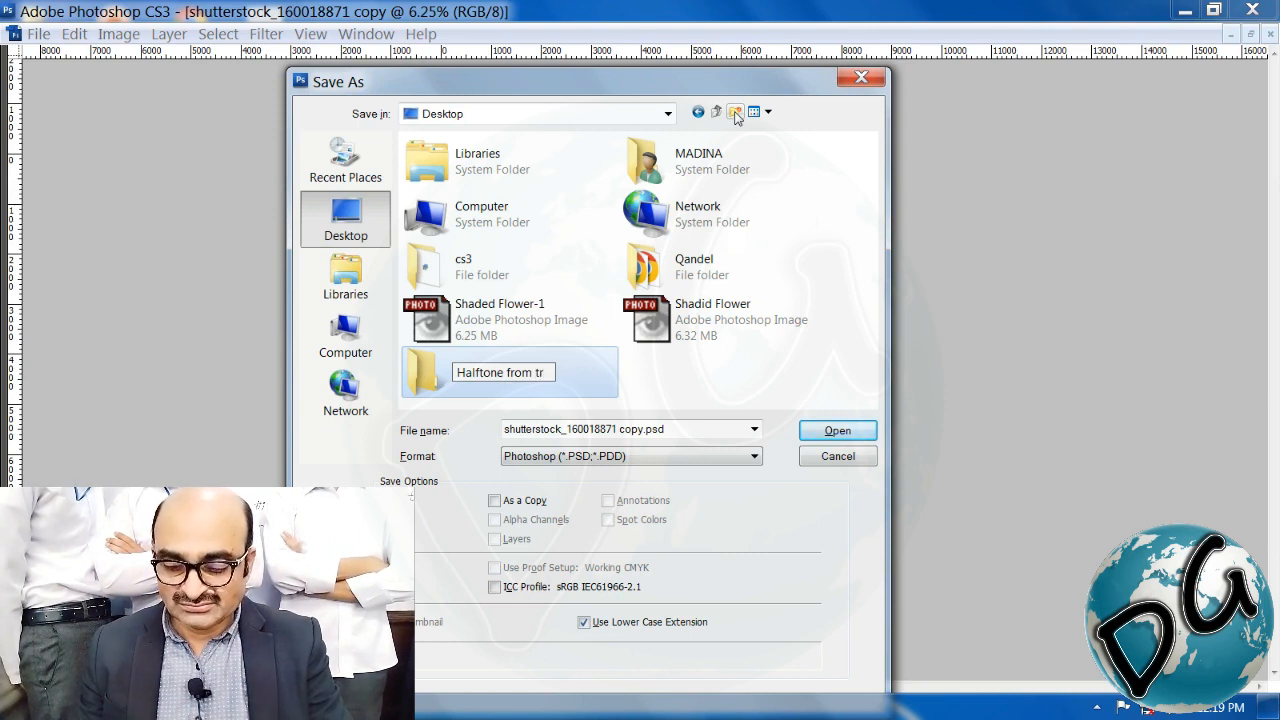
text(u)
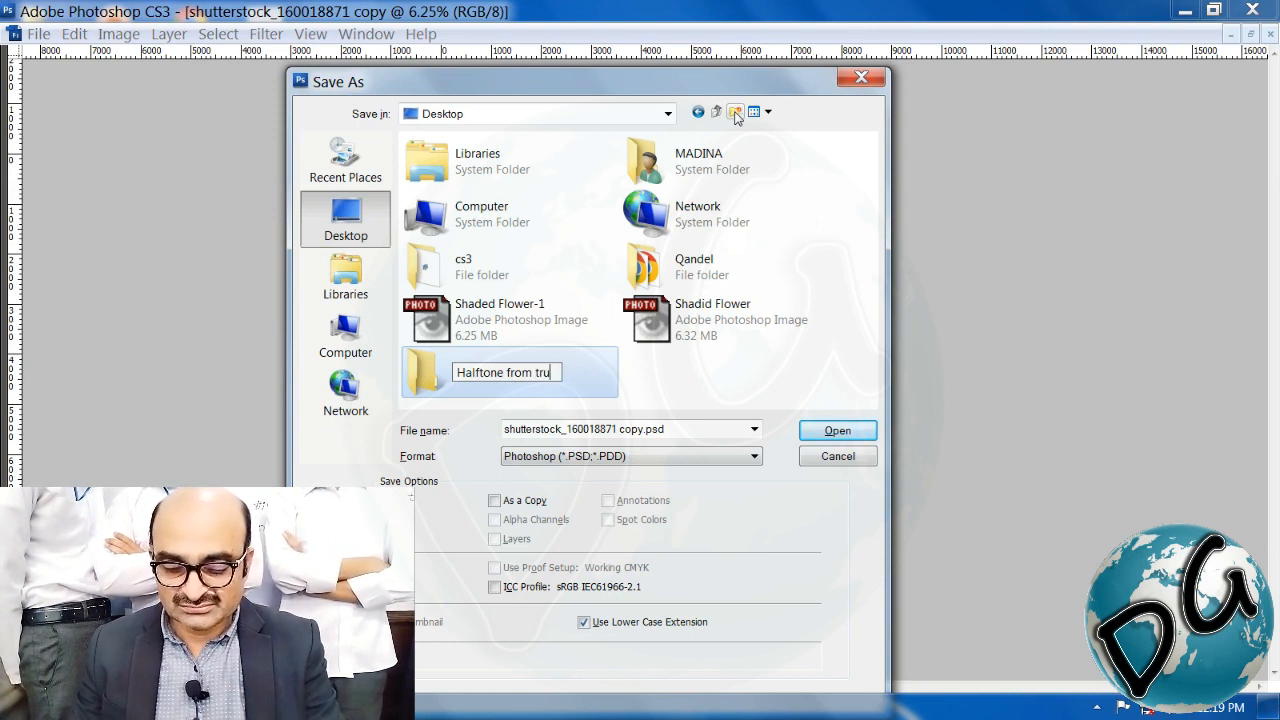
text( co)
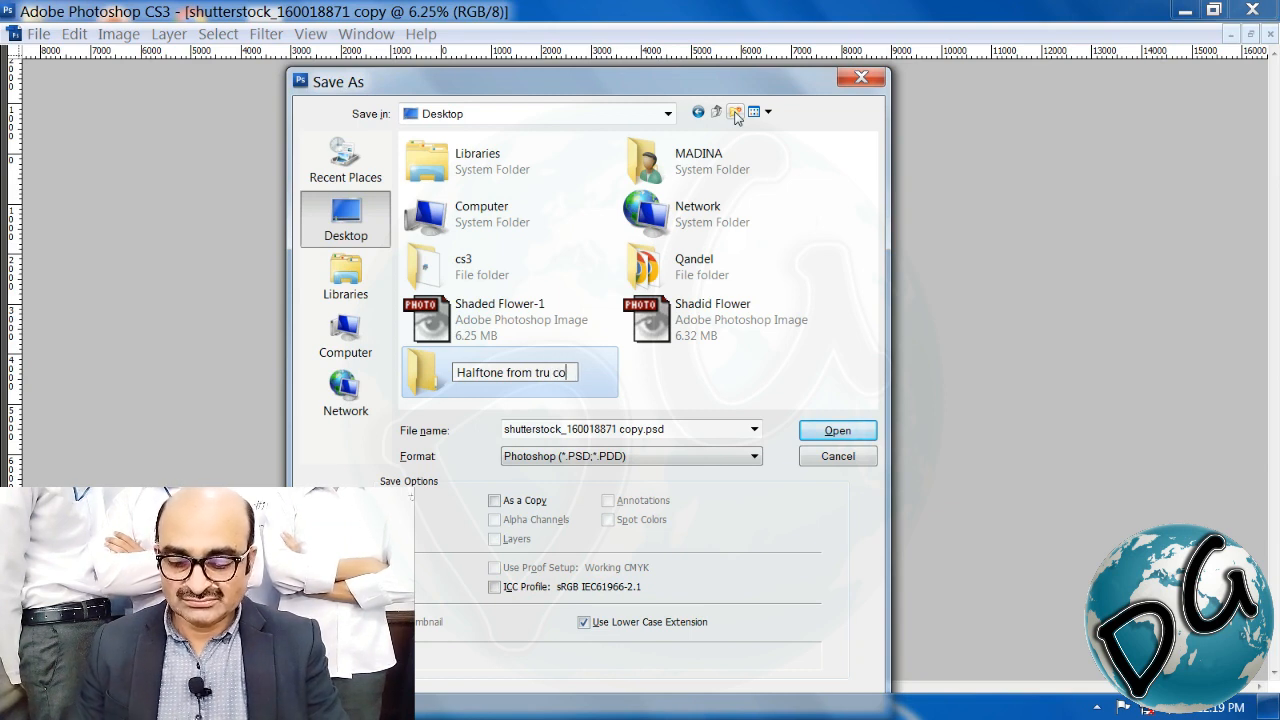
text(lour file)
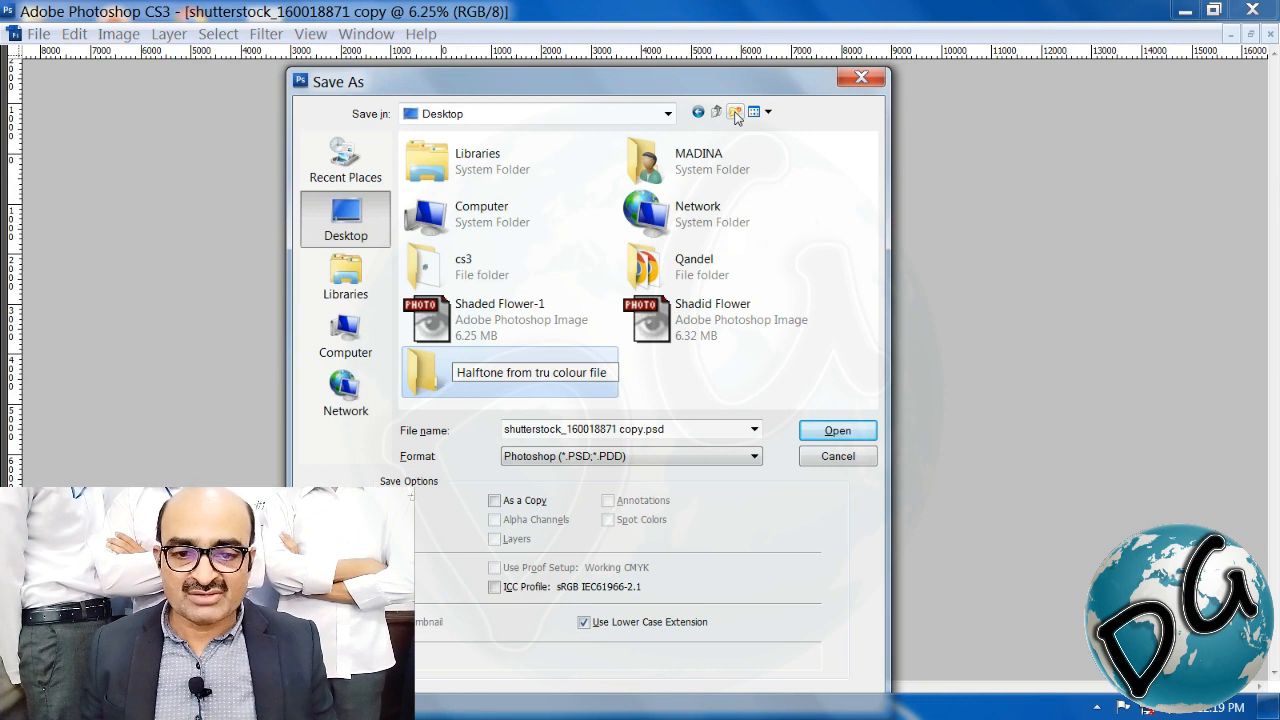
key(Return)
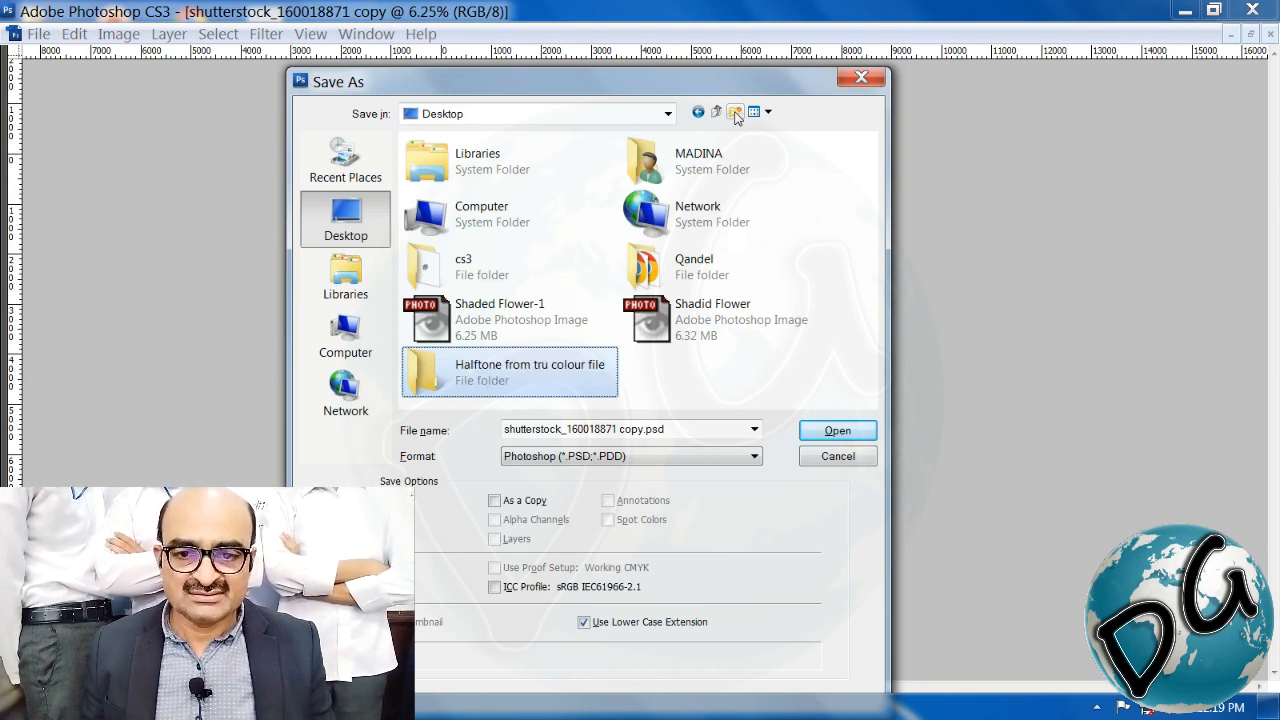
key(Return)
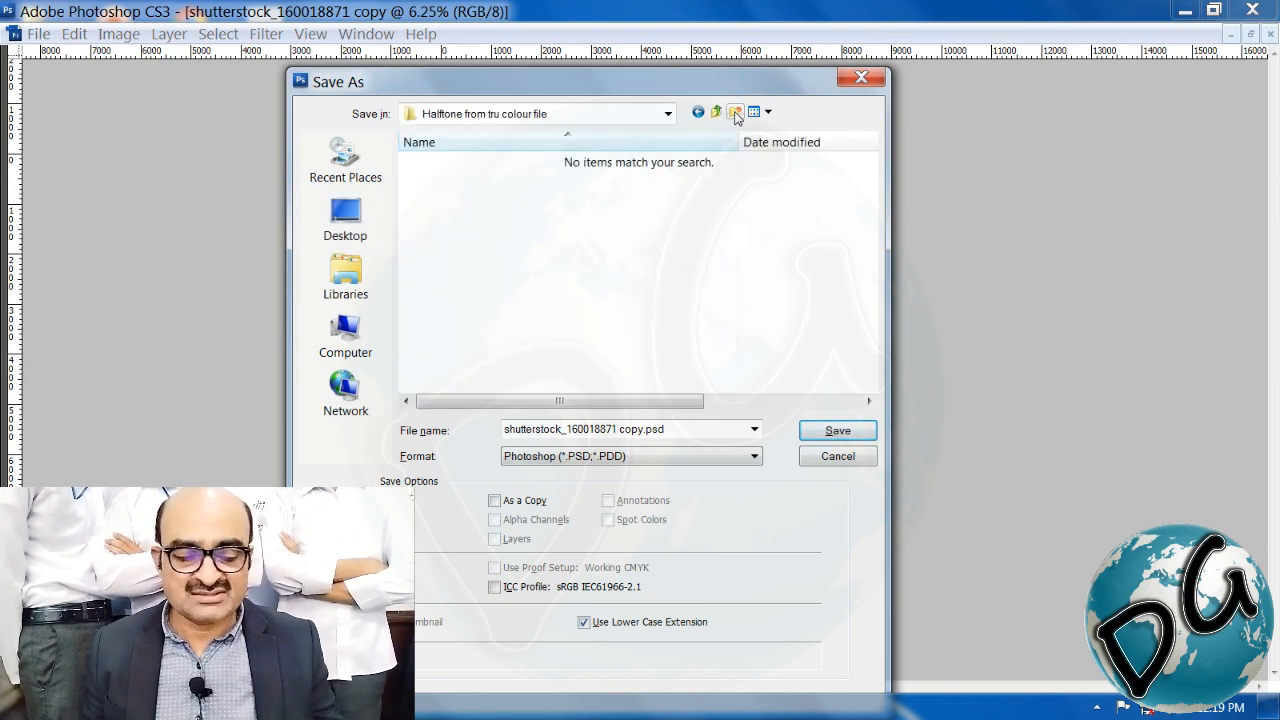
Step: Name the cropped rose file "1" and save it as a PSD in the "Halftone from tru colour file" folder
click(672, 428)
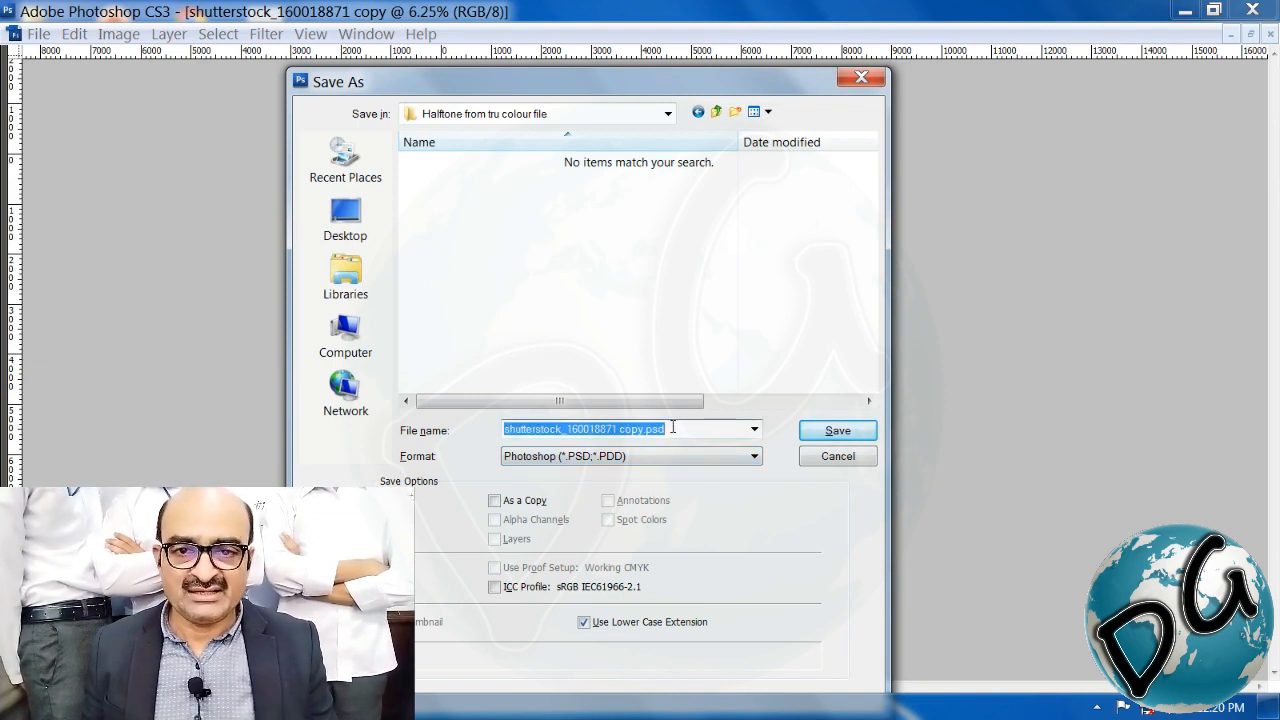
text(1)
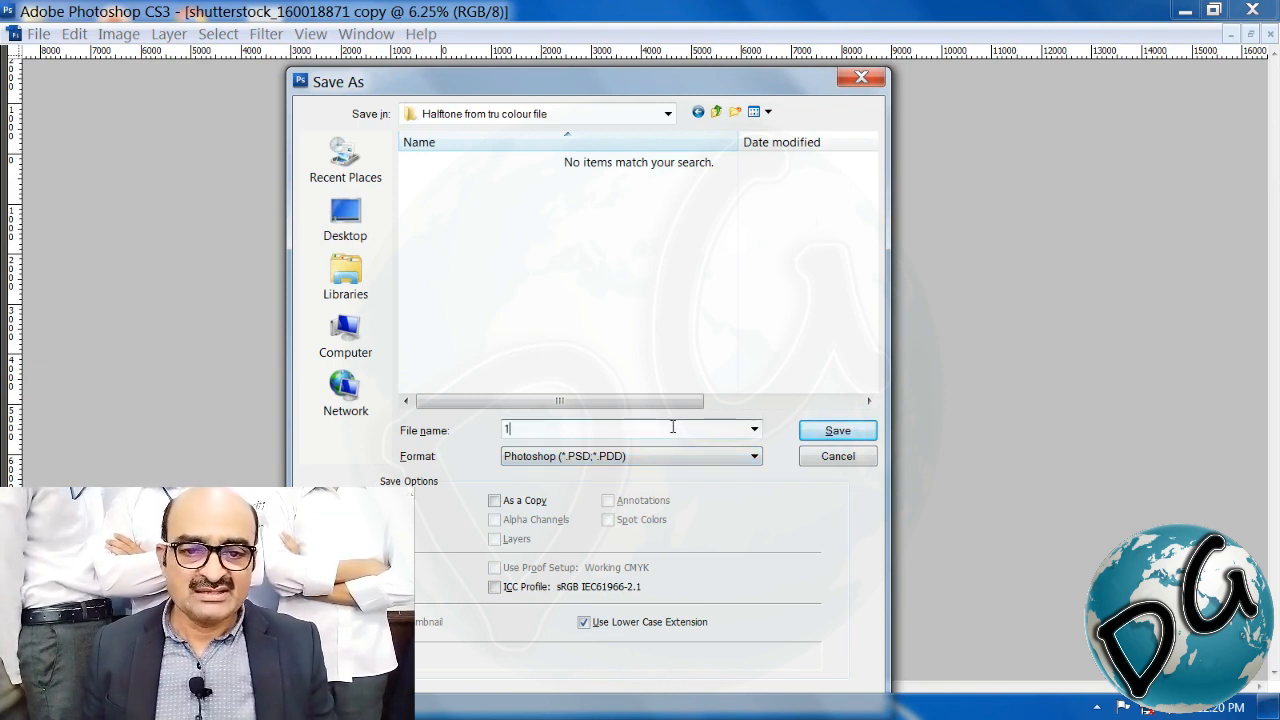
key(Return)
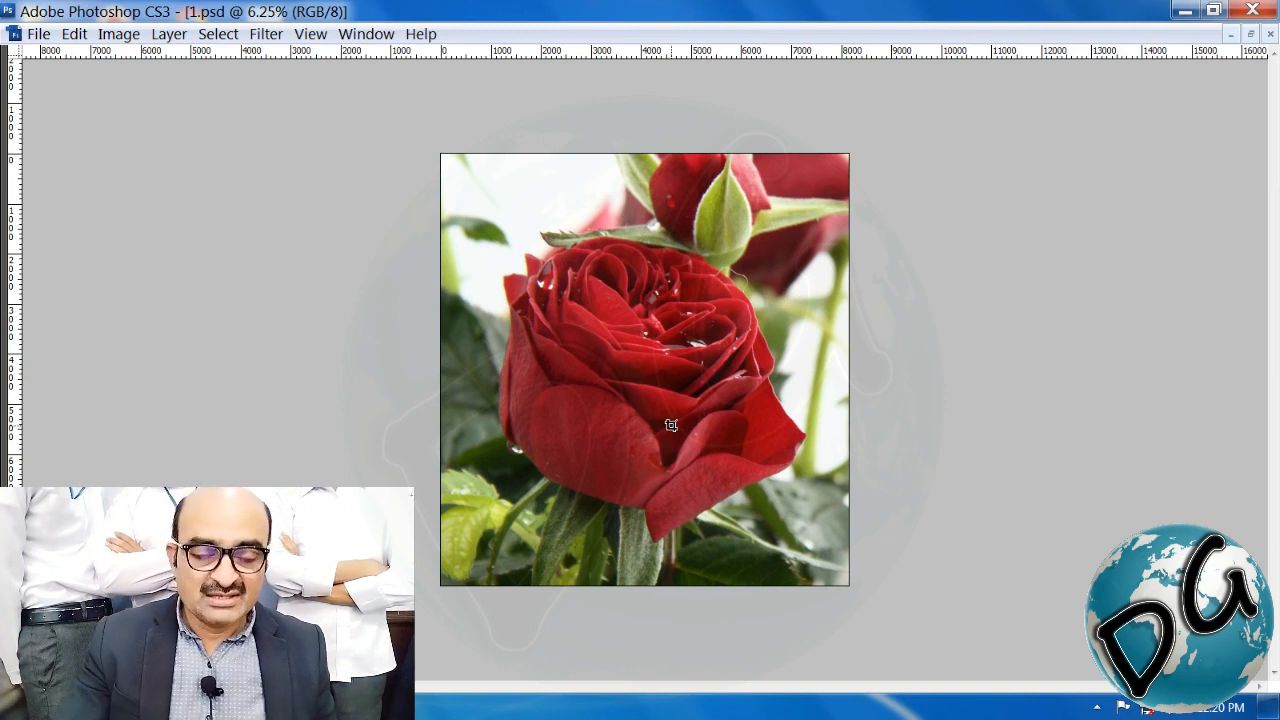
Step: Display the image's channels and add a new alpha channel
key(F7)
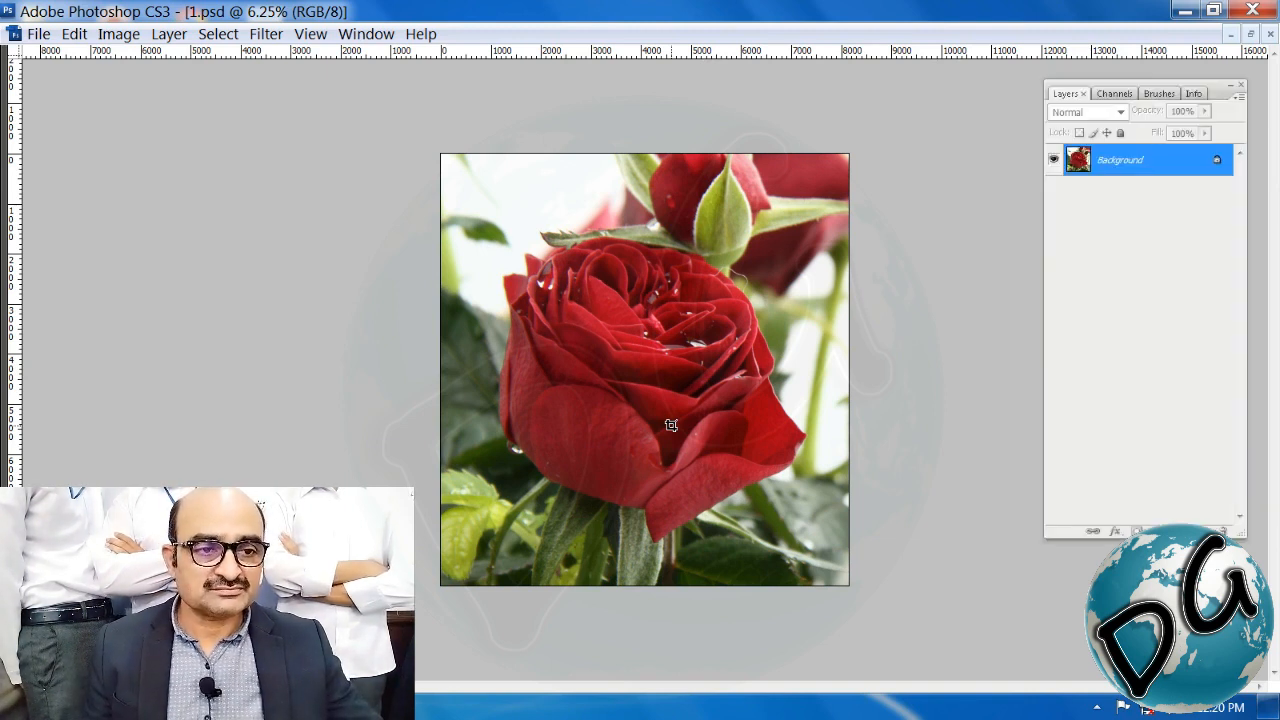
click(1112, 96)
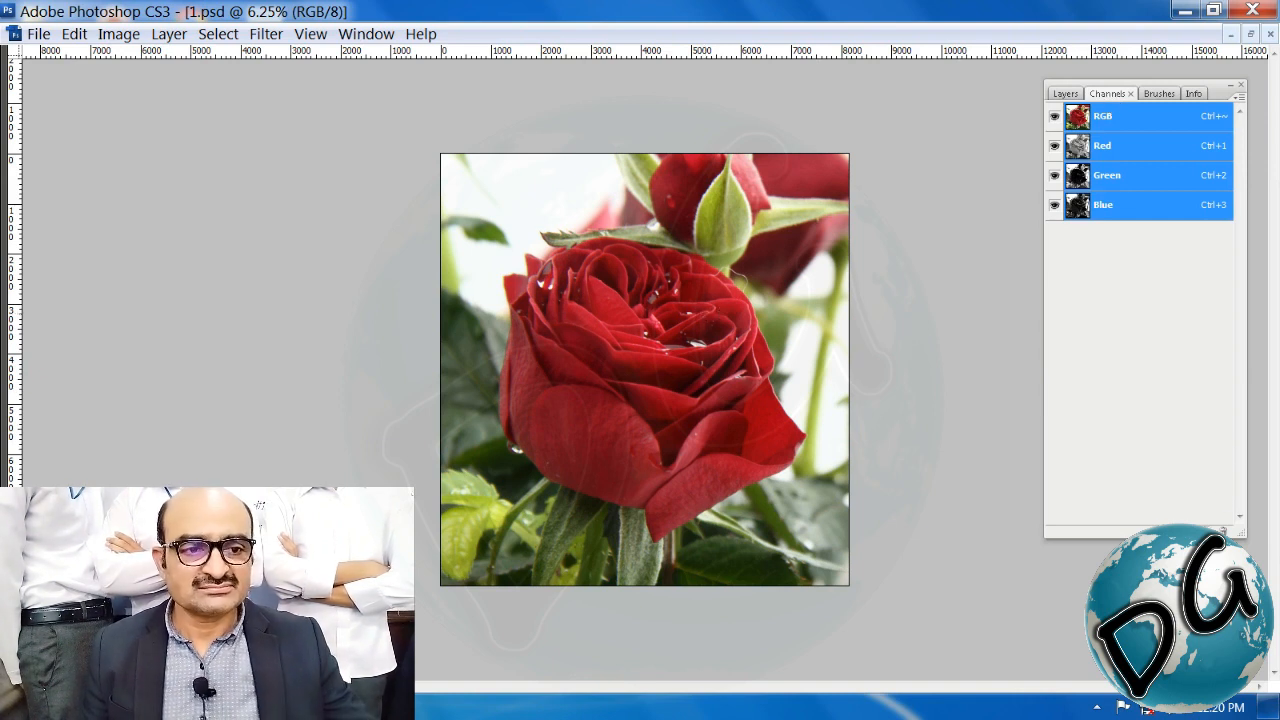
click(1222, 531)
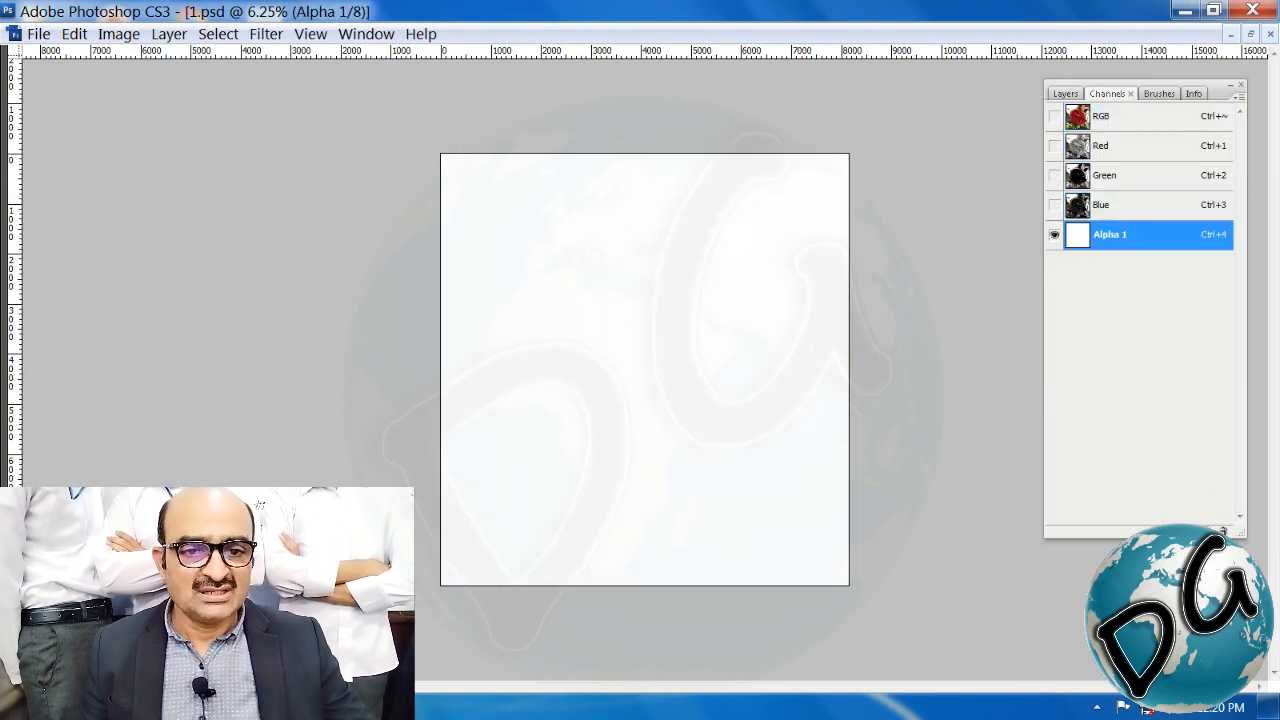
Step: Convert the new alpha channel to a spot colour channel named "mask" with the bright blue colour #012bff
double_click(1077, 238)
click(549, 267)
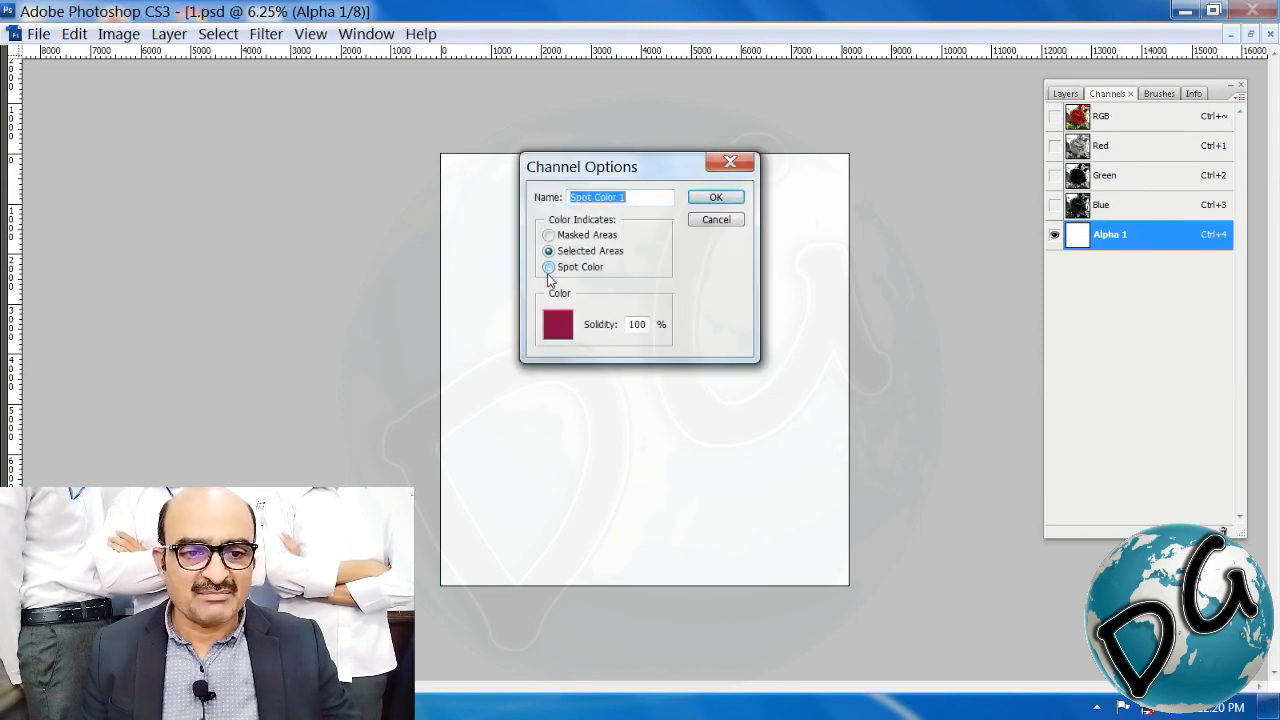
click(557, 334)
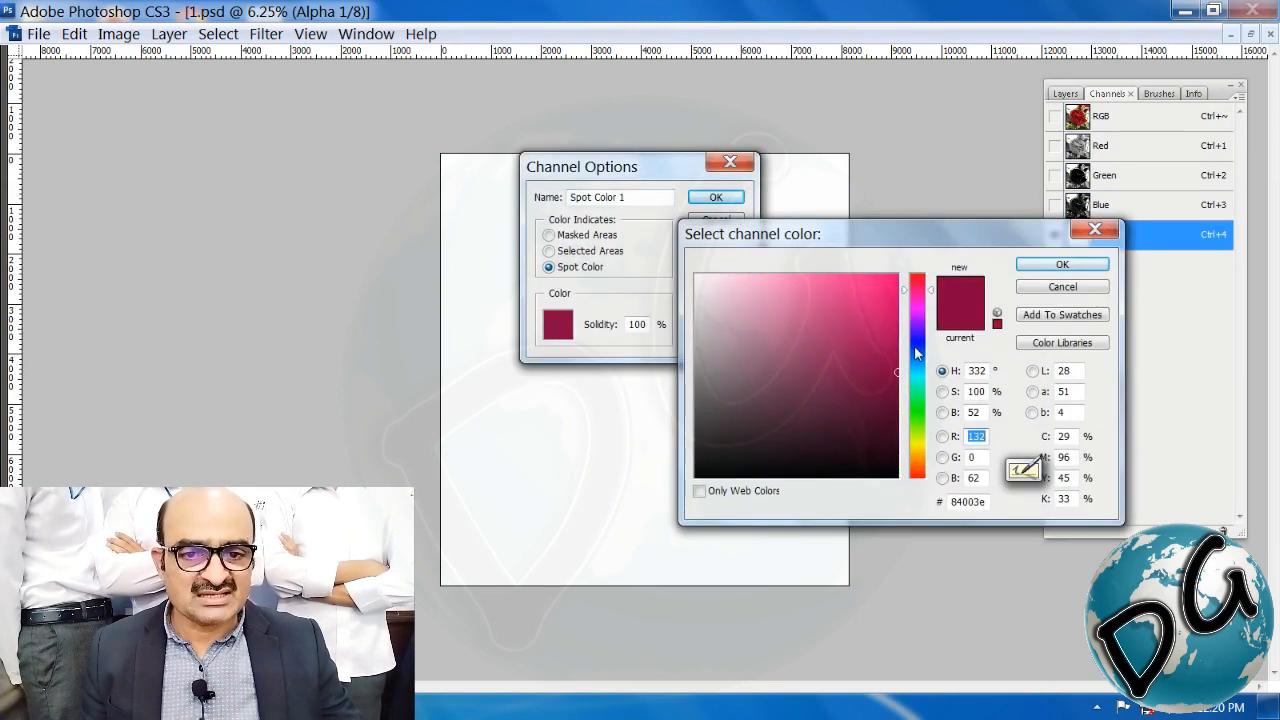
click(914, 345)
click(897, 275)
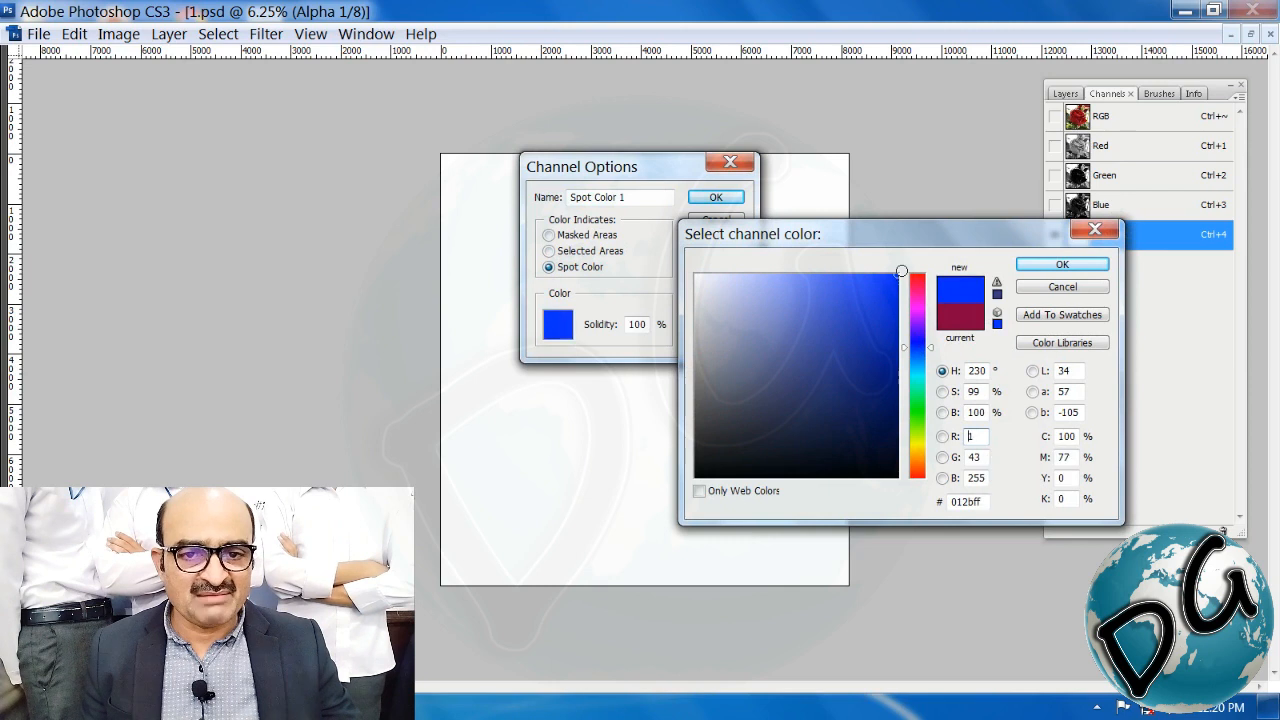
click(1046, 266)
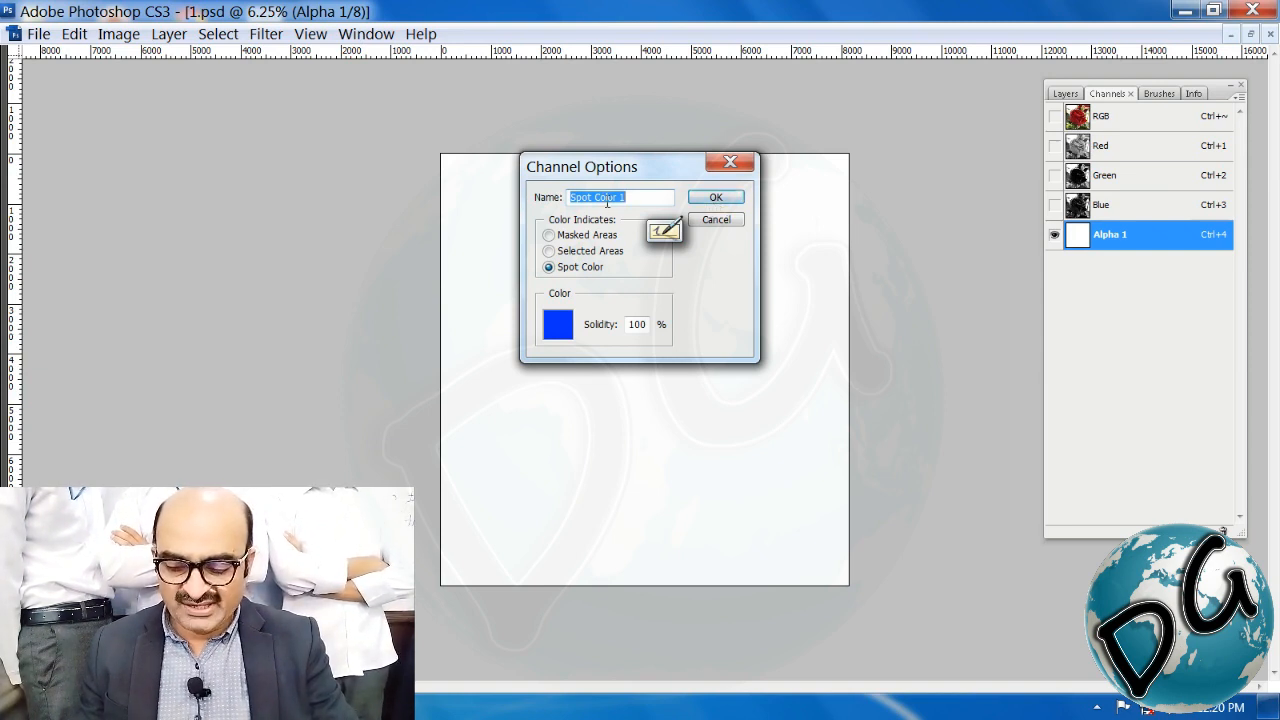
text(mask)
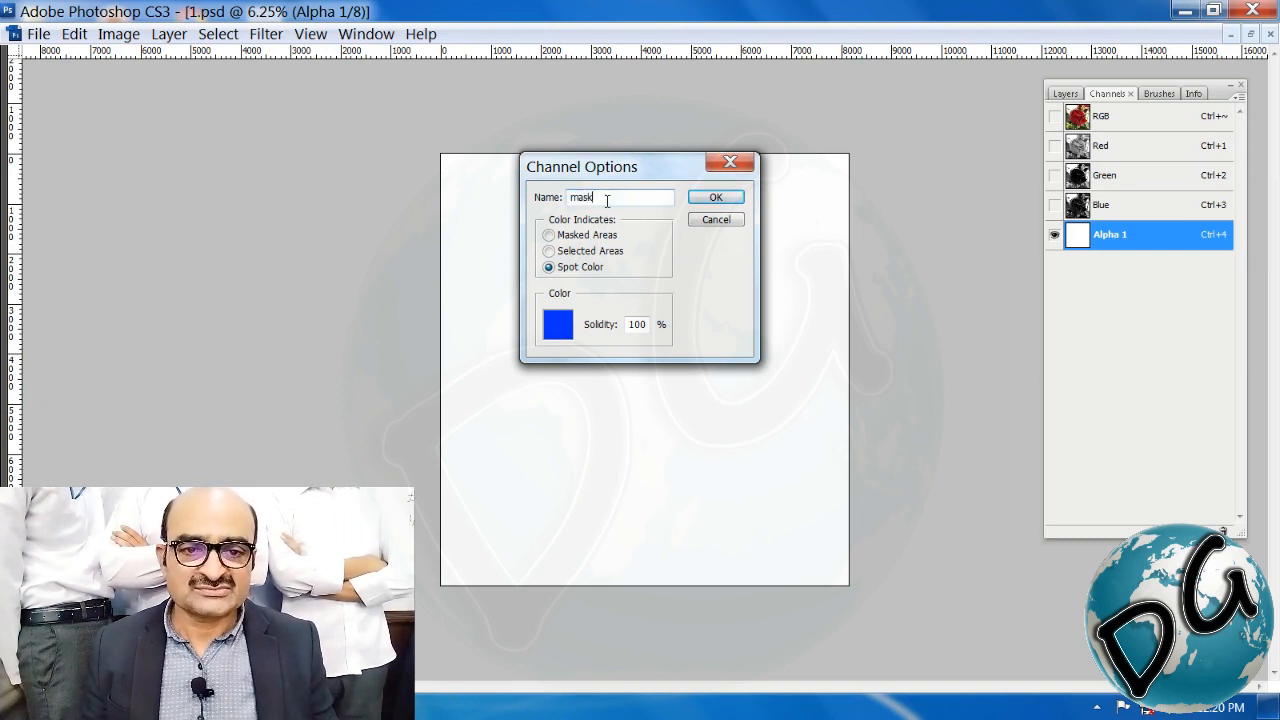
key(Return)
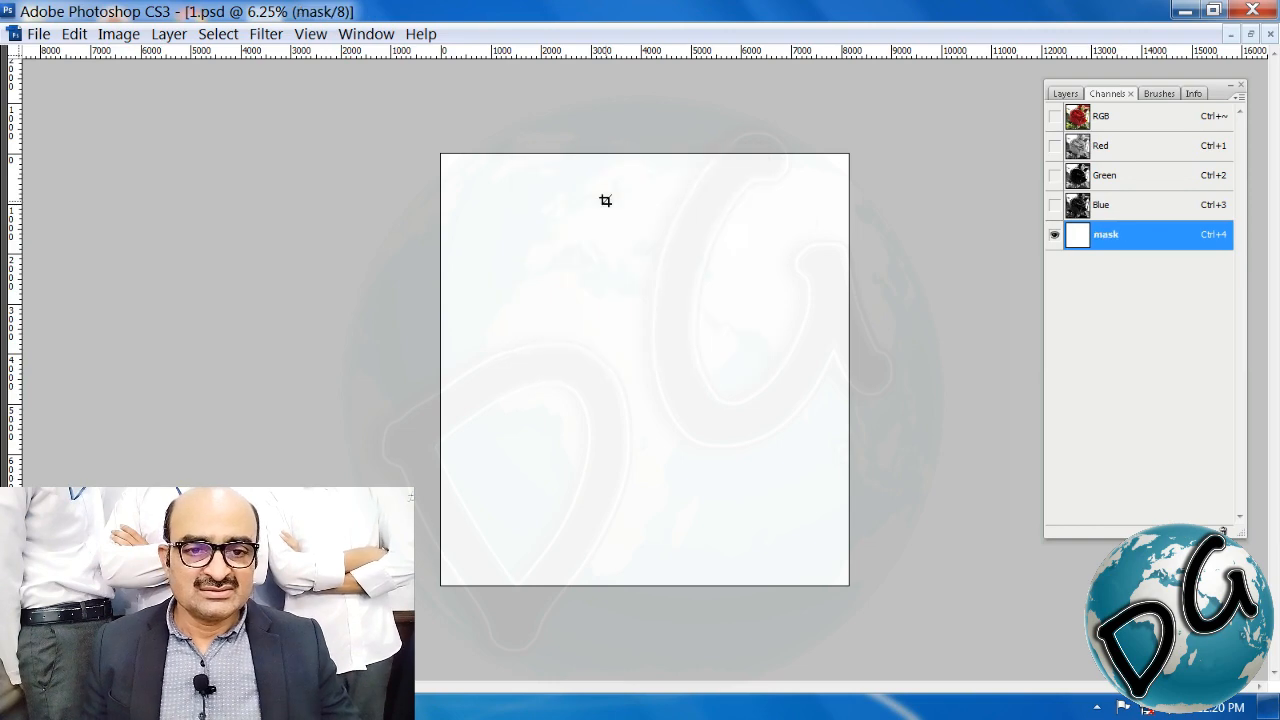
Step: Show the RGB channels with the mask channel and start a curved pen path along the rose's top petal edge, ending at the leaf notch
click(1054, 116)
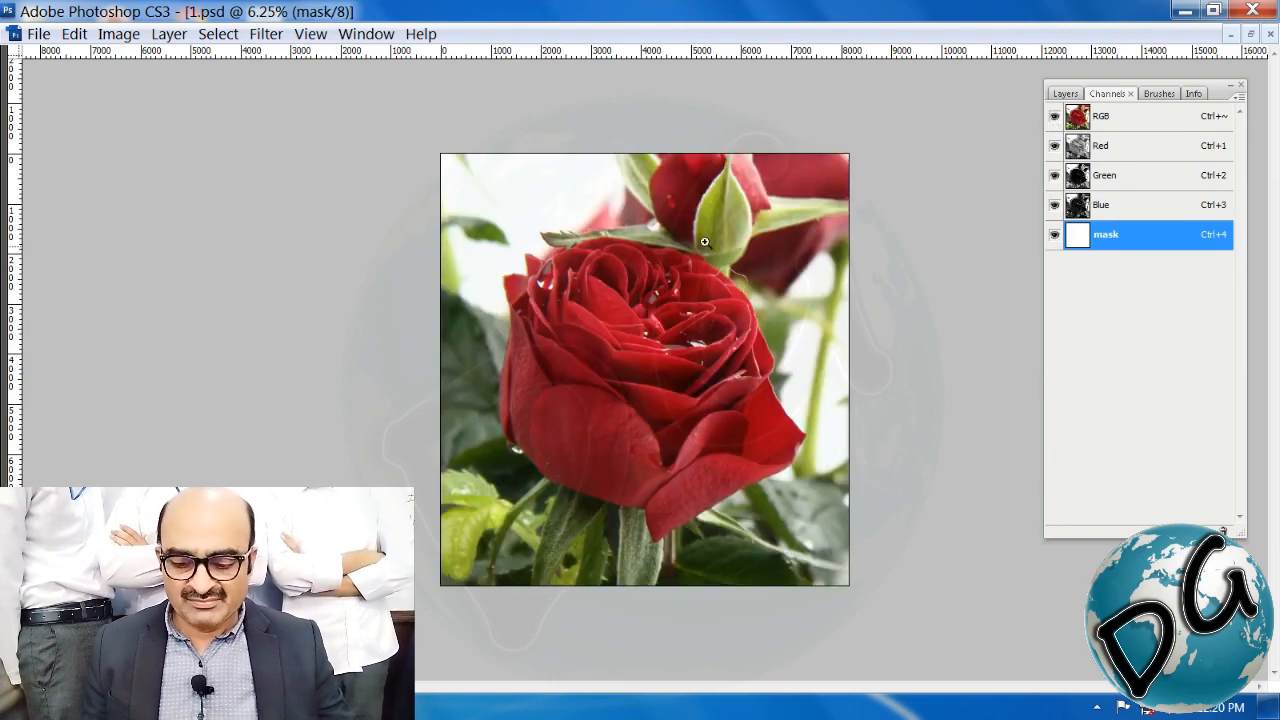
drag(705, 242, 500, 340)
drag(704, 124, 276, 437)
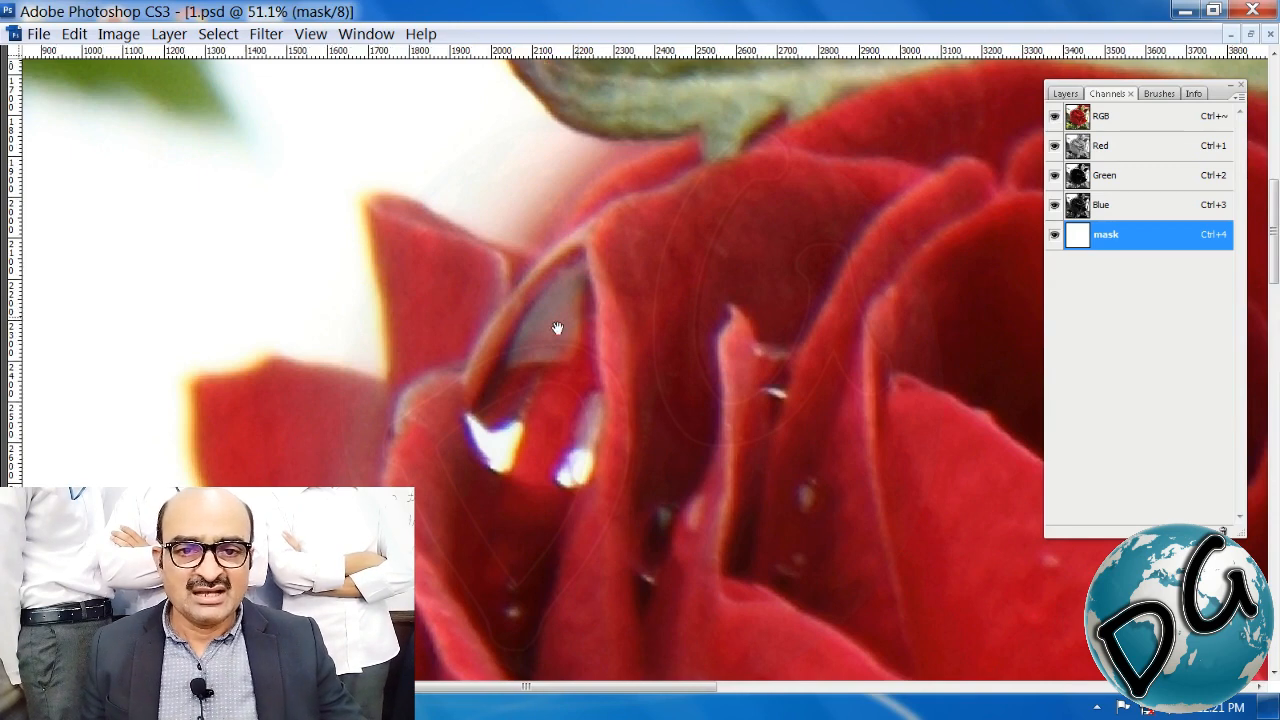
drag(557, 329, 257, 414)
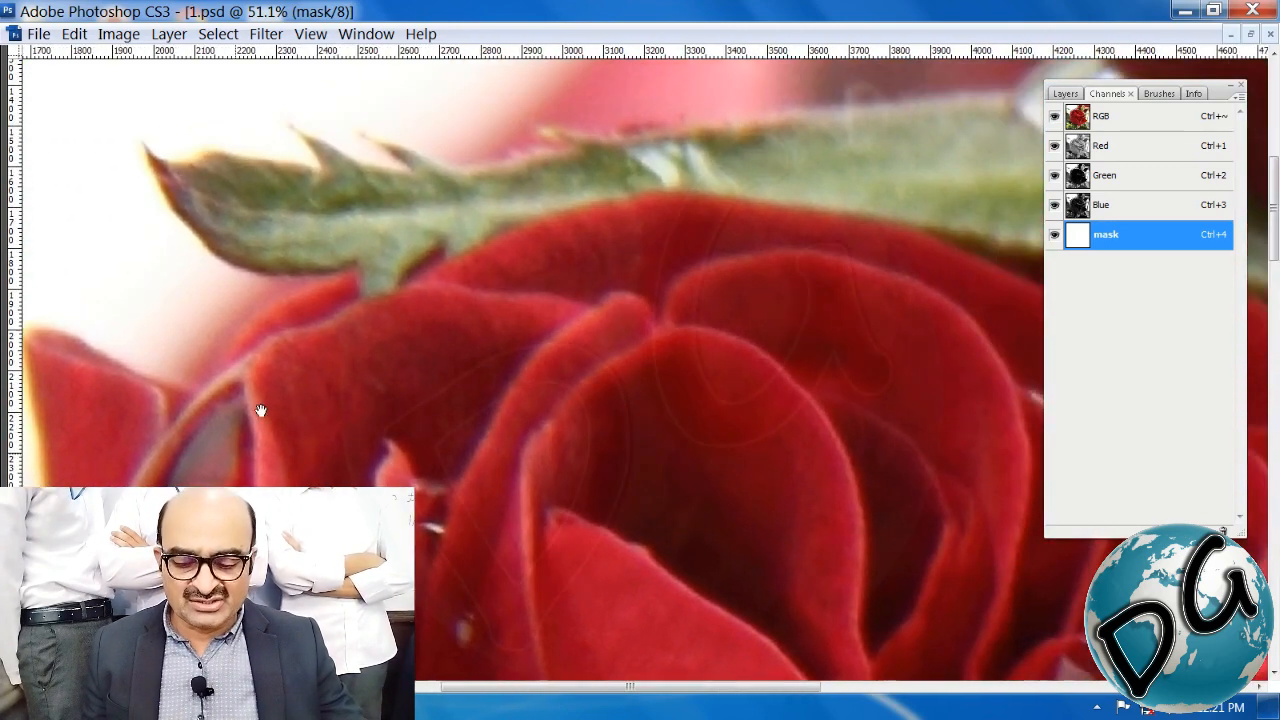
click(663, 194)
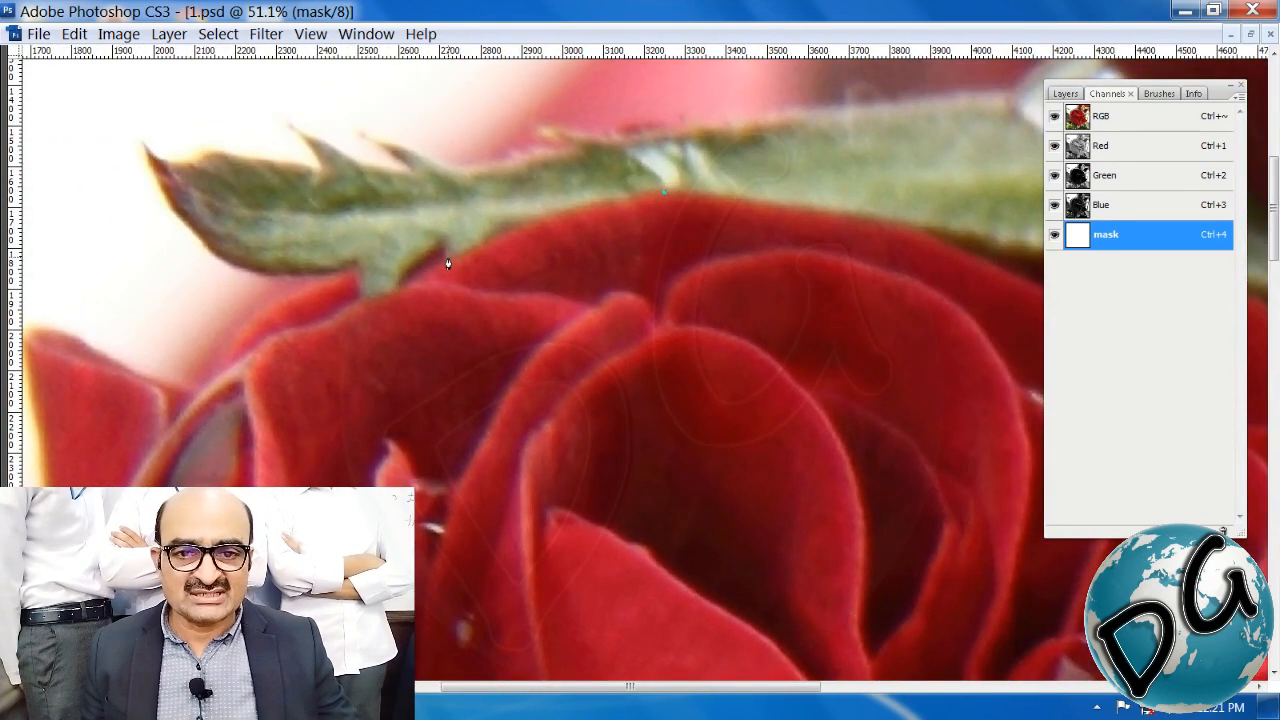
click(446, 260)
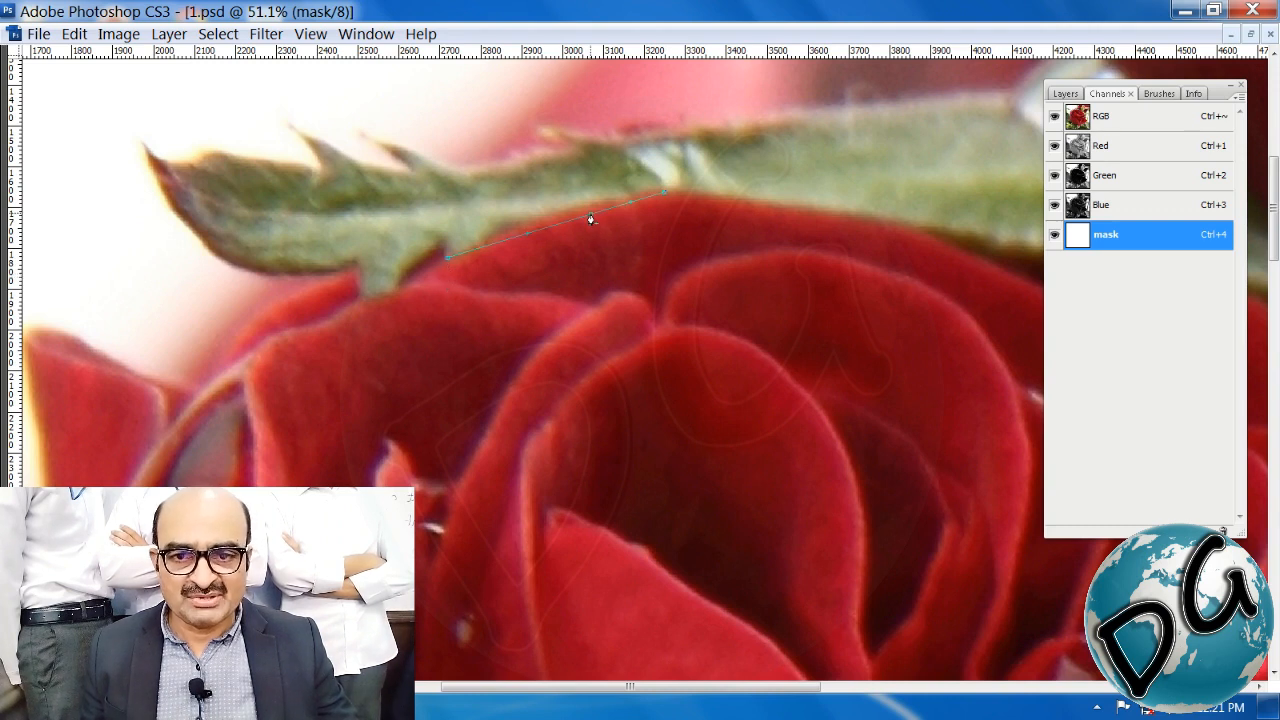
drag(590, 214, 589, 203)
drag(497, 239, 501, 225)
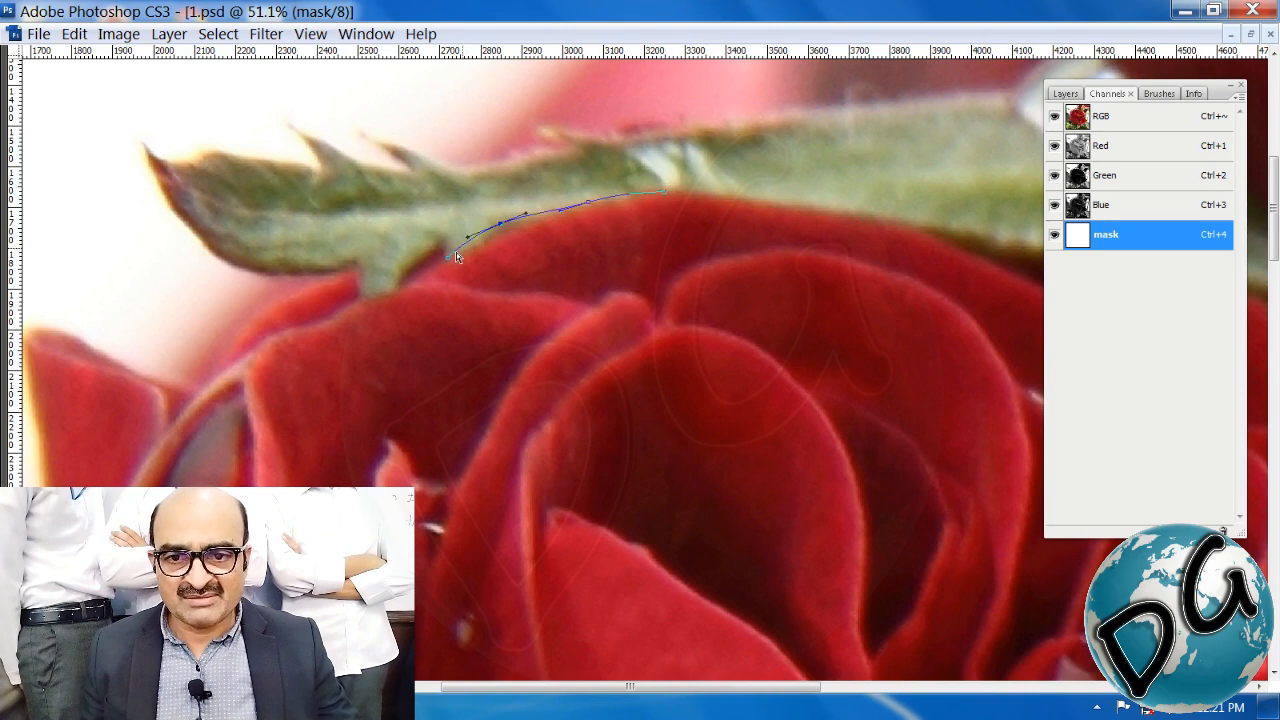
click(445, 258)
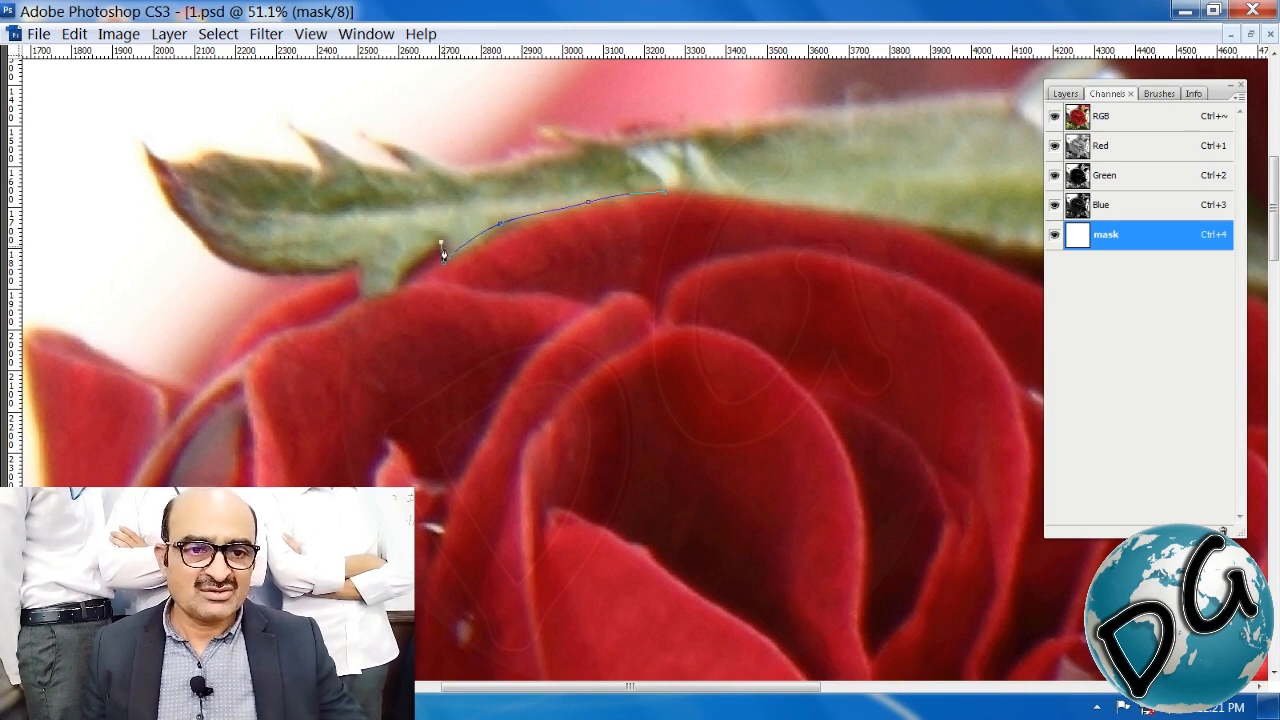
Step: Continue the path over the small red petal tip and around the leaf lobe overlapping the rose's upper edge
drag(551, 185, 161, 476)
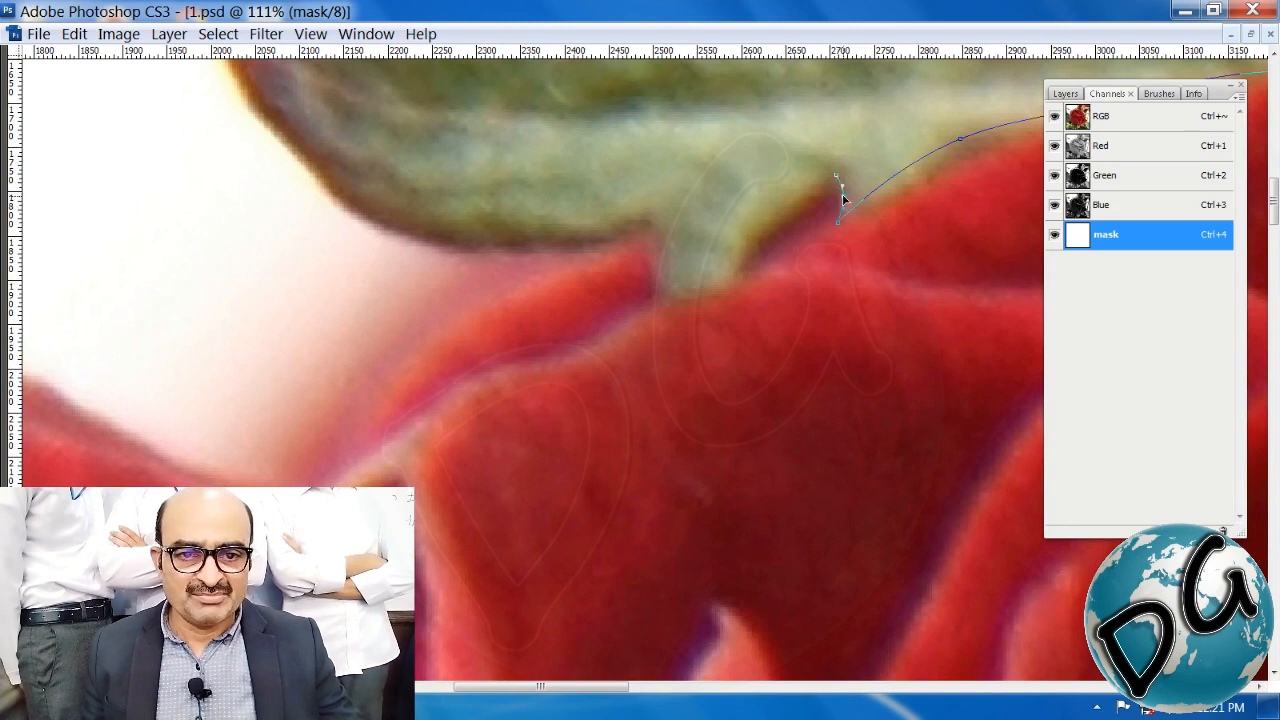
click(660, 300)
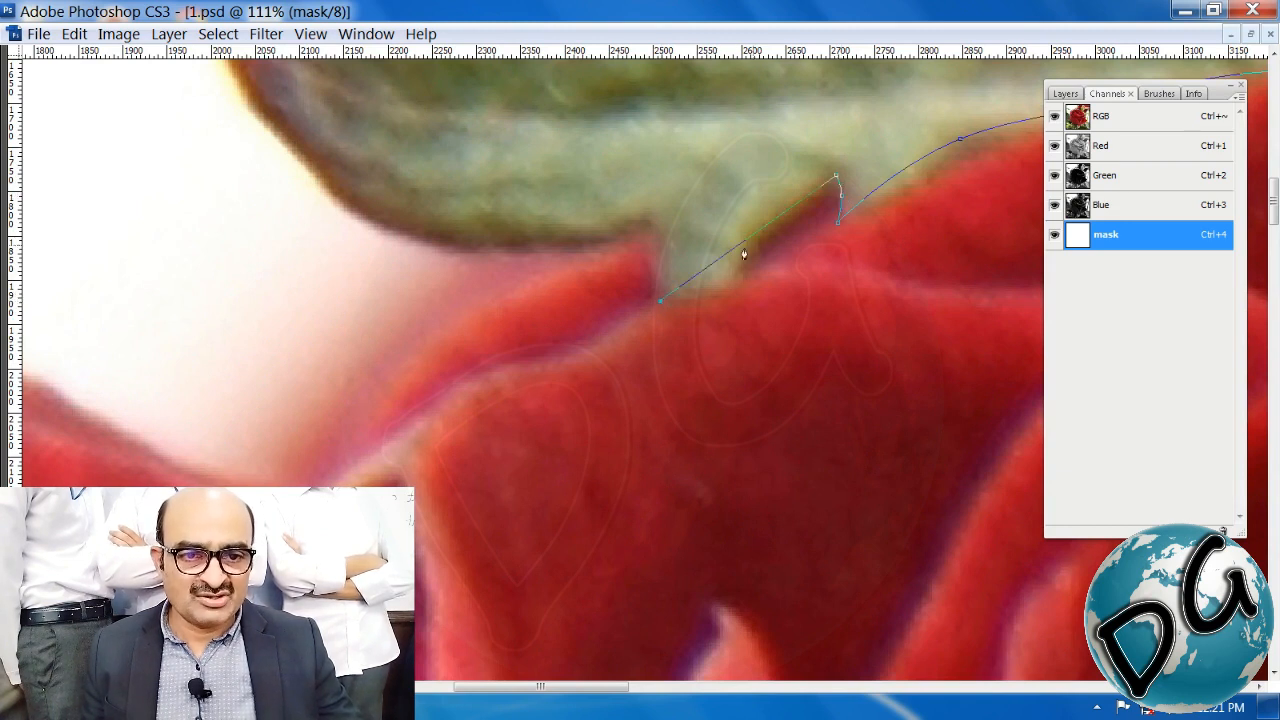
drag(722, 265, 831, 189)
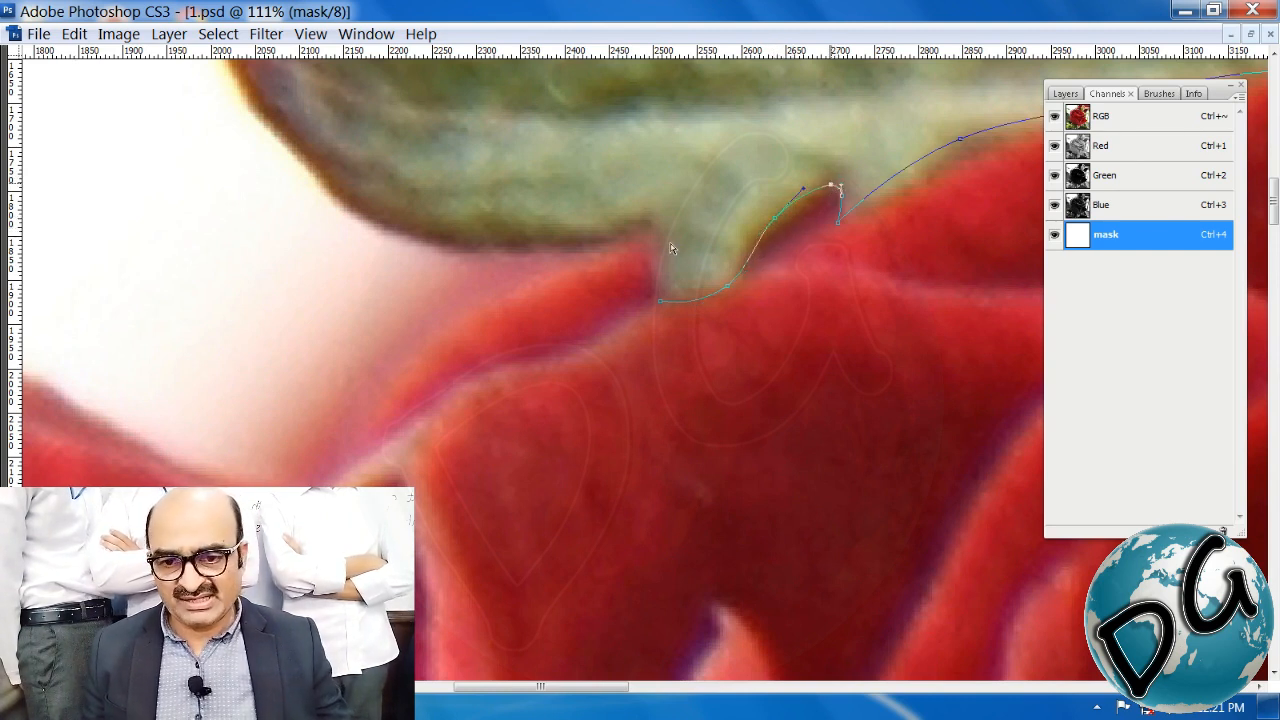
click(639, 228)
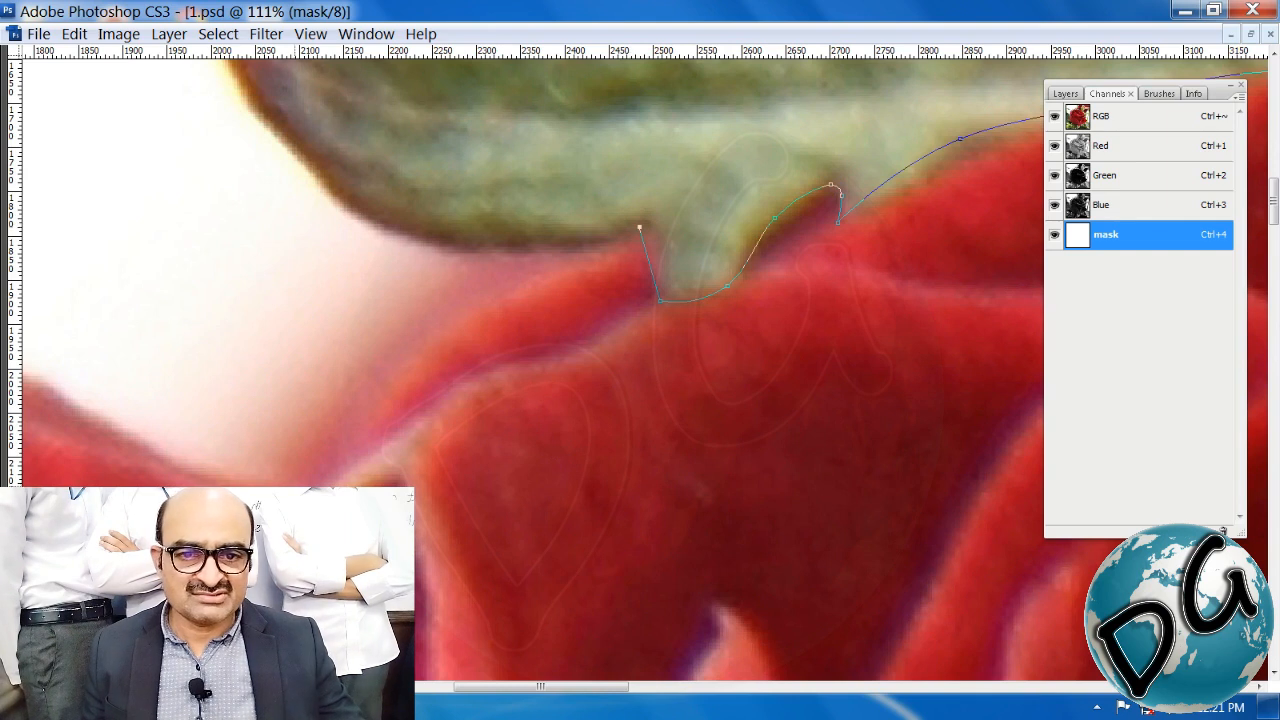
Step: Extend the path along the pale outer petal below the leaf, curving it down to the pointed petal beside it
drag(639, 228, 255, 480)
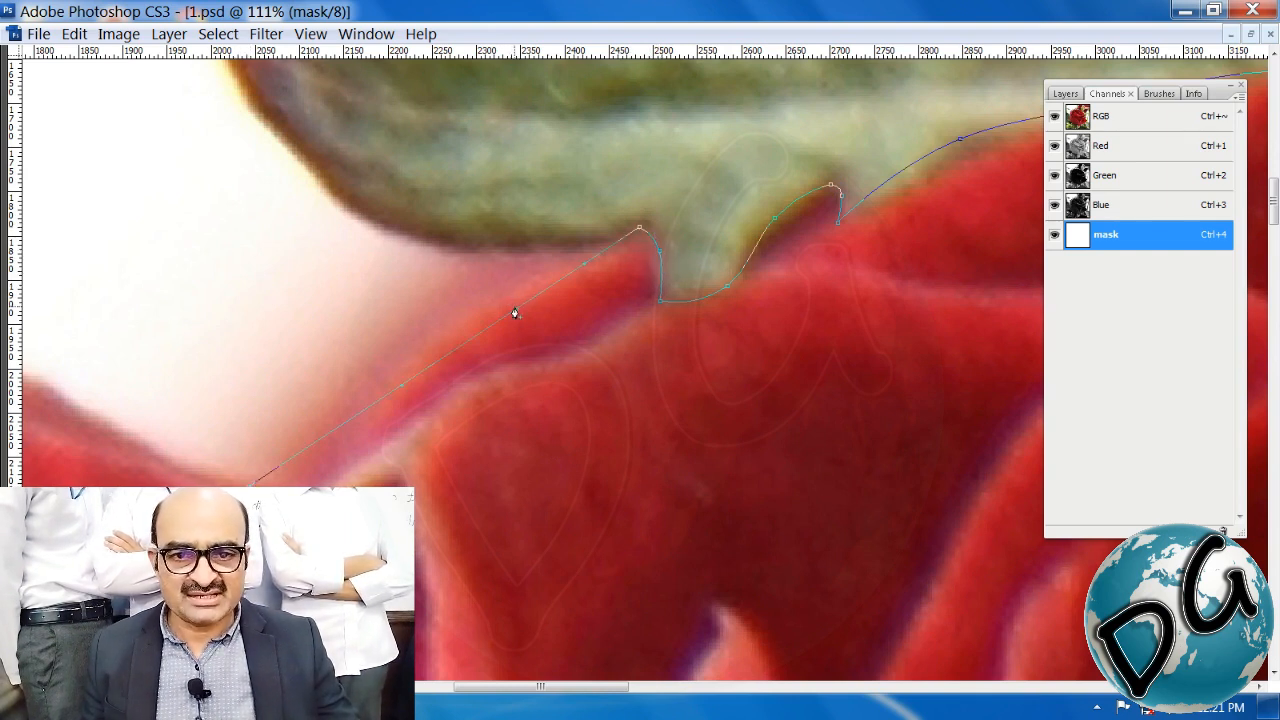
drag(513, 309, 480, 270)
drag(604, 231, 594, 244)
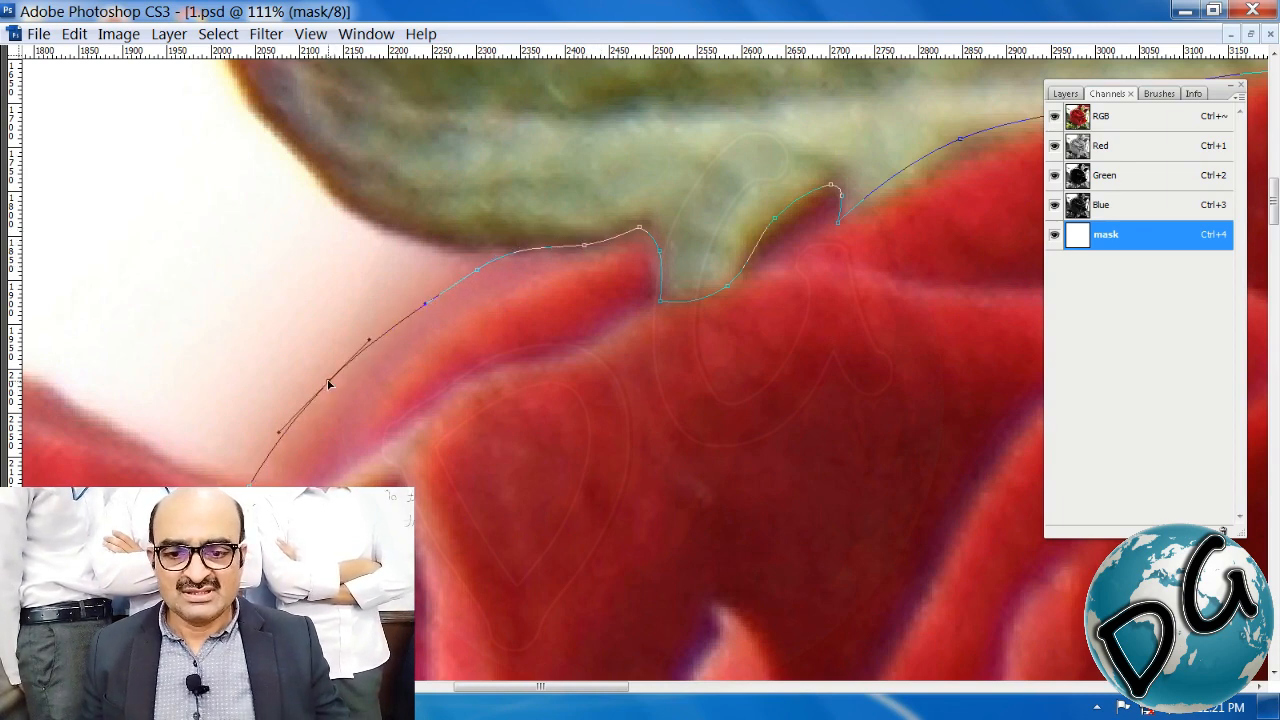
Step: Trace the pointed petal on the rose's upper left with the path, bending the segments to fit its tip and both sides
drag(251, 443, 429, 285)
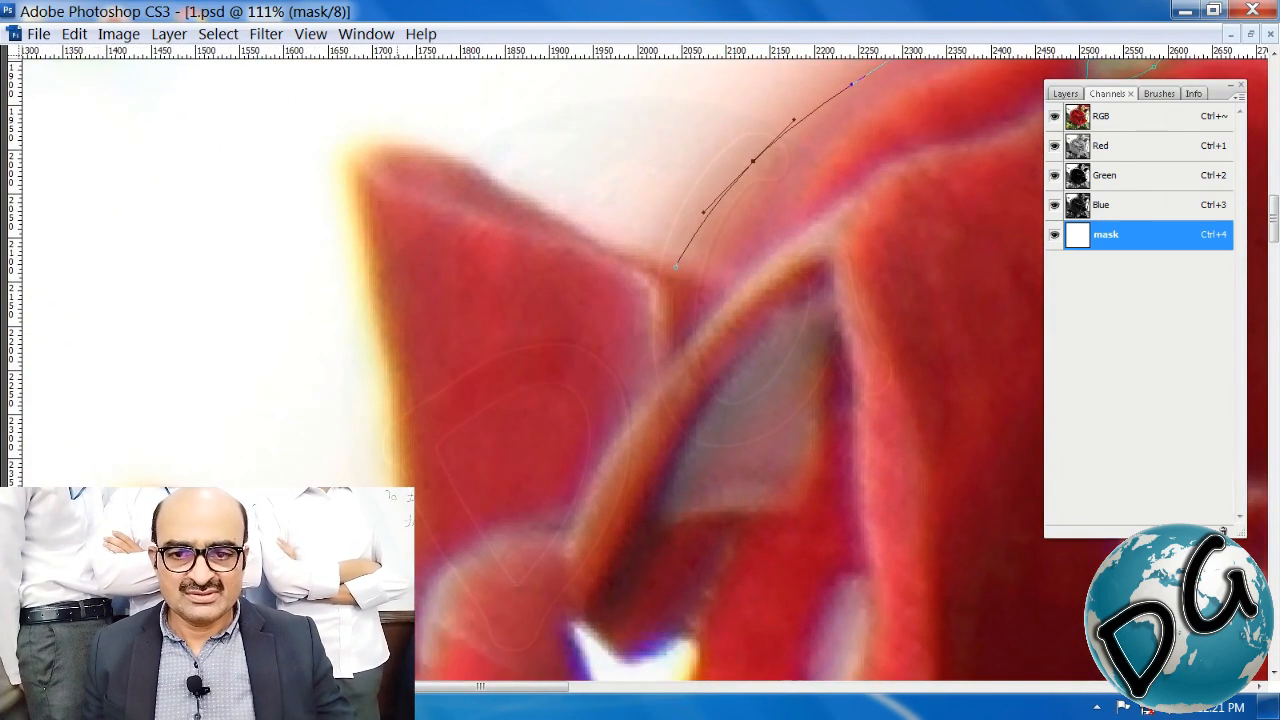
drag(558, 414, 552, 401)
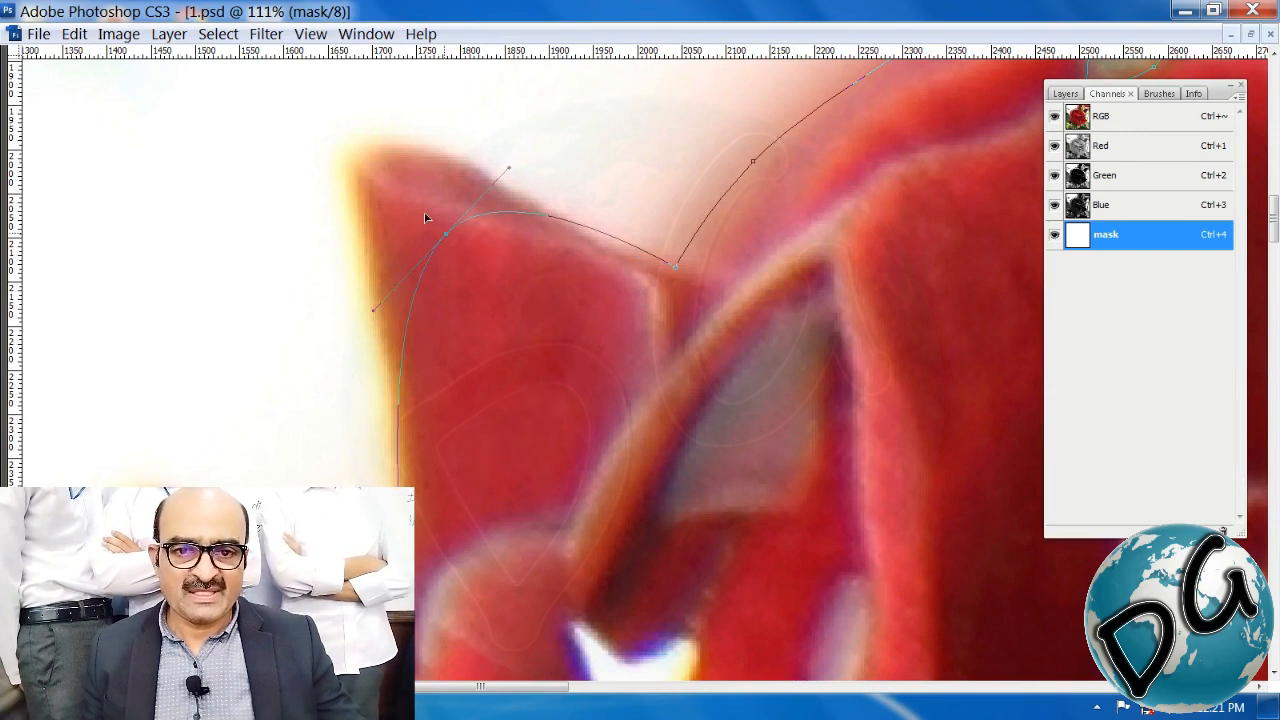
drag(369, 157, 296, 234)
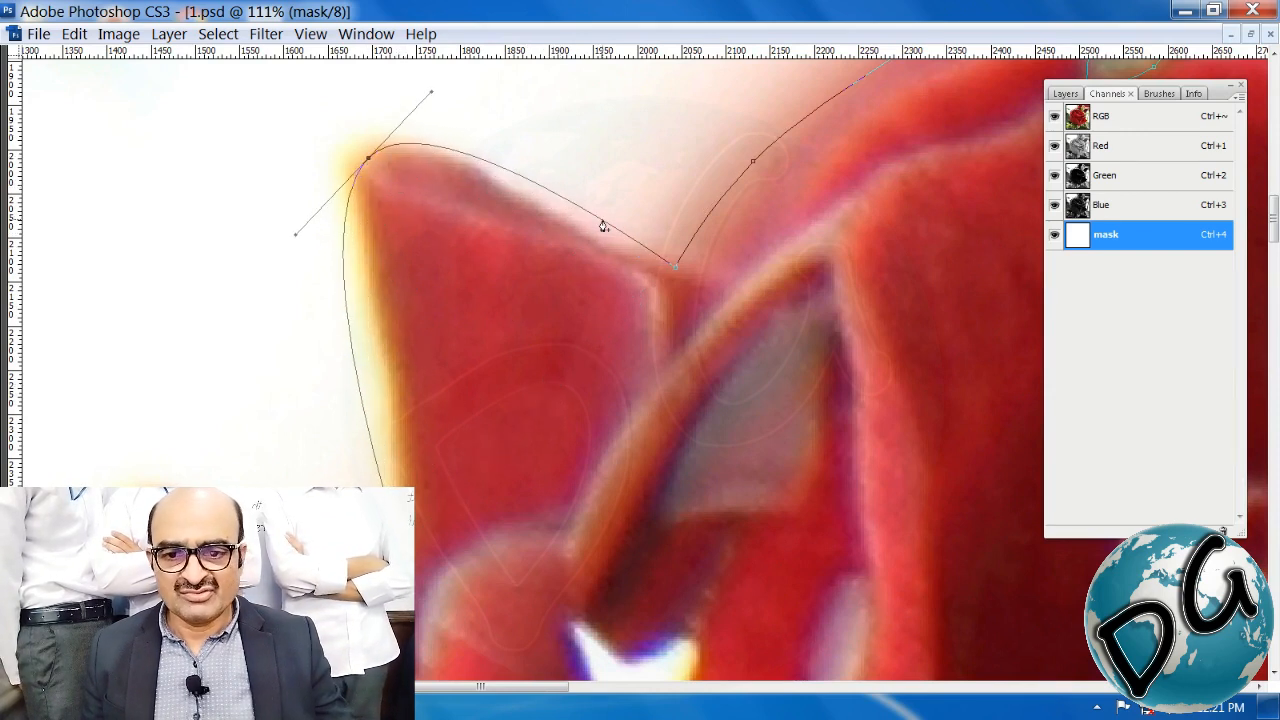
drag(603, 224, 578, 235)
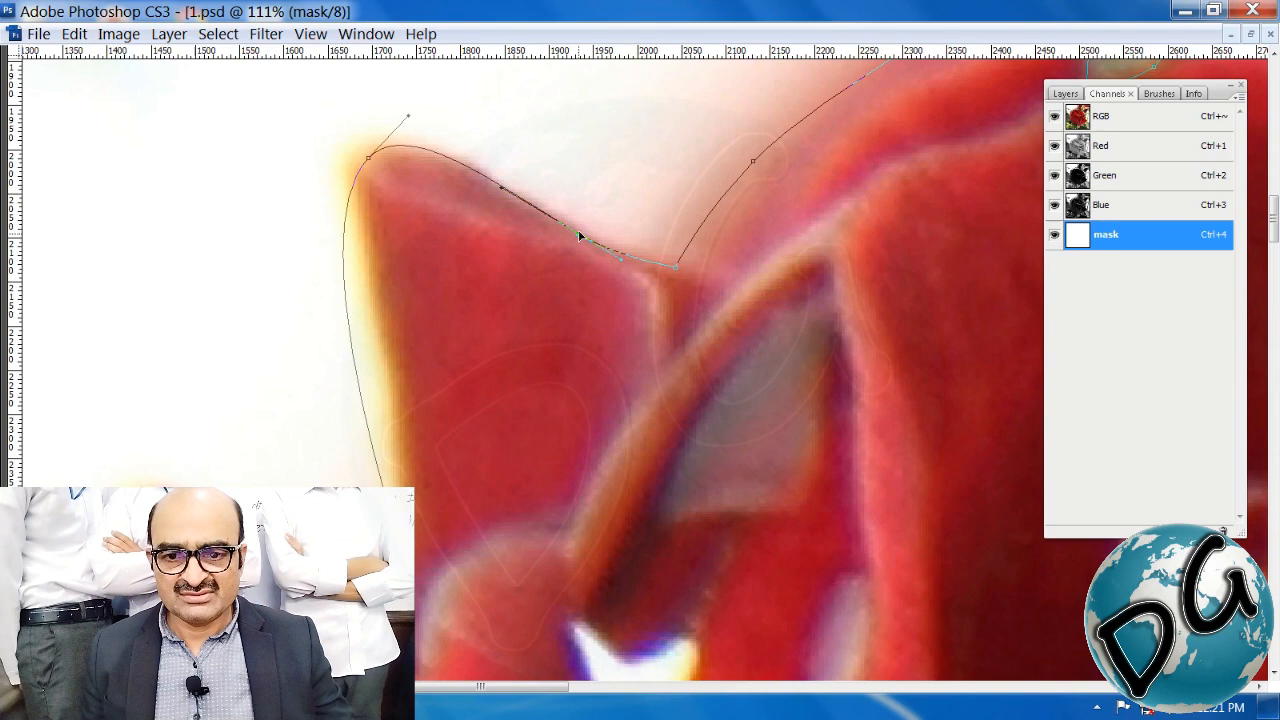
click(361, 397)
drag(361, 397, 395, 382)
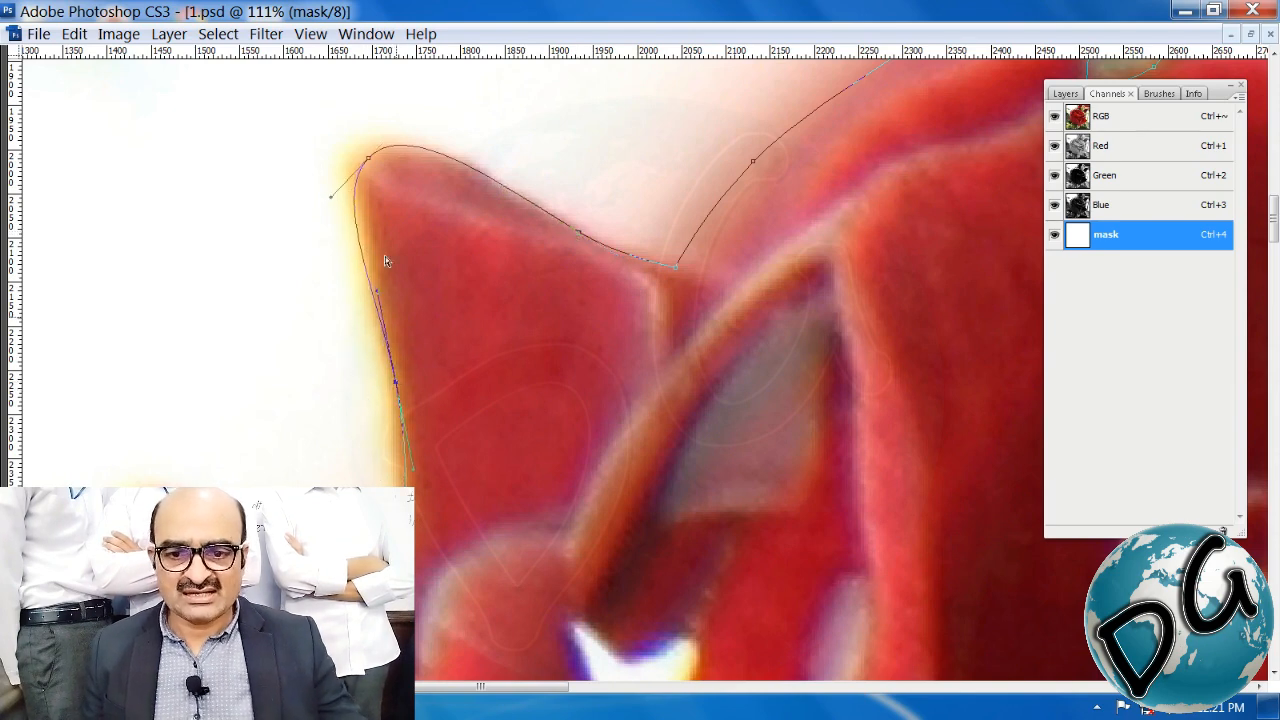
click(355, 225)
drag(355, 225, 361, 224)
Step: Extend the path around the next outer petal on the rose's left and curve it over that petal's upper corner
key(space)
drag(399, 387, 573, 421)
key(space)
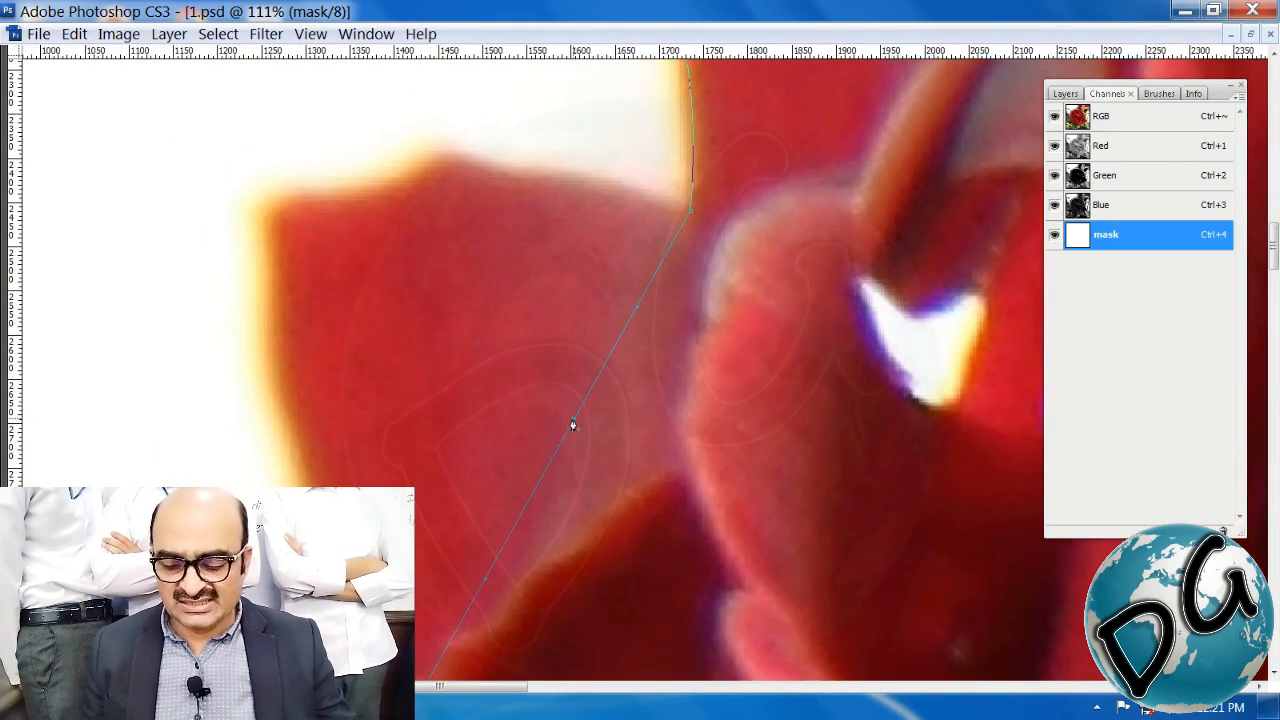
drag(282, 213, 195, 373)
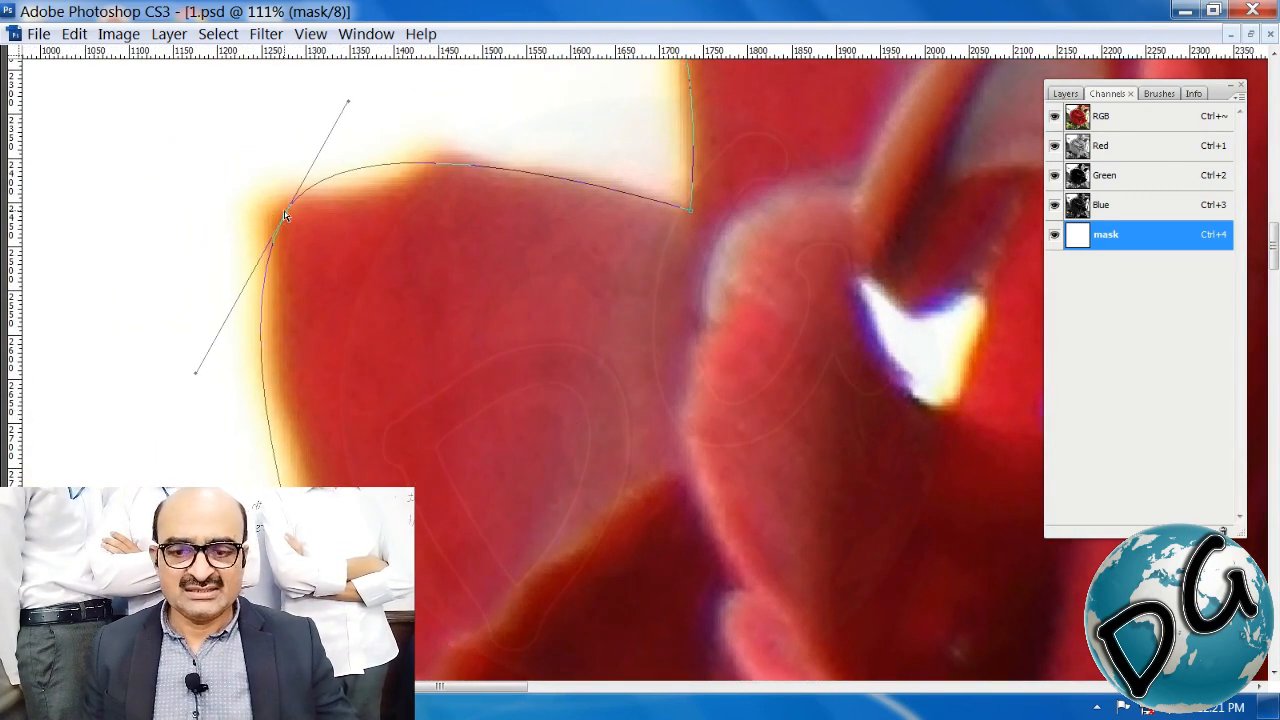
Step: Hide the rulers and all palettes to clear the workspace around the rose path
key(ctrl+r)
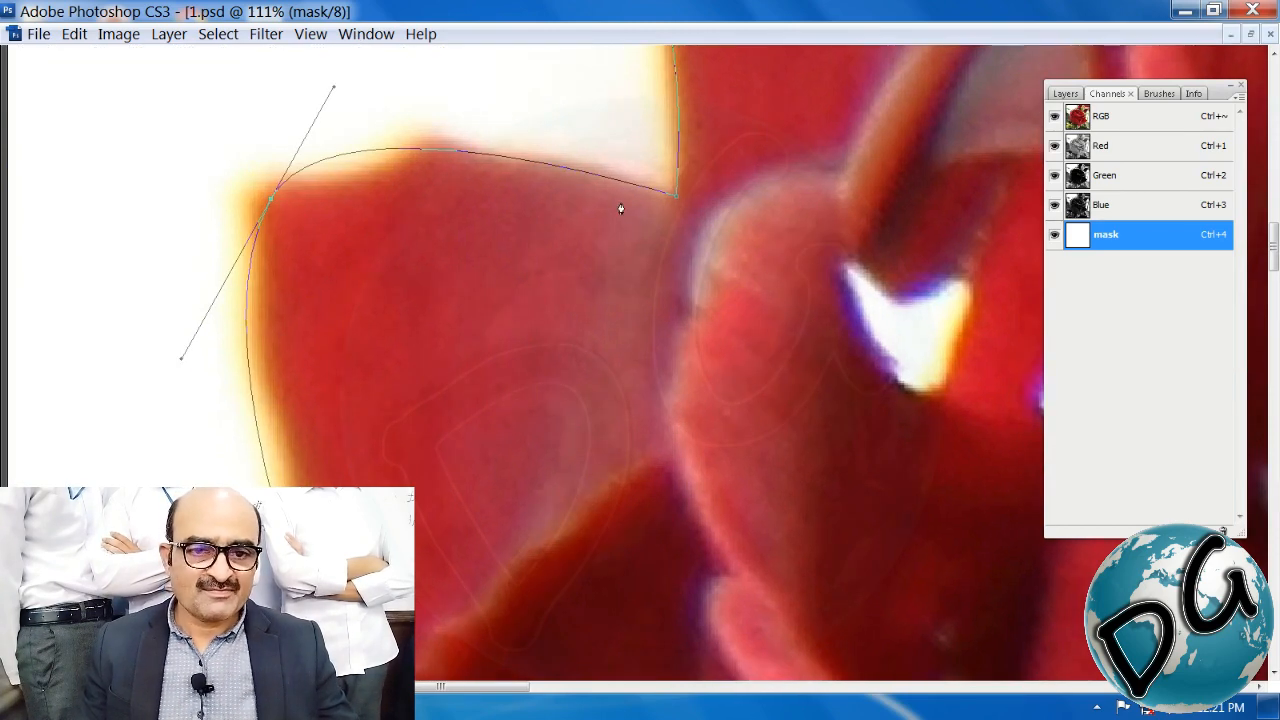
key(Tab)
key(Tab)
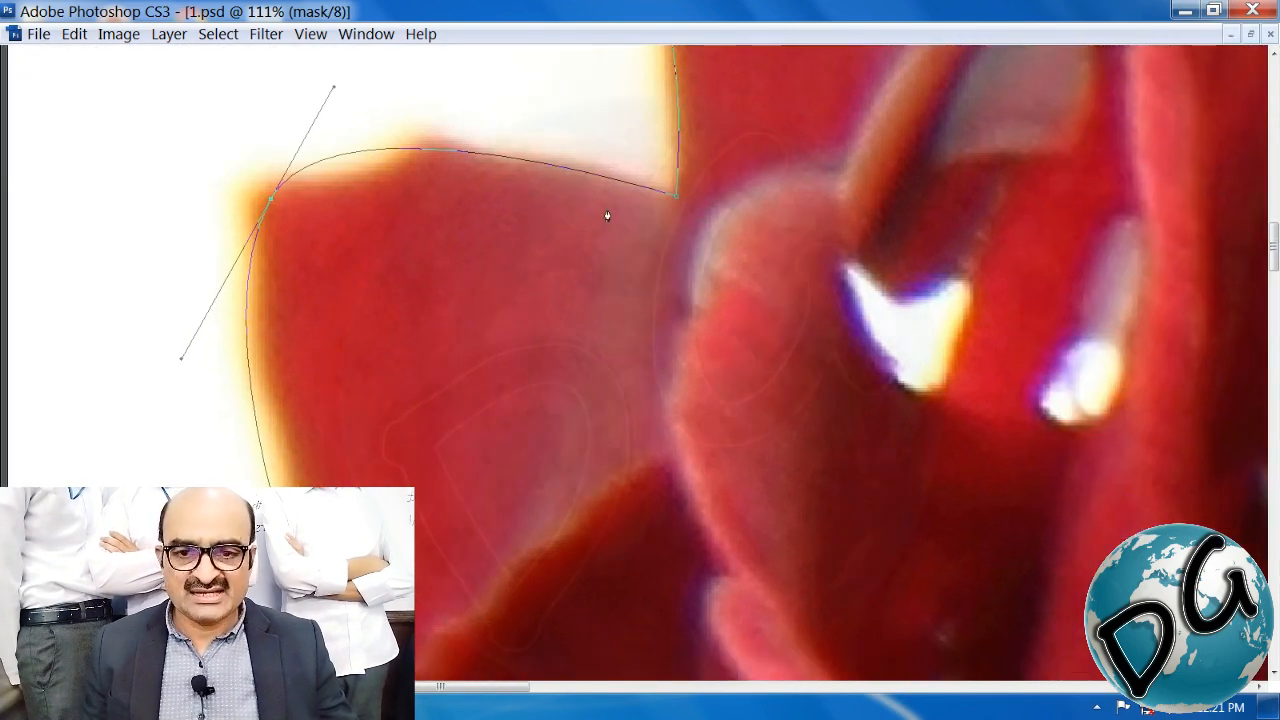
drag(491, 271, 526, 329)
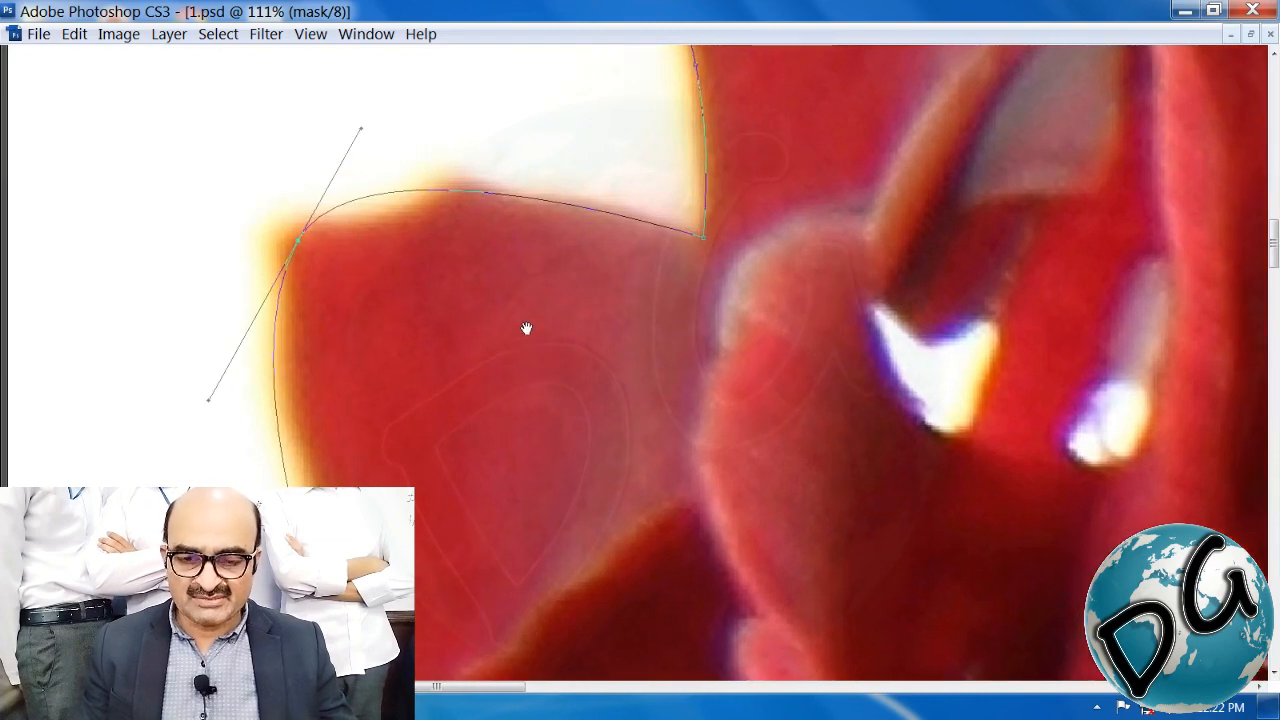
Step: Switch the image window to full-screen mode without the menu bar, repositioning the view on the petal's path
key(f)
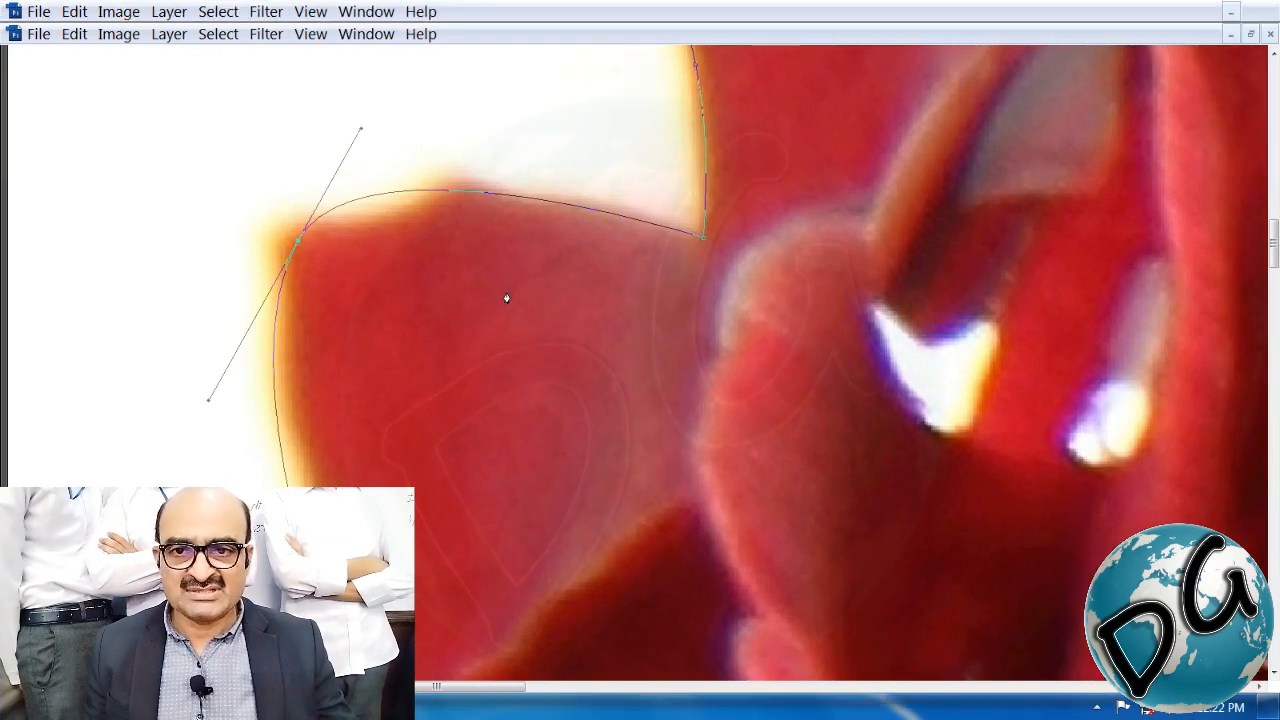
drag(521, 284, 454, 380)
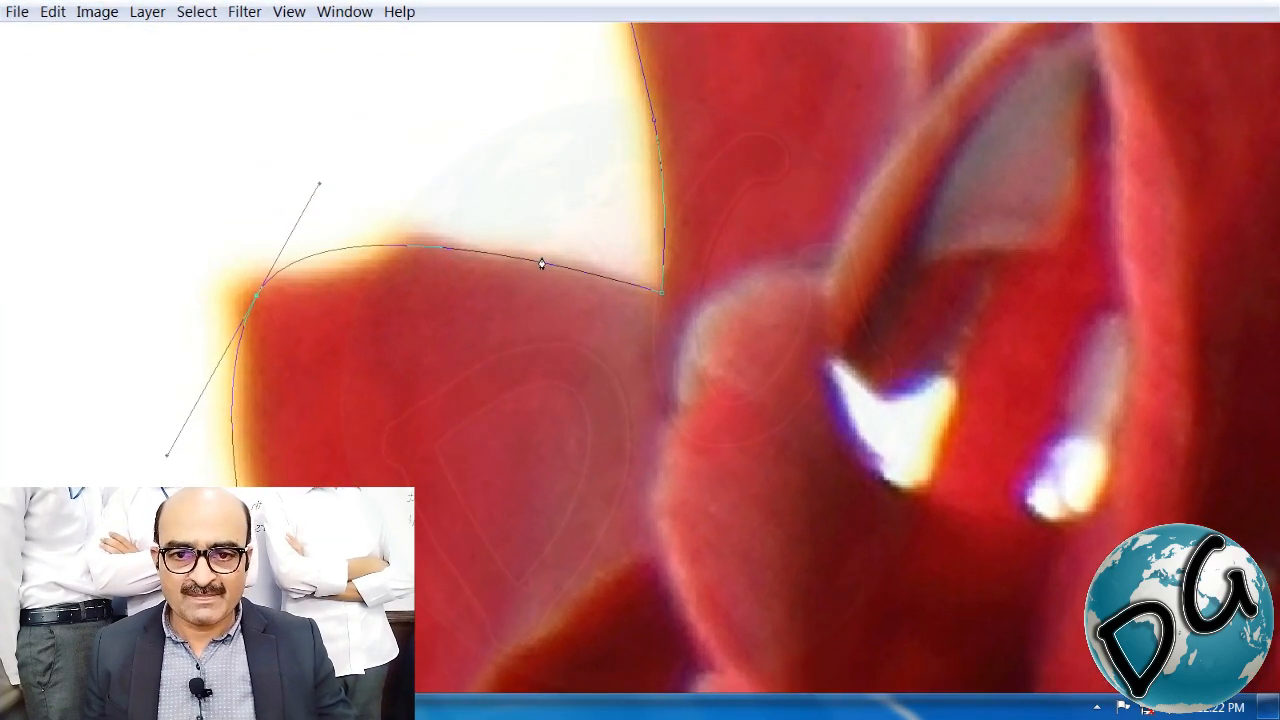
key(f)
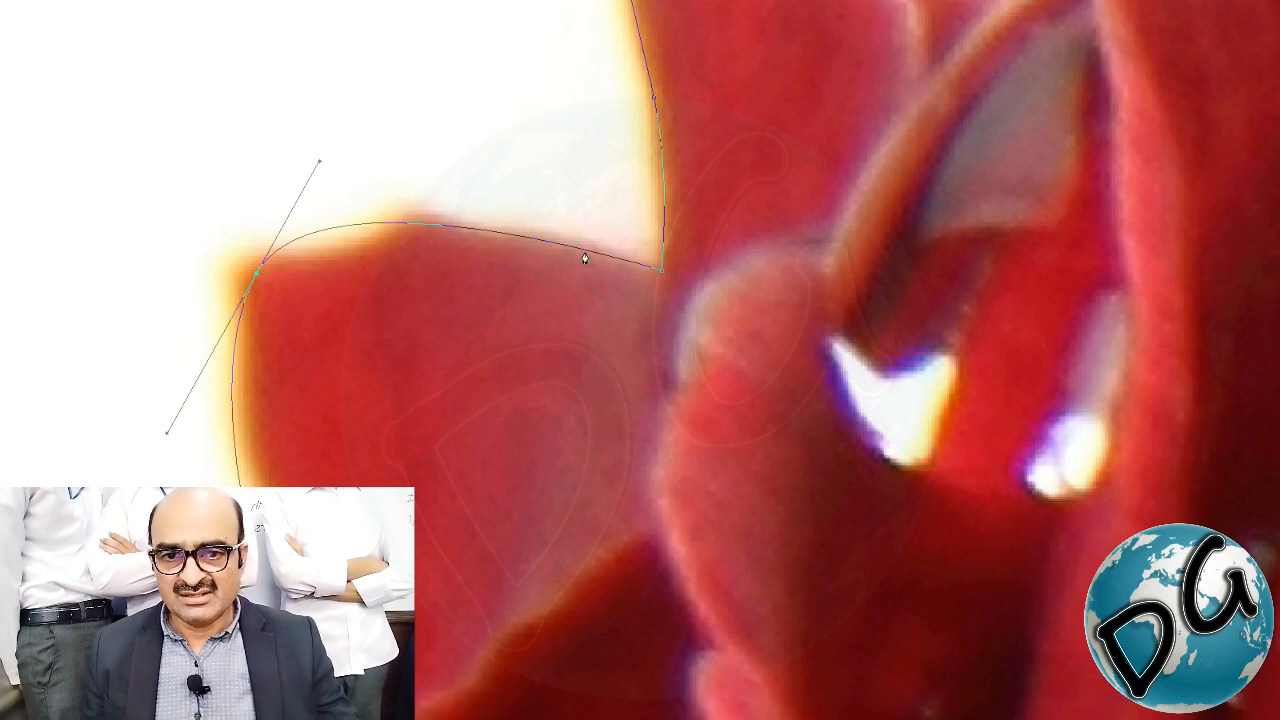
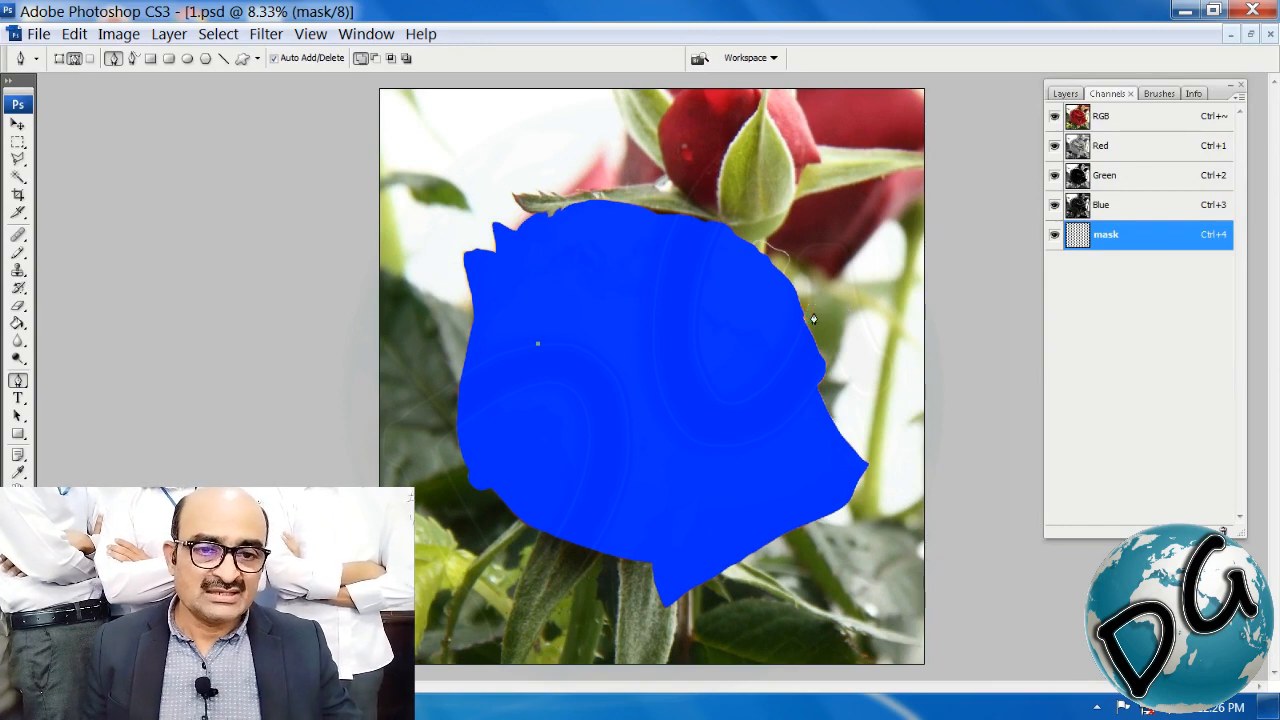
Step: Examine the rose's upper edge with the mask channel hidden, and show the mask over the whole rose again
drag(775, 179, 566, 324)
drag(801, 284, 647, 359)
click(1054, 234)
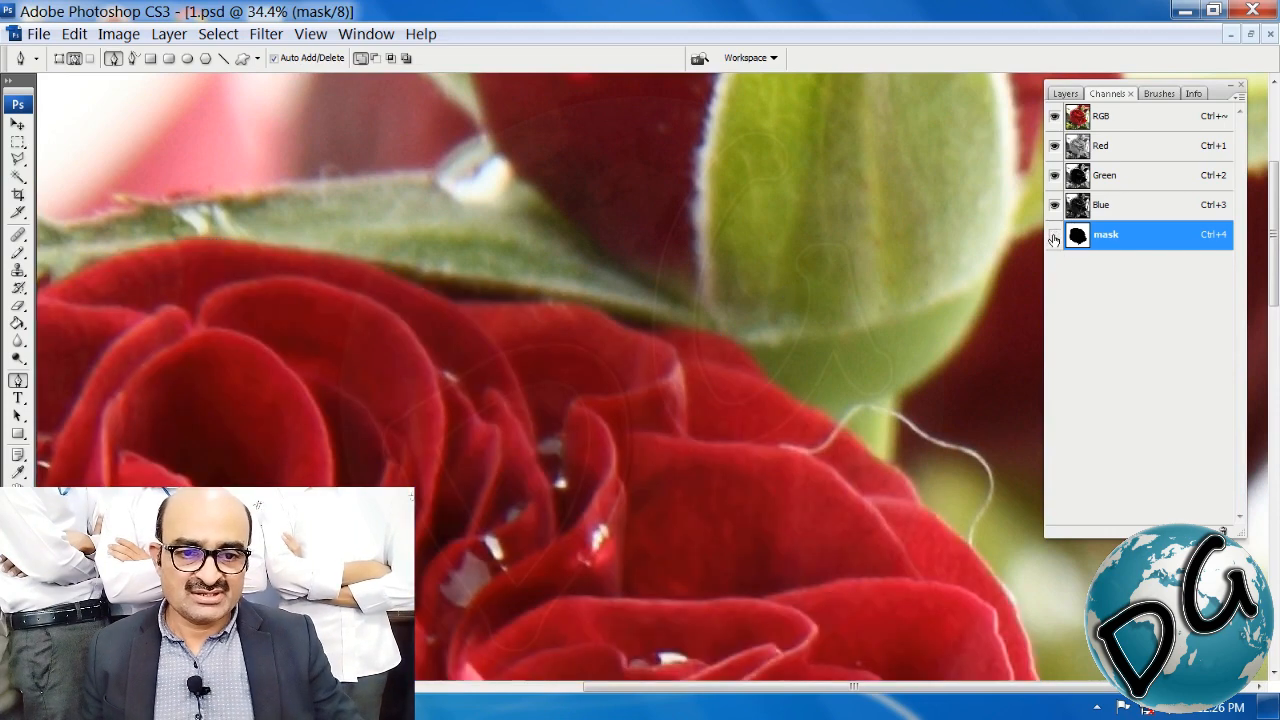
click(1055, 236)
key(ctrl+minus)
key(ctrl+minus)
key(ctrl+minus)
key(ctrl+minus)
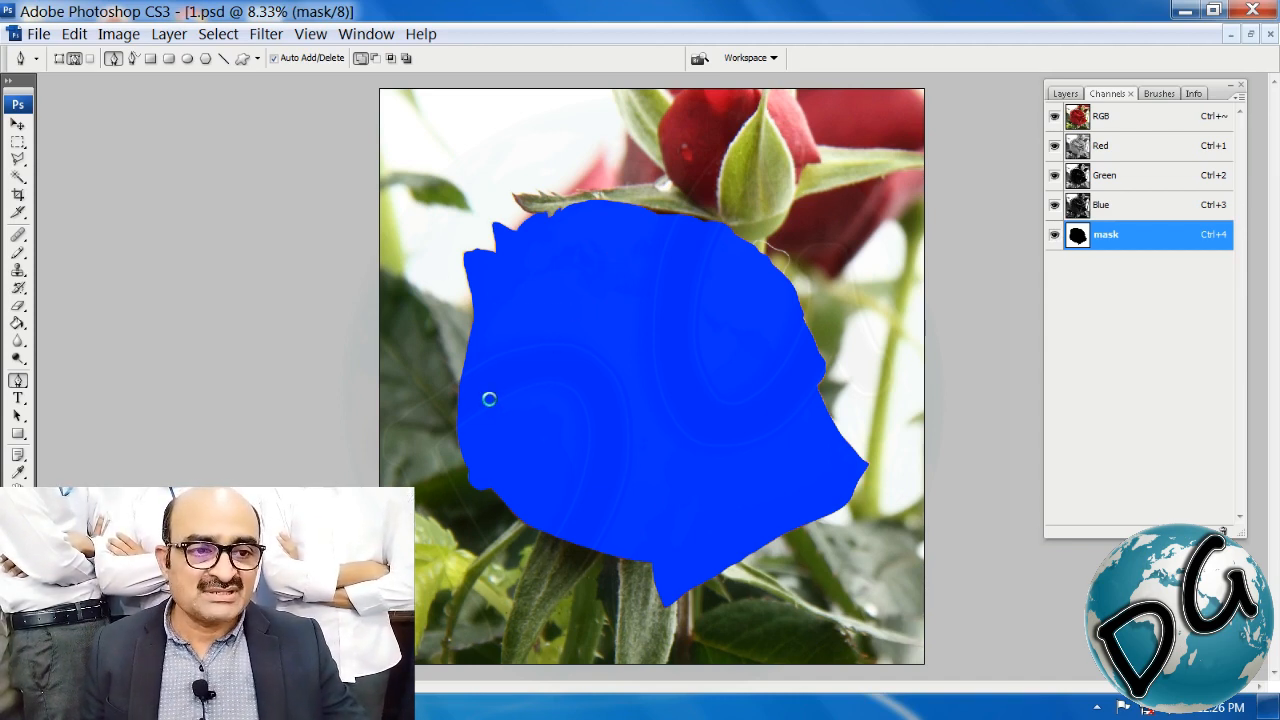
Step: Load the mask channel as a selection, make the RGB composite active and hide the mask overlay
ctrl+click(1076, 236)
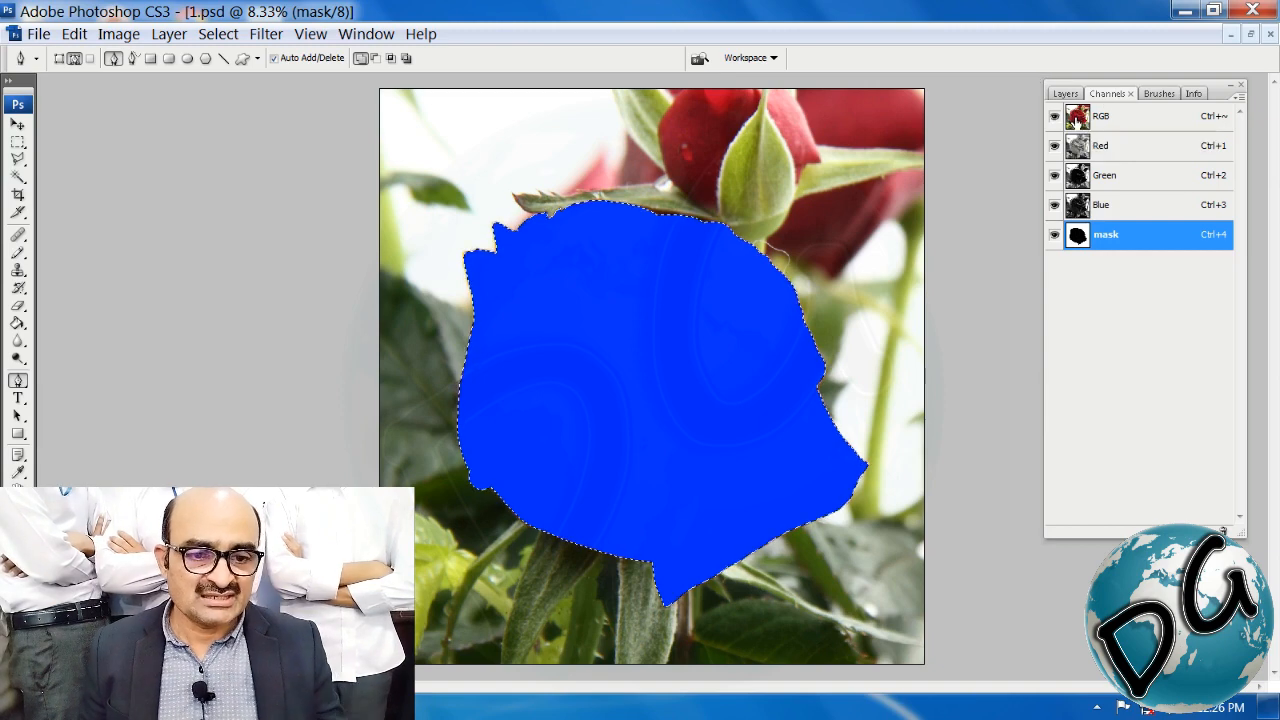
click(1100, 117)
click(1055, 235)
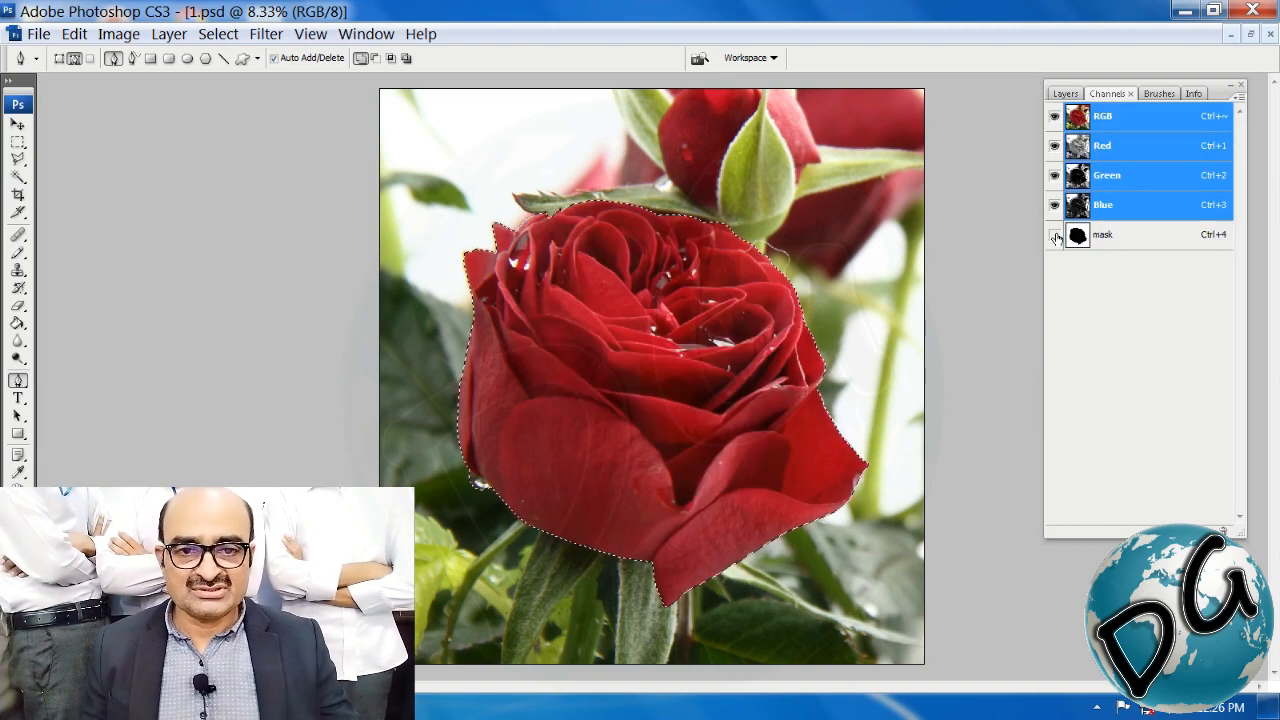
drag(782, 177, 898, 249)
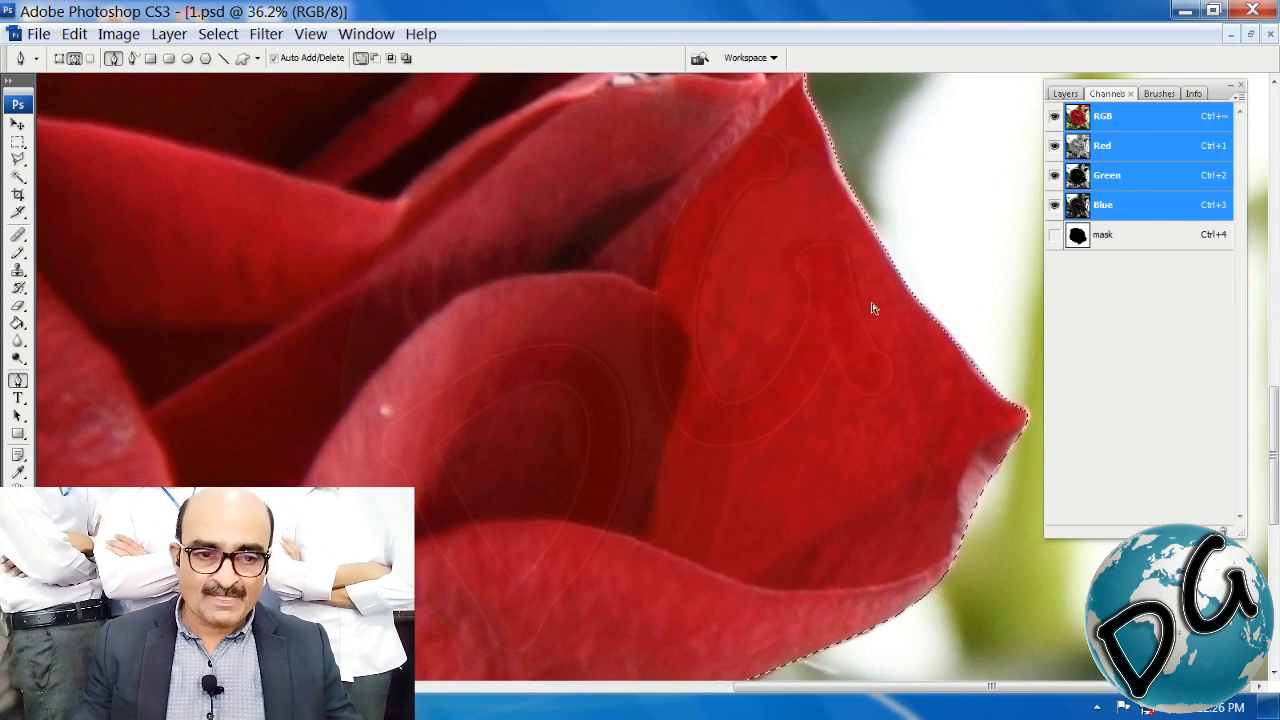
Step: Clear the mask selection and try to select the red outer petal and its blurred edge with the Magic Wand at tolerance 32
key(ctrl+d)
drag(990, 256, 720, 190)
key(w)
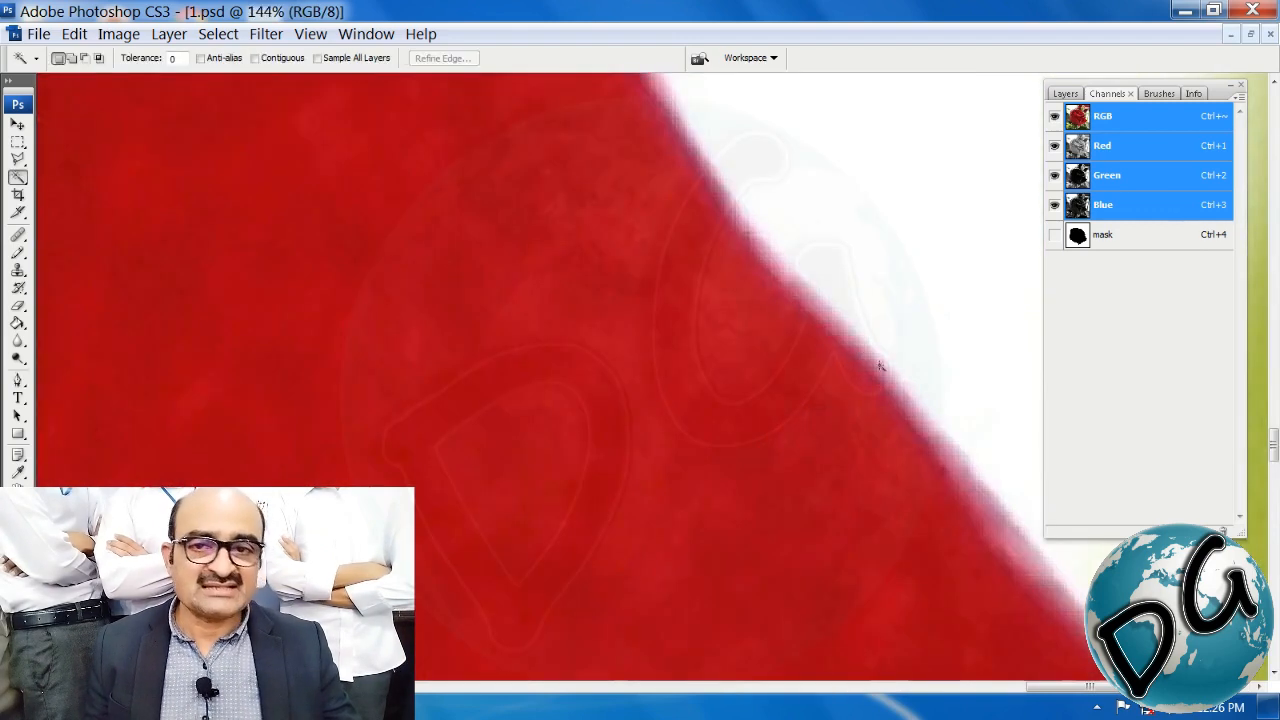
click(872, 378)
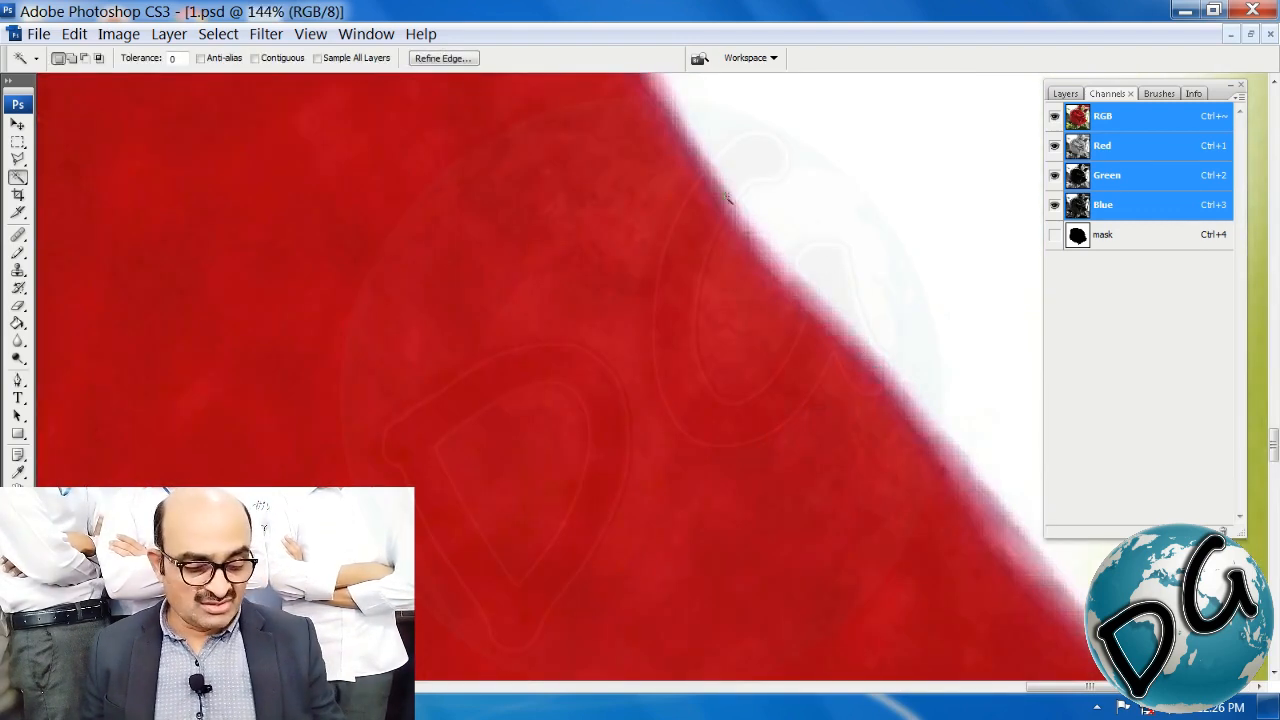
double_click(175, 58)
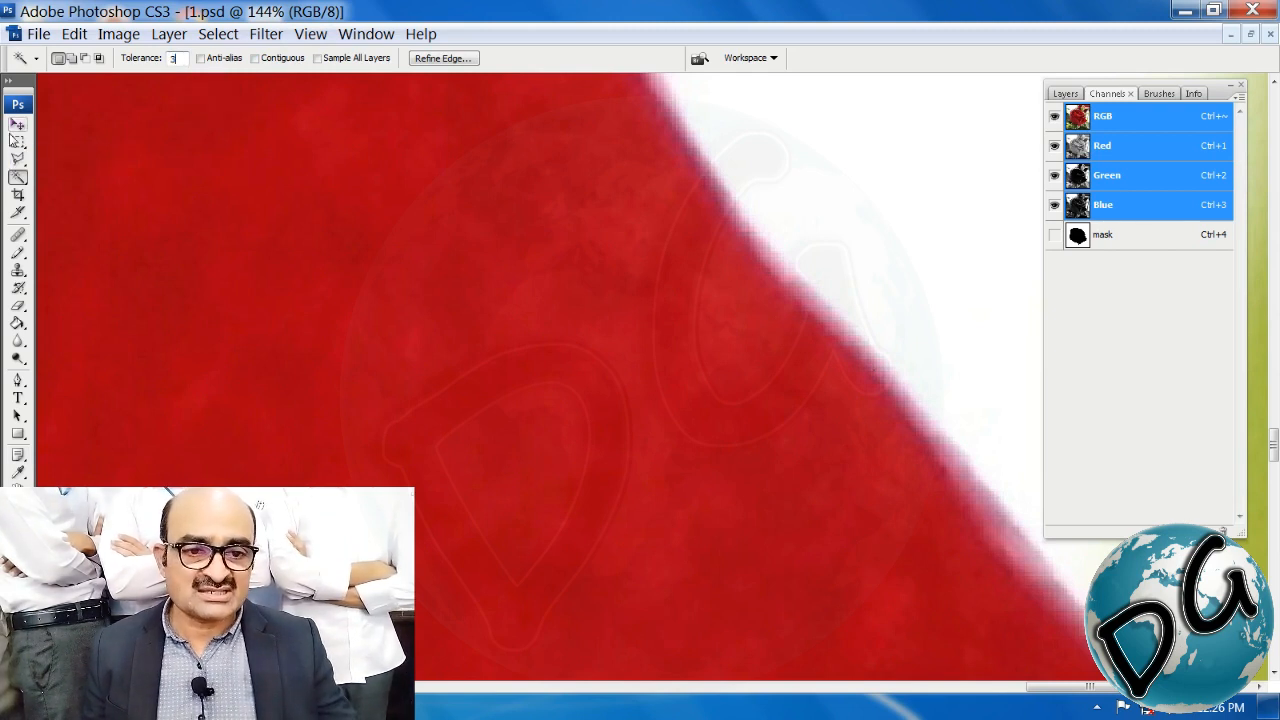
click(797, 358)
drag(797, 360, 586, 430)
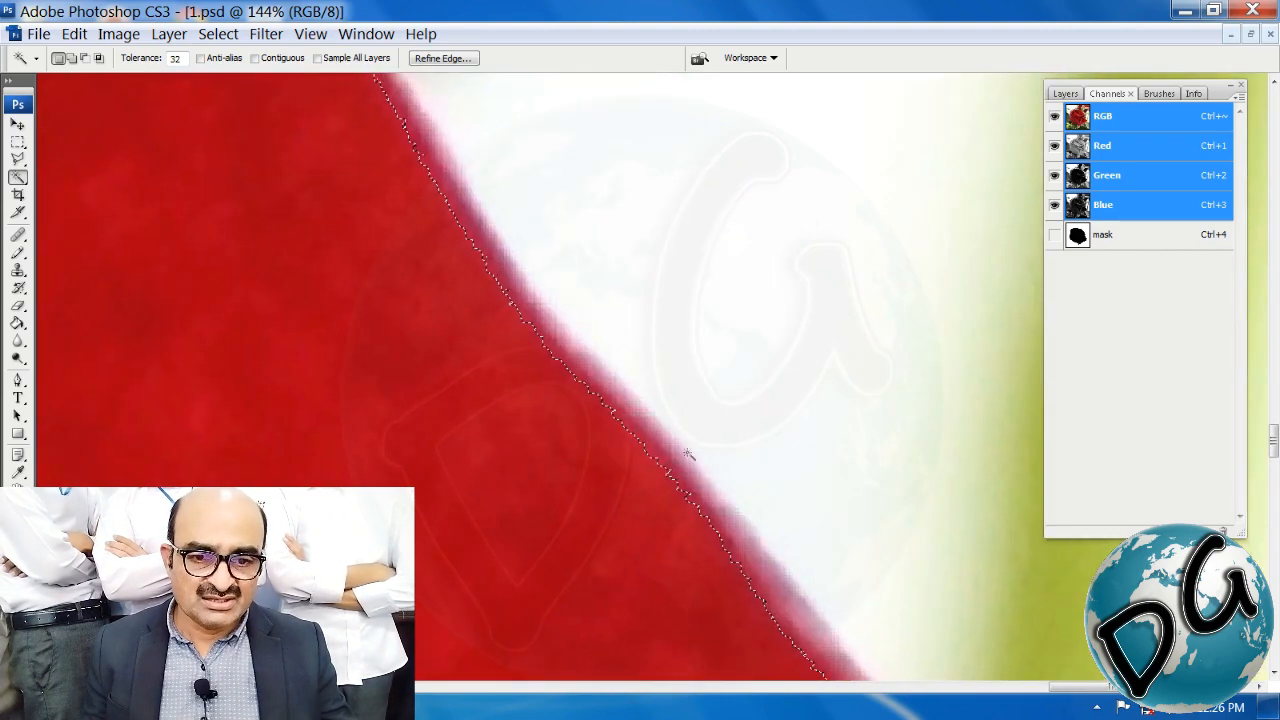
shift+click(676, 474)
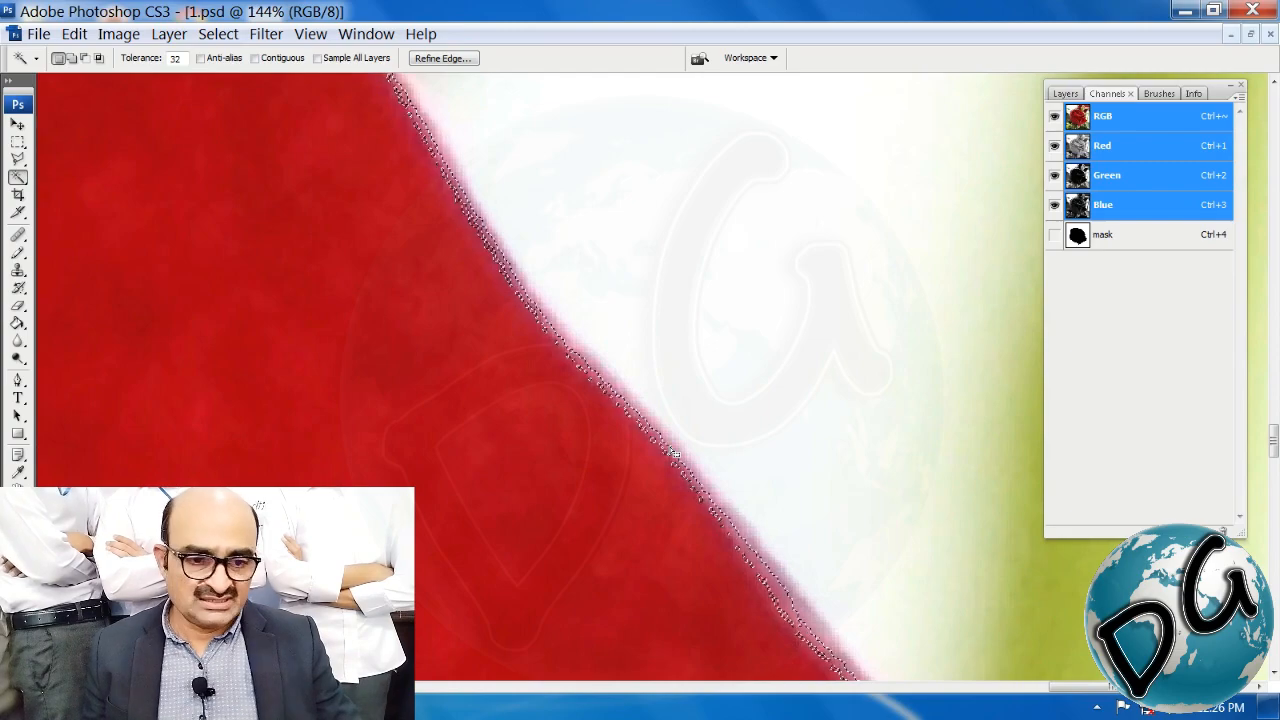
Step: Review the Magic Wand selection across the rose's petals and deselect it
key(ctrl+minus)
key(ctrl+minus)
key(ctrl+minus)
key(ctrl+minus)
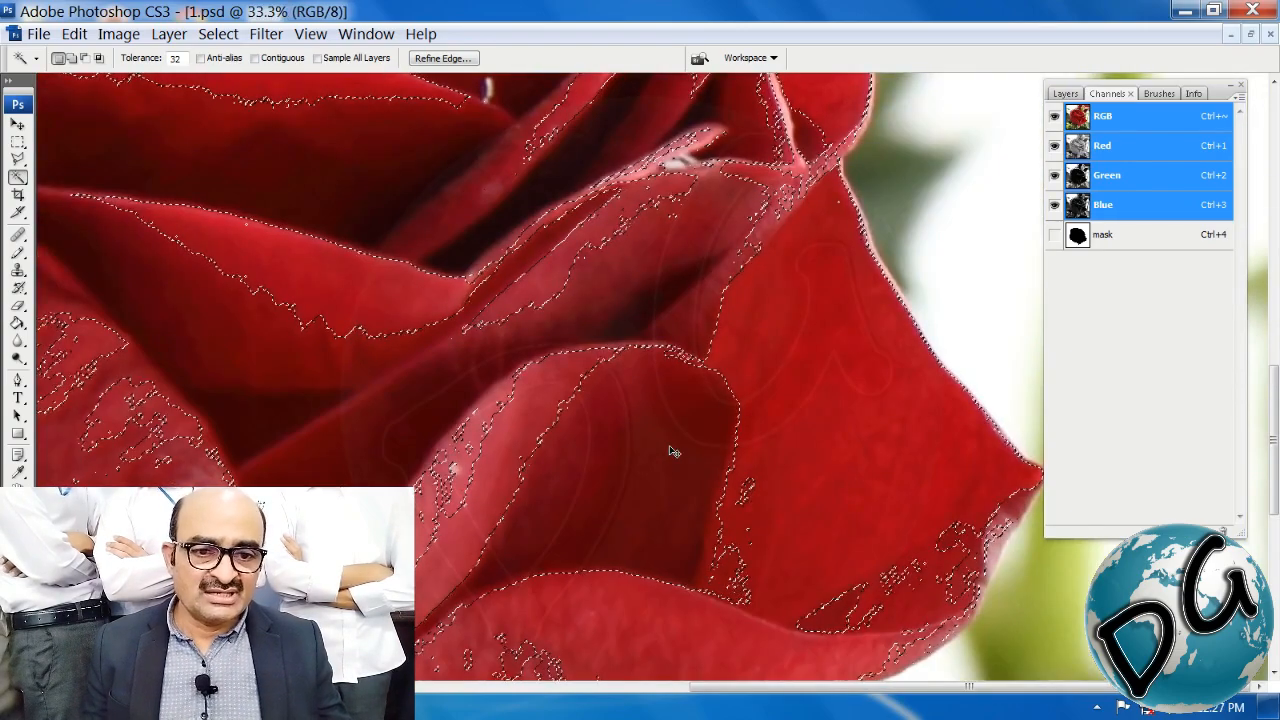
key(ctrl+minus)
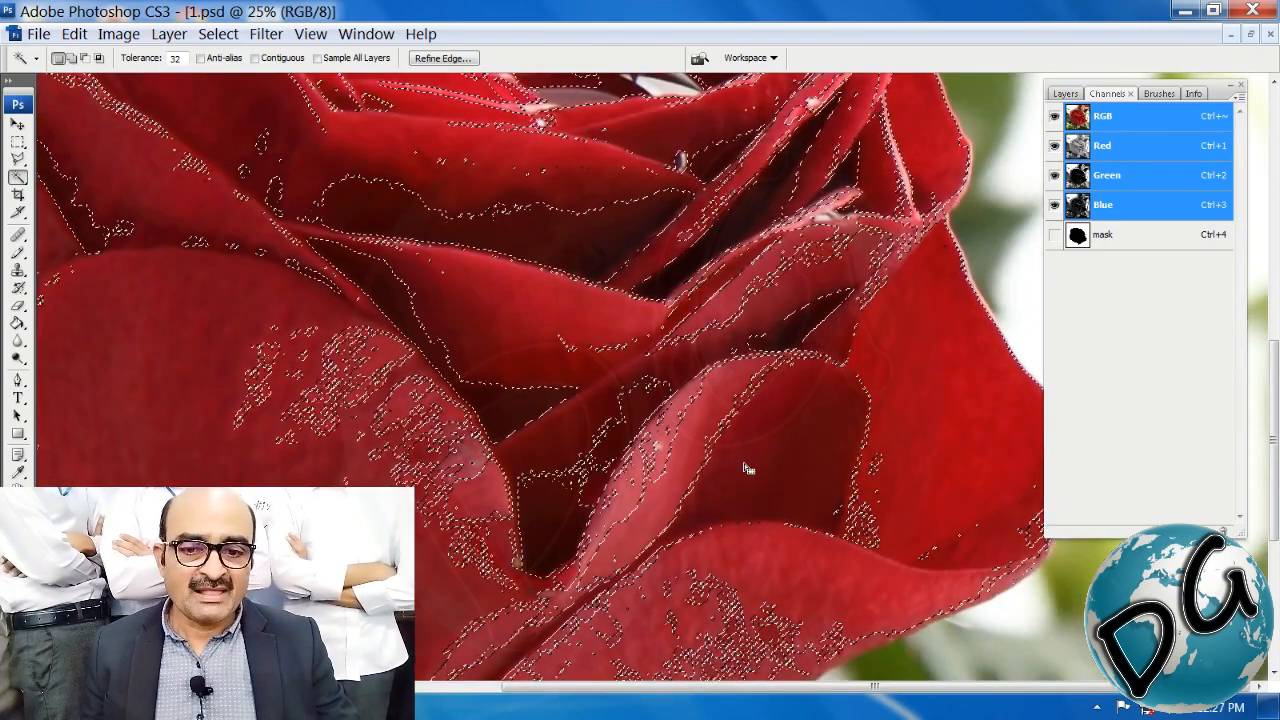
key(ctrl+d)
key(ctrl+minus)
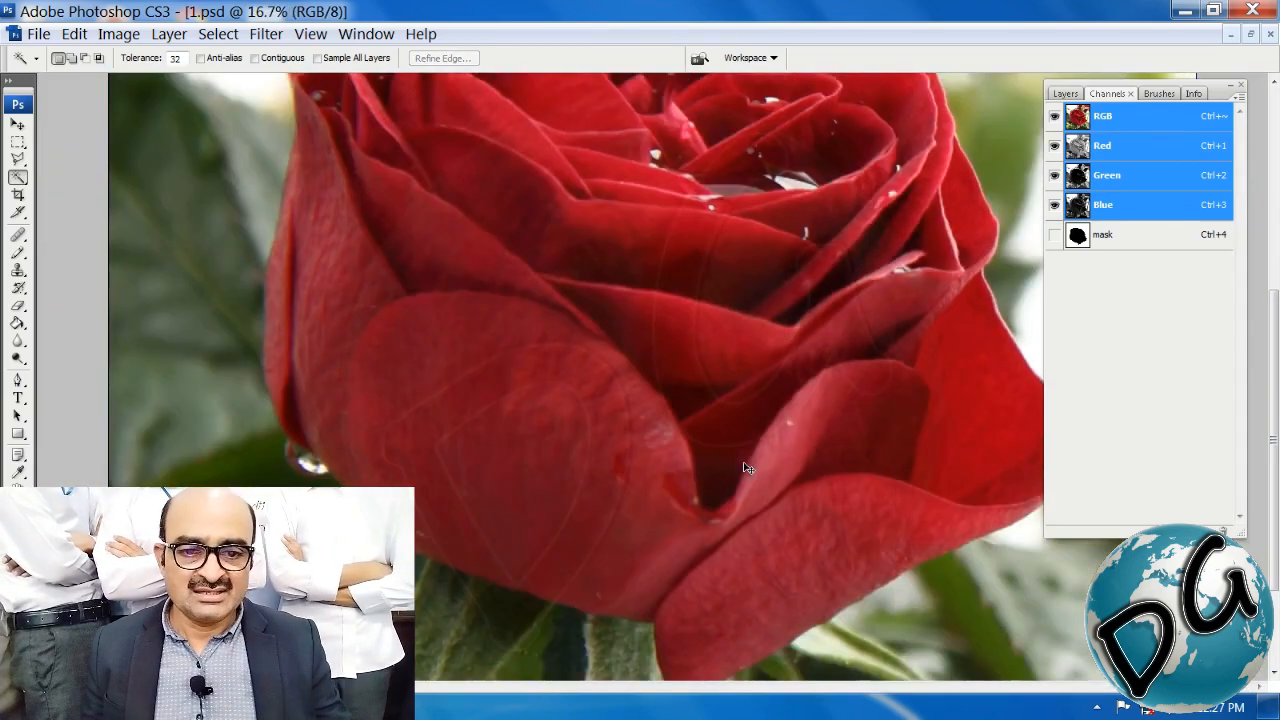
key(ctrl+minus)
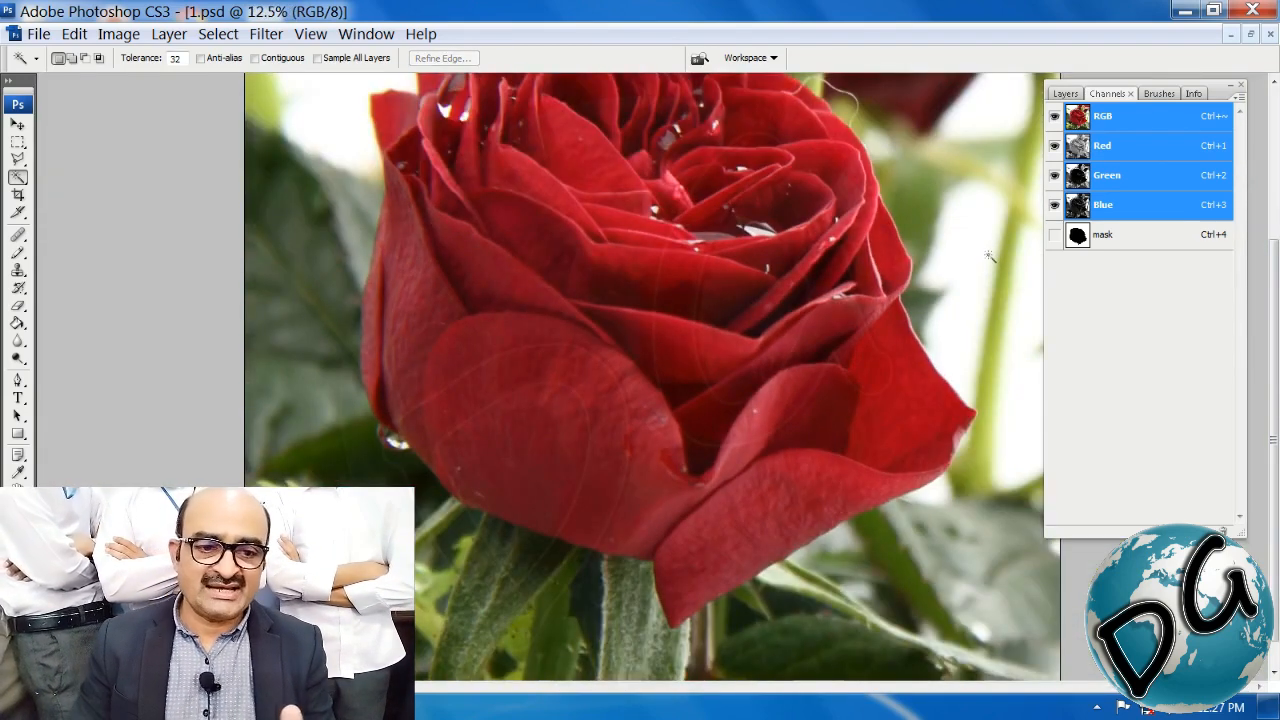
Step: Inspect the rose's lower edge around the water drop and the dark leaves, and view the whole bloom
drag(573, 384, 423, 559)
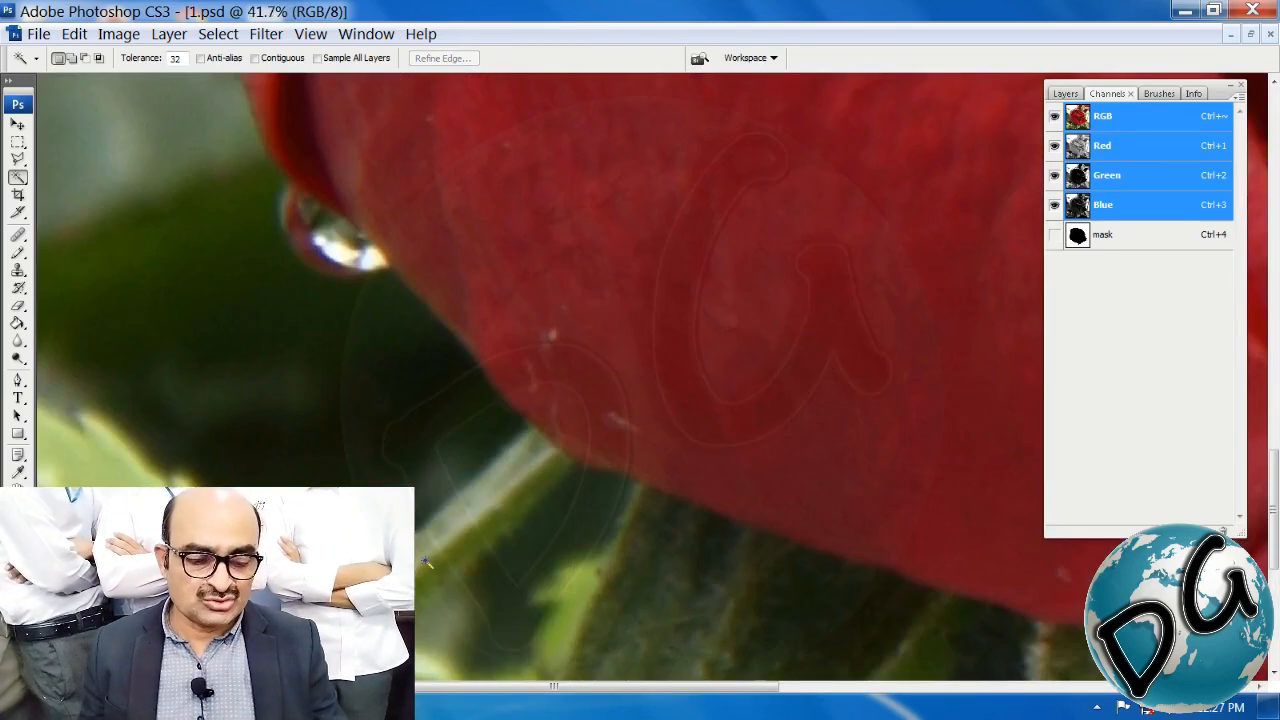
key(ctrl+minus)
key(ctrl+minus)
key(ctrl+minus)
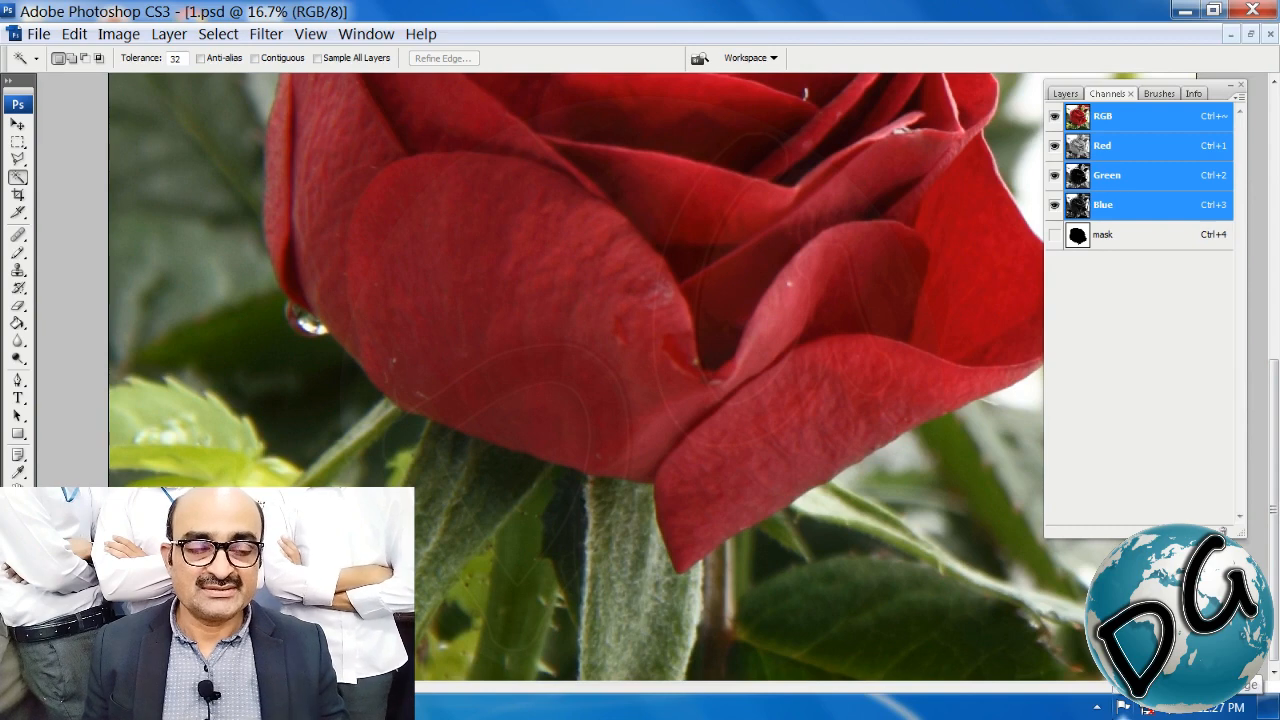
scroll(645, 400, up, 5)
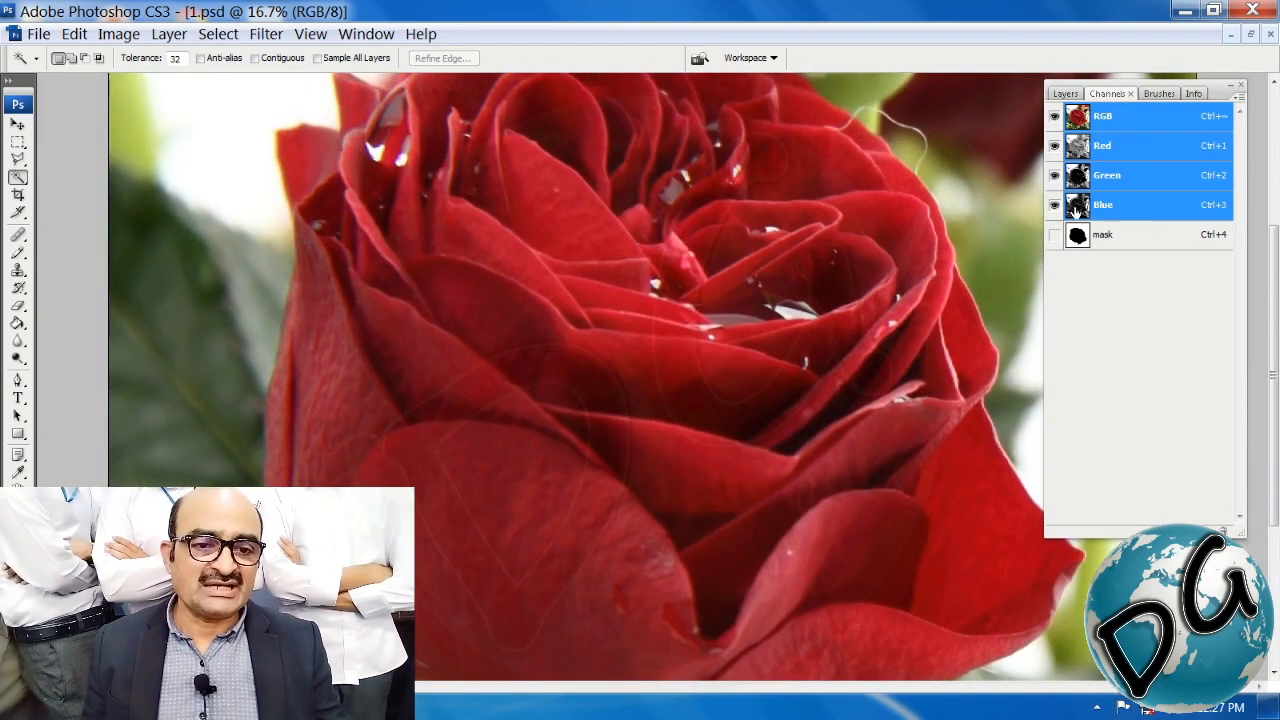
key(ctrl+minus)
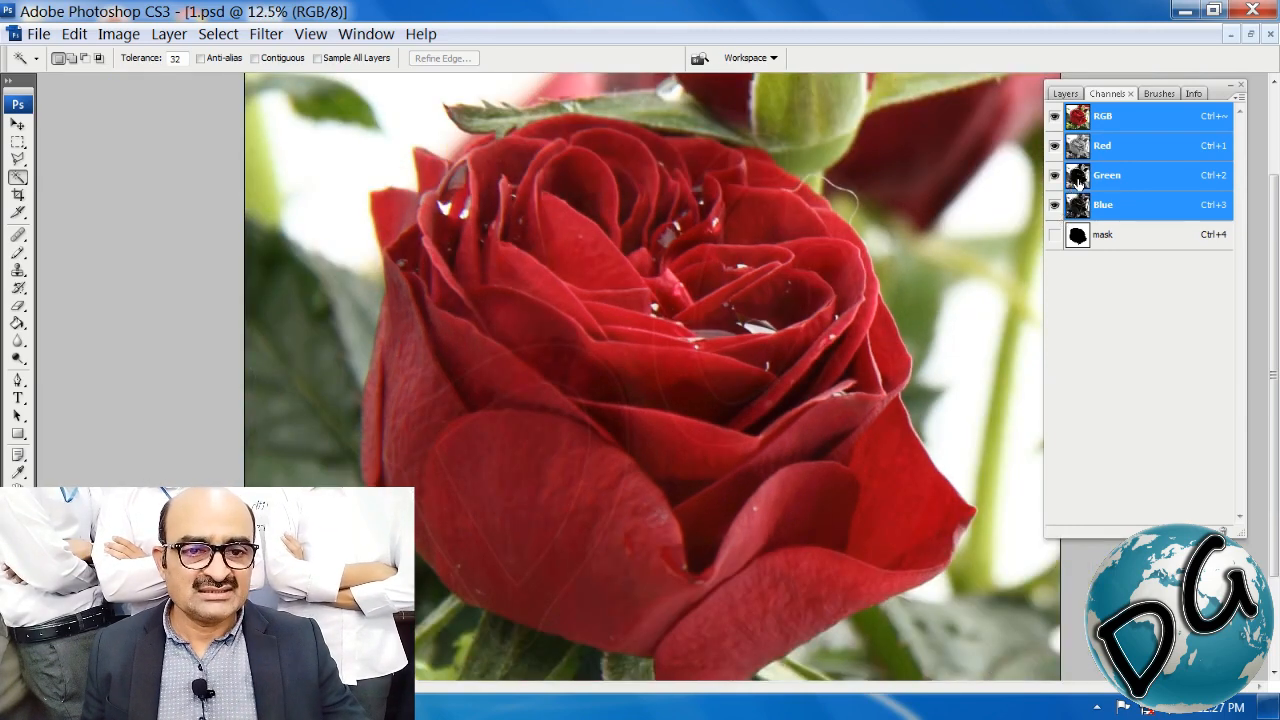
Step: Compare the rose in the Blue, Green and Red channels one at a time, ending on the Red channel
click(1076, 210)
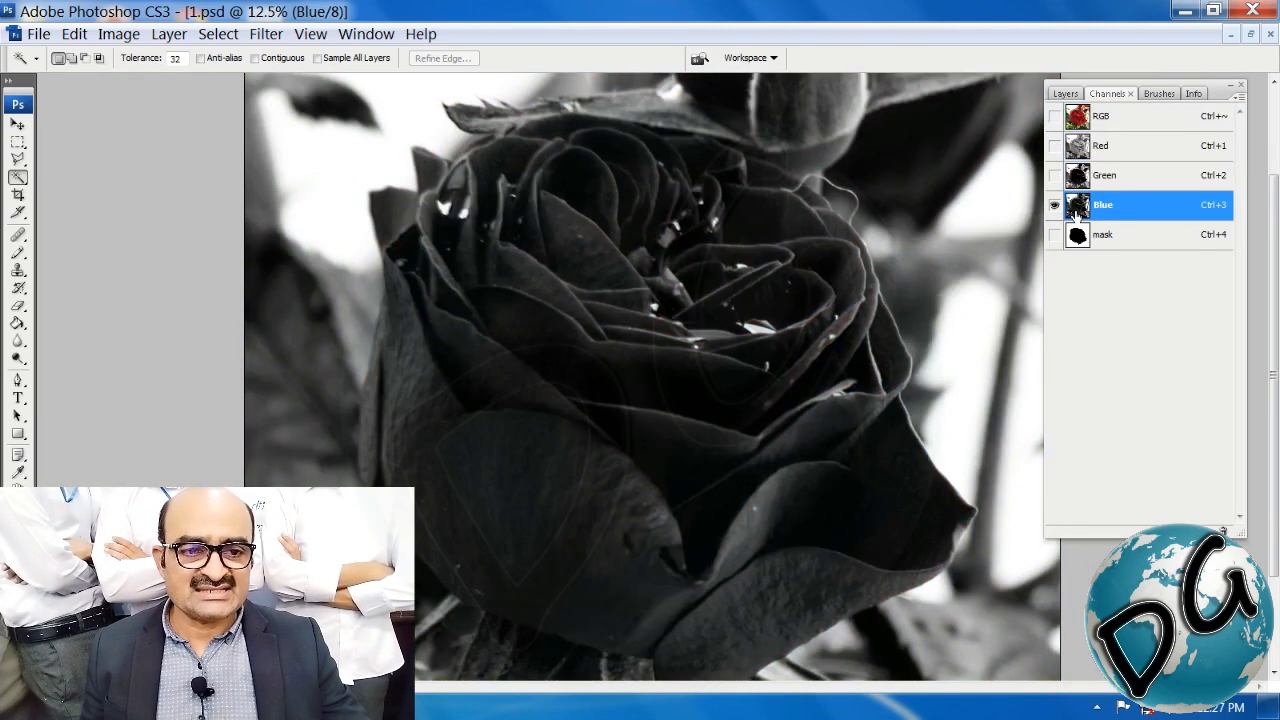
click(1078, 176)
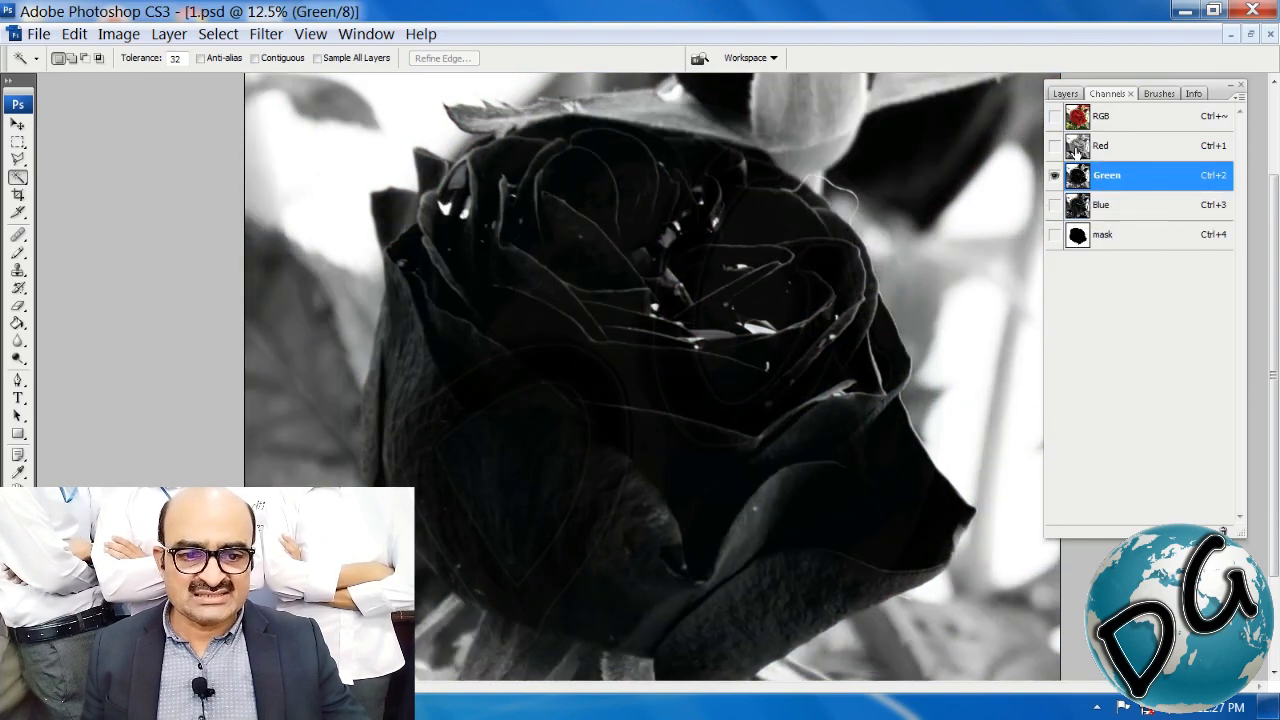
click(1076, 148)
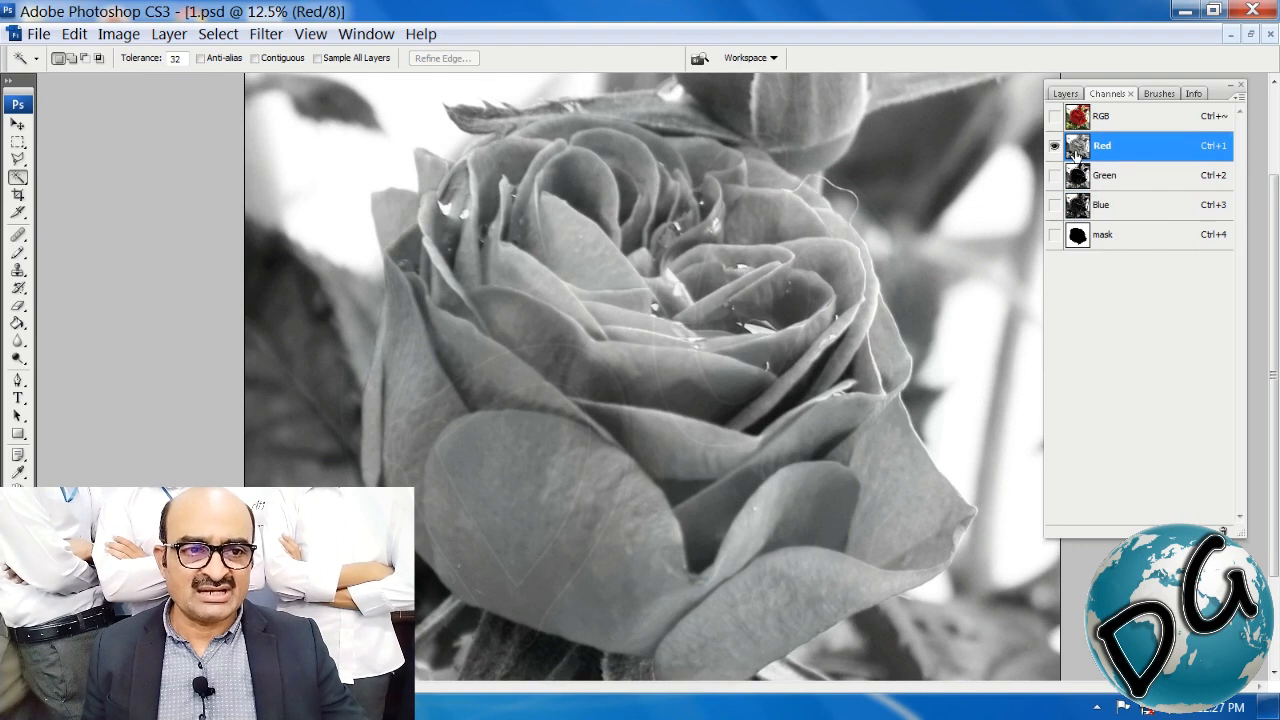
click(1075, 210)
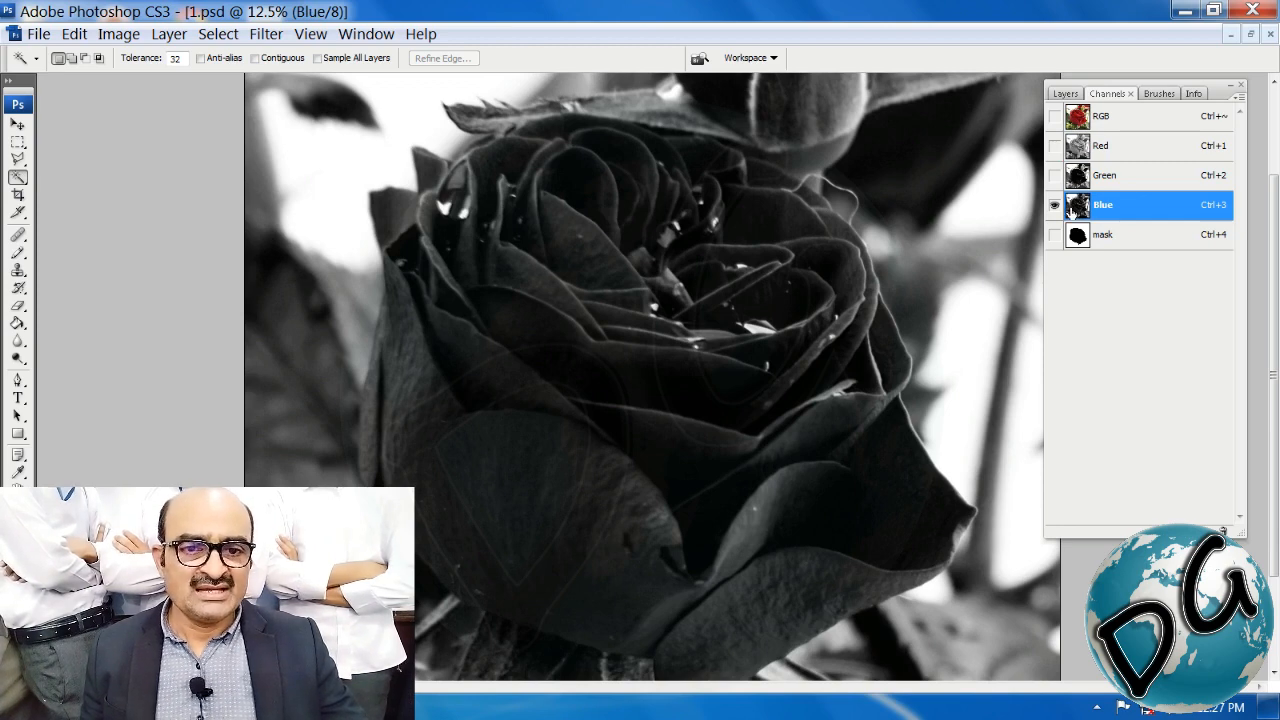
click(1075, 178)
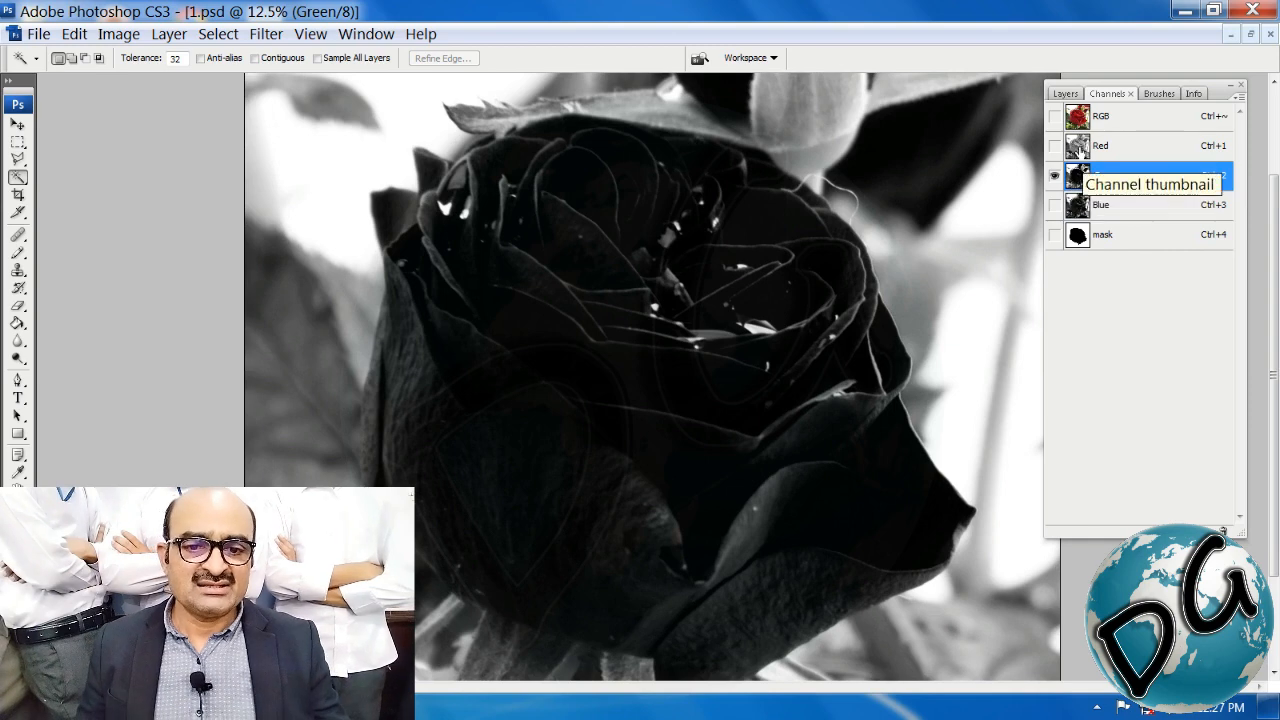
click(1078, 152)
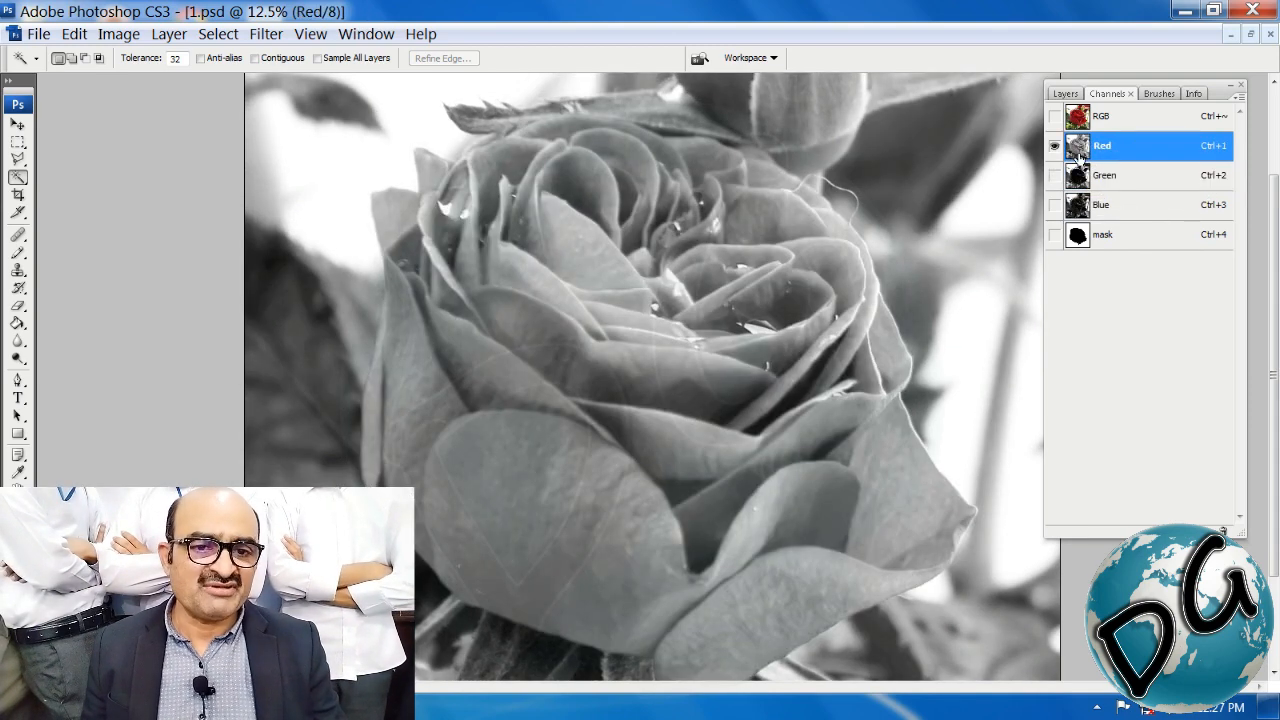
key(ctrl+minus)
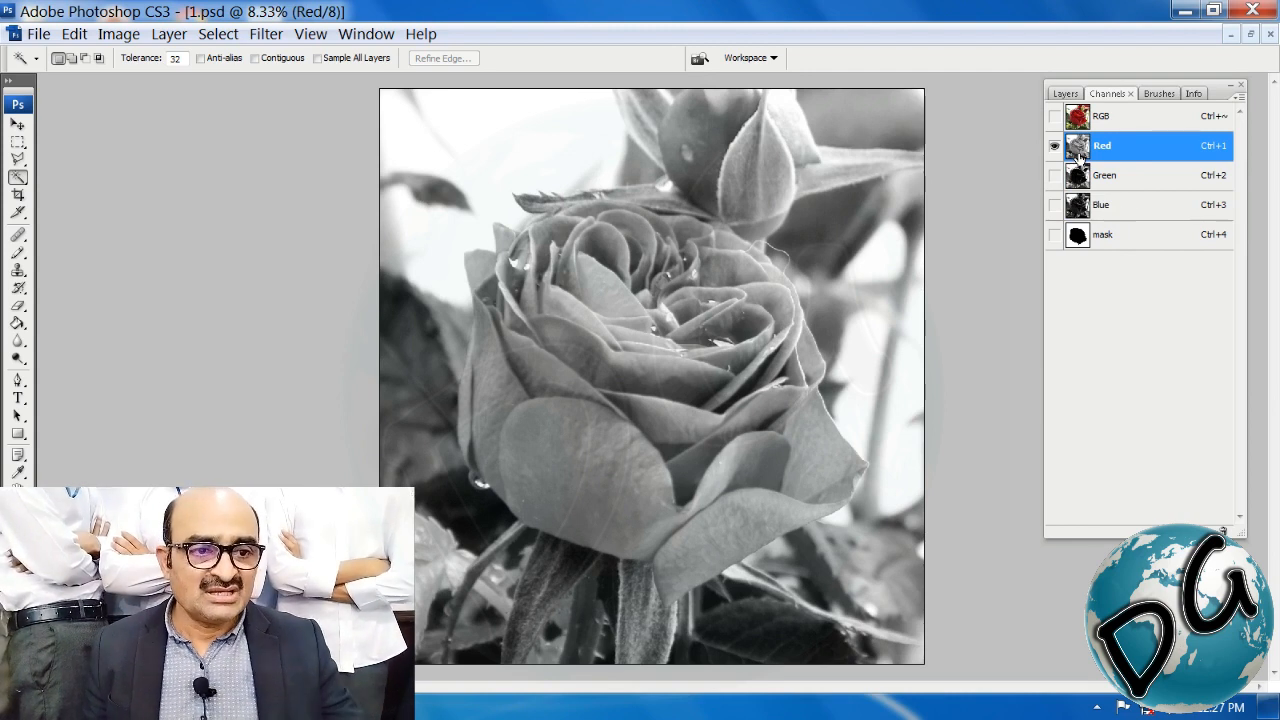
Step: Load the mask channel as a selection over the Red channel and check its outline along the rose's edge
ctrl+click(1077, 238)
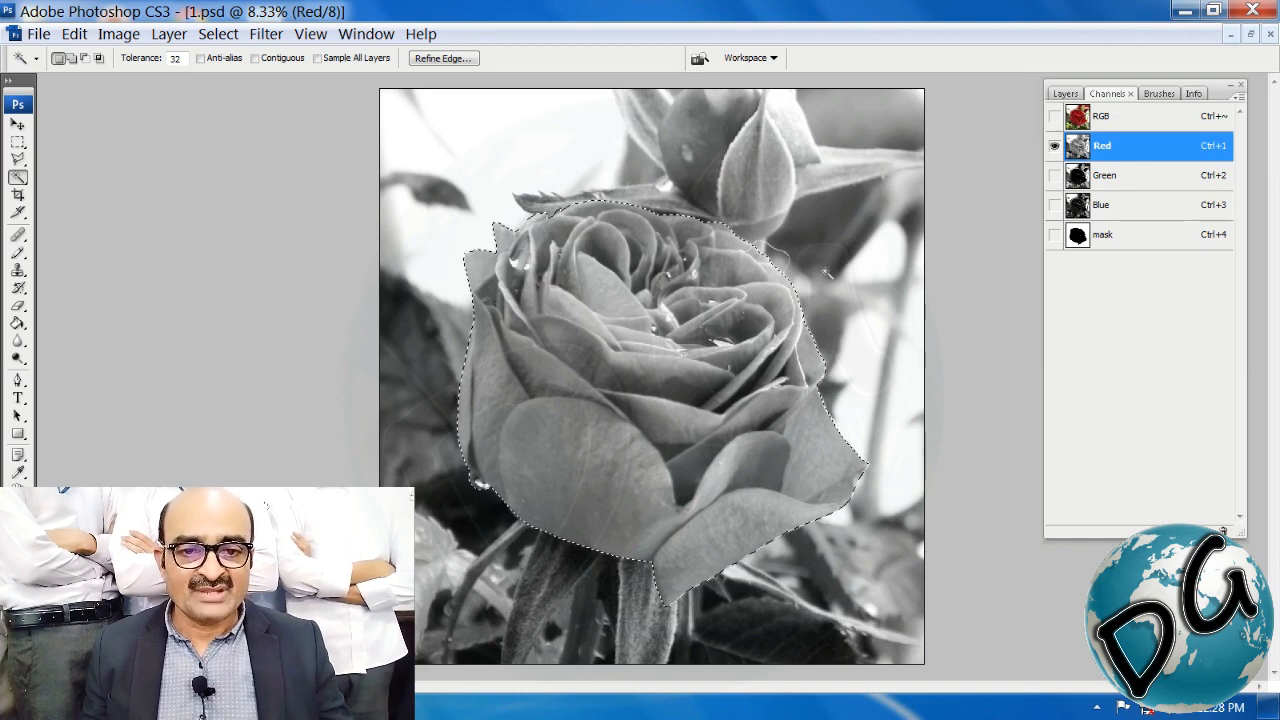
drag(846, 218, 517, 487)
drag(892, 241, 501, 482)
drag(697, 396, 224, 518)
key(ctrl+minus)
key(ctrl+minus)
key(ctrl+minus)
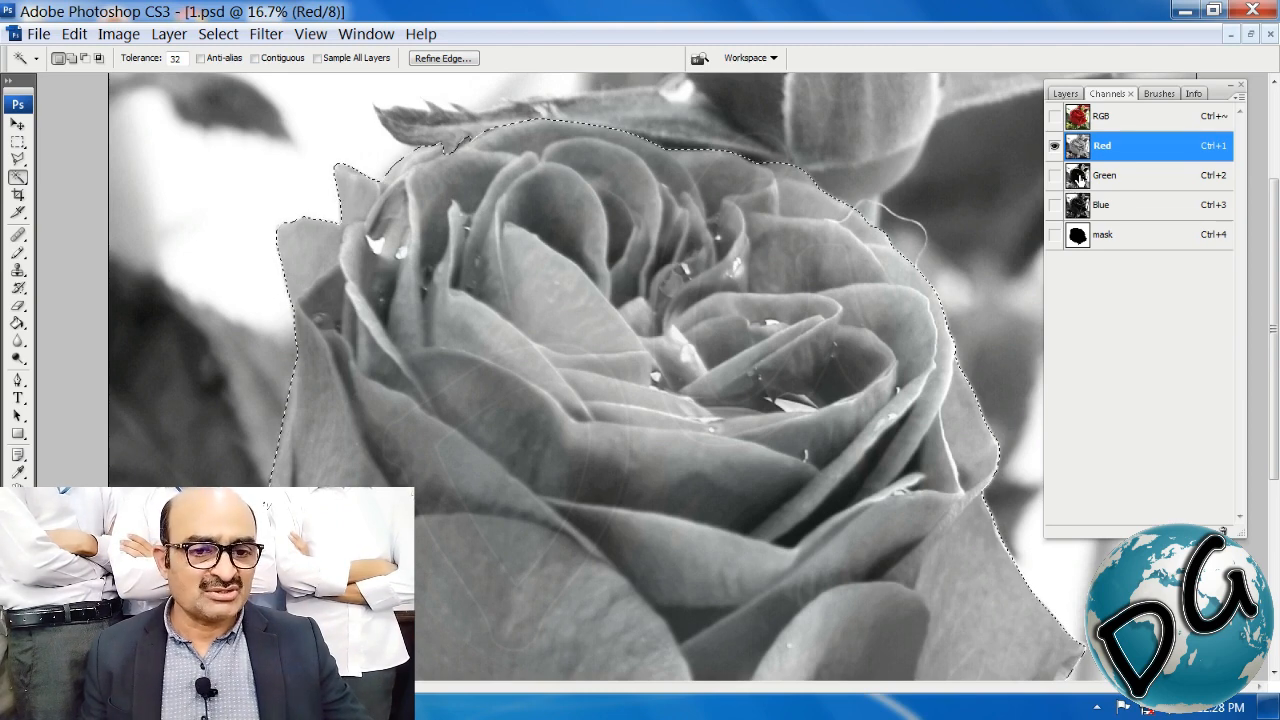
Step: View the selected rose in the Green and Blue channels and return to the Red channel
click(1080, 178)
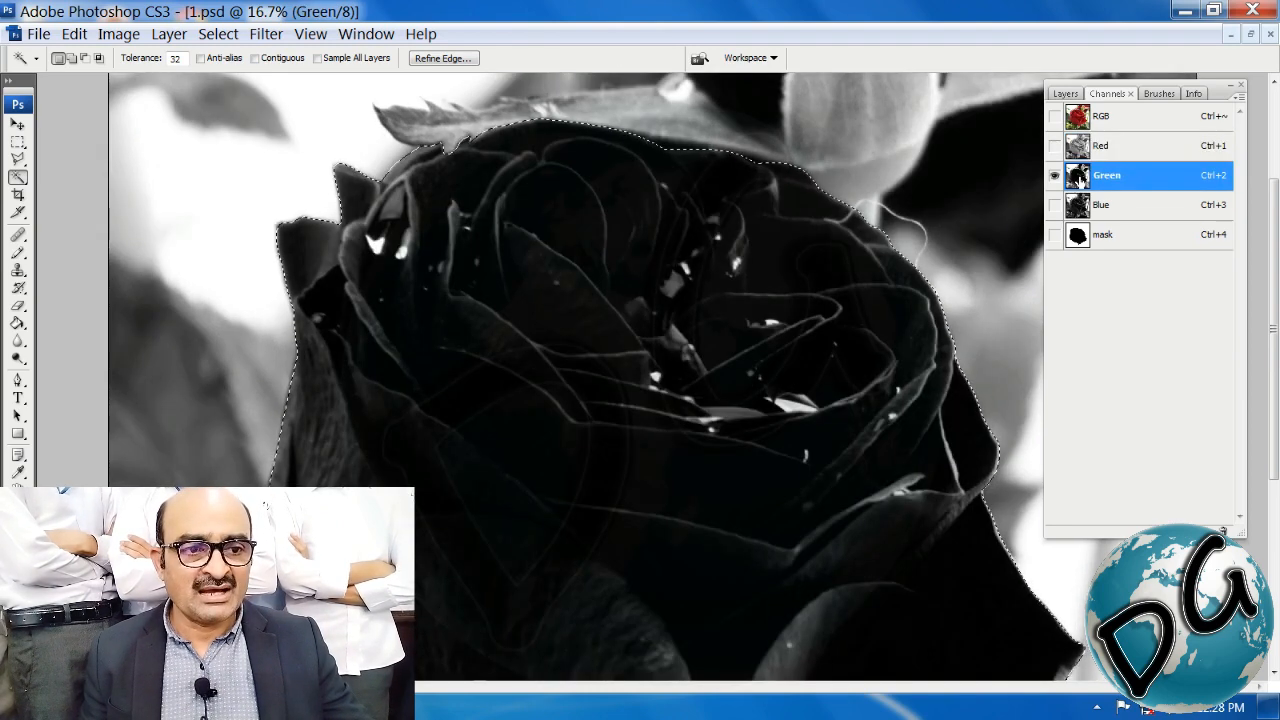
click(1077, 206)
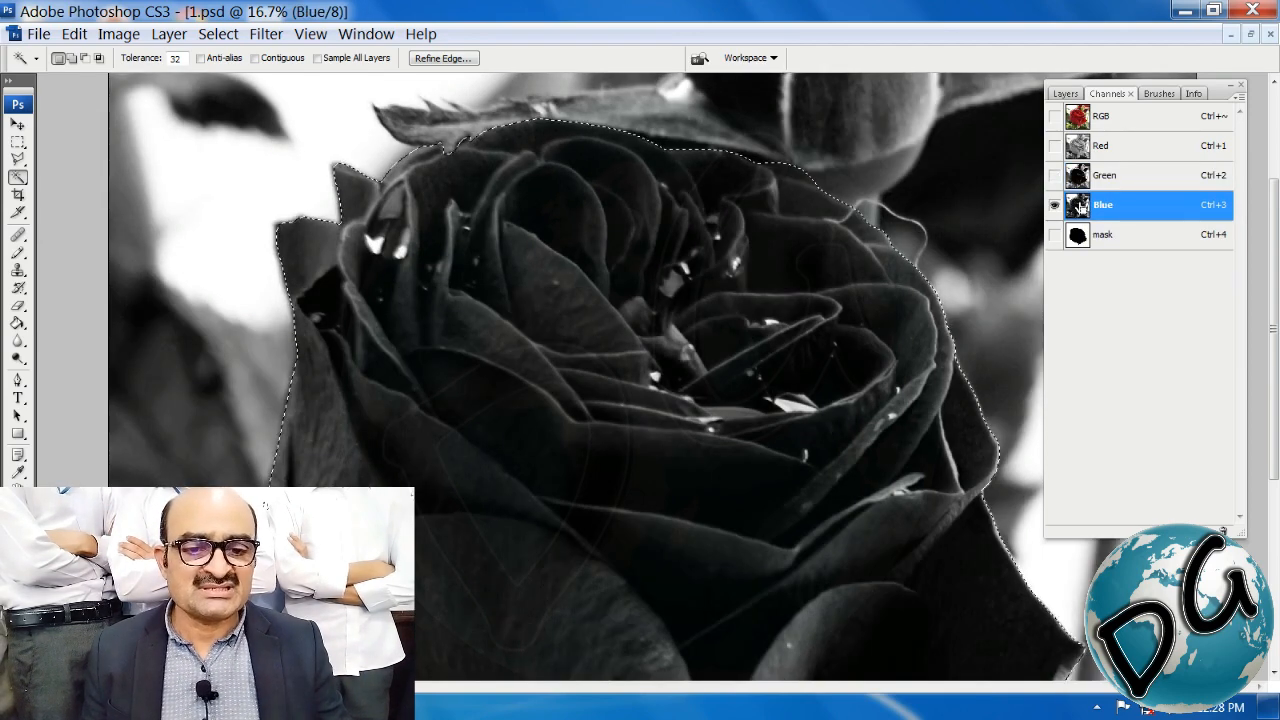
key(ctrl+minus)
key(ctrl+minus)
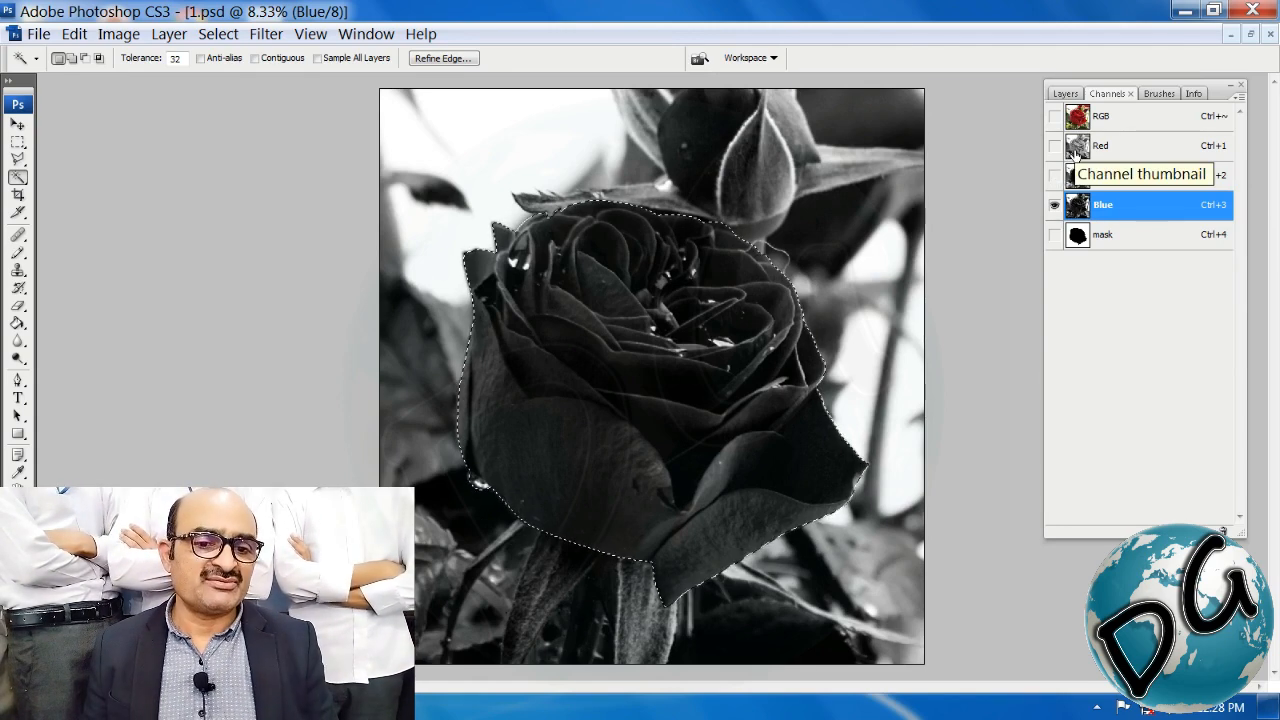
click(1075, 148)
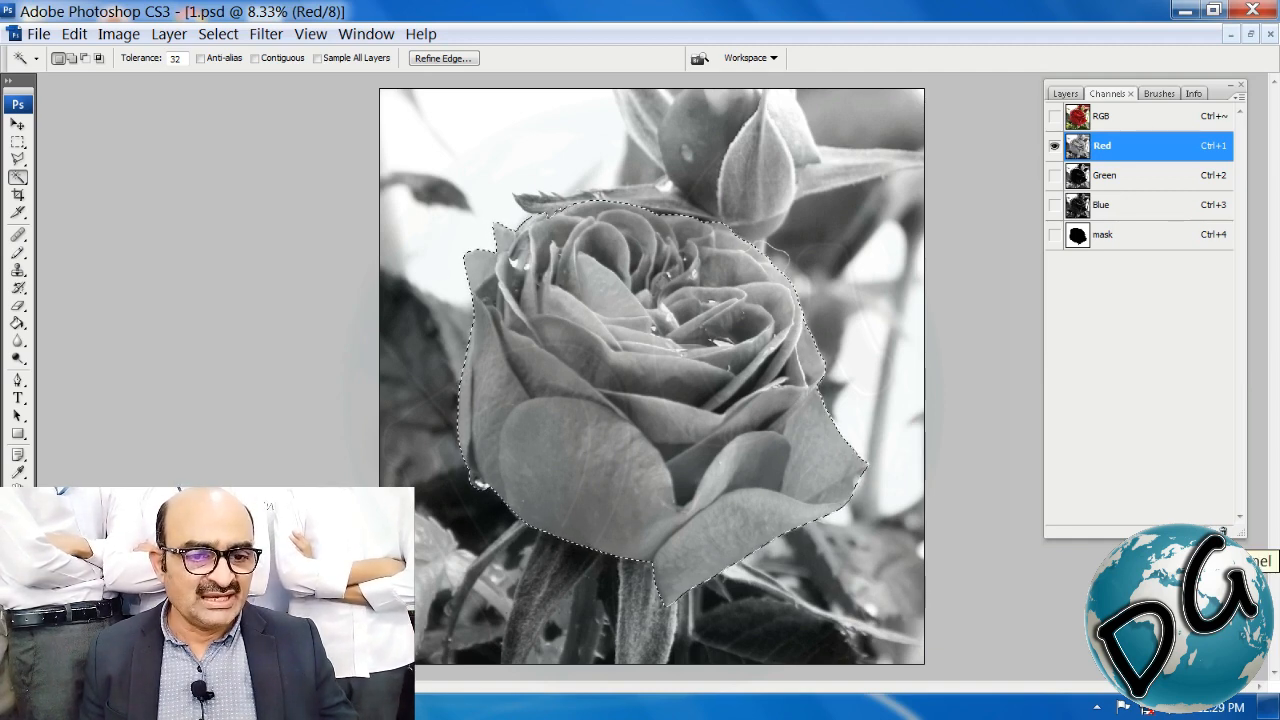
Step: Add three new alpha channels below the mask channel, undoing the extra fourth one
click(1222, 531)
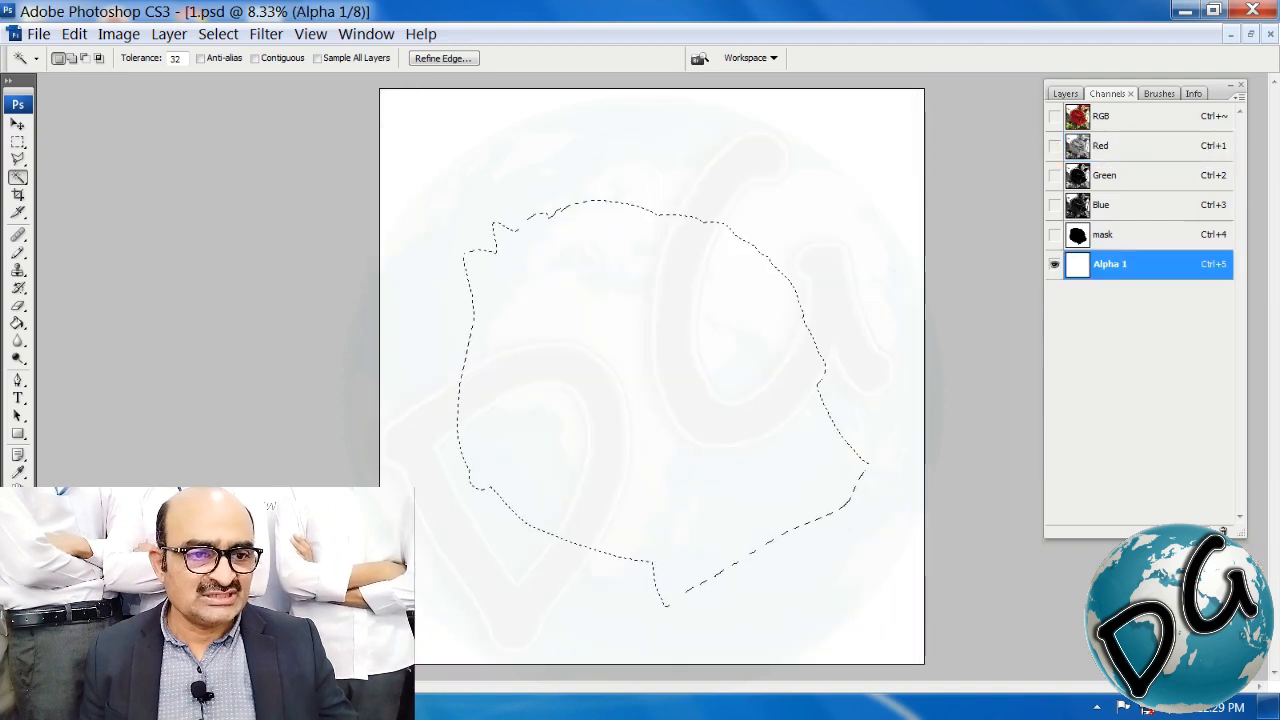
click(1222, 531)
click(1222, 531)
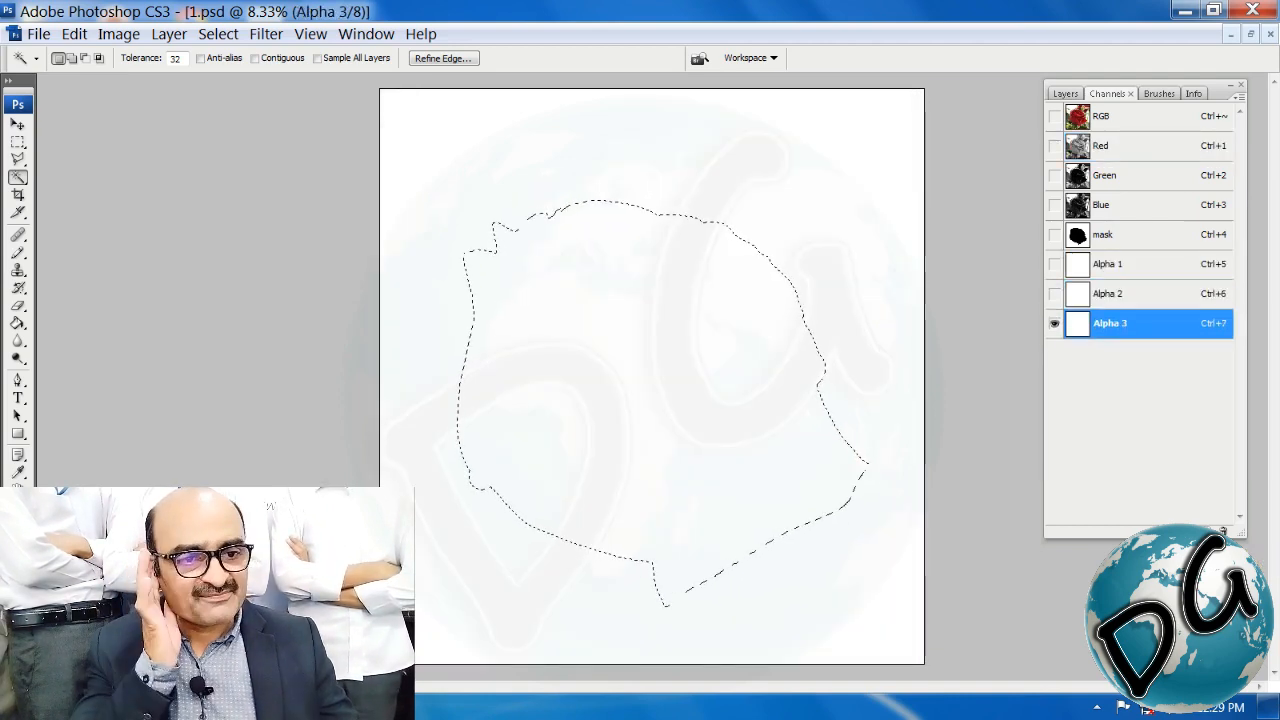
click(1222, 531)
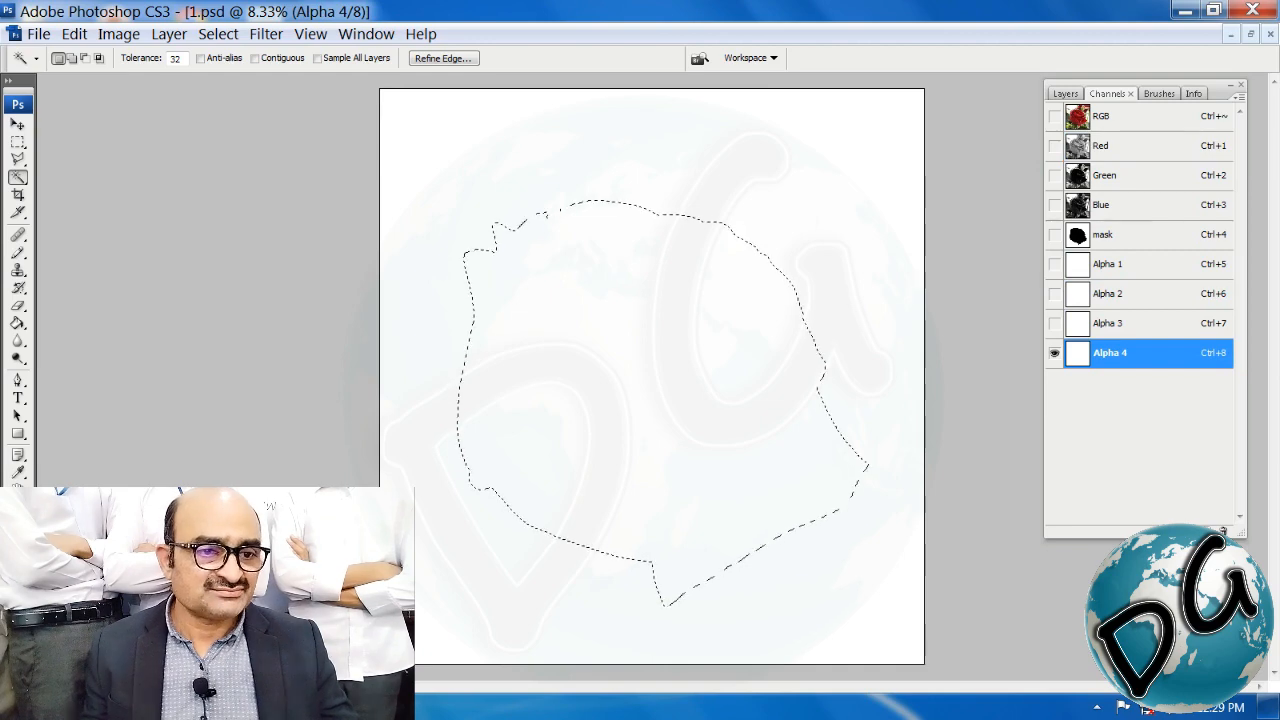
key(ctrl+z)
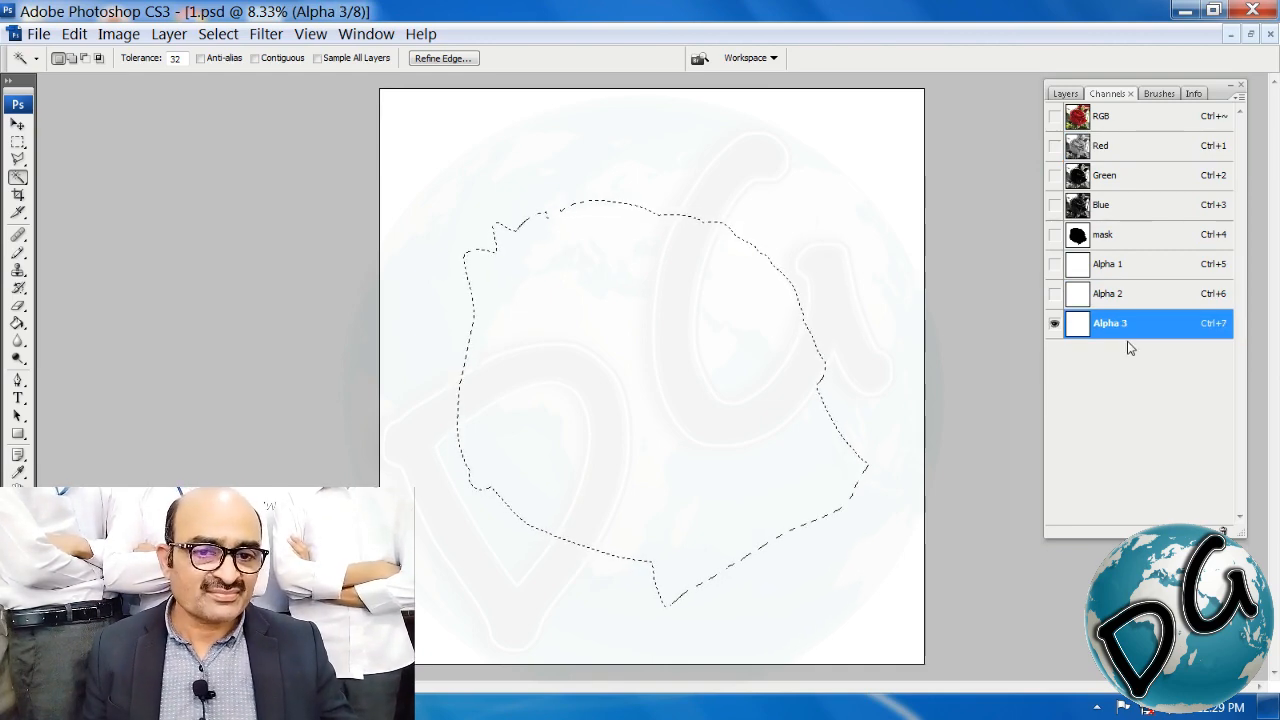
Step: Paste the copied grayscale rose into the selection on Alpha 3, Alpha 2 and Alpha 1
key(ctrl+v)
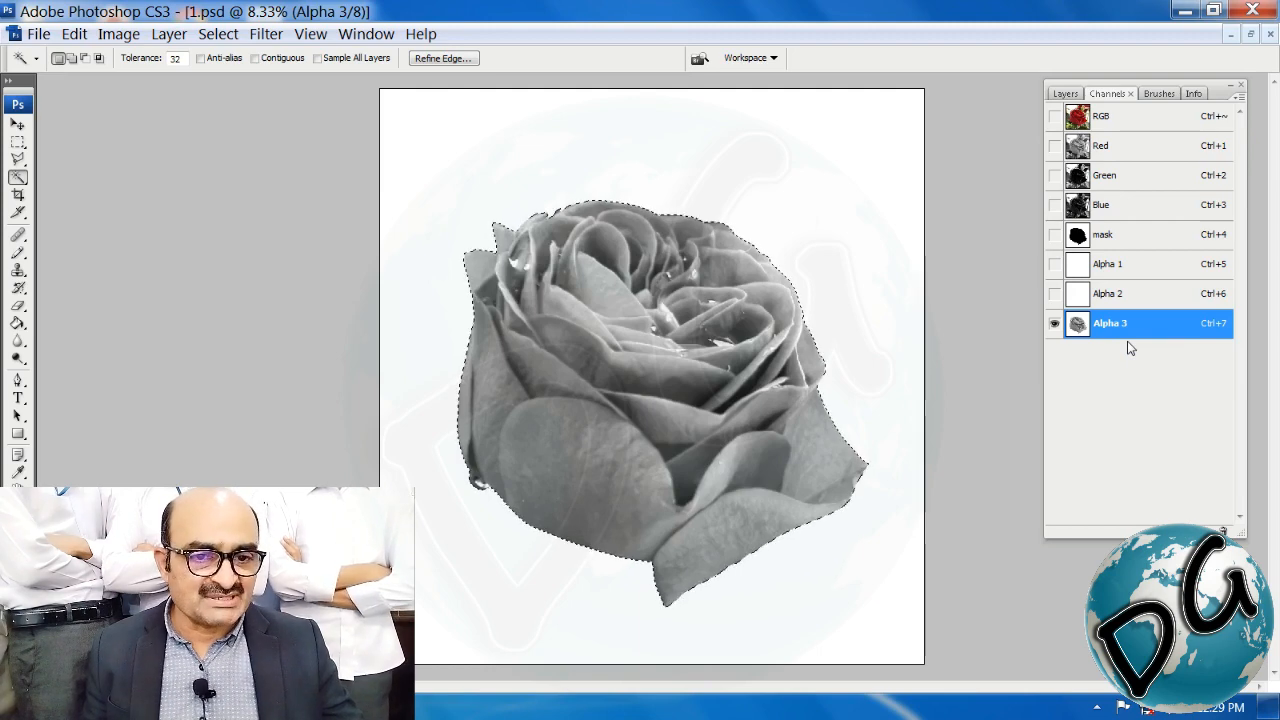
click(1081, 296)
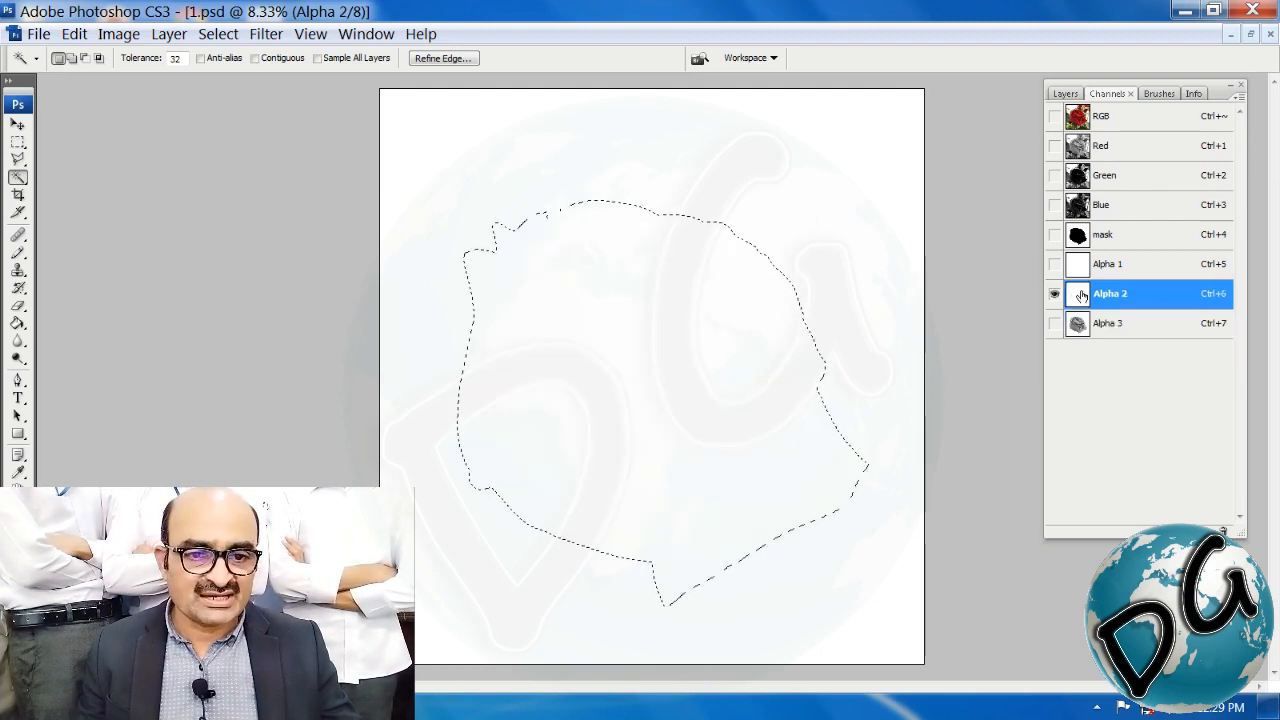
key(ctrl+v)
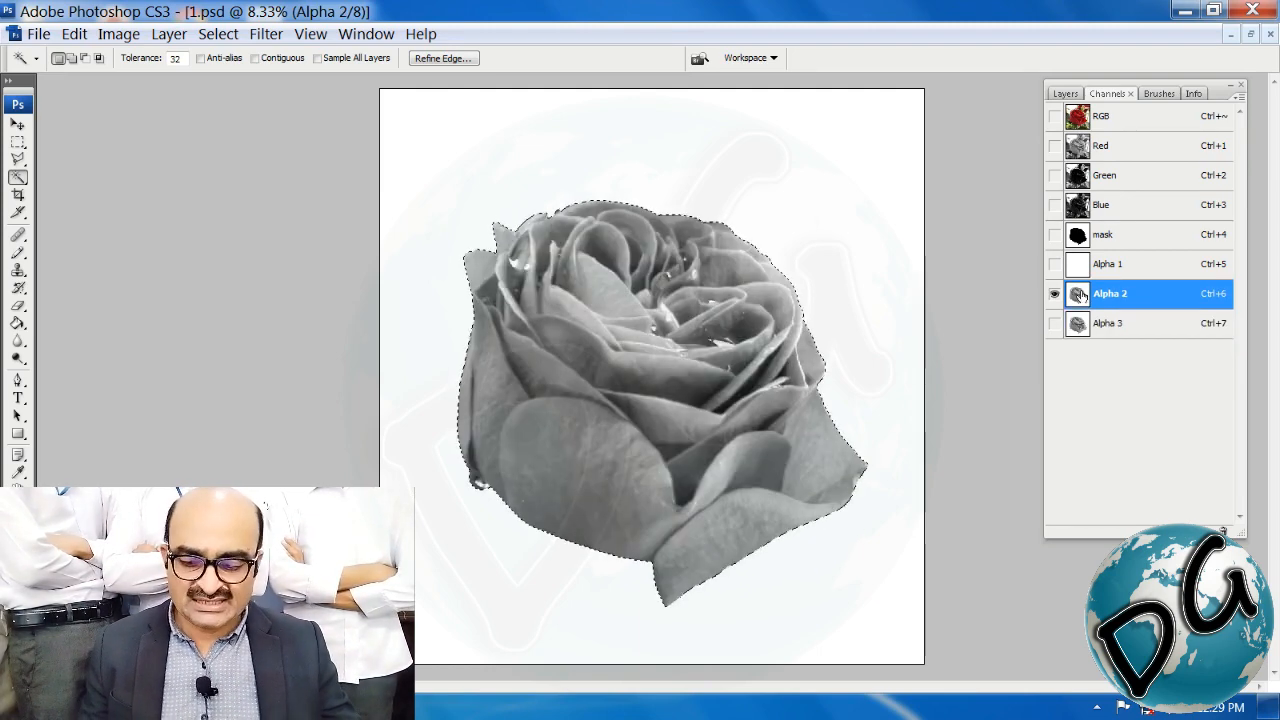
click(1072, 268)
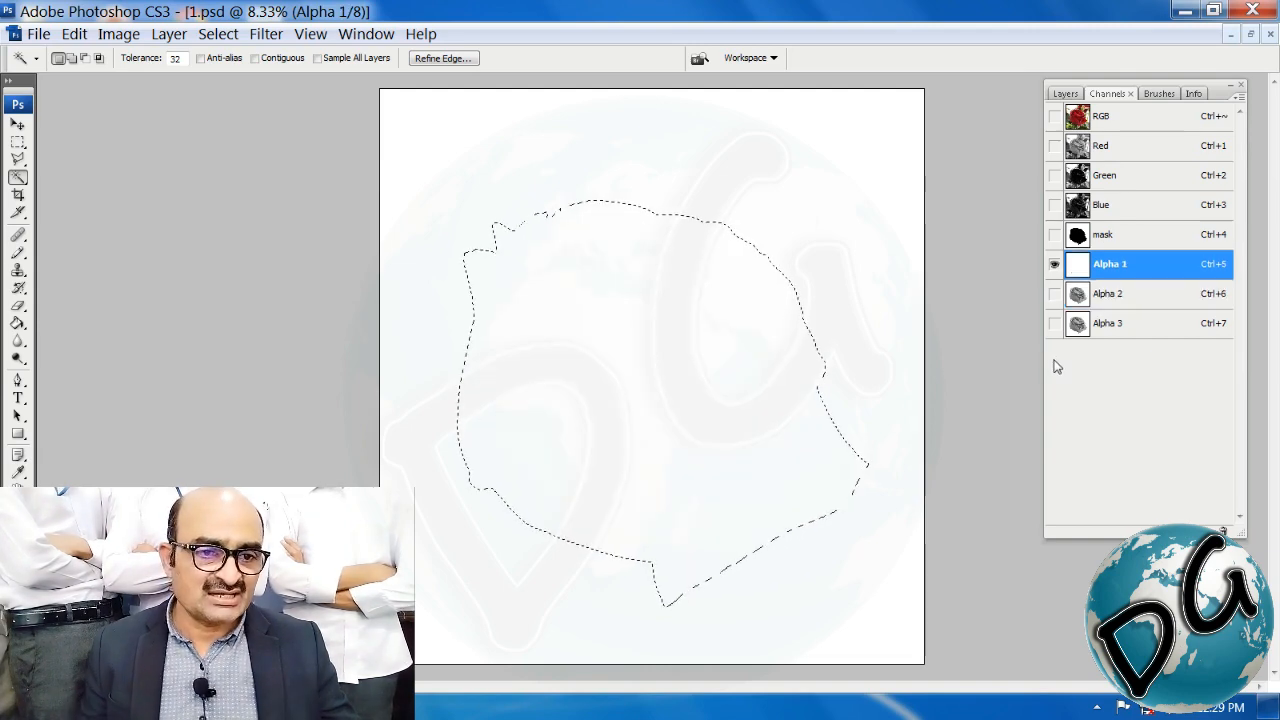
key(ctrl+v)
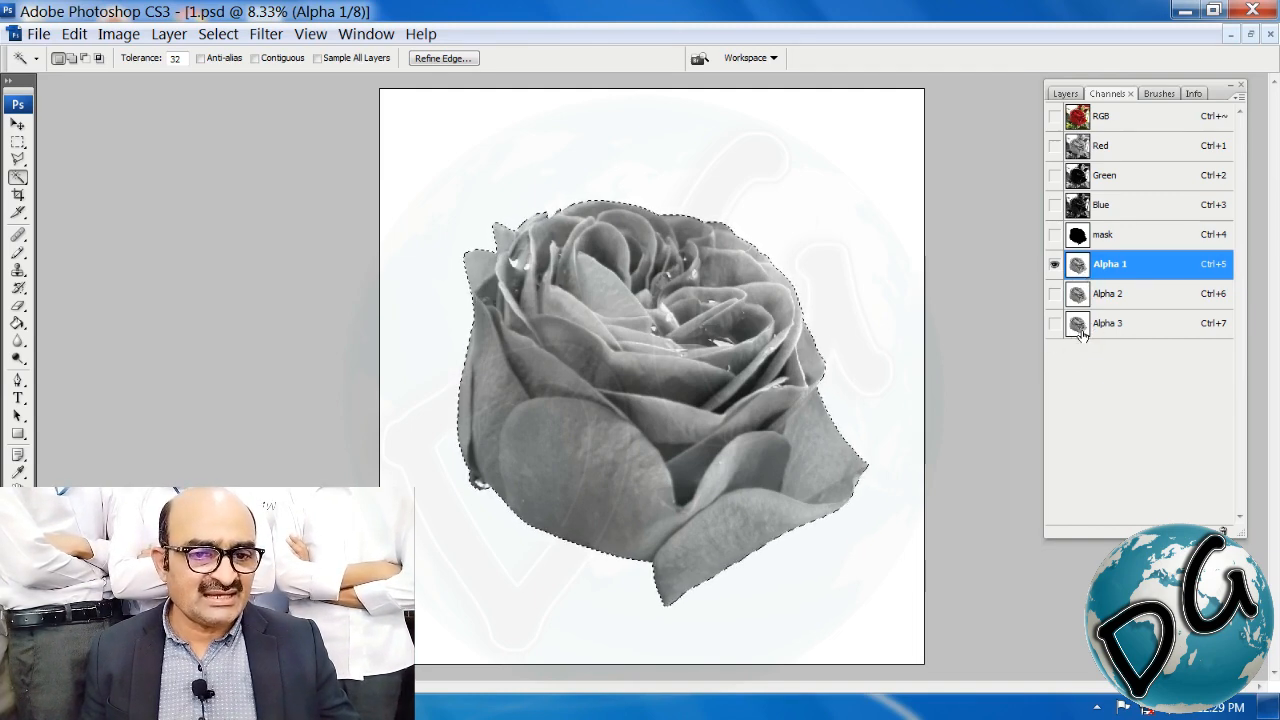
Step: Show the three alpha channels together and set Alpha 3's overlay color to dark maroon 5d002c
click(1054, 323)
click(1054, 293)
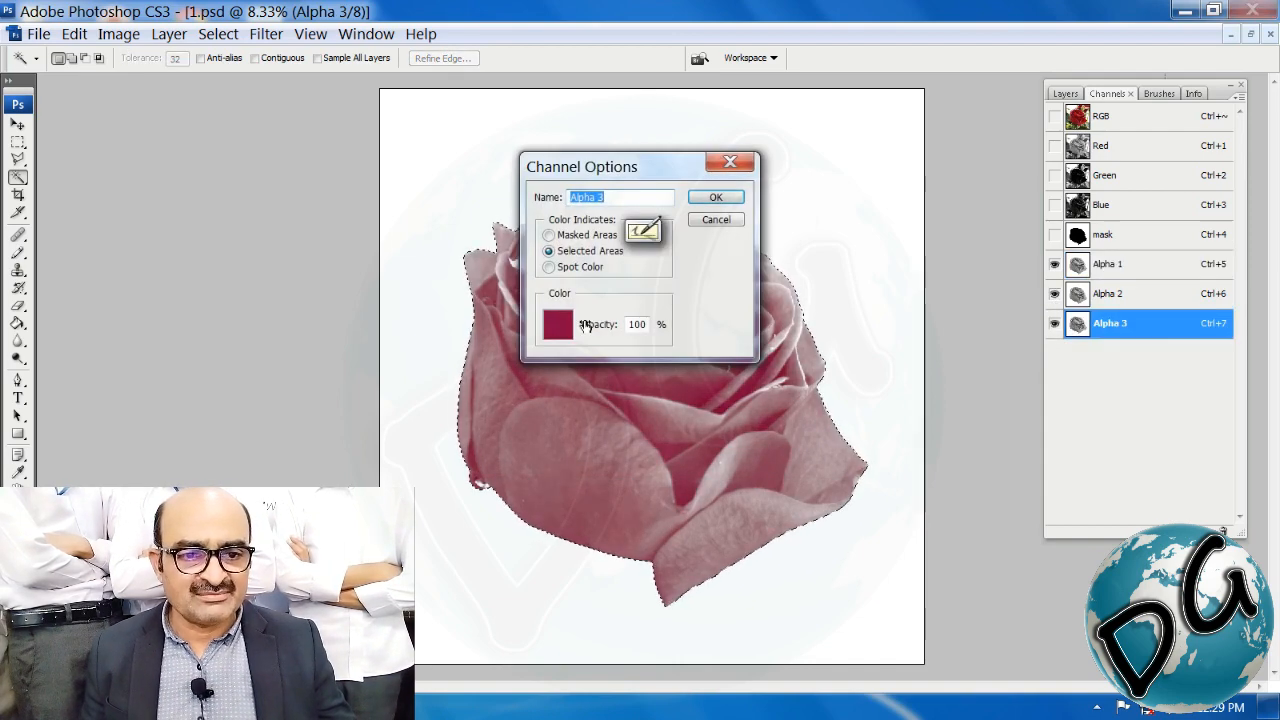
click(560, 323)
drag(897, 400, 897, 404)
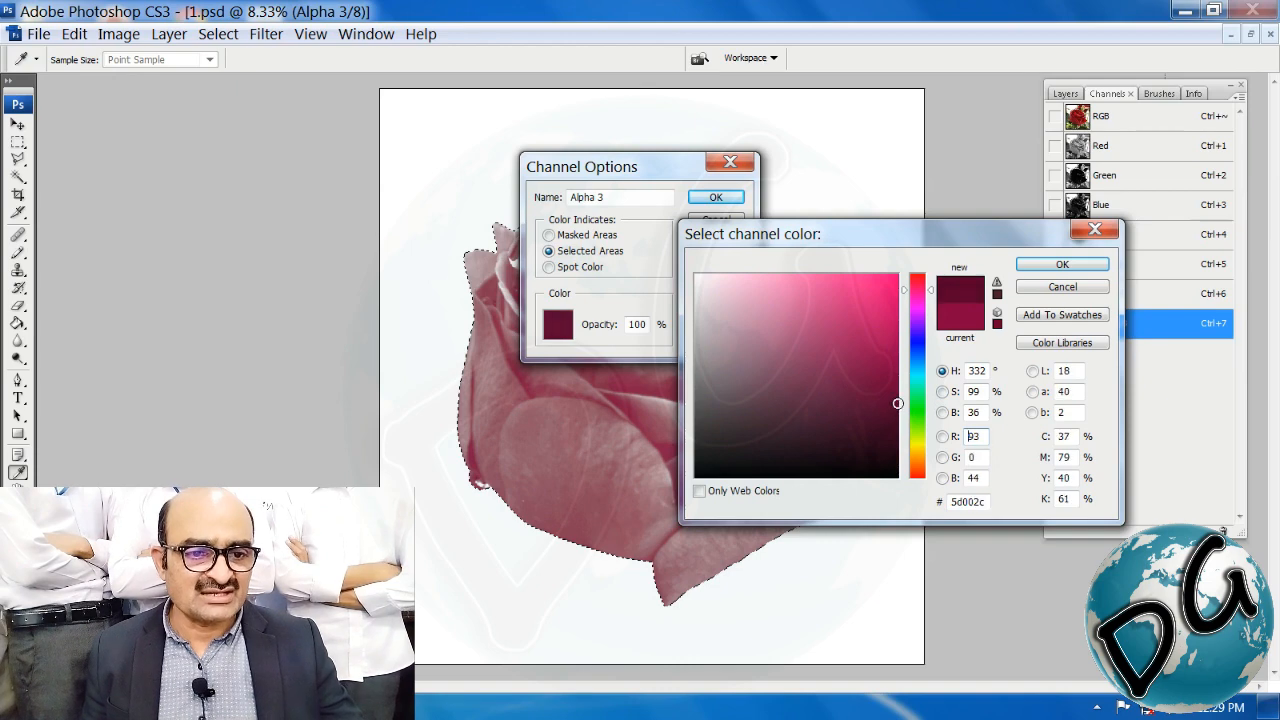
click(1058, 266)
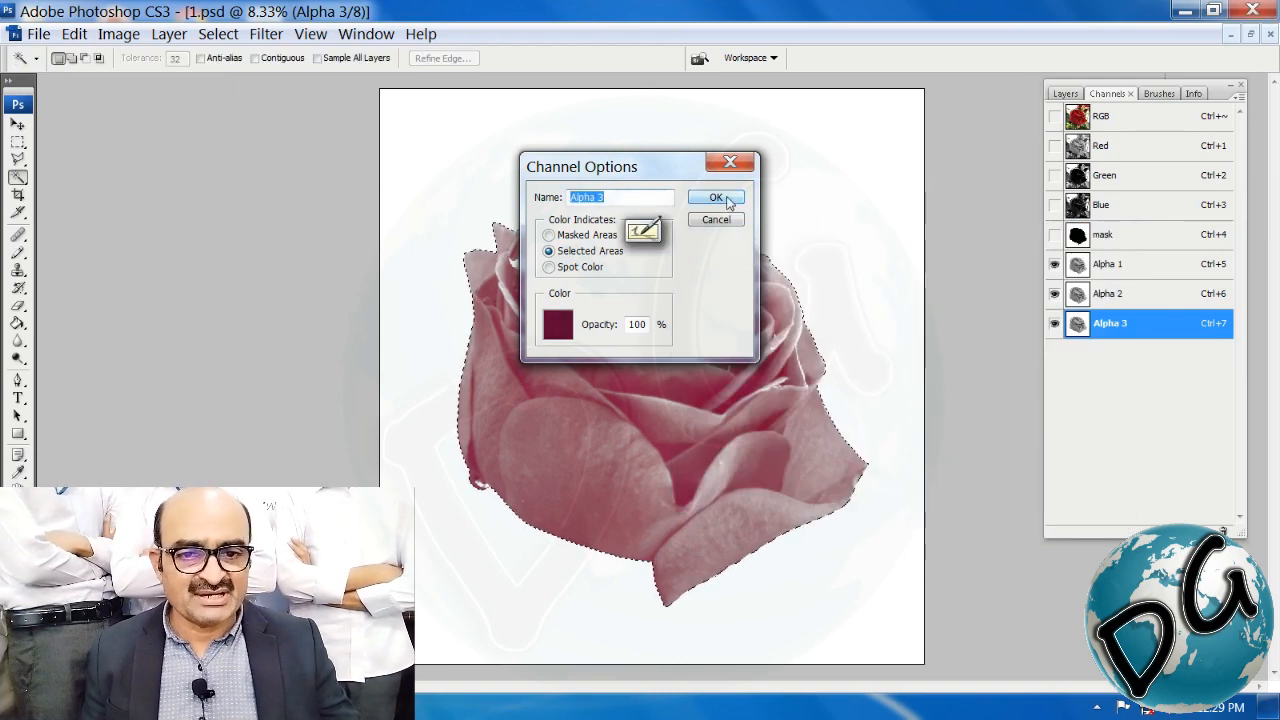
click(728, 198)
Step: Convert Alpha 2 to a spot color channel with a bright pink ink
double_click(1076, 295)
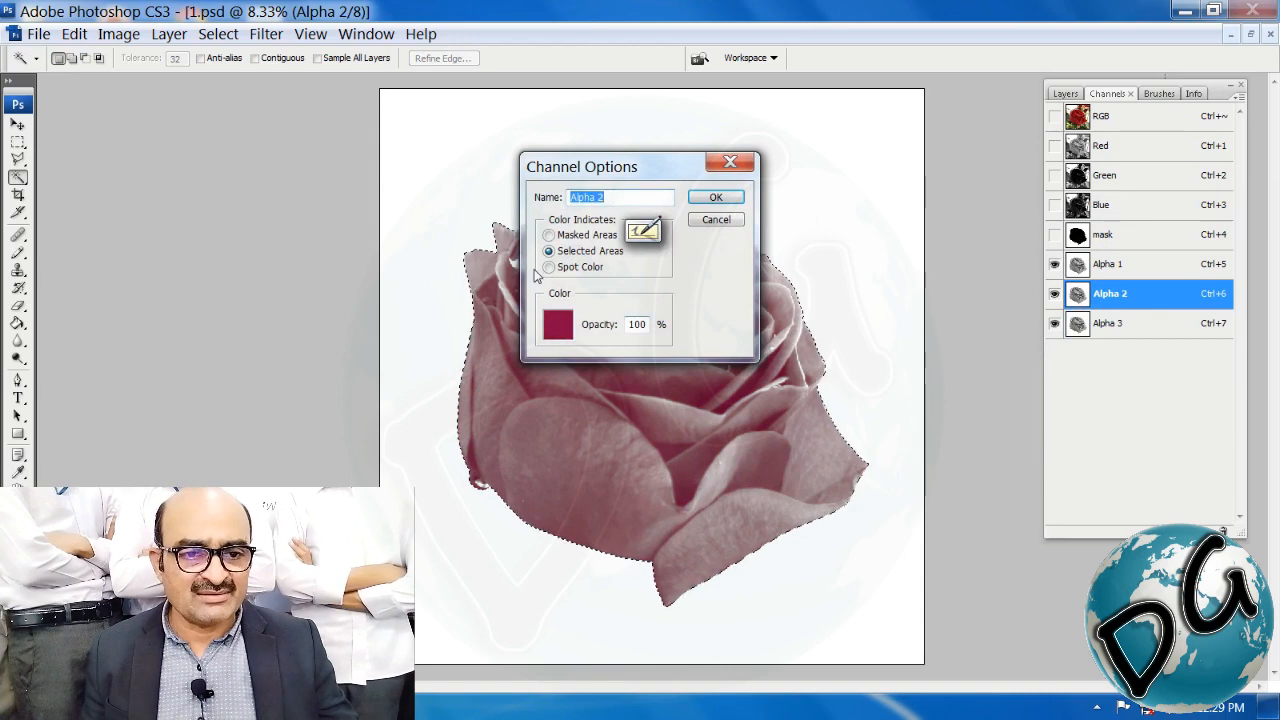
click(549, 267)
click(558, 324)
click(897, 318)
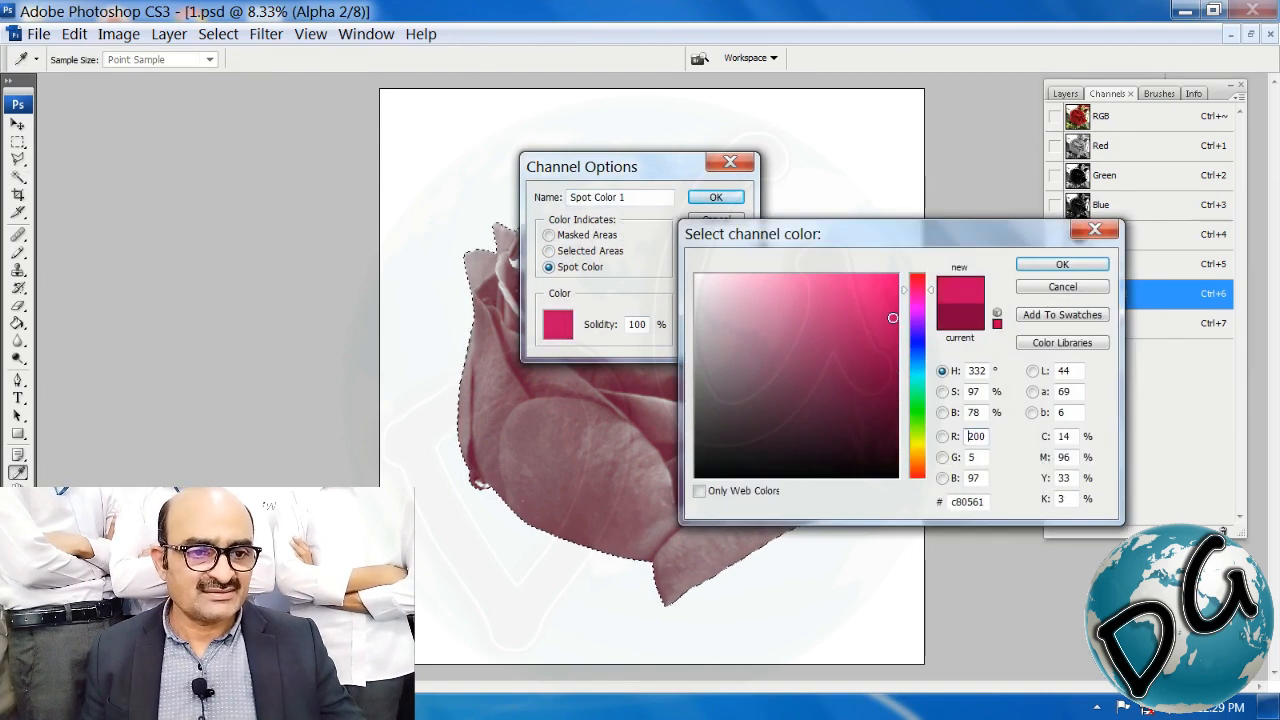
drag(897, 318, 880, 306)
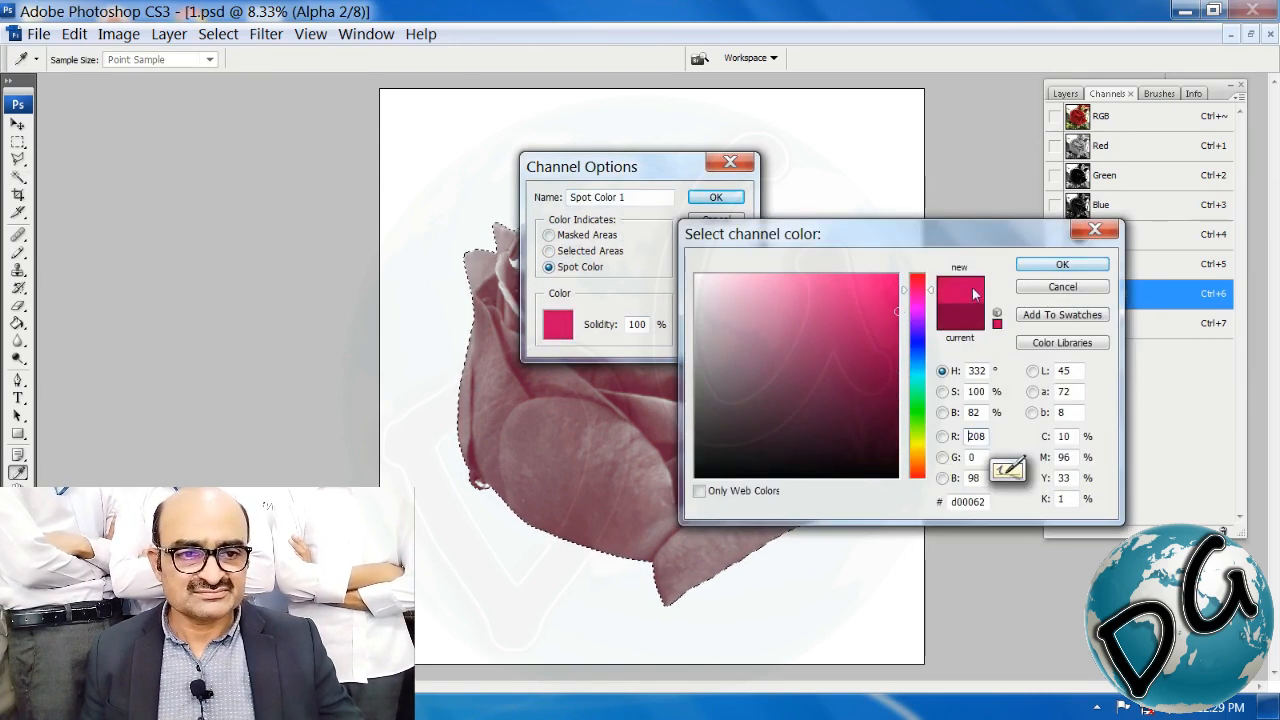
click(1062, 264)
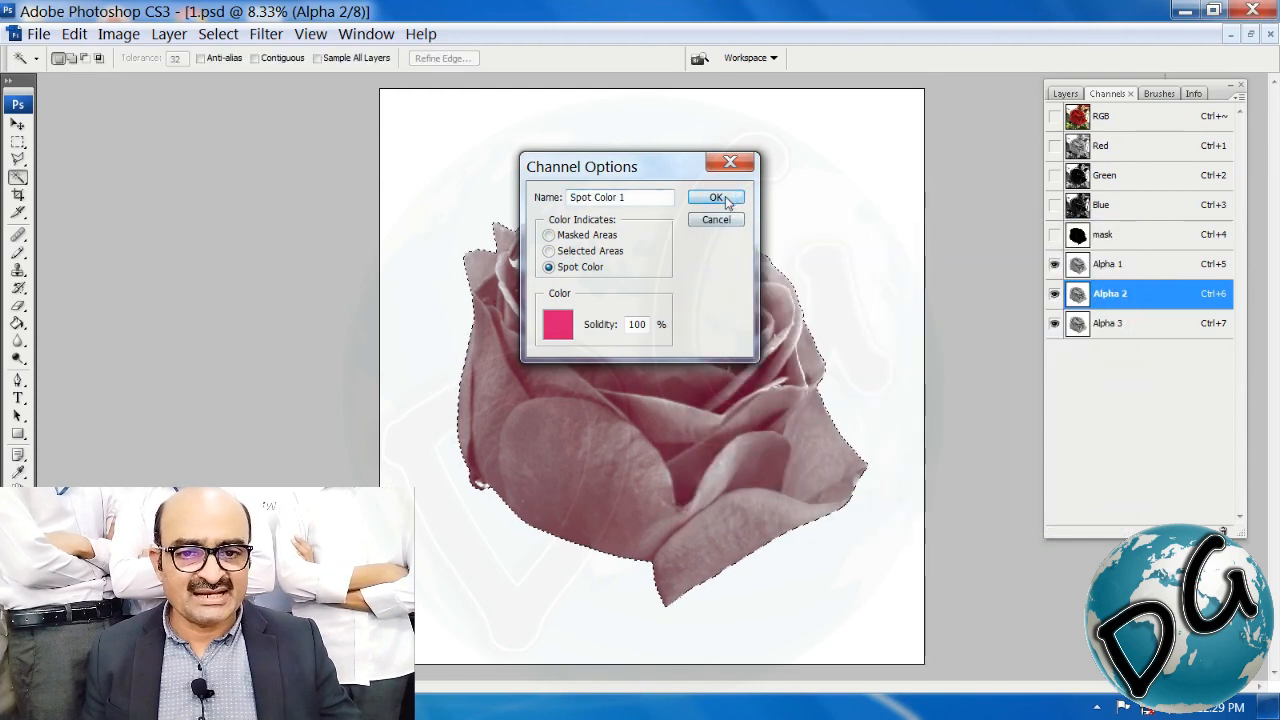
click(716, 197)
Step: Convert Alpha 1 to a spot color channel with a light pink ink
double_click(1075, 268)
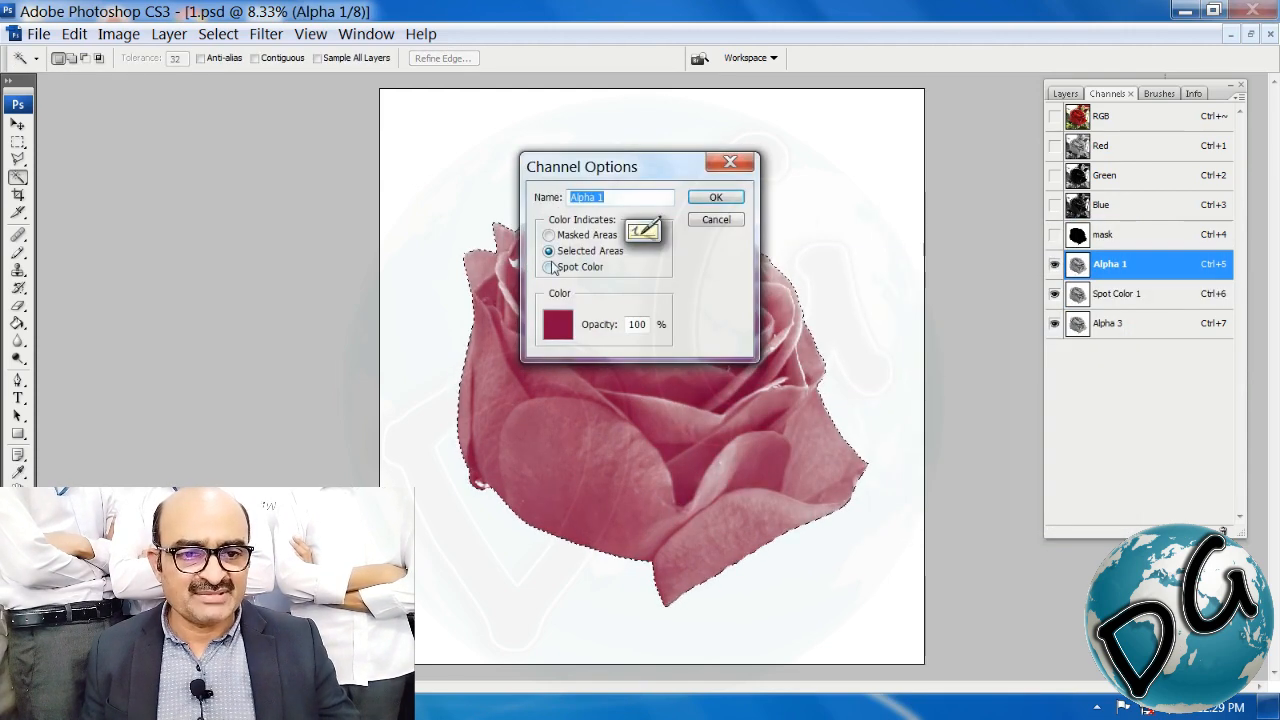
click(549, 267)
click(558, 324)
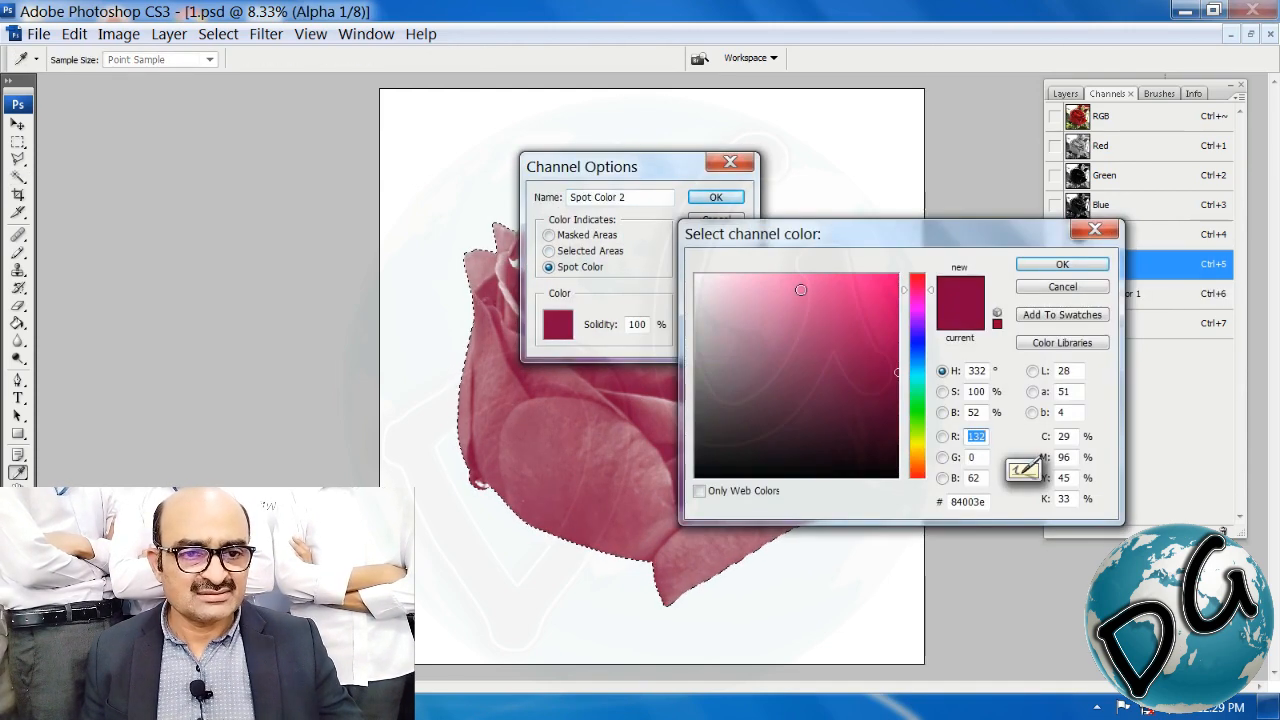
click(786, 277)
click(1064, 266)
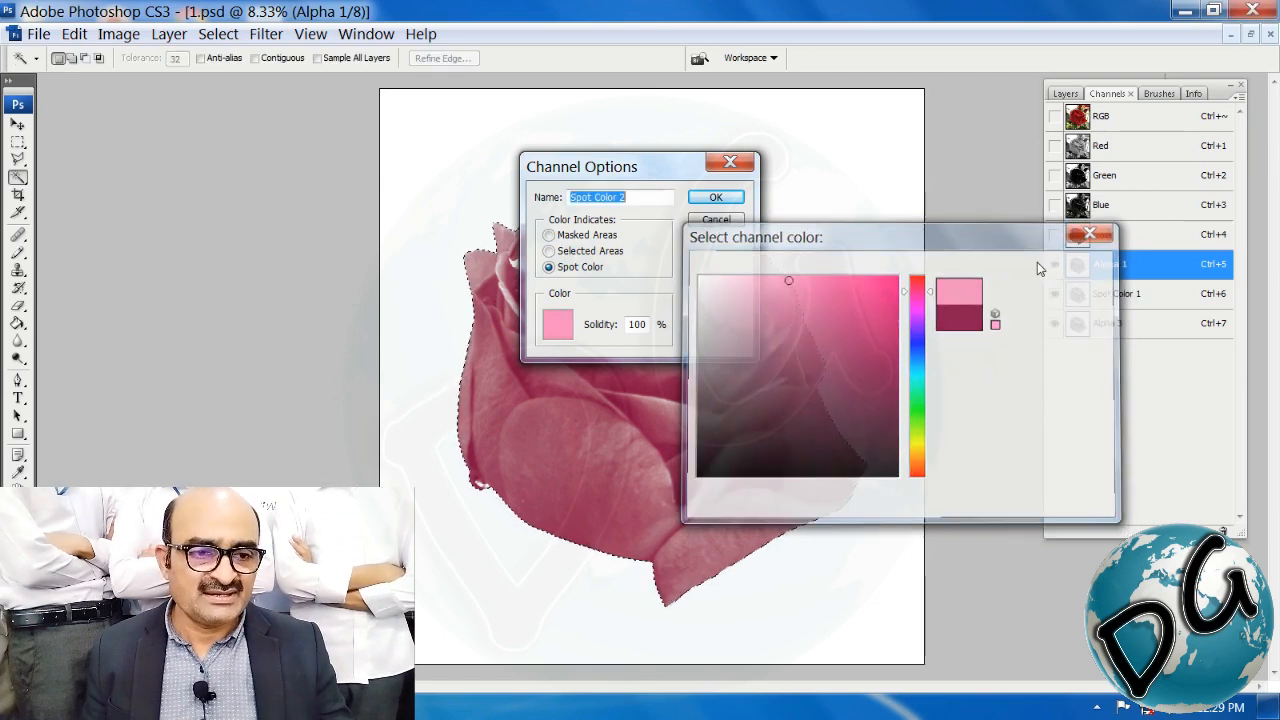
click(716, 197)
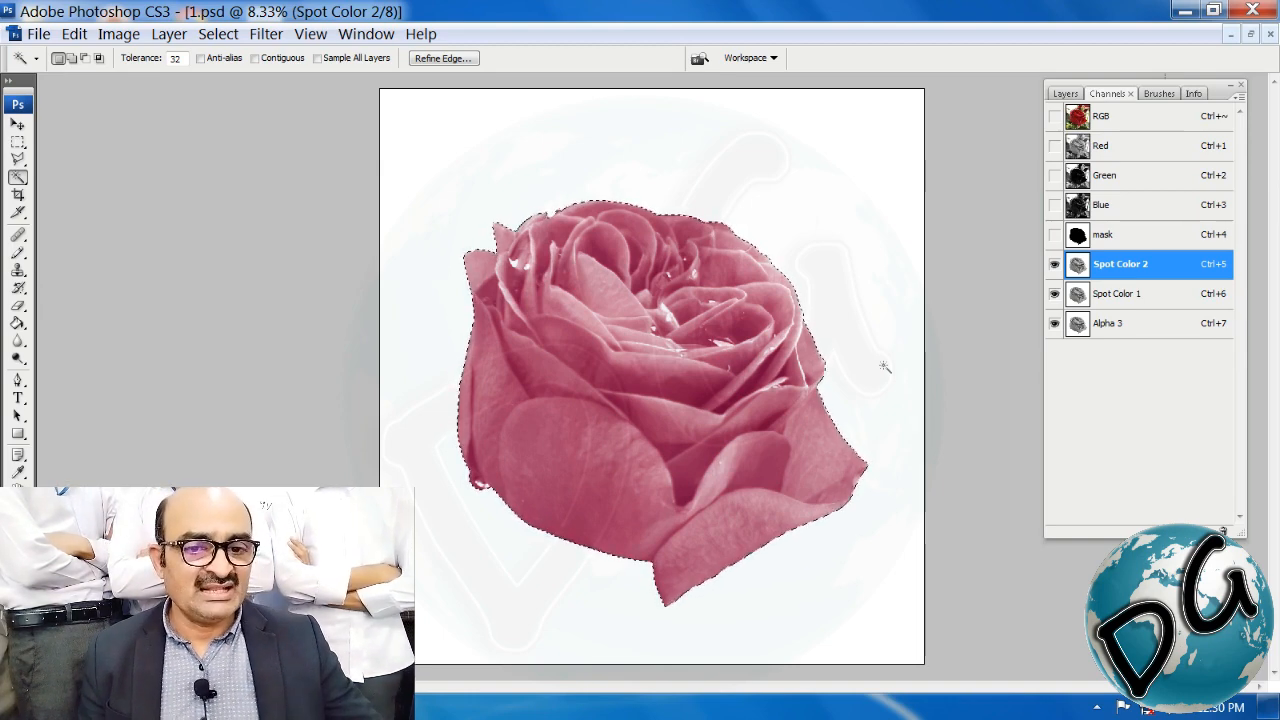
Step: Return to the full-color RGB composite and examine the petals' light, mid and dark red tones up close
key(ctrl+grave)
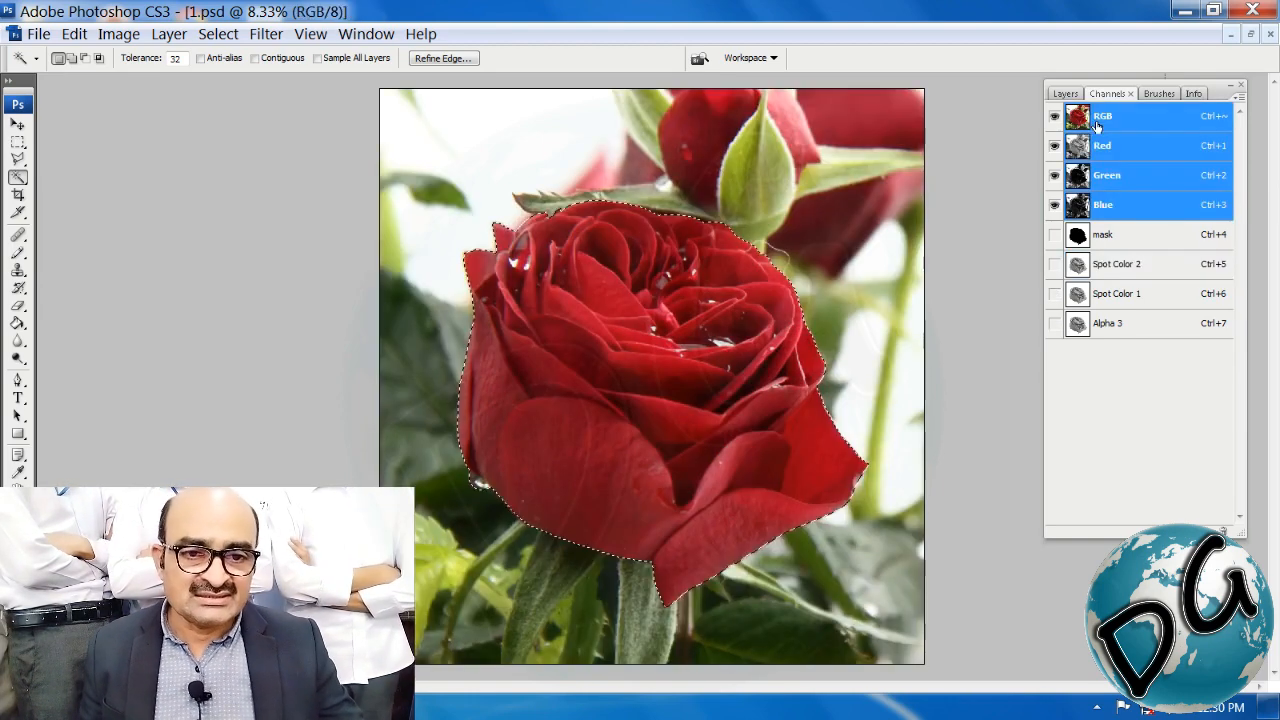
drag(713, 415, 520, 503)
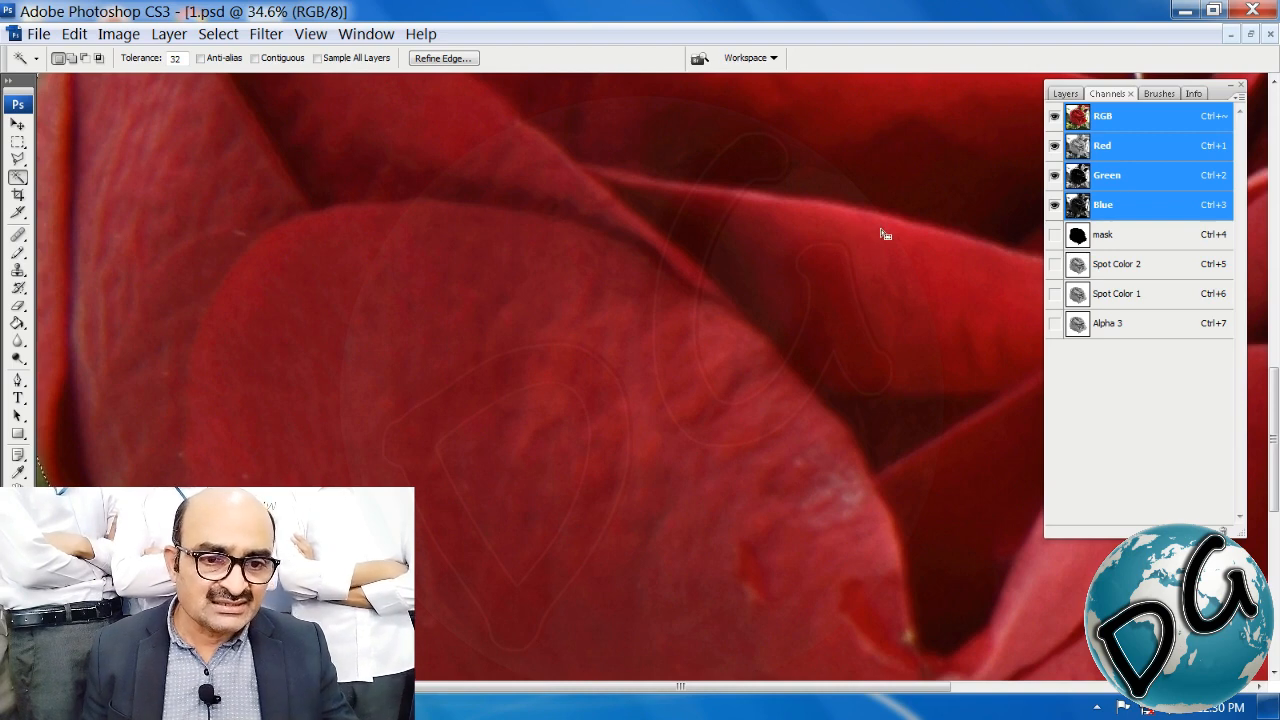
drag(886, 309, 597, 149)
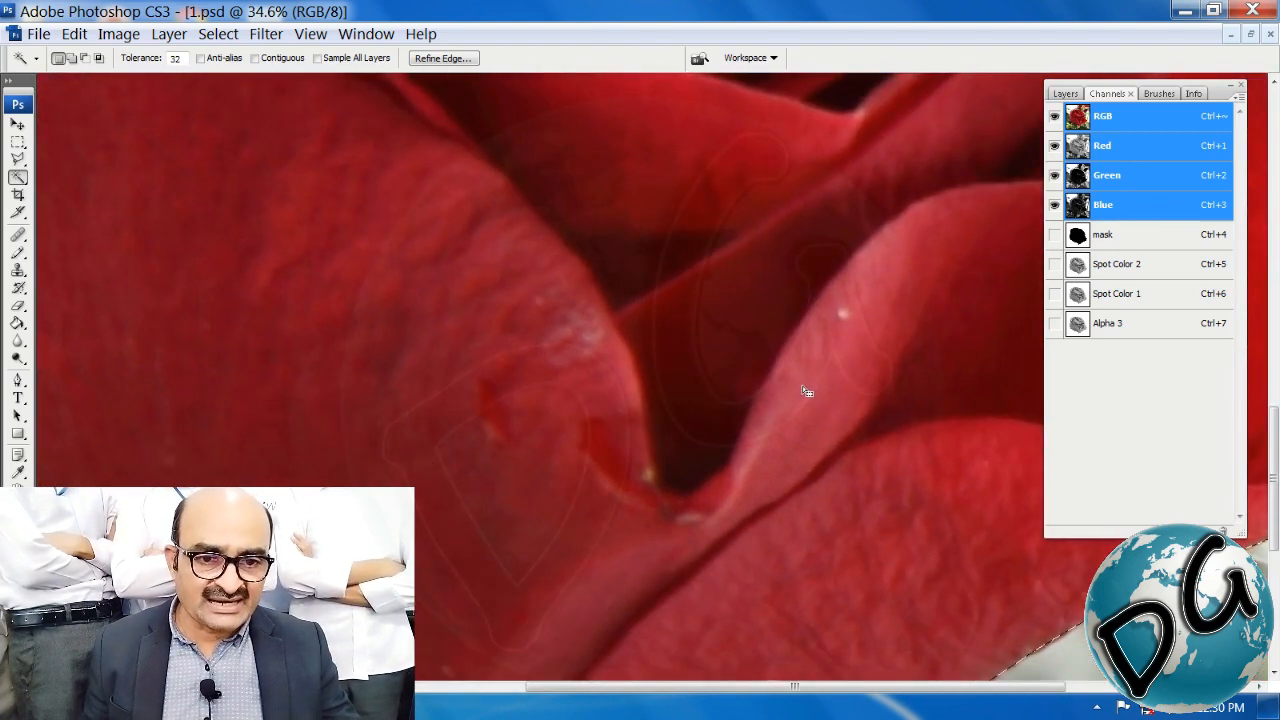
drag(803, 394, 741, 329)
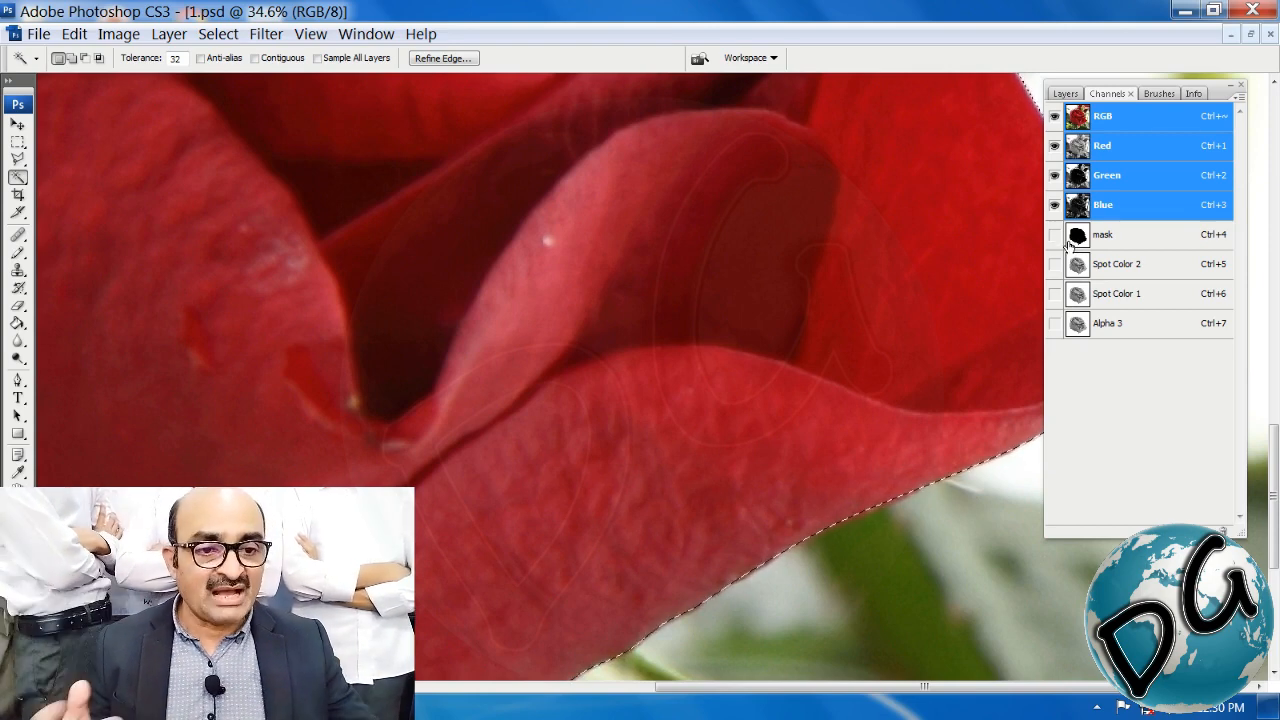
key(ctrl+minus)
key(ctrl+minus)
key(ctrl+minus)
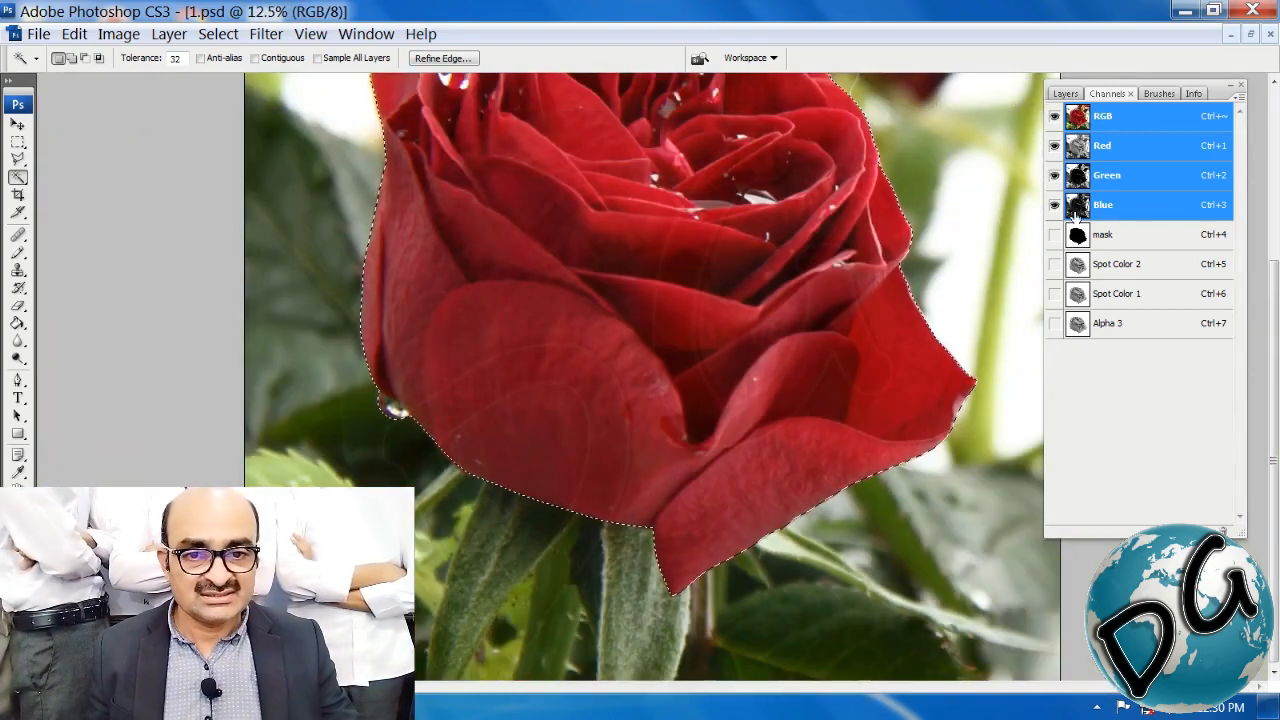
Step: Show the mask channel over the RGB image and change its spot color to pale pink
click(1055, 238)
double_click(1077, 236)
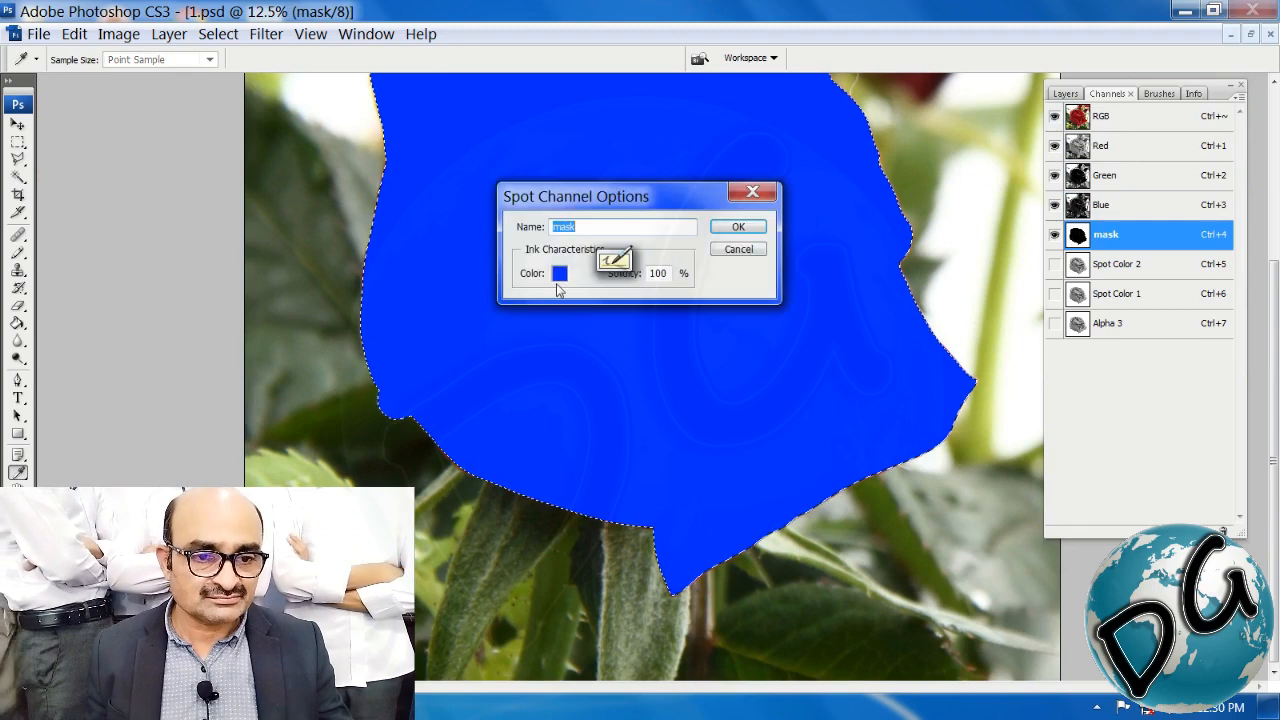
click(560, 273)
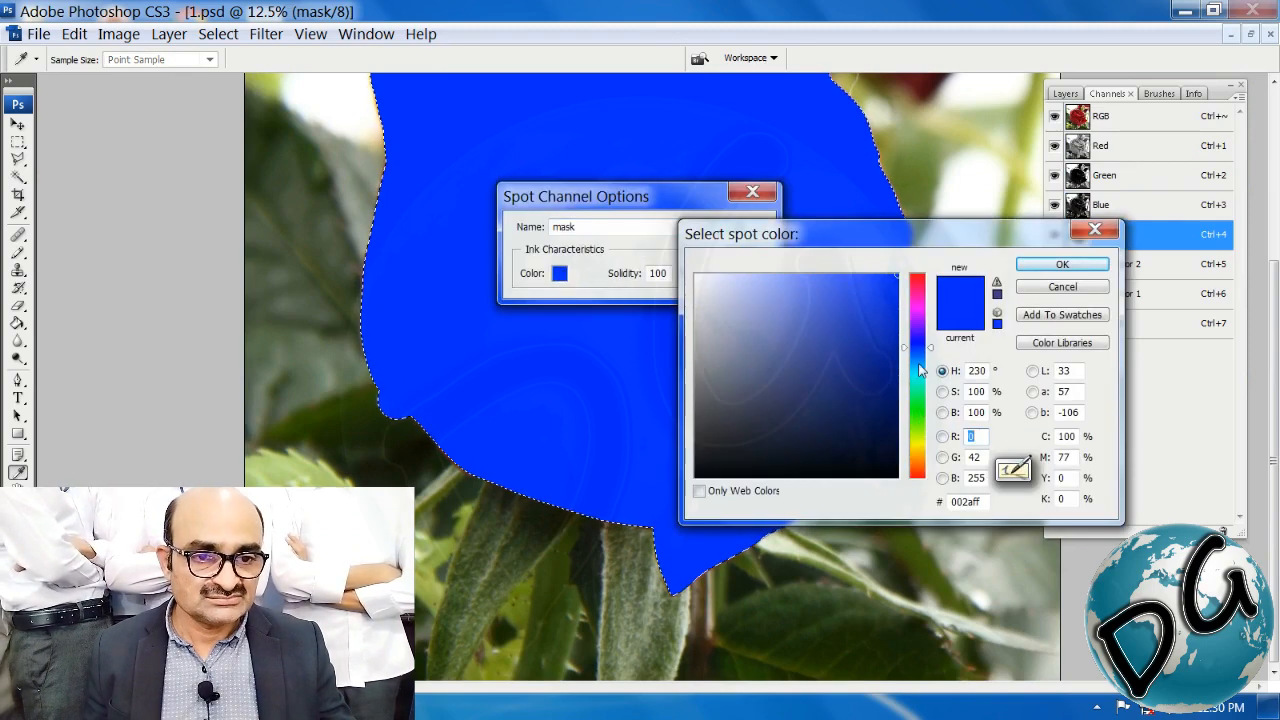
click(916, 310)
drag(916, 310, 916, 302)
drag(743, 279, 748, 277)
click(1062, 264)
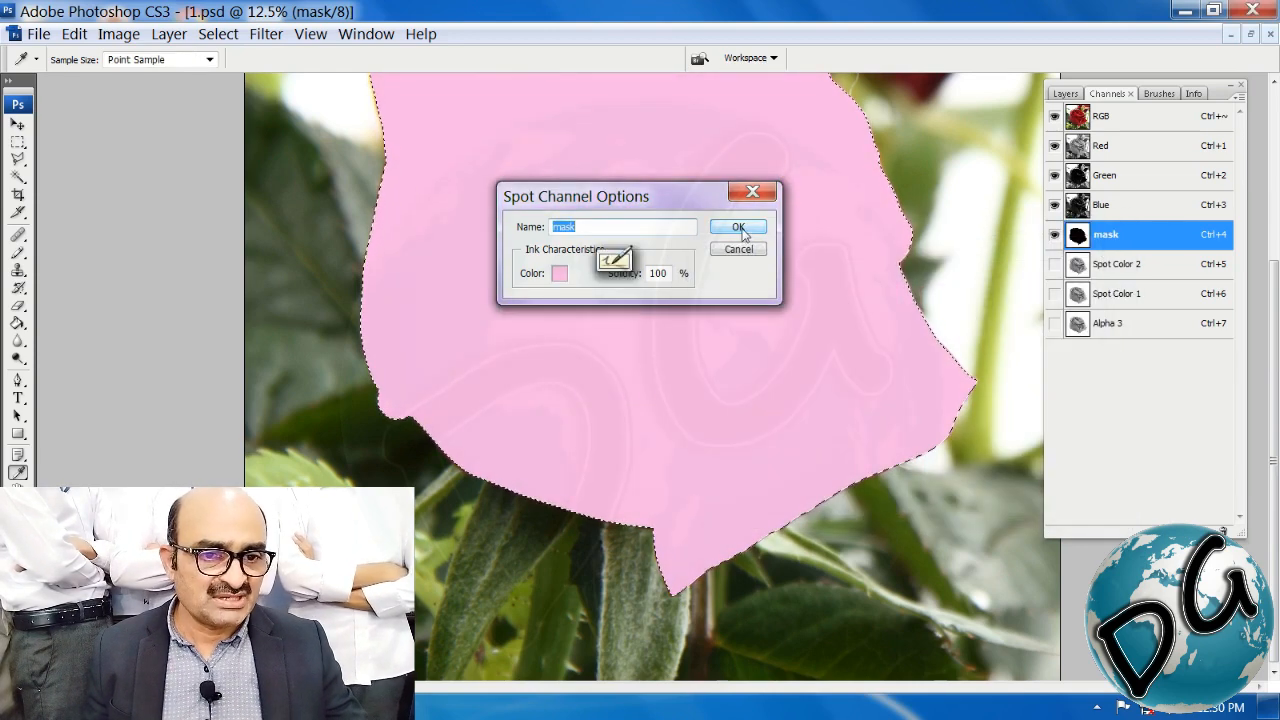
click(737, 226)
Step: Show Spot Color 2, Spot Color 1 and Alpha 3 over the pink mask and view the combined rose
click(1054, 264)
click(1054, 293)
click(1054, 323)
scroll(566, 456, up, 2)
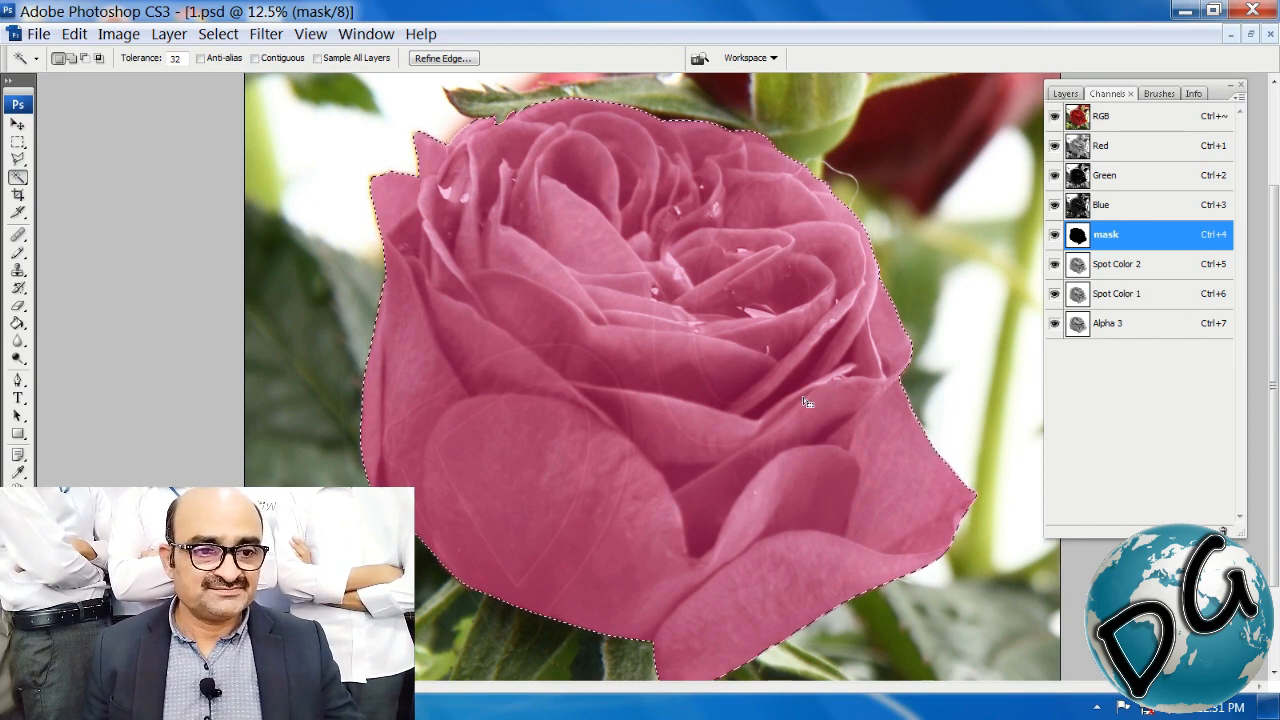
Step: Hide the other channels to view Alpha 3 with the mask and on its own, and view Spot Color 1 and Spot Color 2 individually
click(1076, 333)
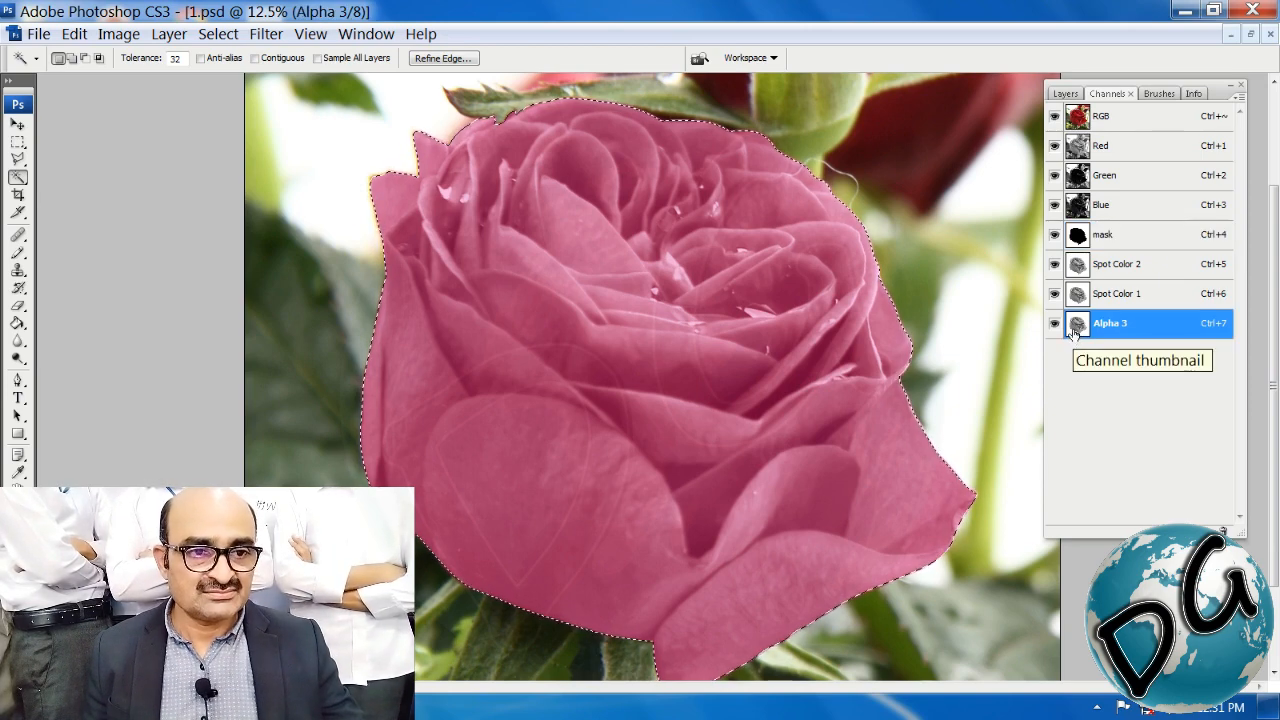
click(1054, 293)
click(1054, 264)
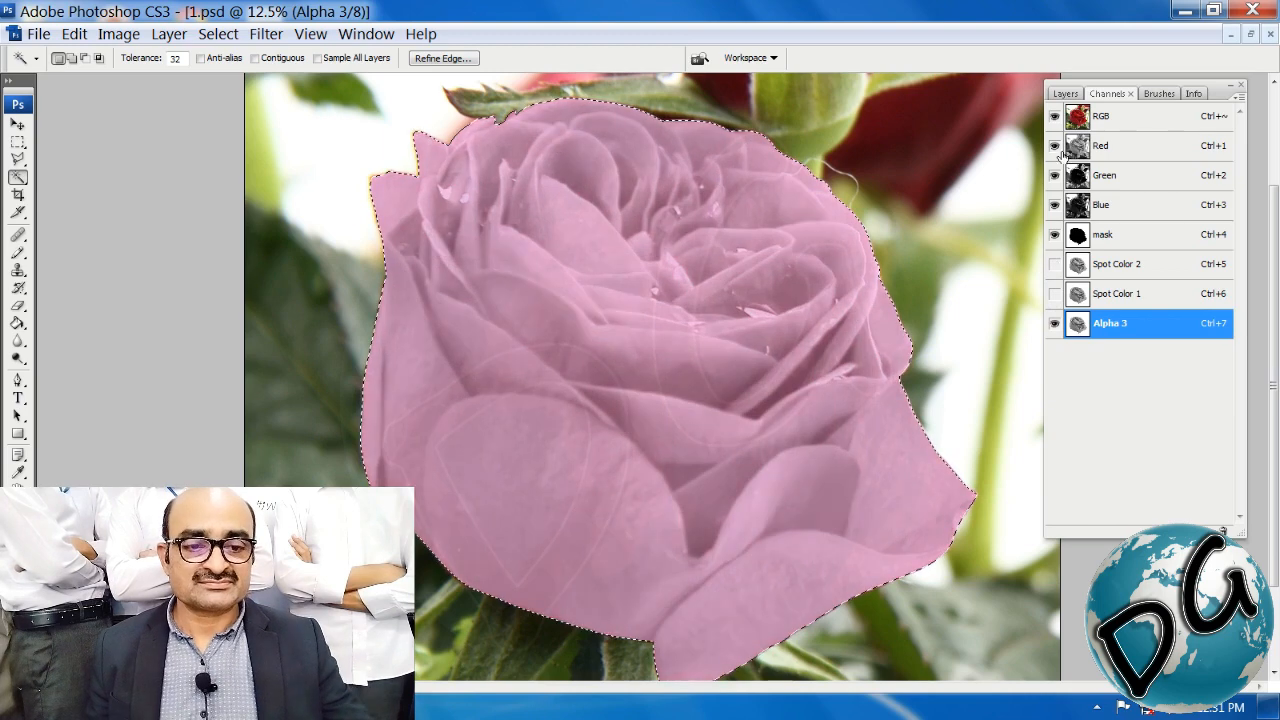
click(1055, 118)
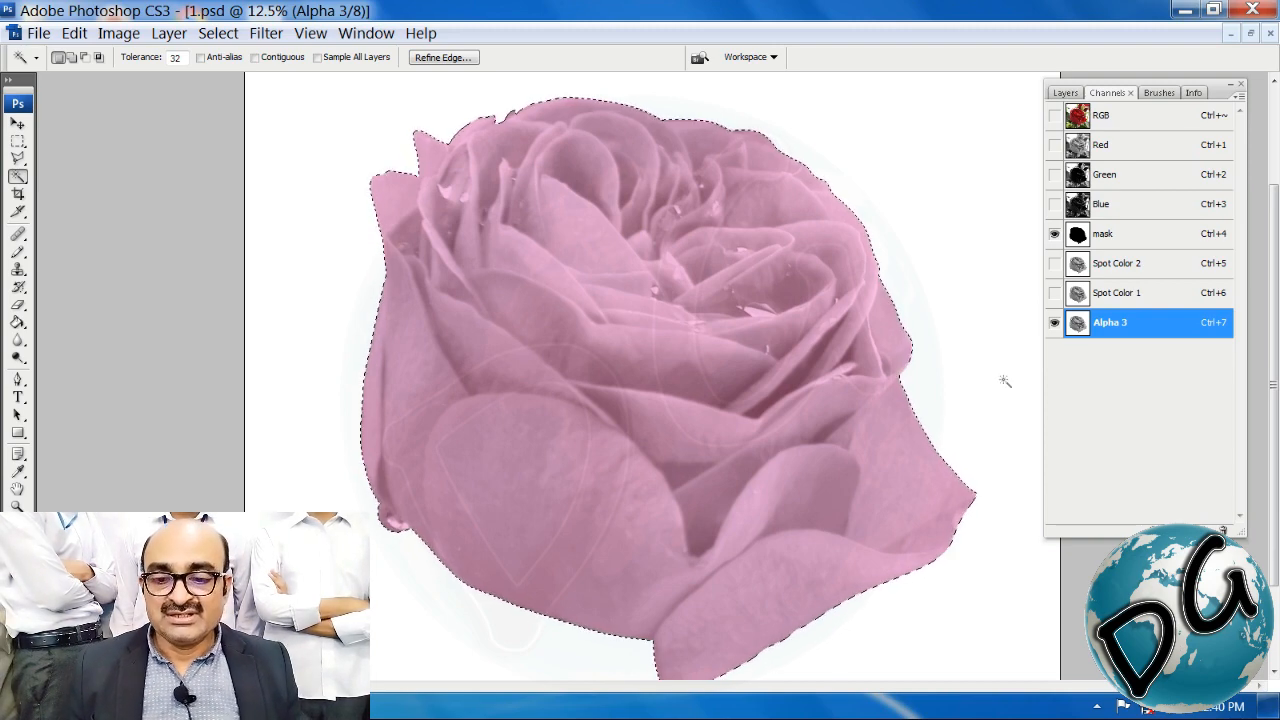
click(1054, 236)
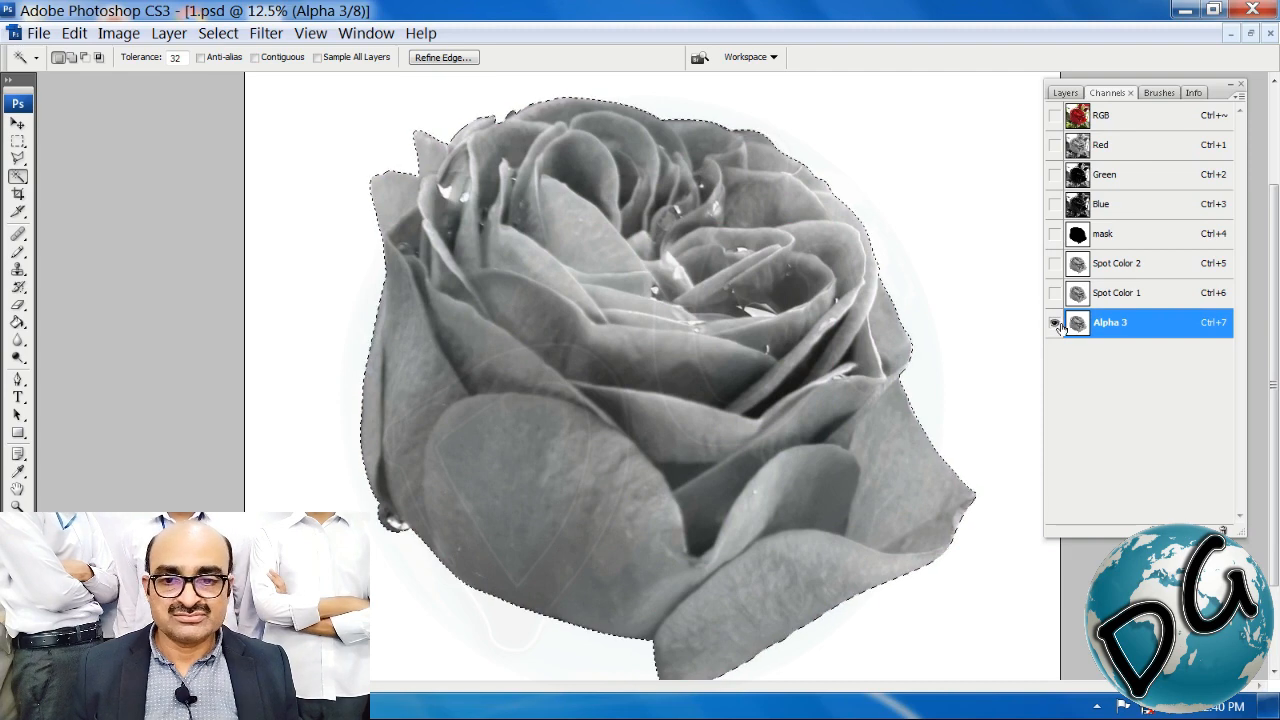
click(1077, 296)
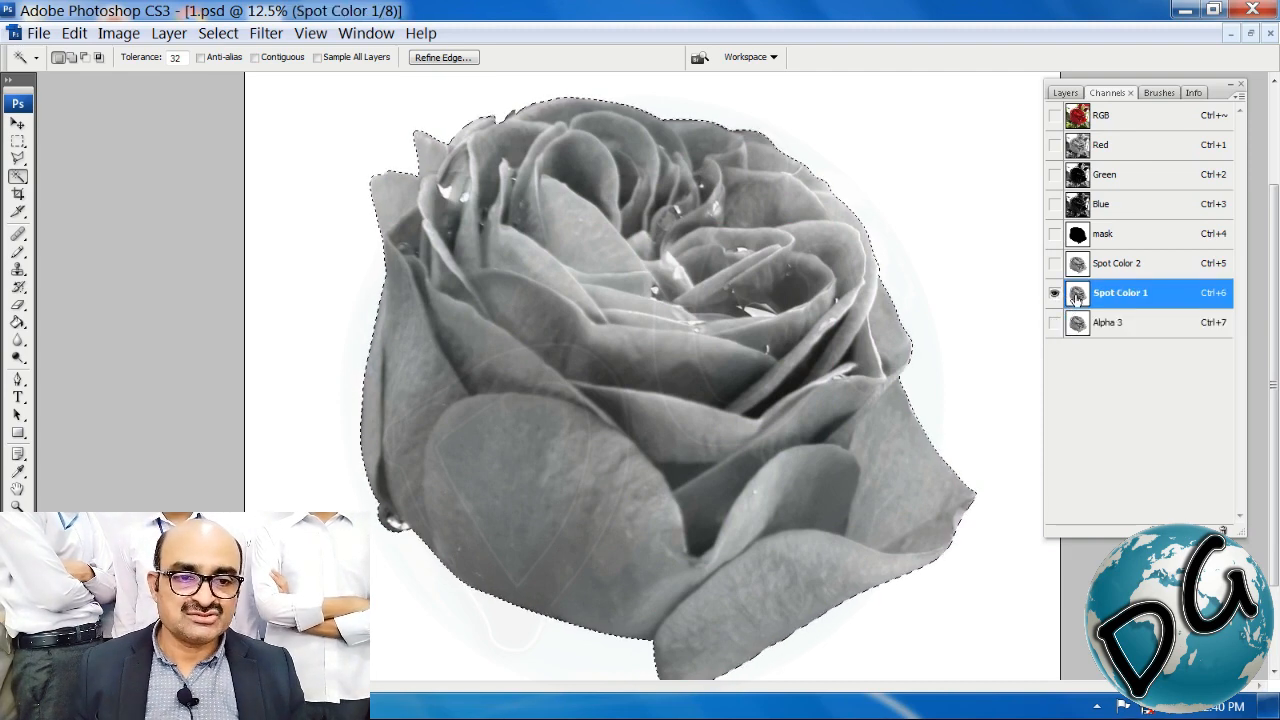
click(1075, 266)
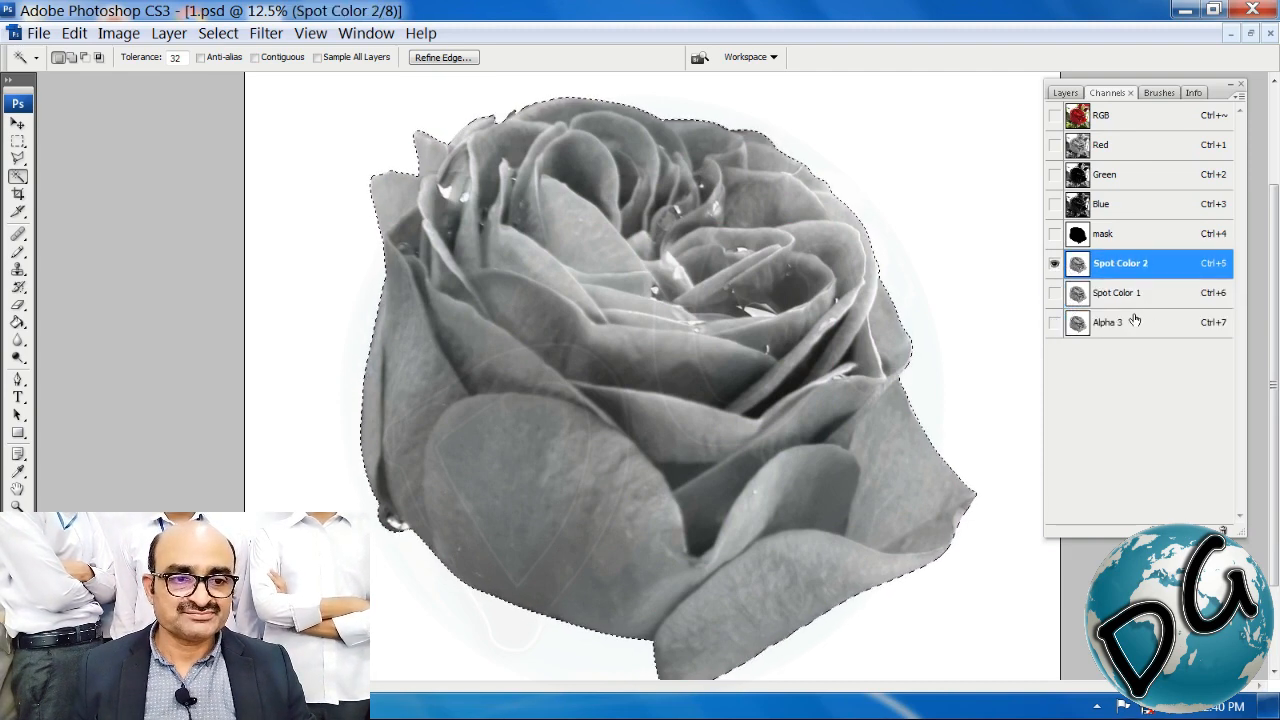
Step: View Spot Color 1 and Alpha 3 on their own and examine Alpha 3's gray petal tones up close
click(1072, 296)
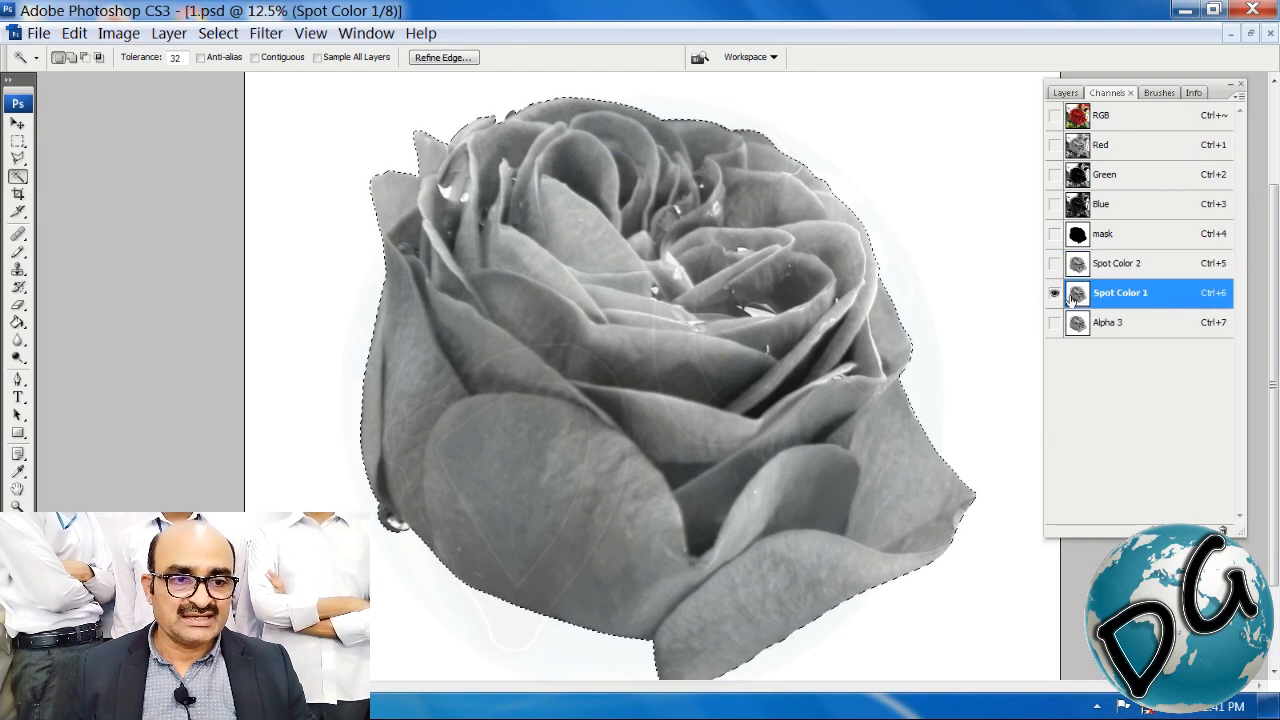
click(1073, 324)
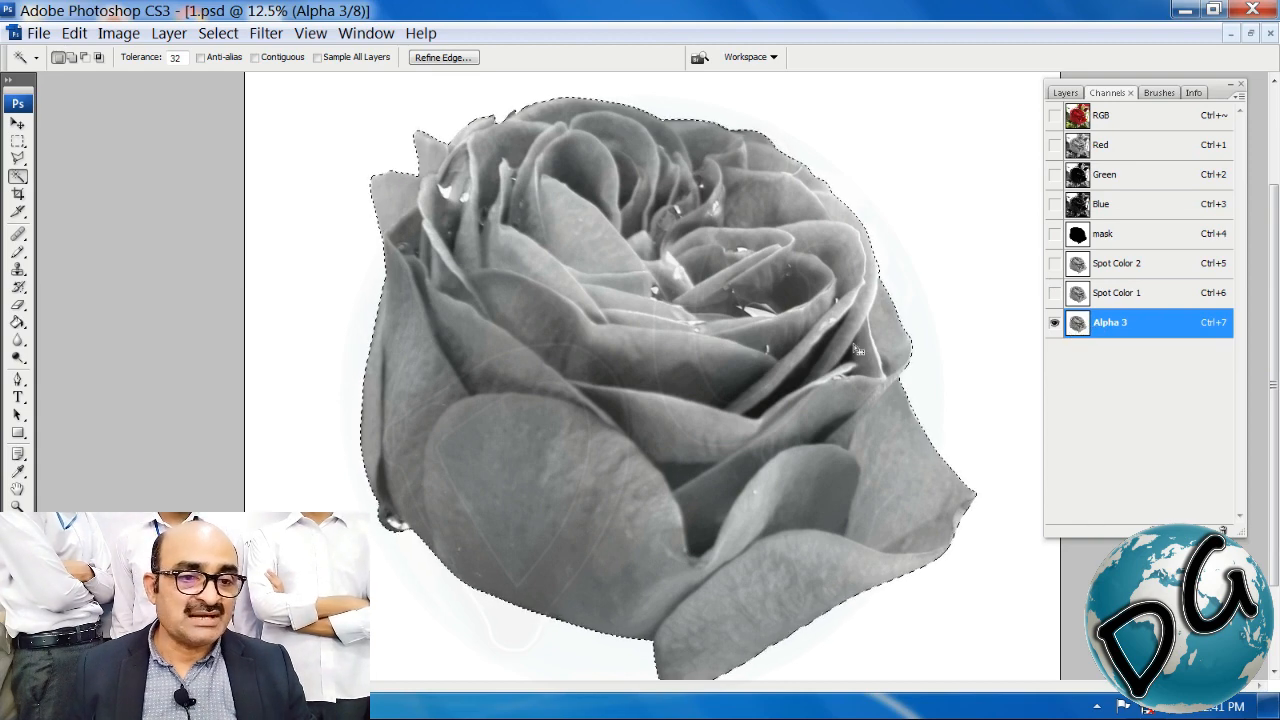
drag(634, 413, 648, 401)
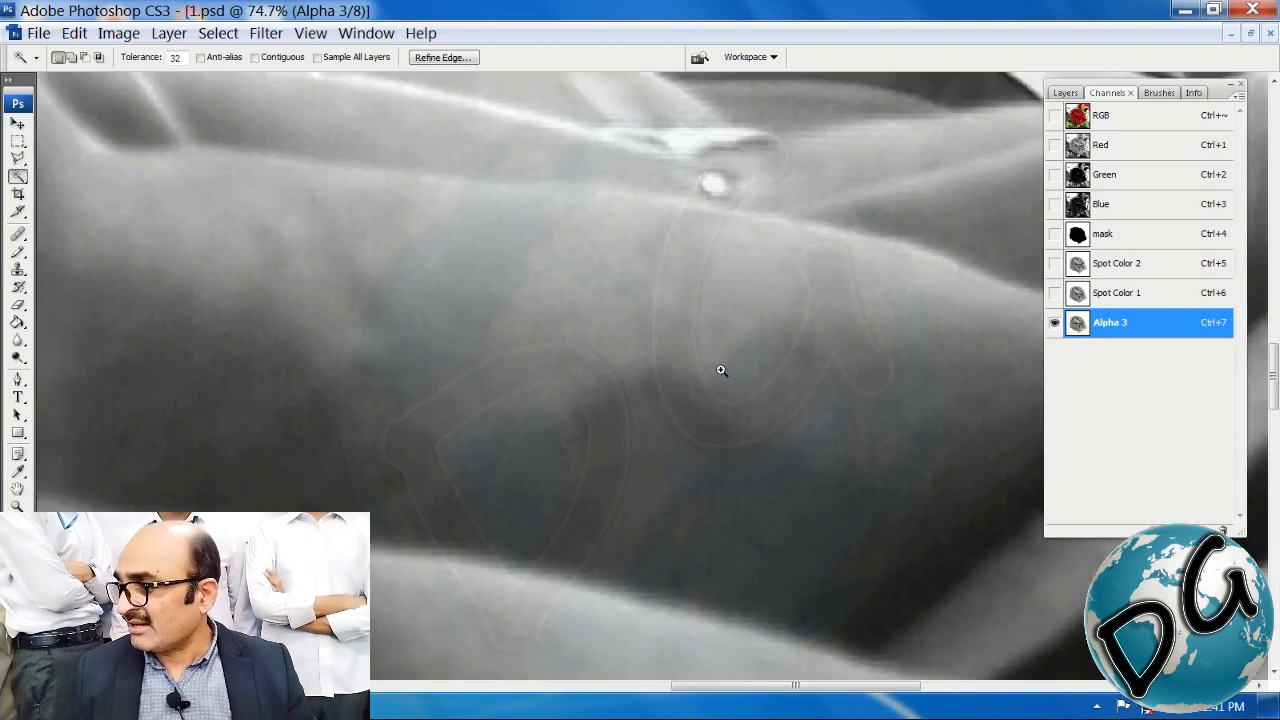
drag(709, 289, 506, 506)
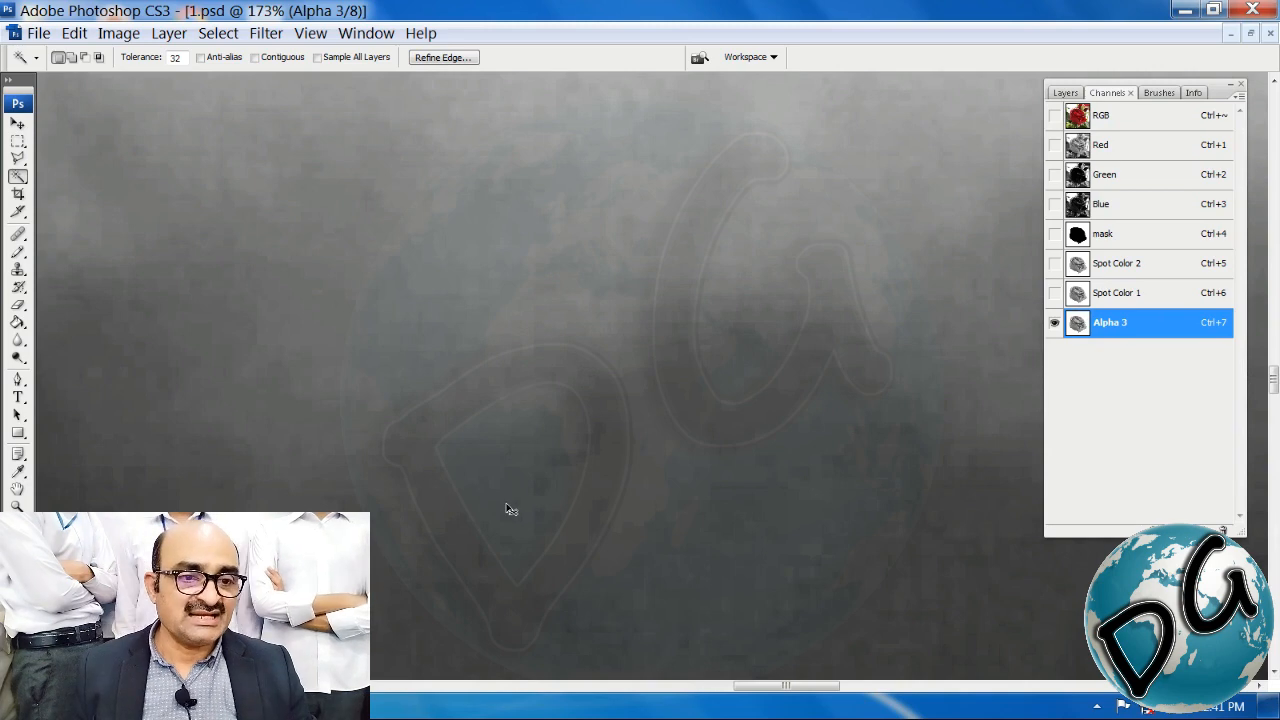
key(ctrl+minus)
key(ctrl+minus)
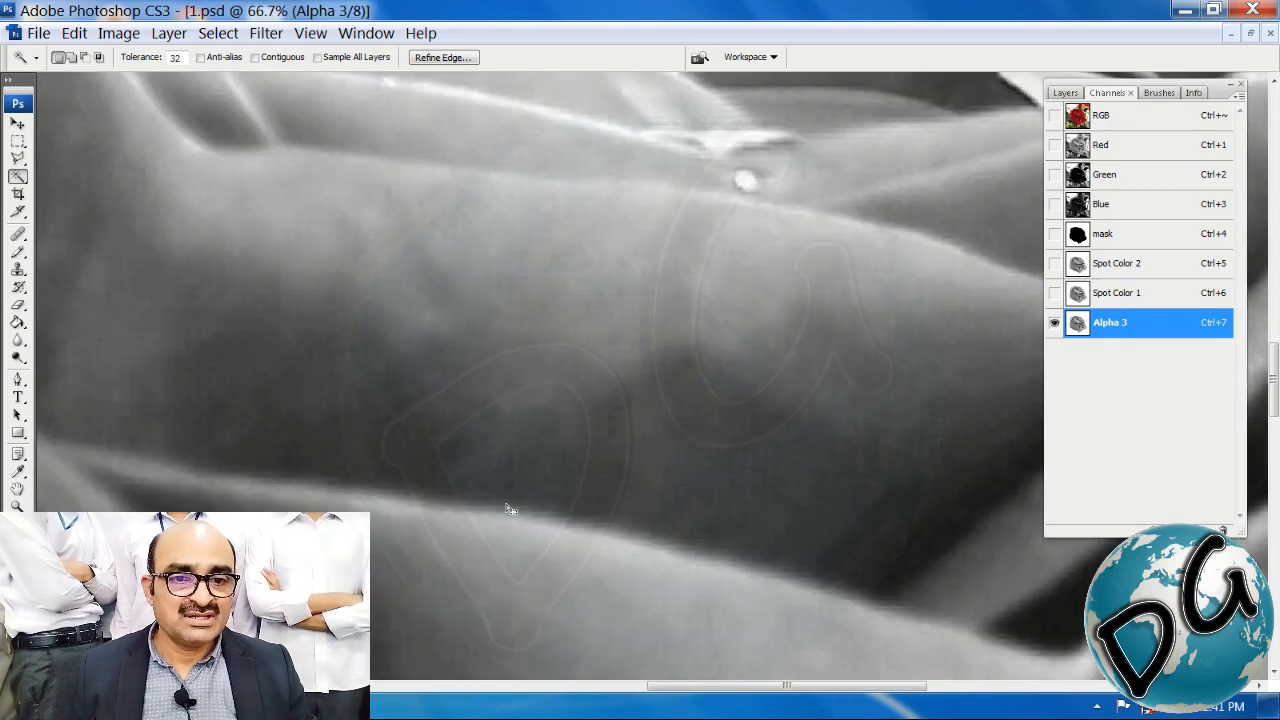
drag(734, 360, 514, 517)
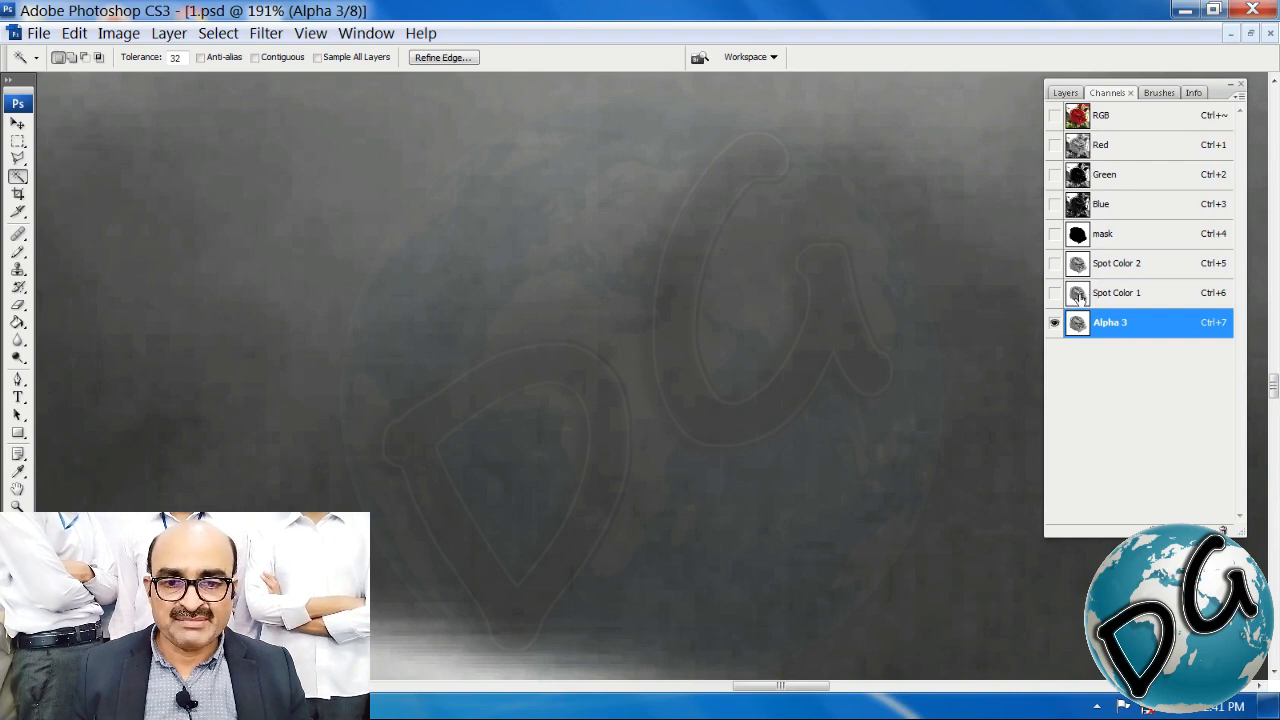
Step: Select Spot Color 1 and Spot Color 2 together with Alpha 3 and inspect their combined pixel blocks up close
shift+click(1076, 295)
shift+click(1075, 266)
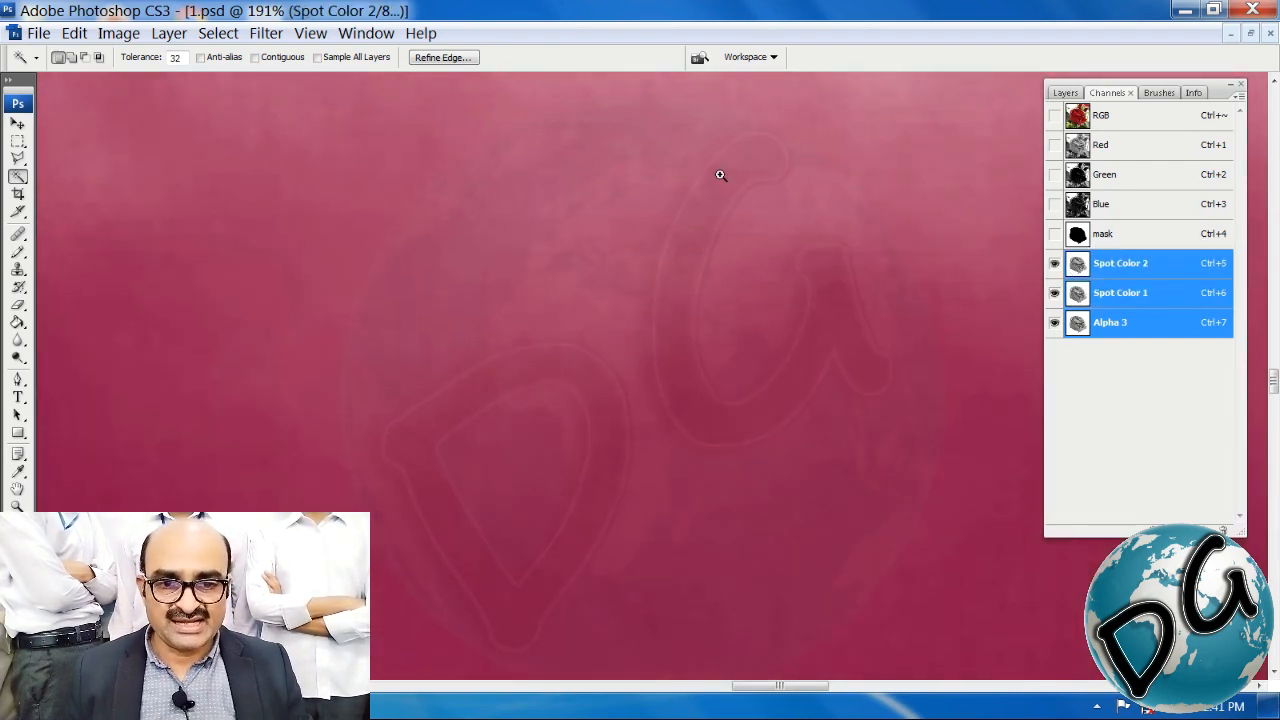
drag(720, 175, 510, 325)
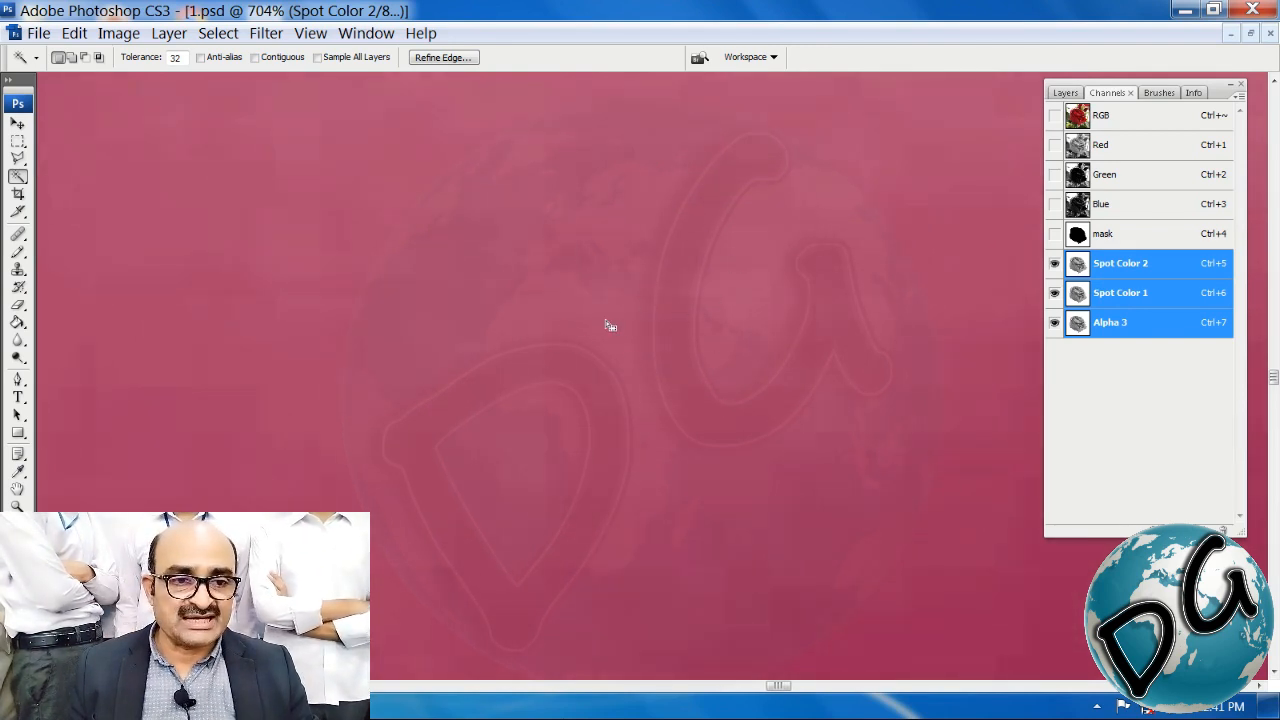
drag(857, 226, 614, 391)
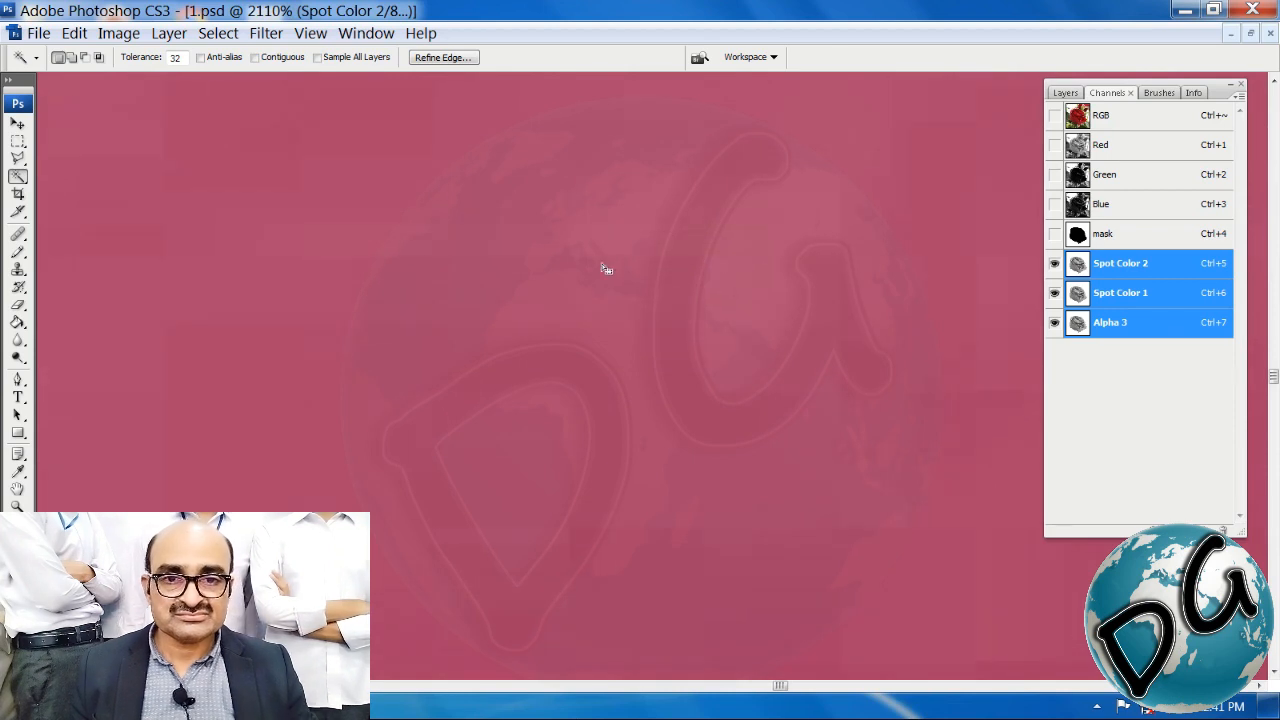
key(ctrl+minus)
key(ctrl+minus)
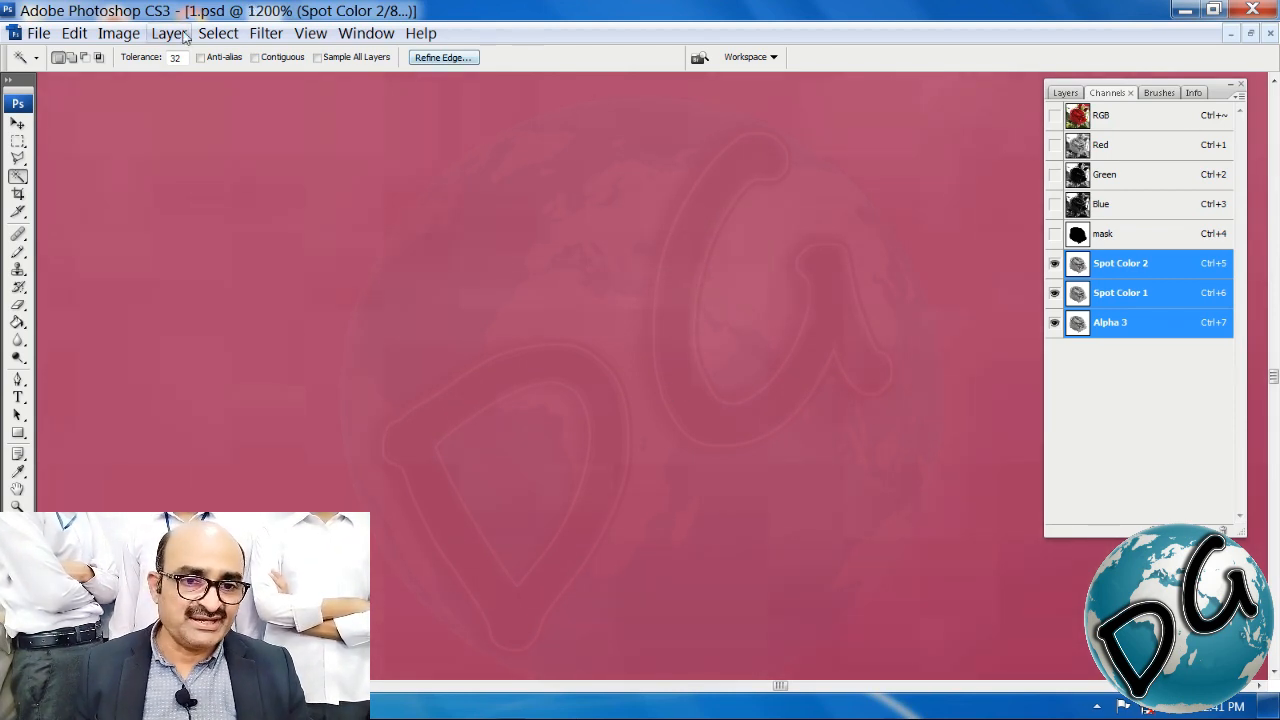
Step: Apply a Gaussian Blur with a radius of 1.0 pixel to the three selected tone channels
click(268, 34)
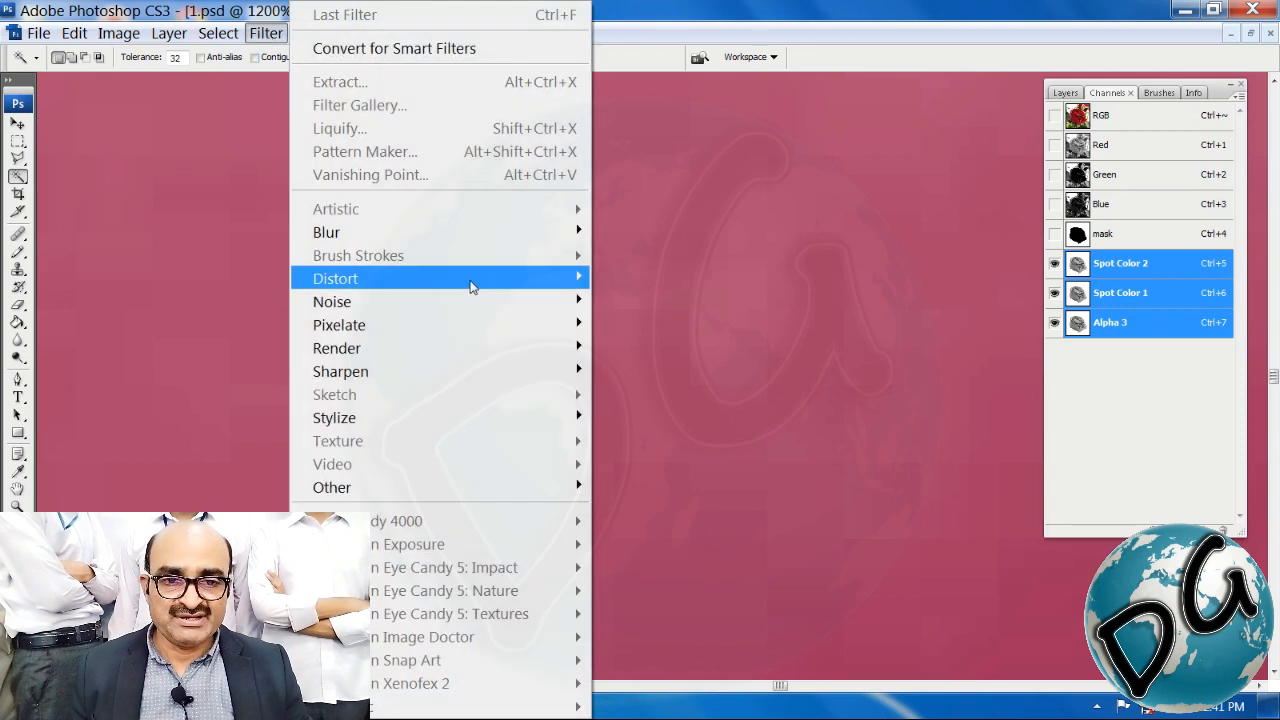
mouse_move(468, 240)
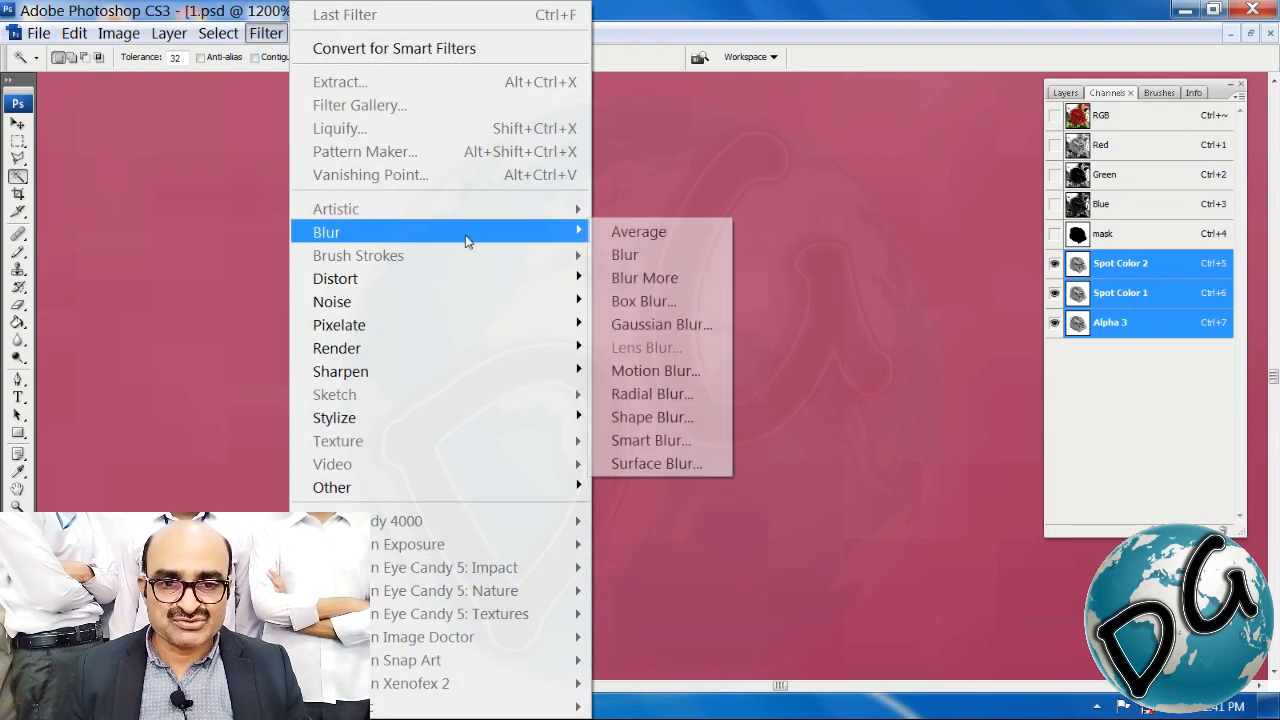
click(655, 326)
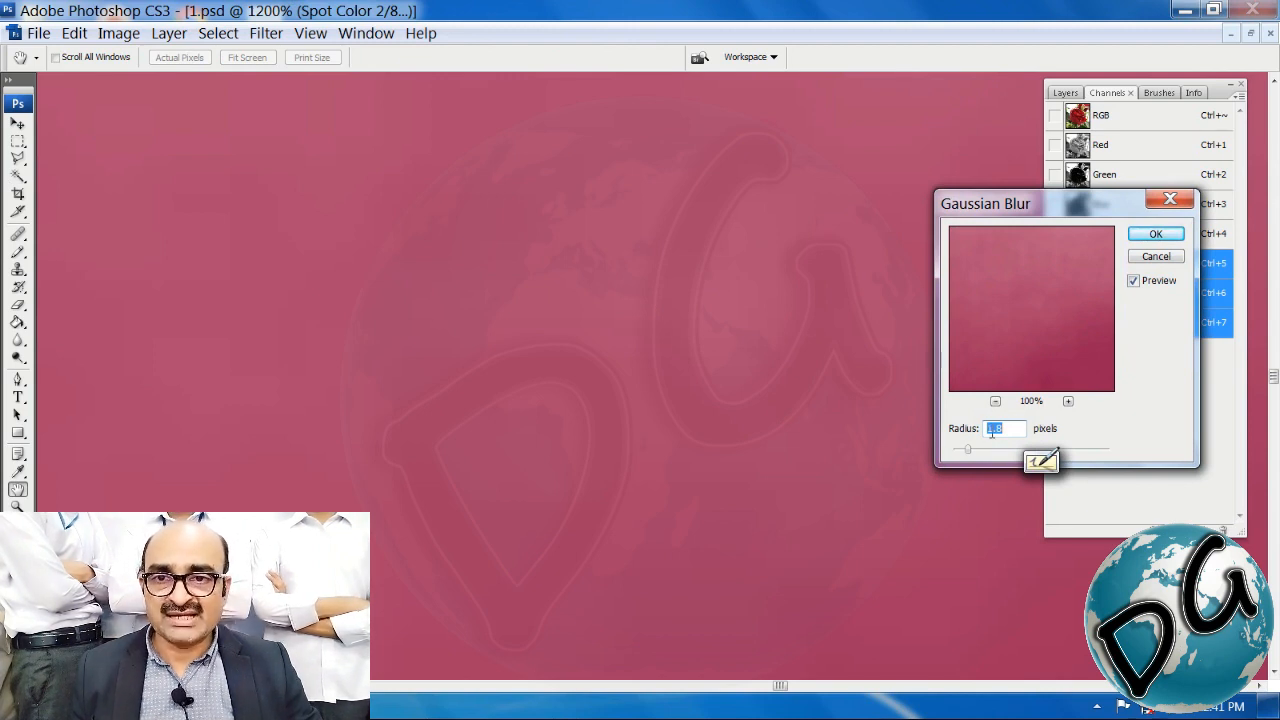
drag(968, 453, 919, 456)
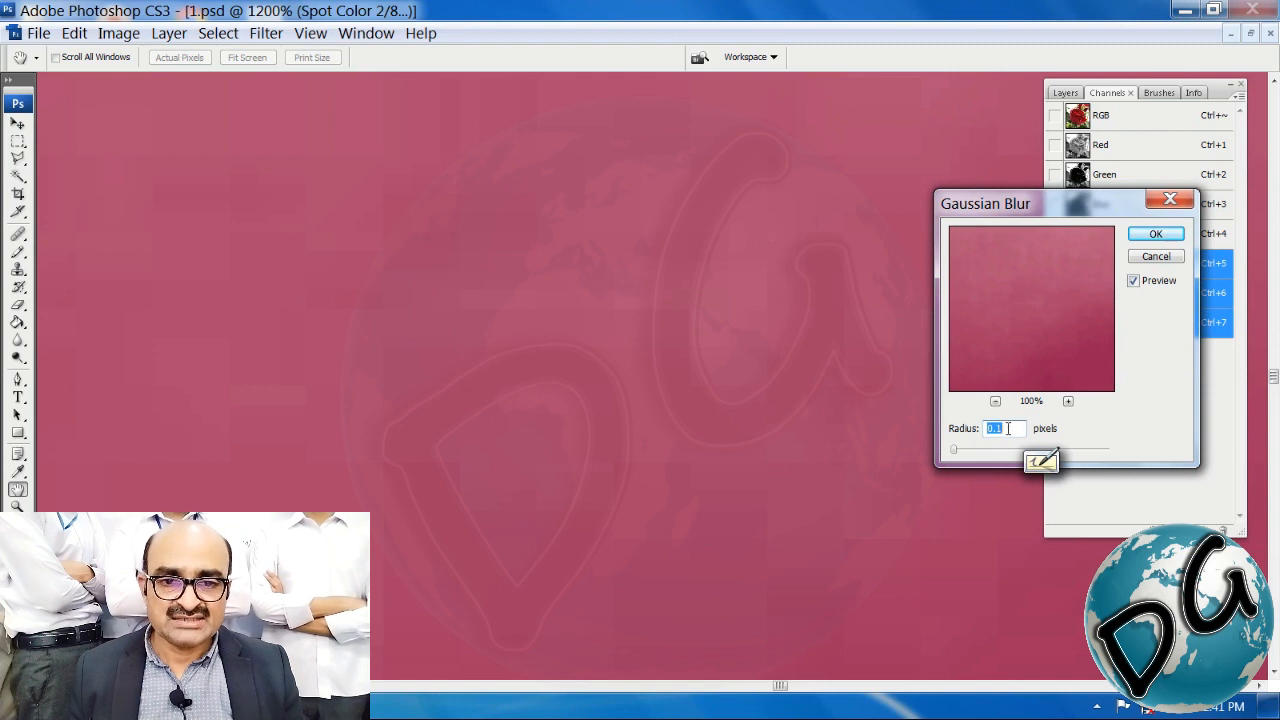
click(958, 452)
click(960, 452)
click(962, 453)
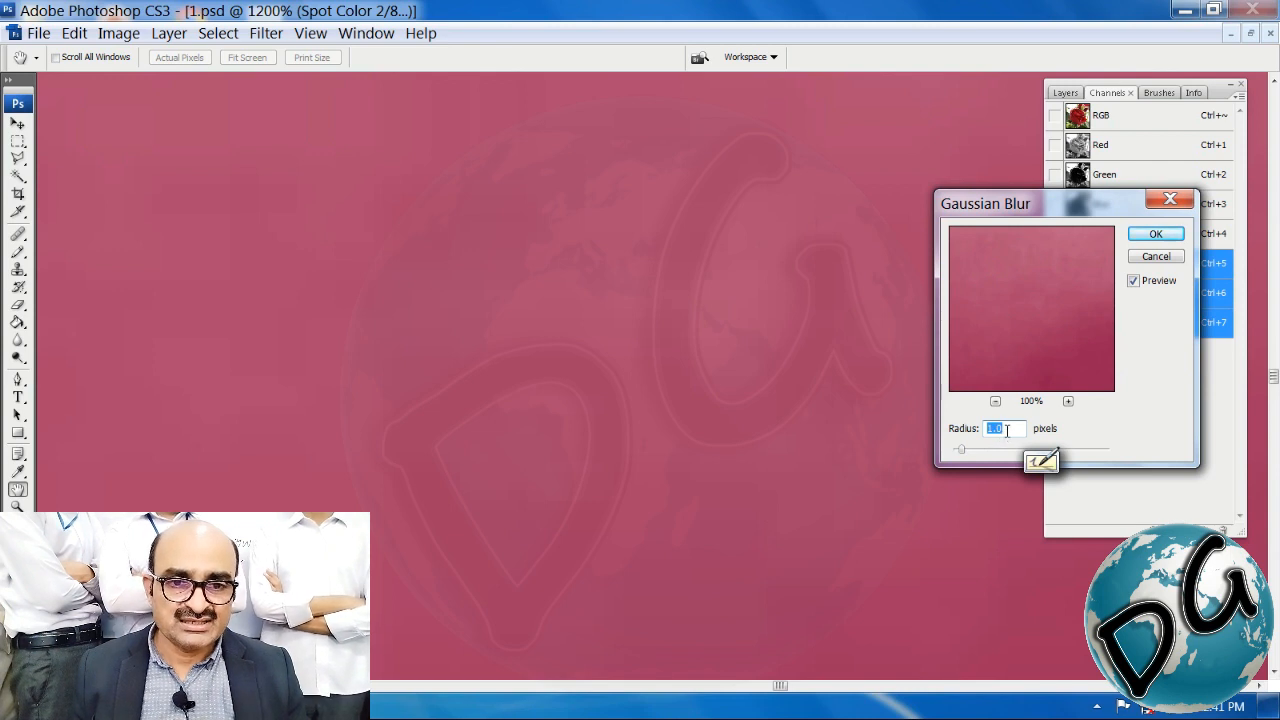
click(1155, 234)
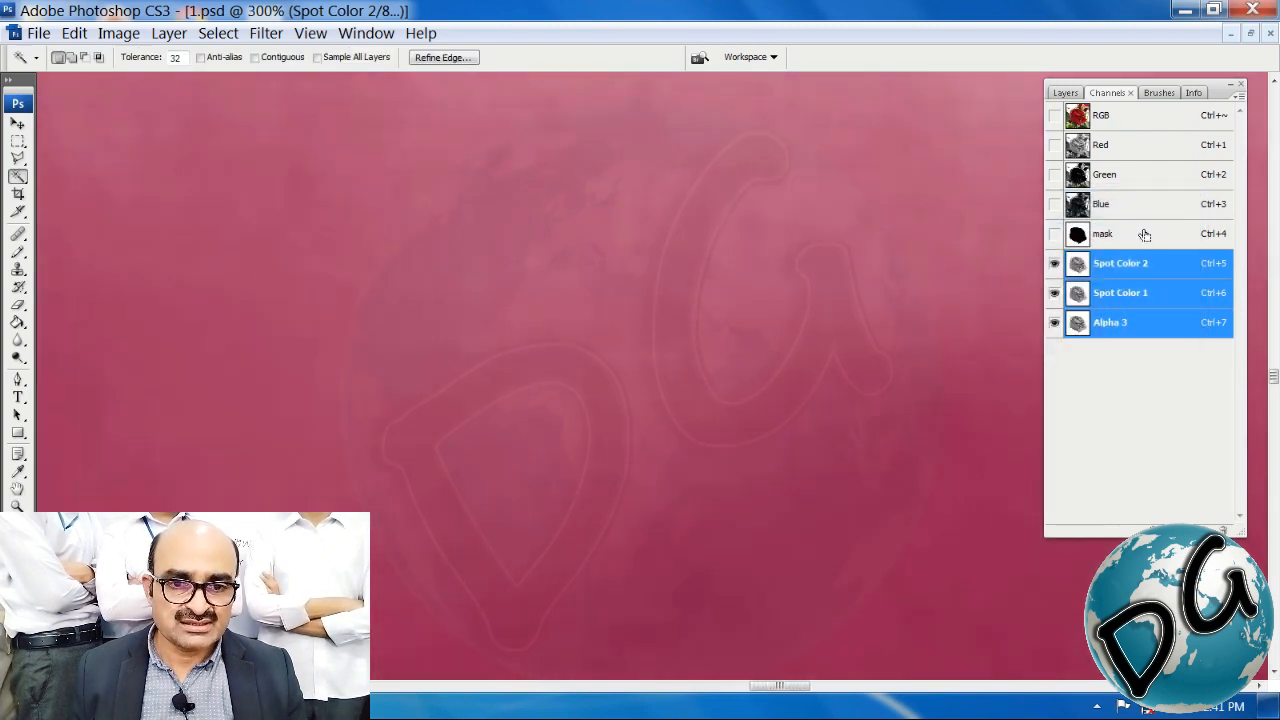
Step: Check the blurred petals at a wider view and save the document as a new Photoshop file named 1-1
key(ctrl+minus)
key(ctrl+minus)
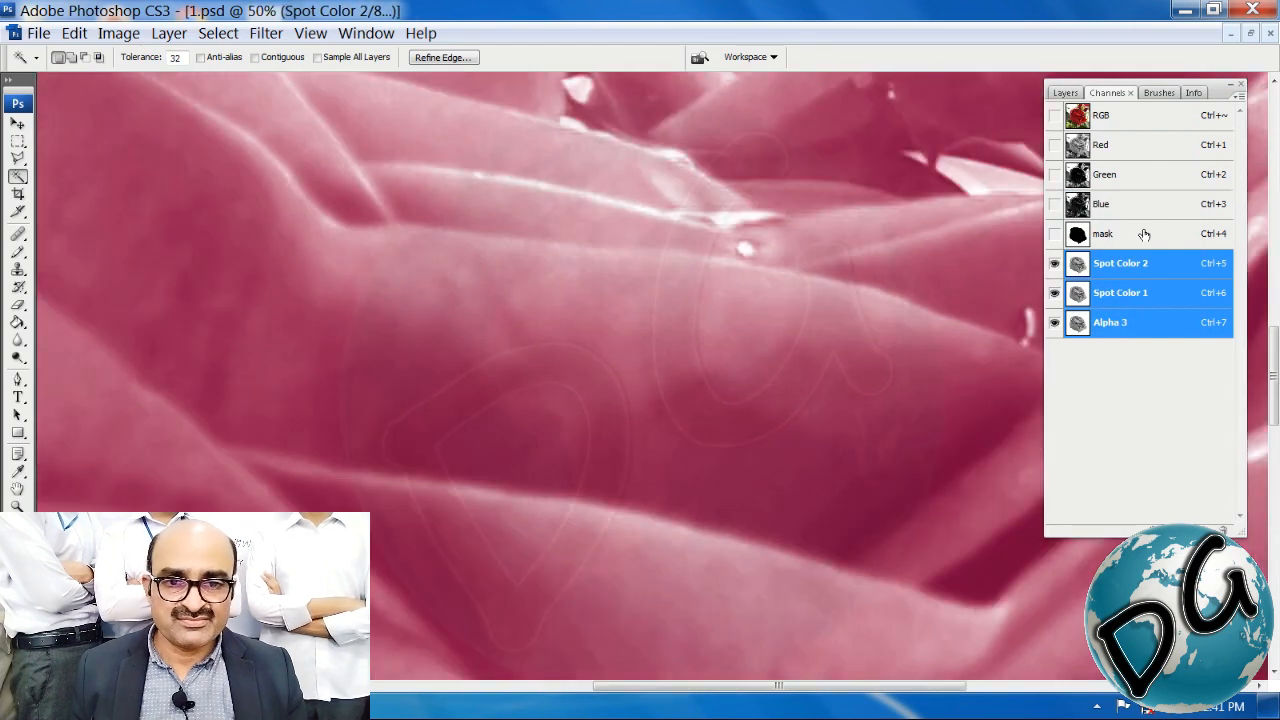
key(ctrl+minus)
key(ctrl+minus)
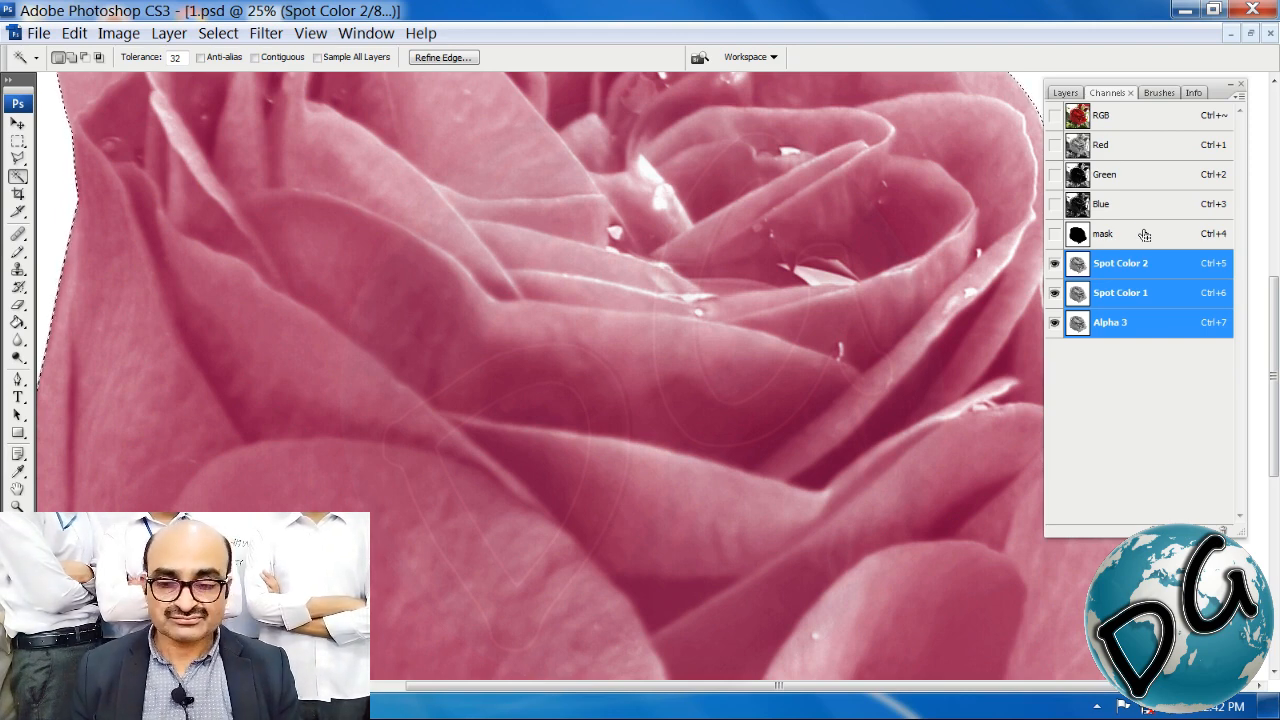
key(ctrl+shift+s)
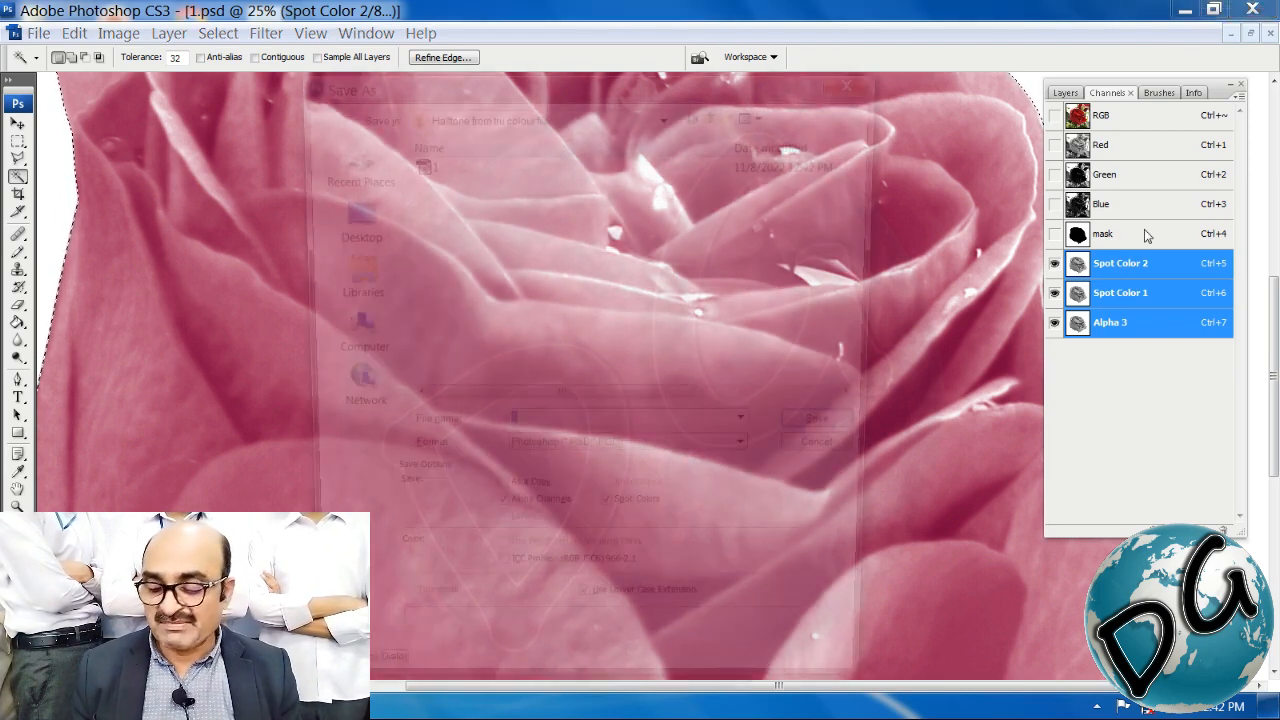
click(525, 430)
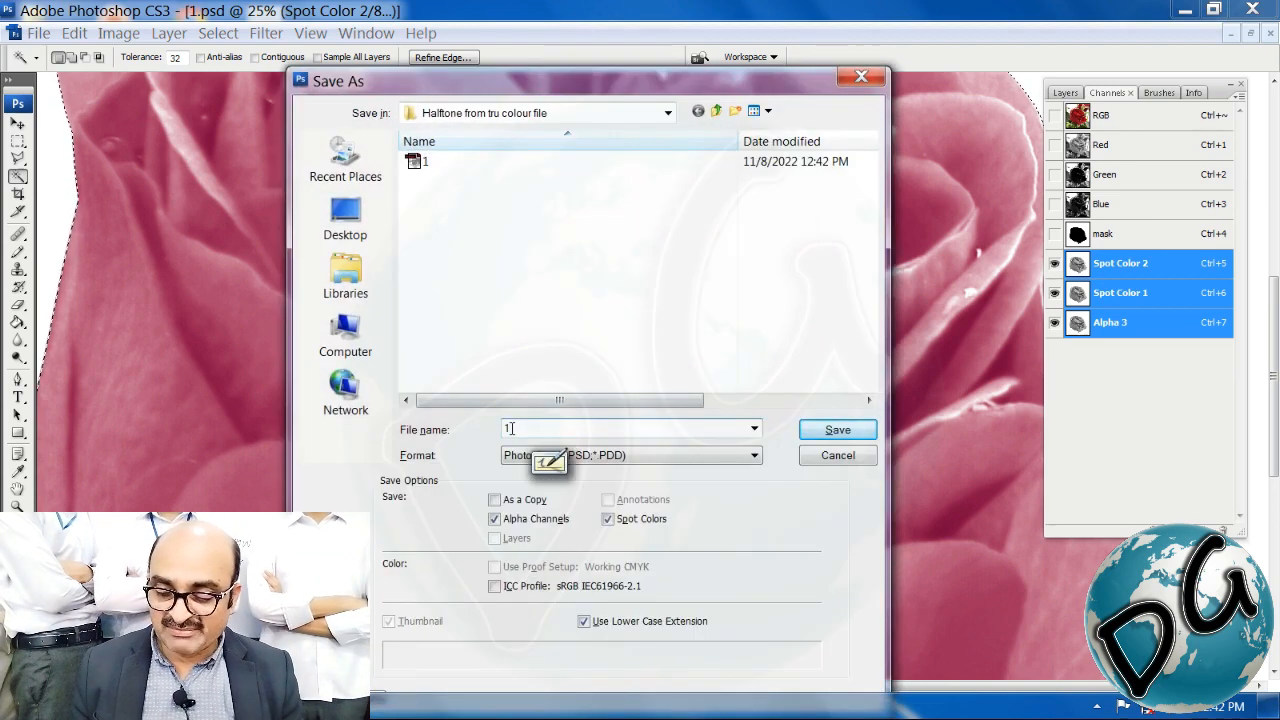
text(-)
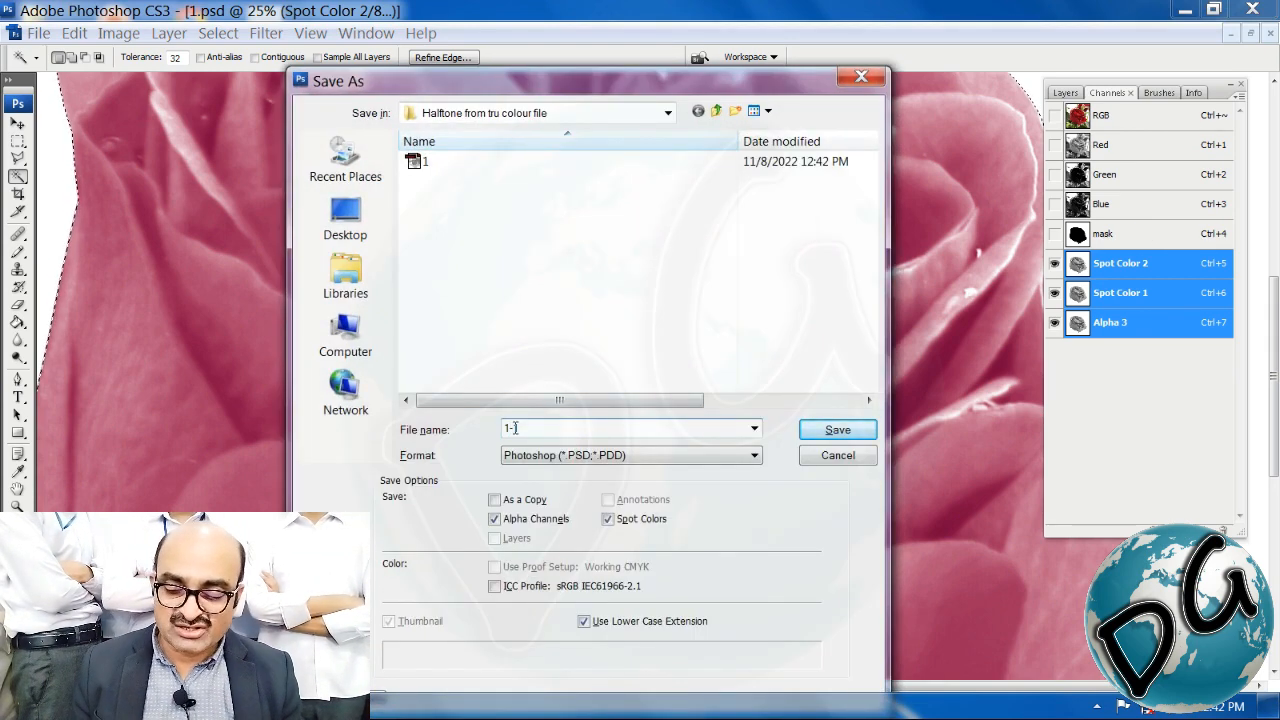
key(Return)
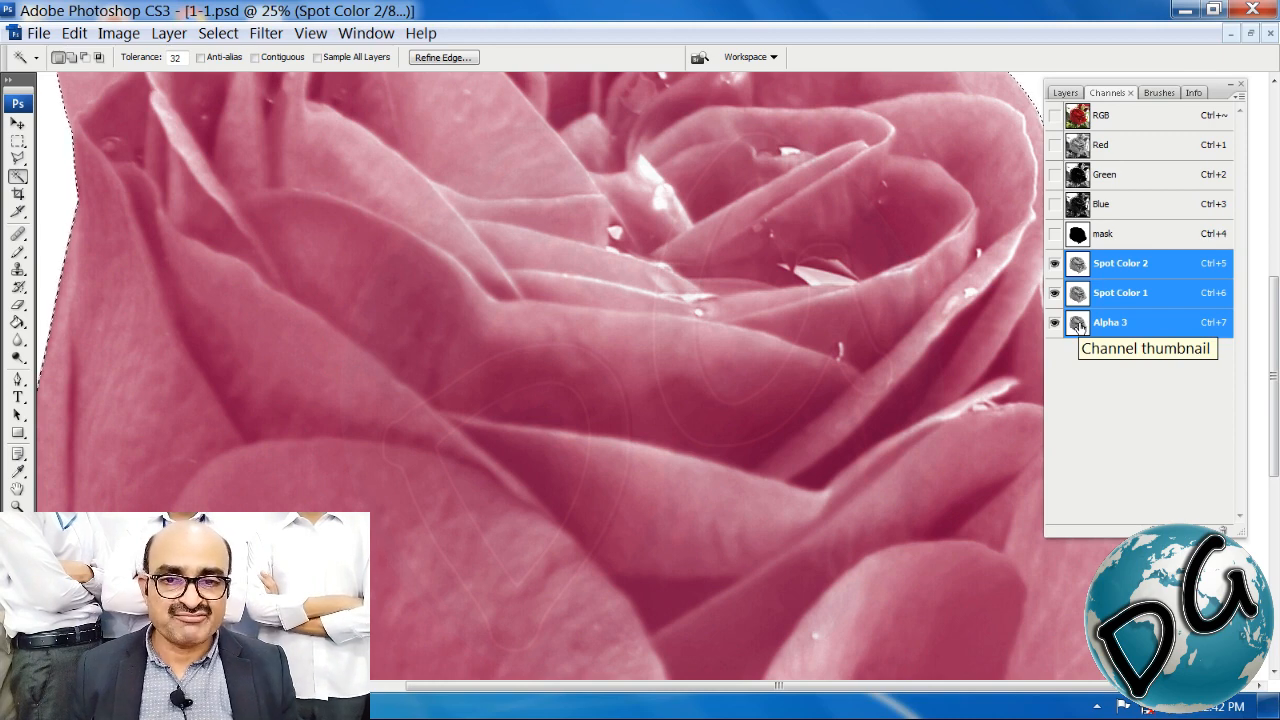
Step: Show only the Alpha 3 channel and open the Levels adjustment for it, keeping the rose in view
key(ctrl+minus)
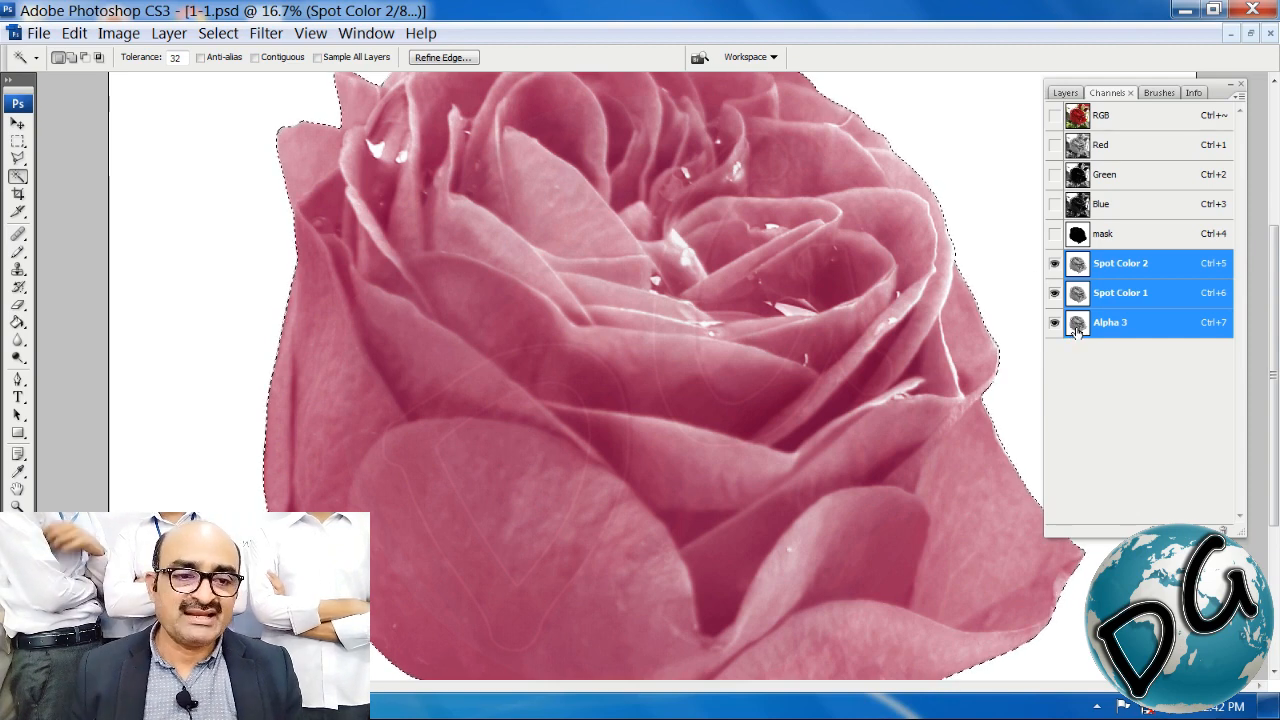
click(1084, 332)
key(ctrl+minus)
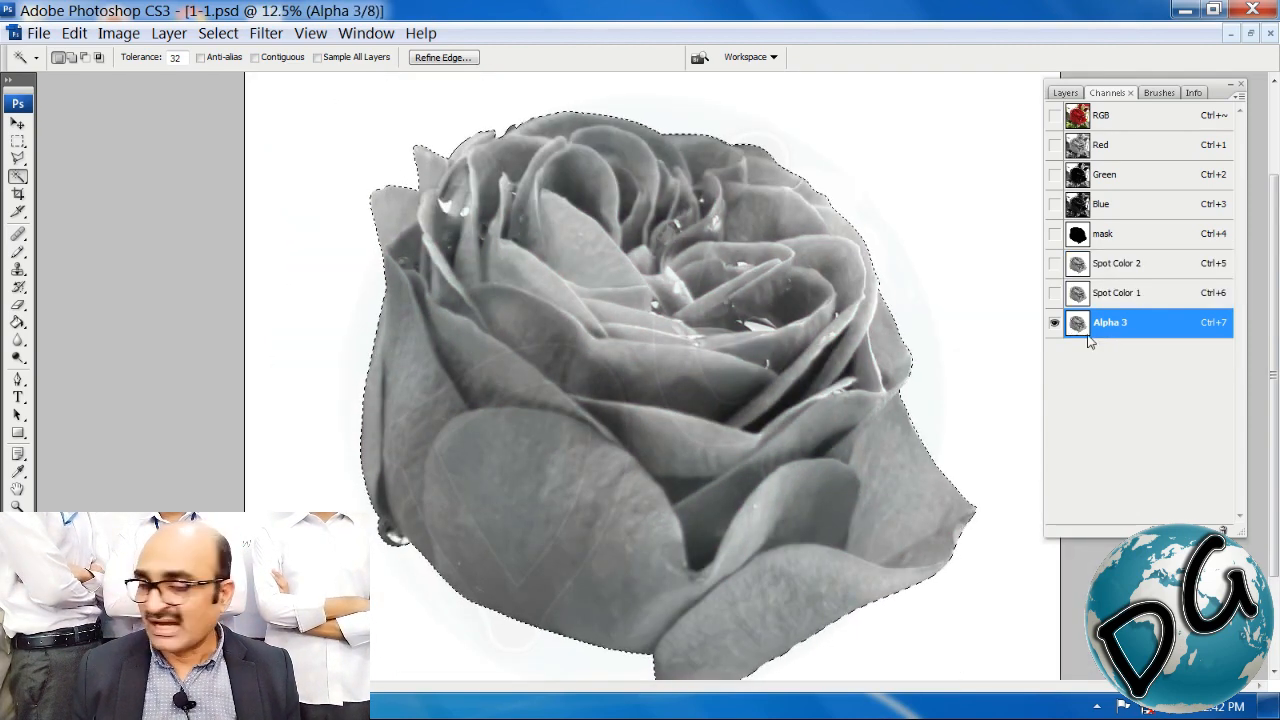
key(ctrl+l)
drag(702, 150, 977, 92)
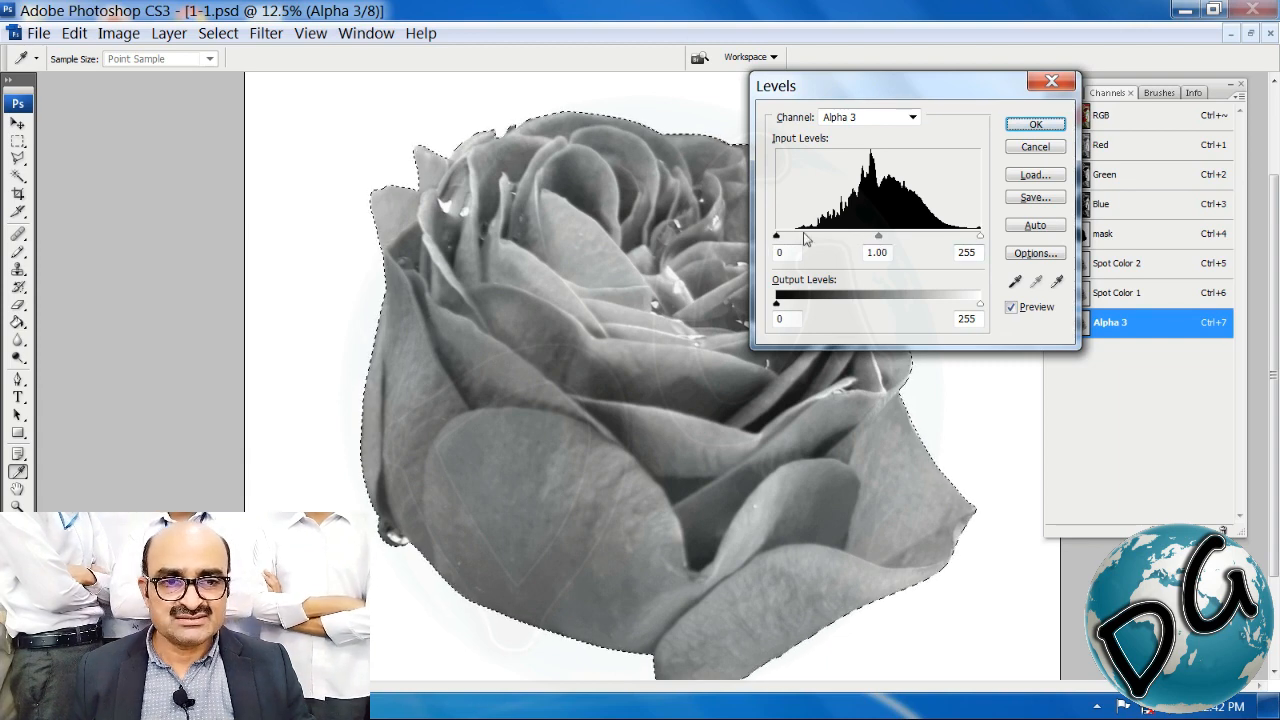
Step: Try a midtone input level of 0 on Alpha 3
drag(777, 237, 886, 254)
key(ctrl+z)
text(0)
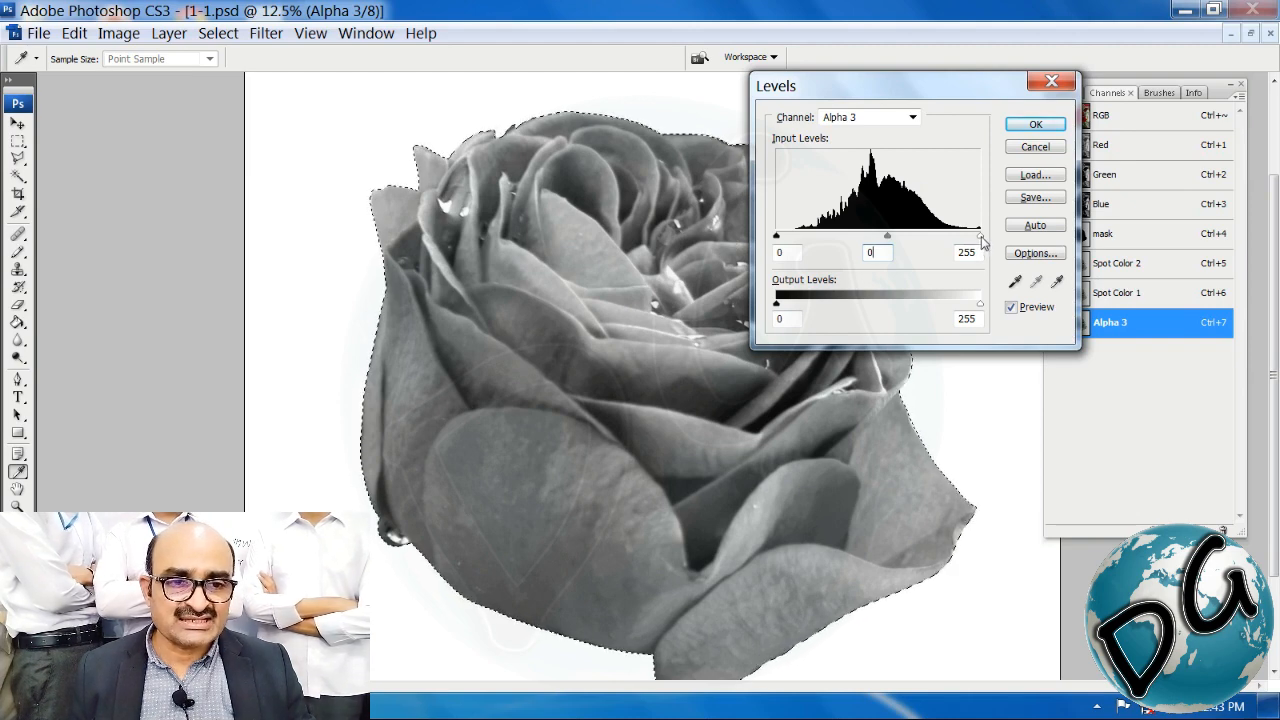
key(Tab)
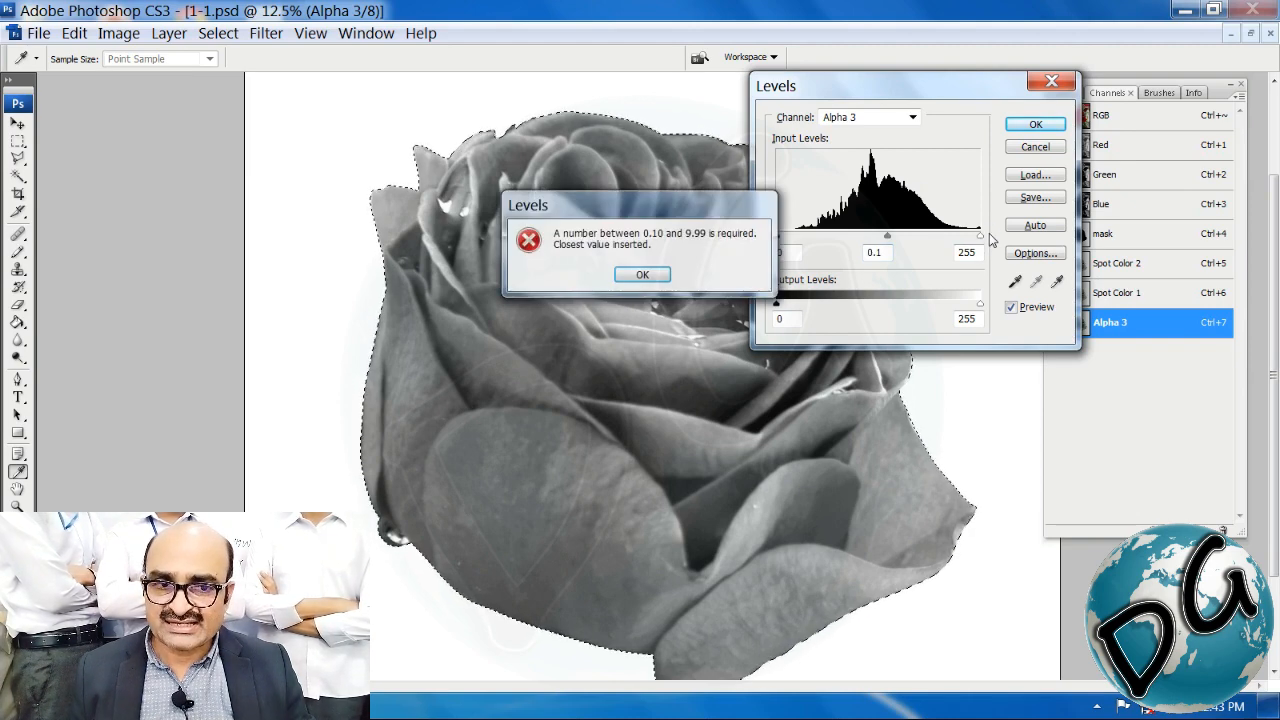
click(645, 275)
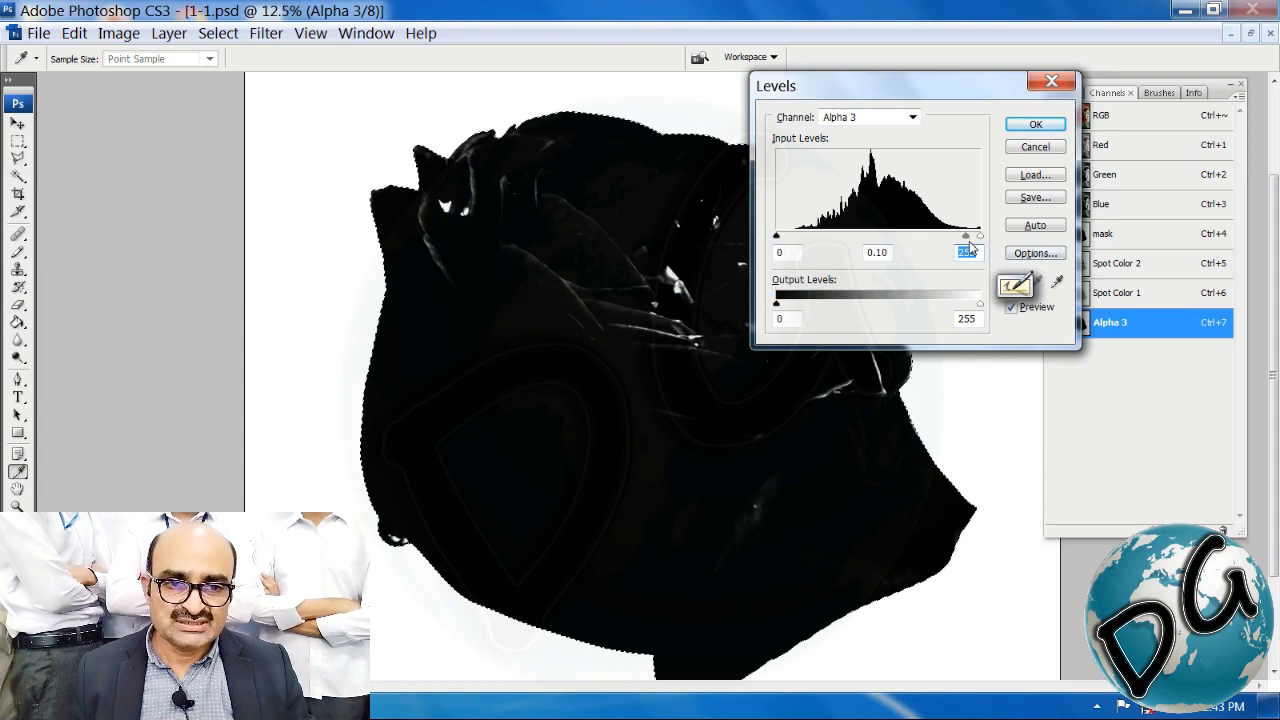
Step: Try midtone input levels of 1.23 and 0 and a white input level of 230 on Alpha 3
drag(966, 237, 864, 237)
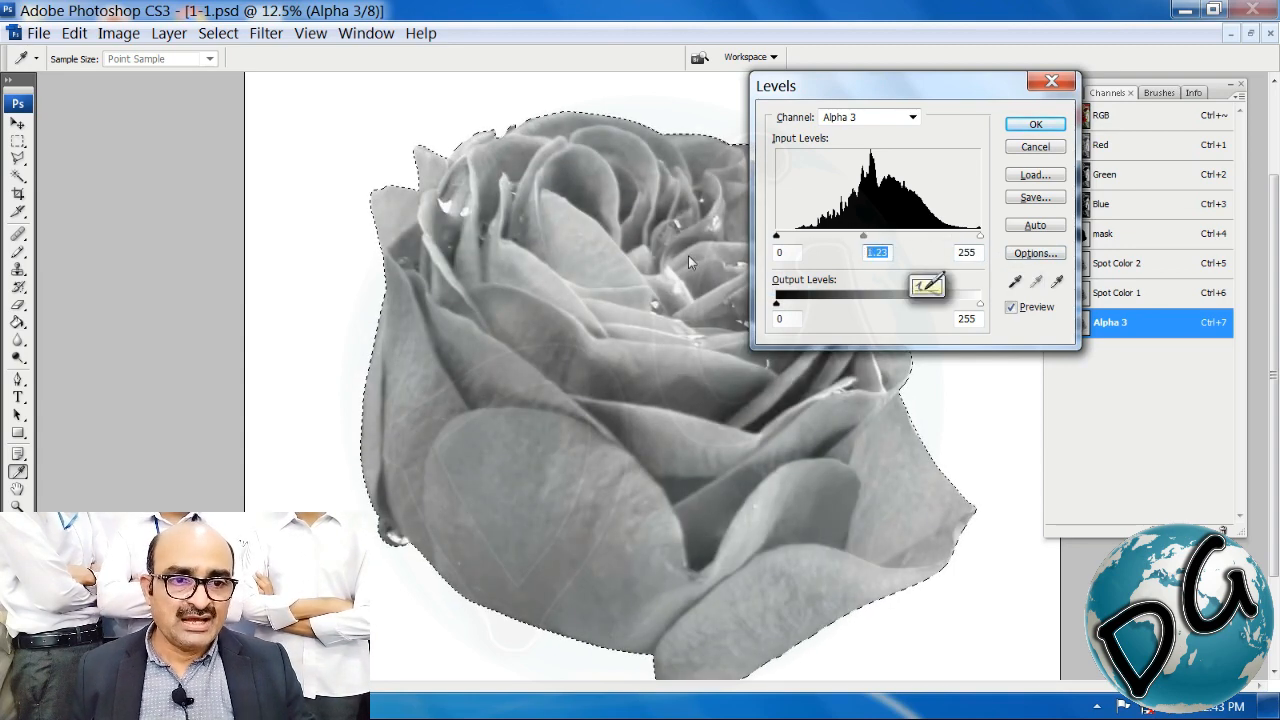
text(0)
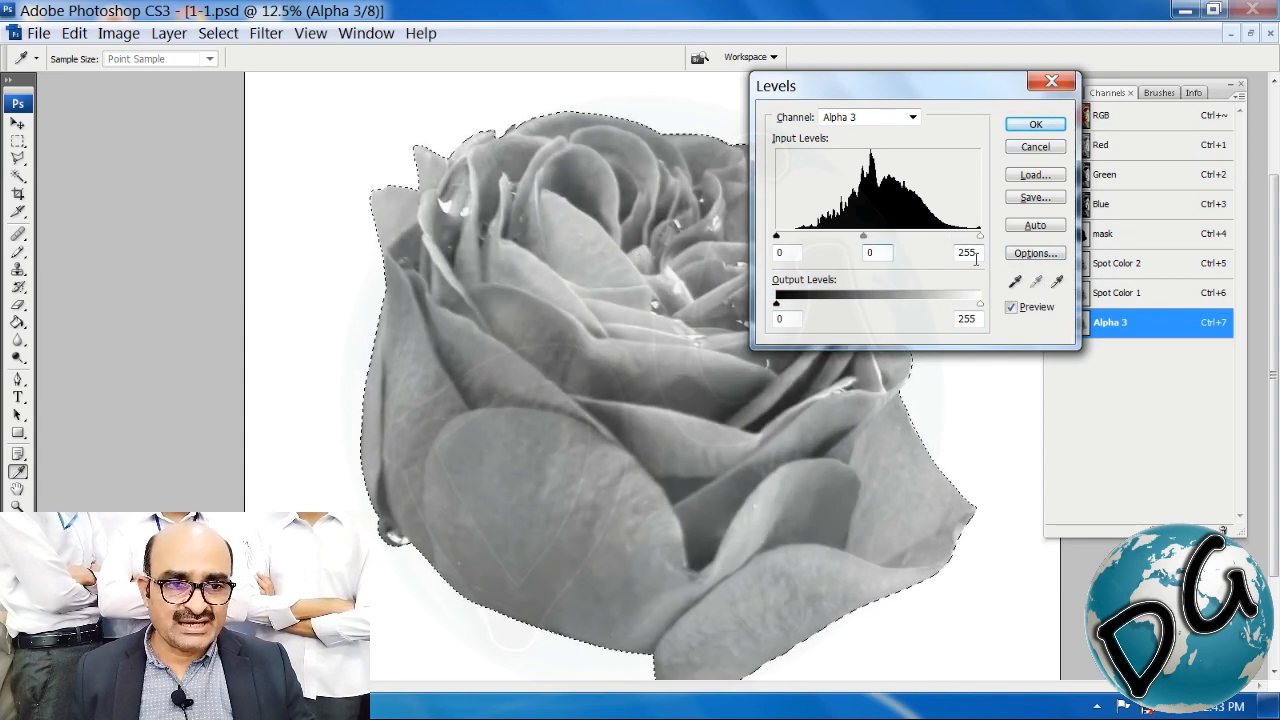
mouse_move(968, 240)
mouse_down()
mouse_move(869, 248)
mouse_move(984, 253)
mouse_up()
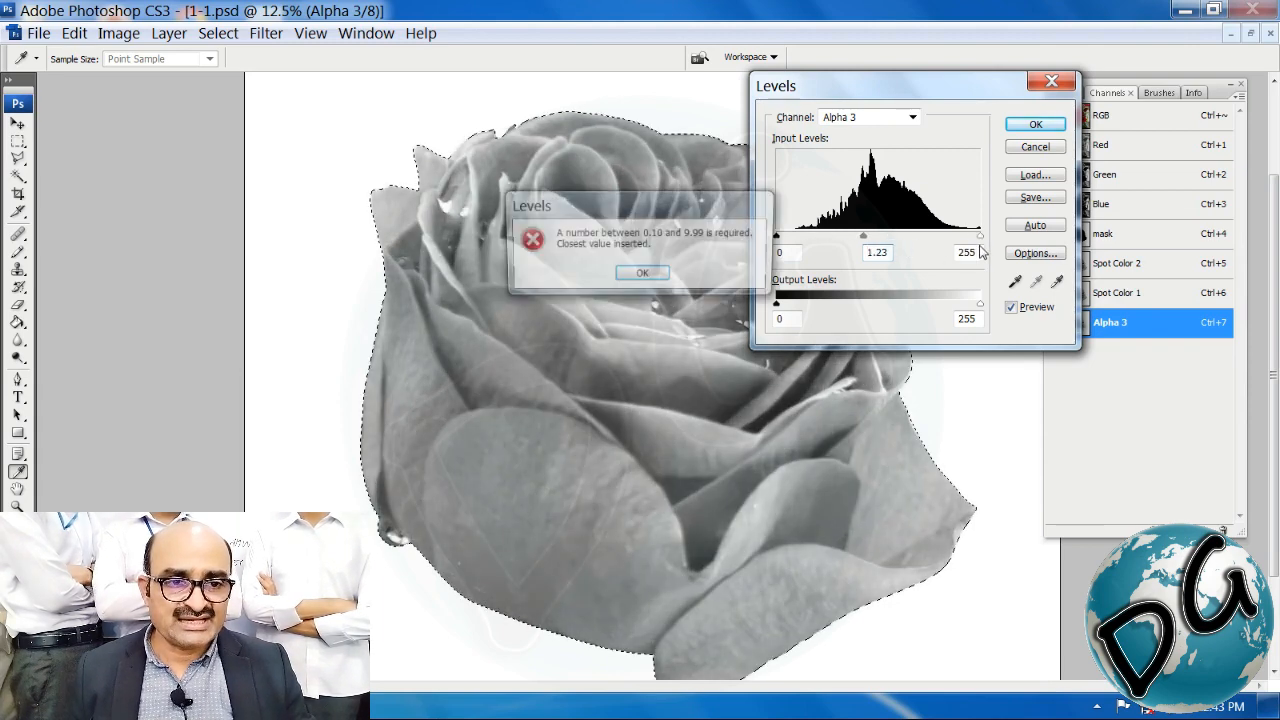
click(643, 276)
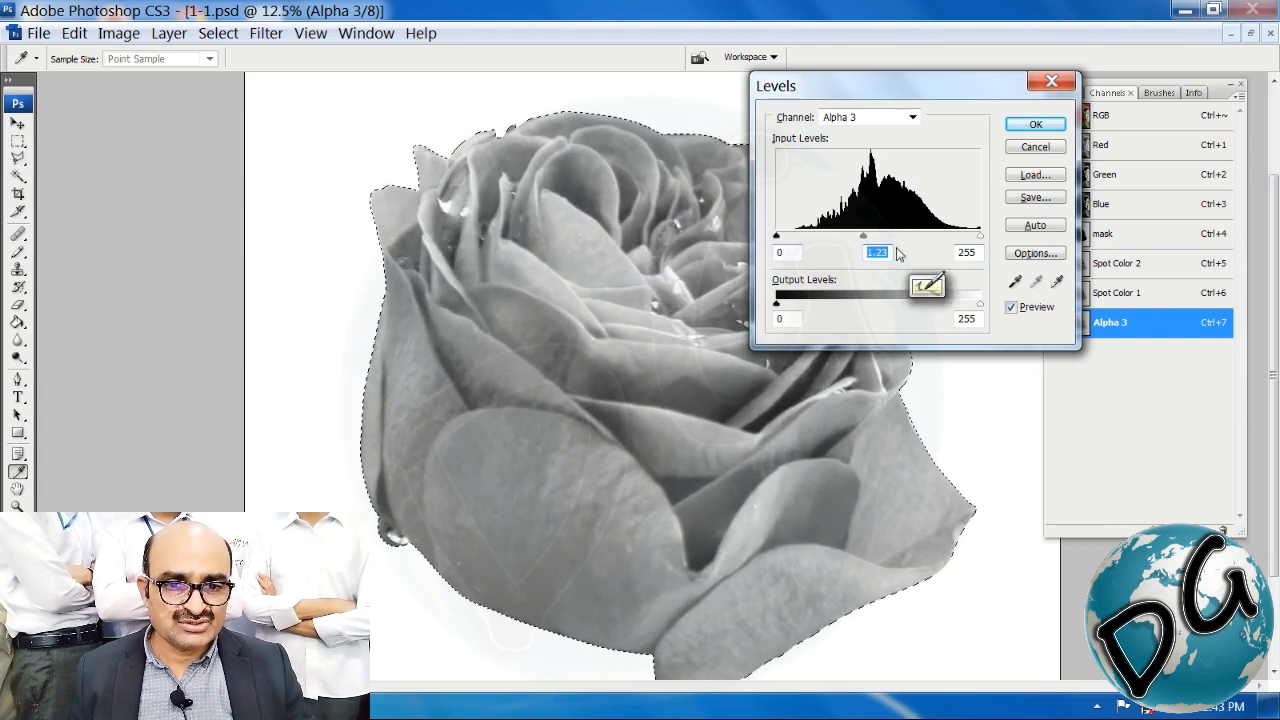
text(0)
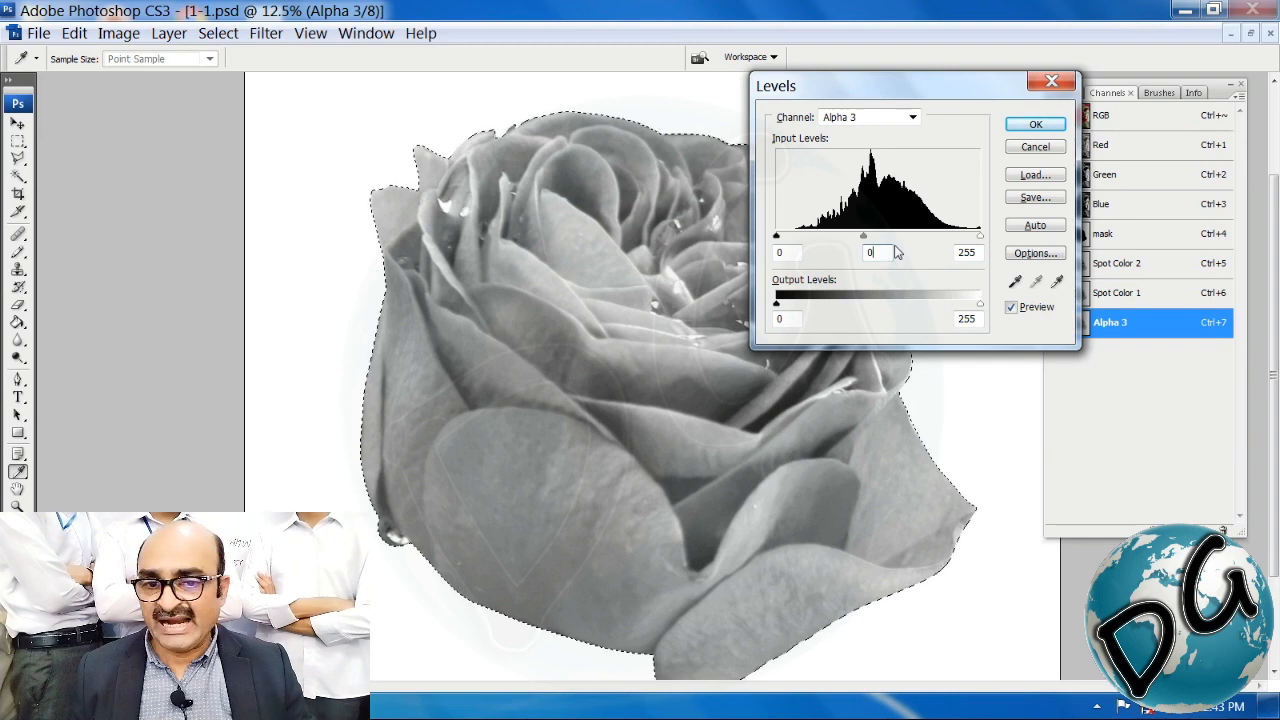
drag(980, 238, 960, 240)
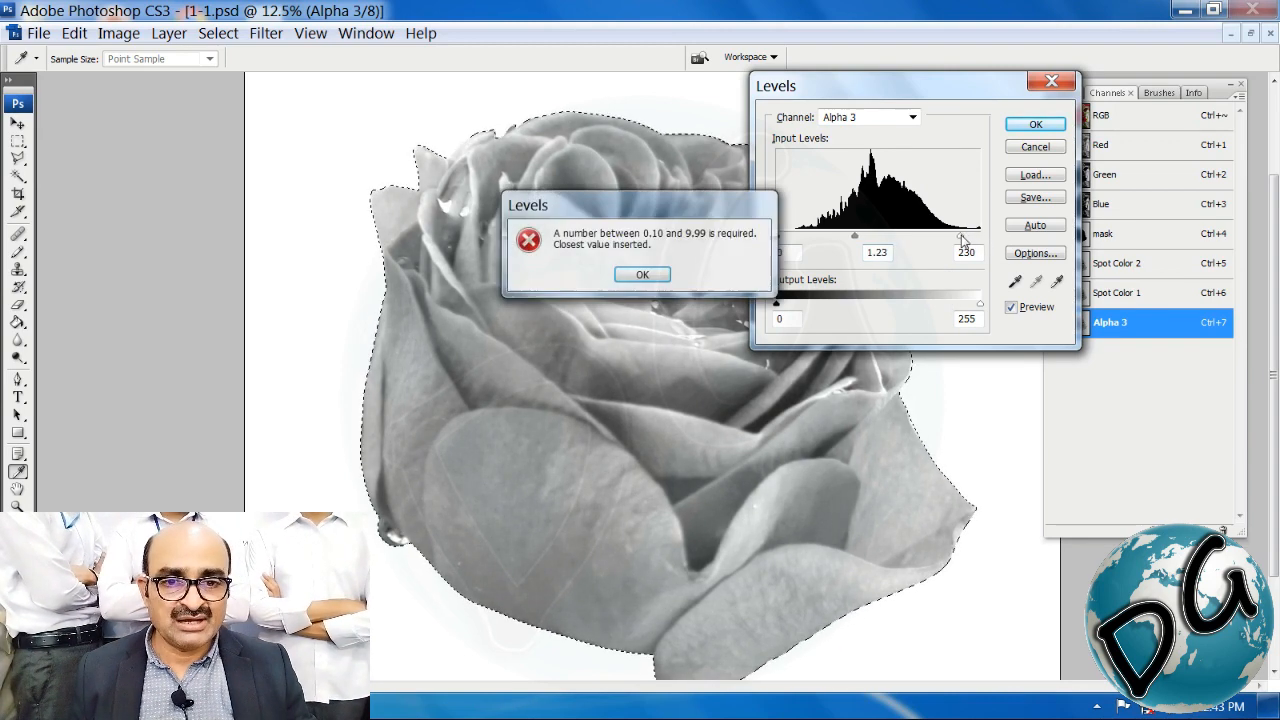
click(642, 275)
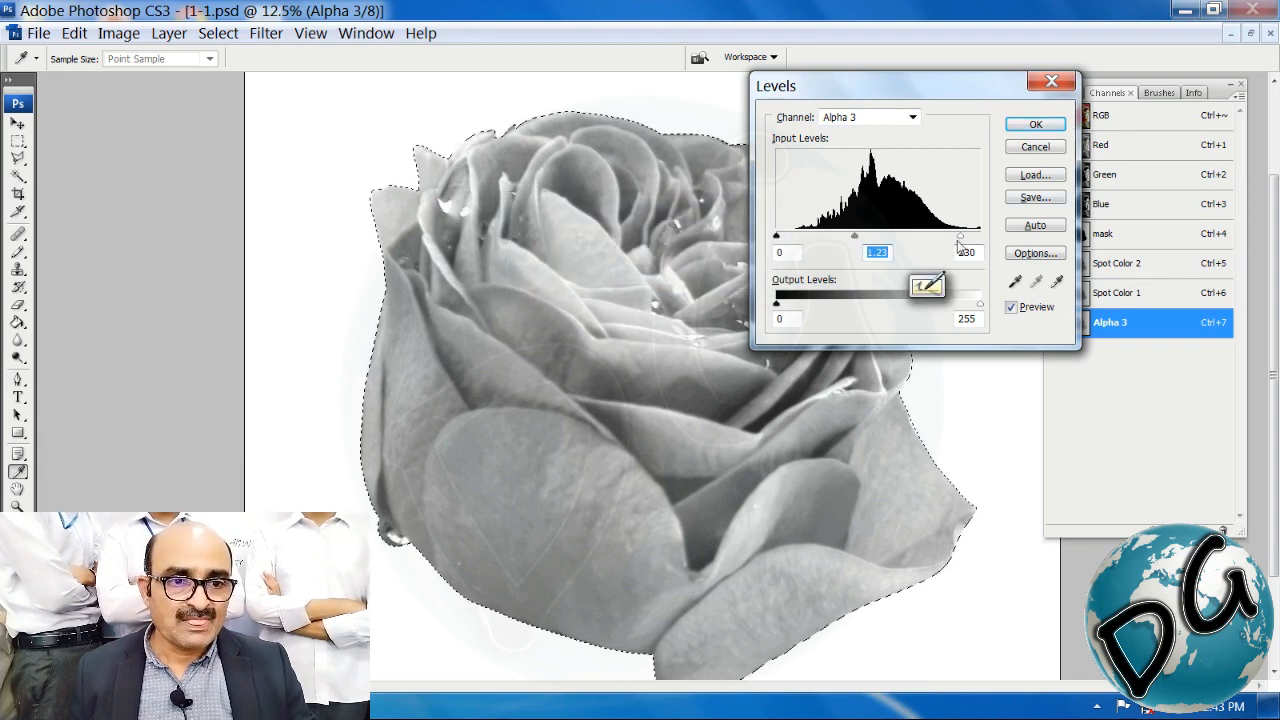
Step: Apply Levels to Alpha 3 with a black input of 0, a midtone input of 0.81 and a white input of 121
drag(961, 240, 953, 243)
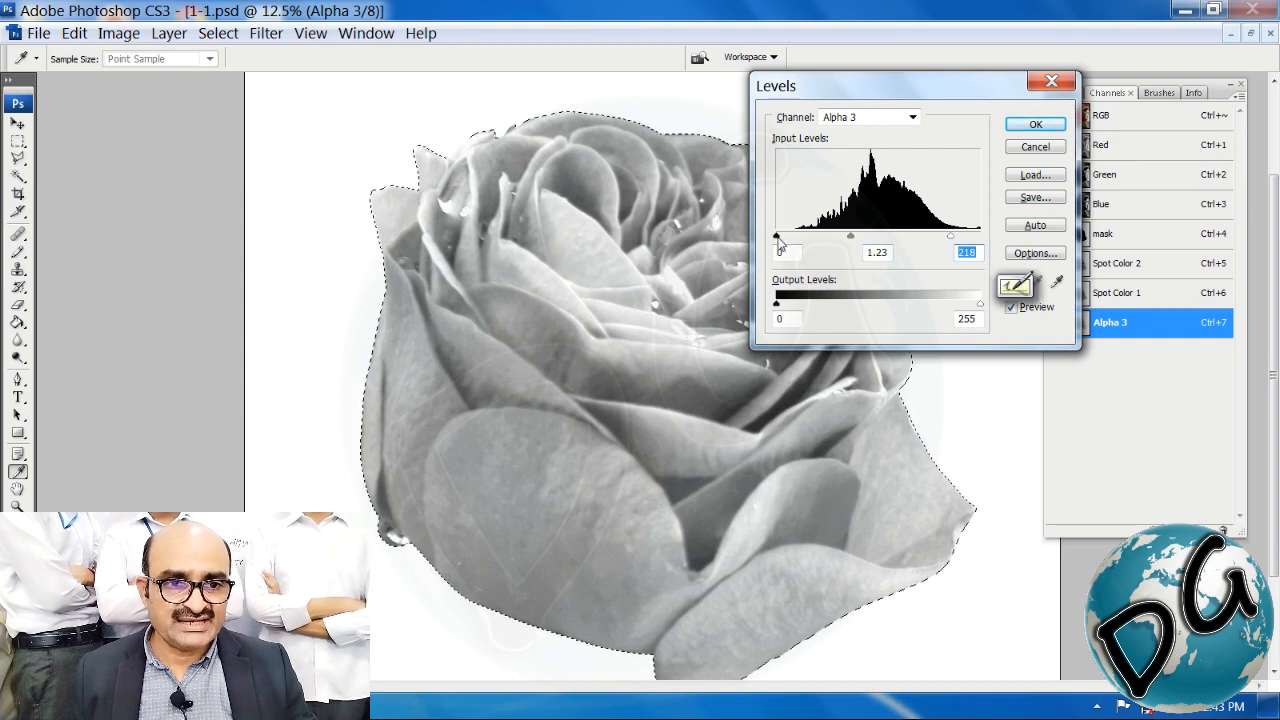
drag(853, 240, 872, 243)
drag(953, 241, 790, 242)
click(903, 249)
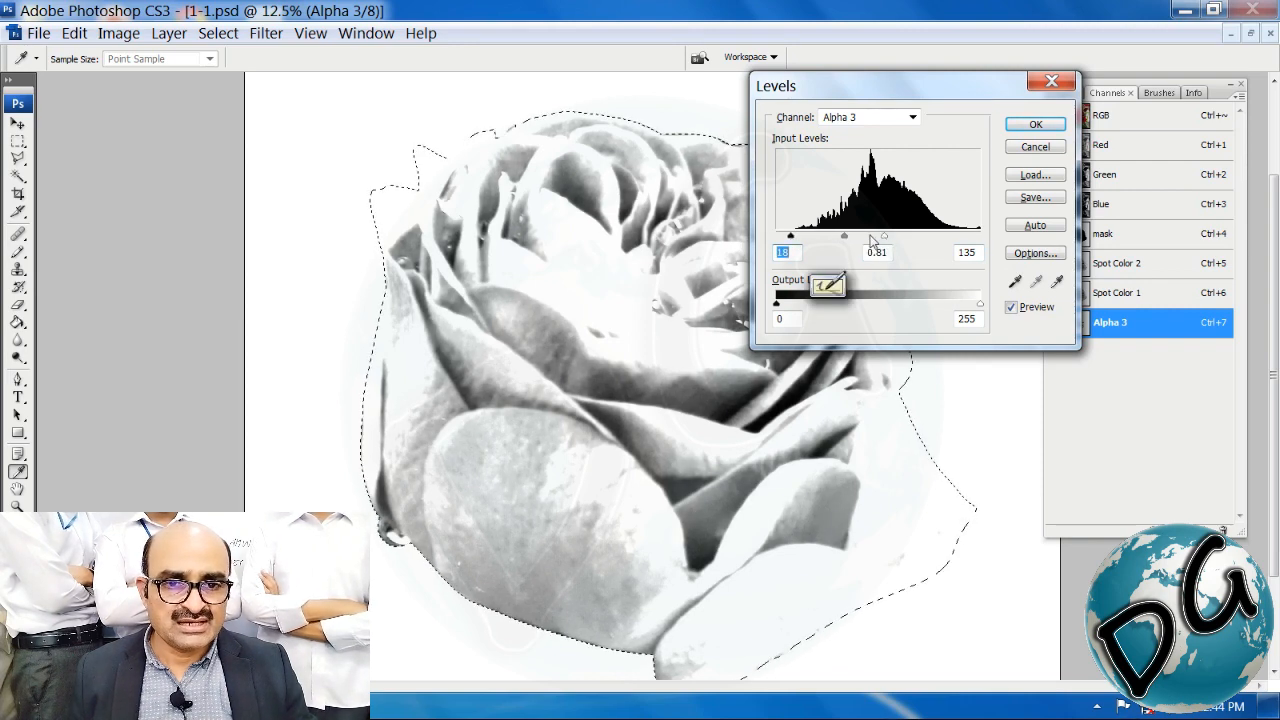
mouse_move(884, 241)
mouse_down()
mouse_move(841, 242)
mouse_move(873, 239)
mouse_up()
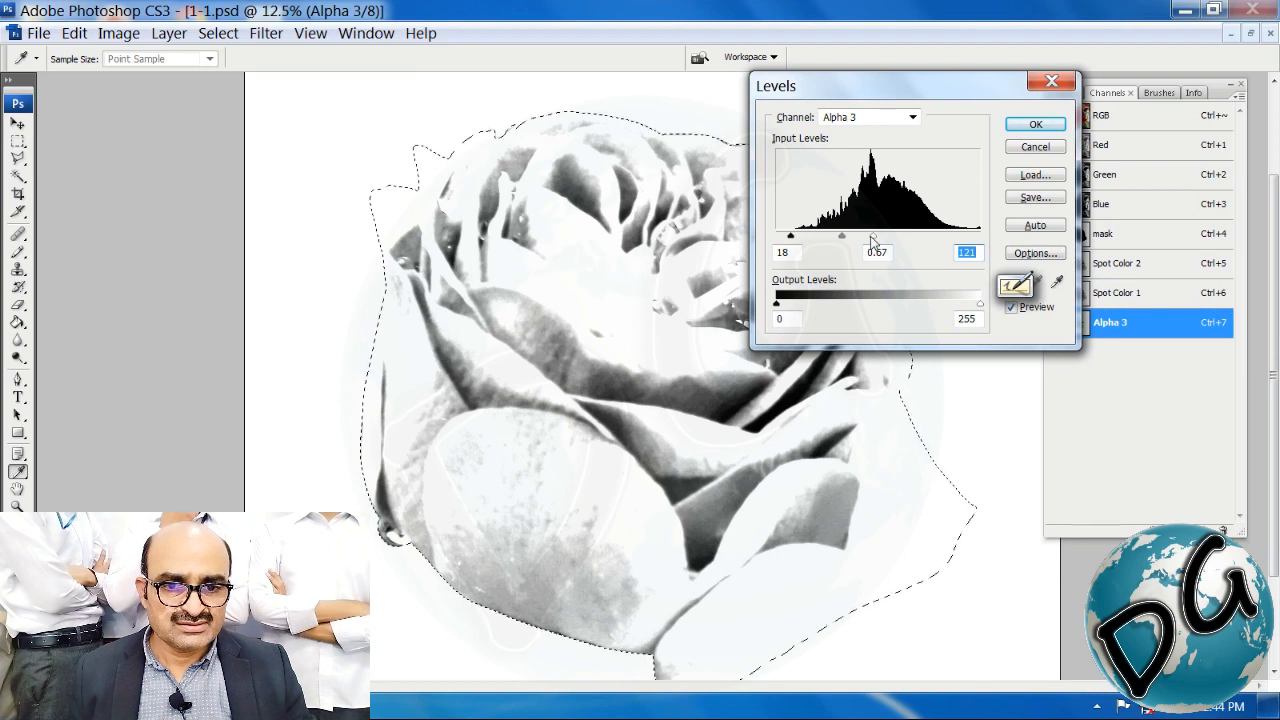
drag(792, 240, 833, 244)
key(Tab)
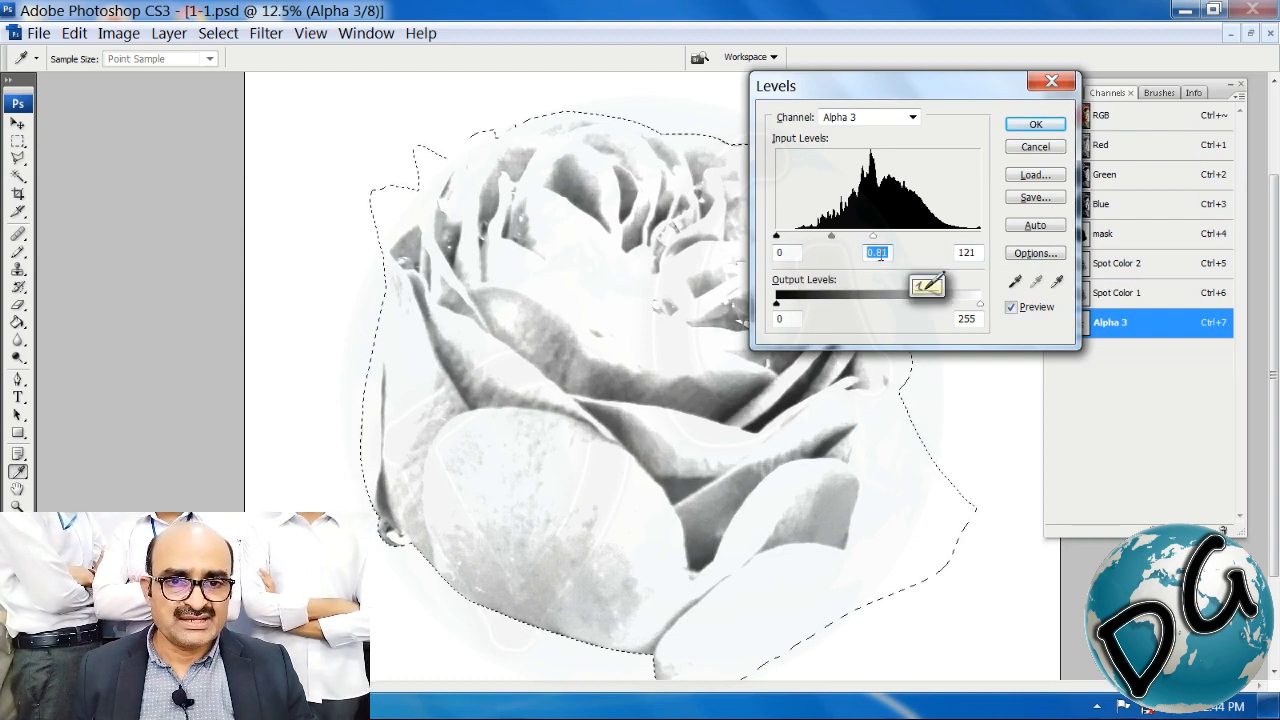
click(1036, 124)
key(w)
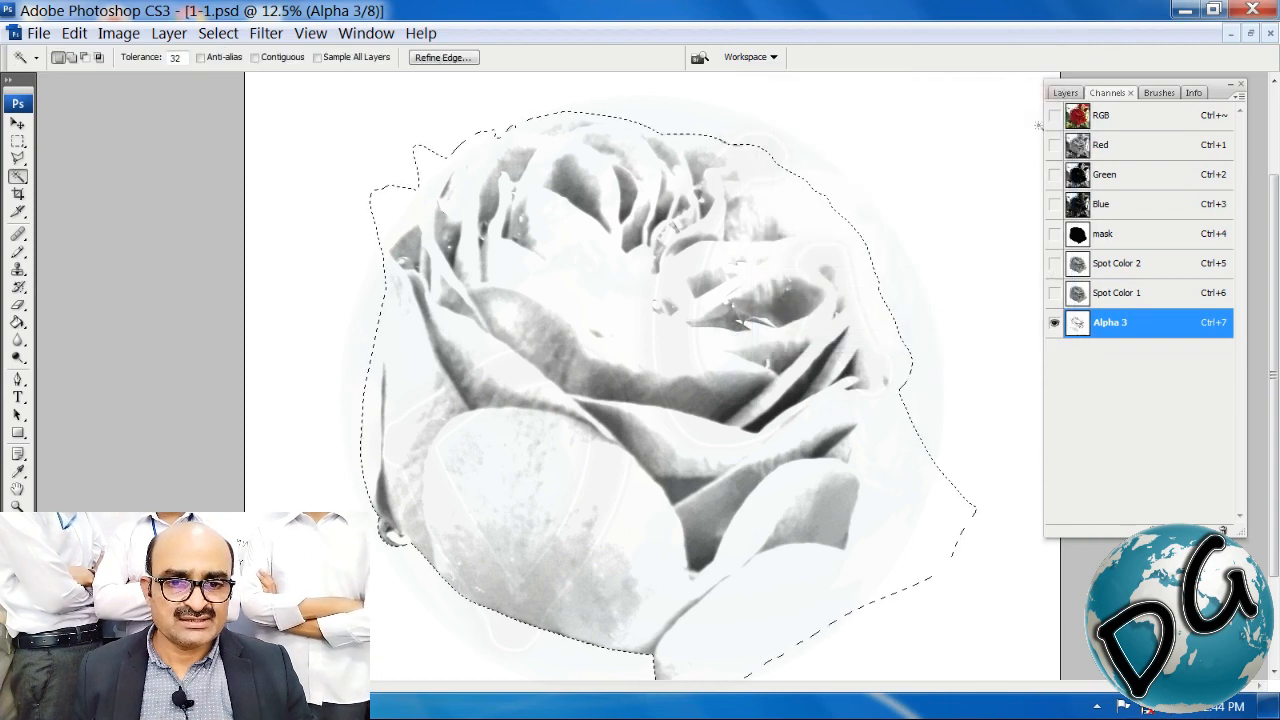
Step: Show only Spot Color 1 and apply Levels with a black input of 10, a midtone input of 1.69 and a white input of 170
click(1076, 296)
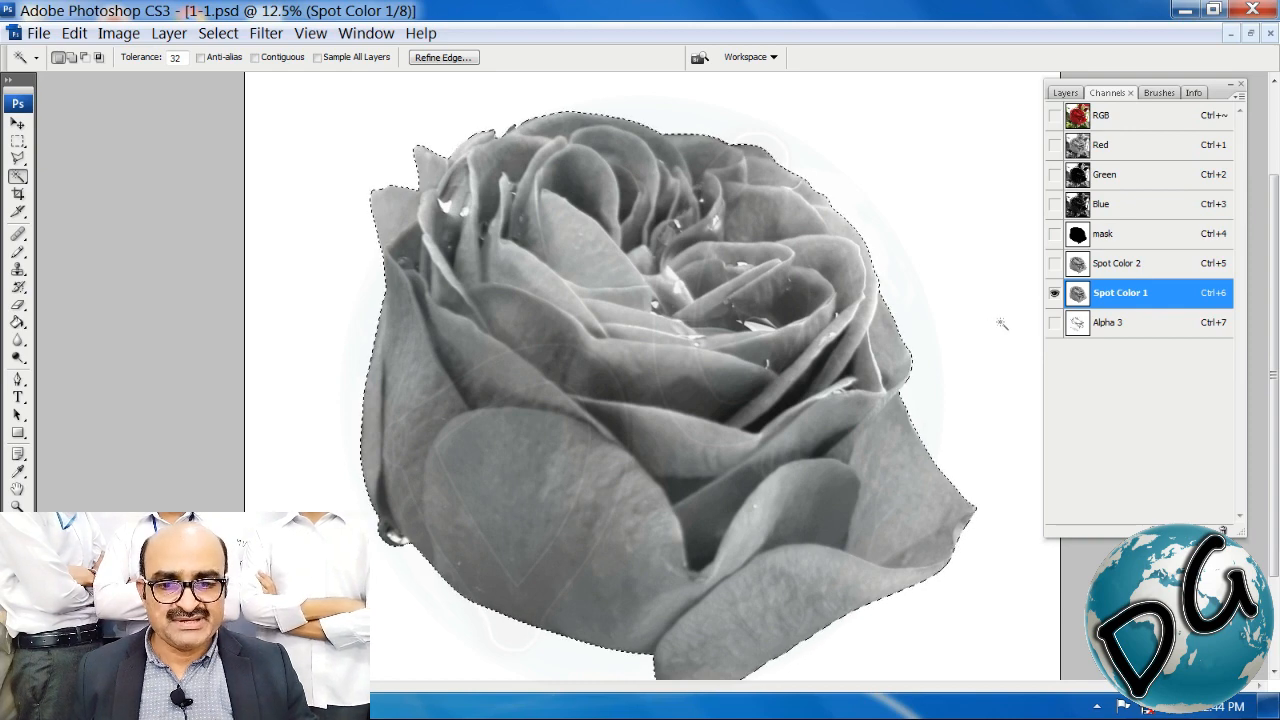
key(ctrl+l)
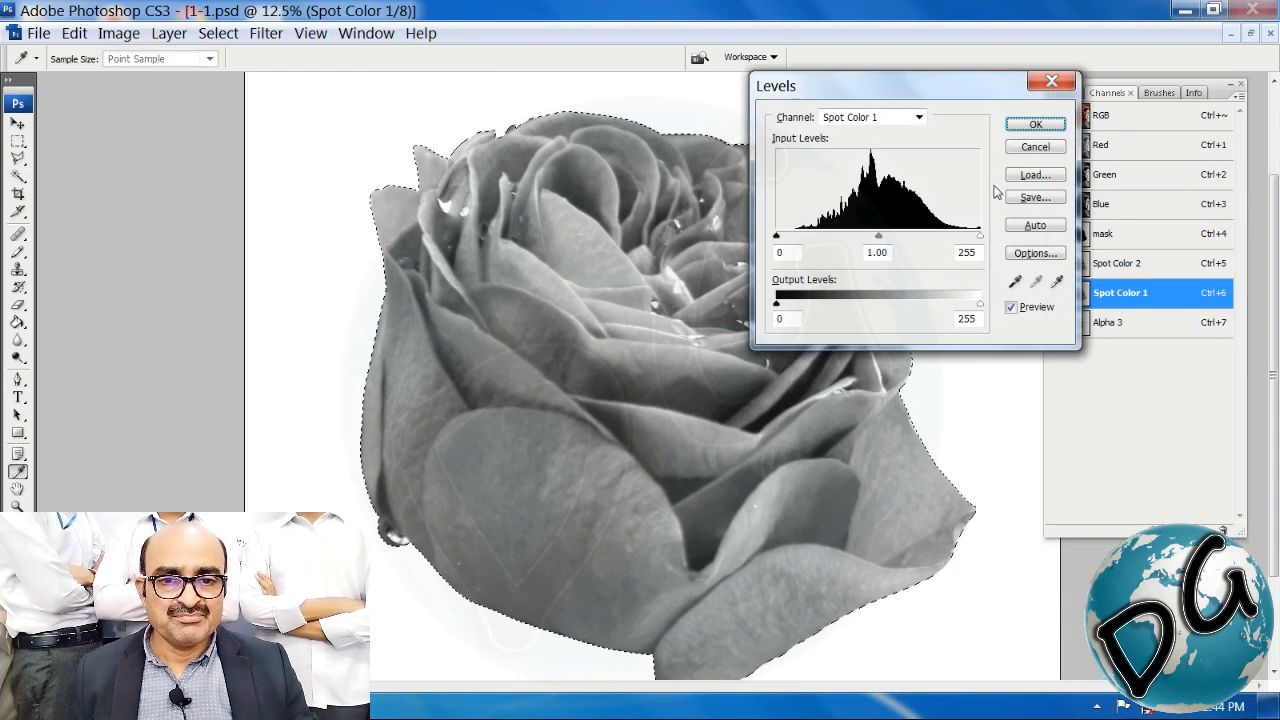
drag(976, 237, 843, 241)
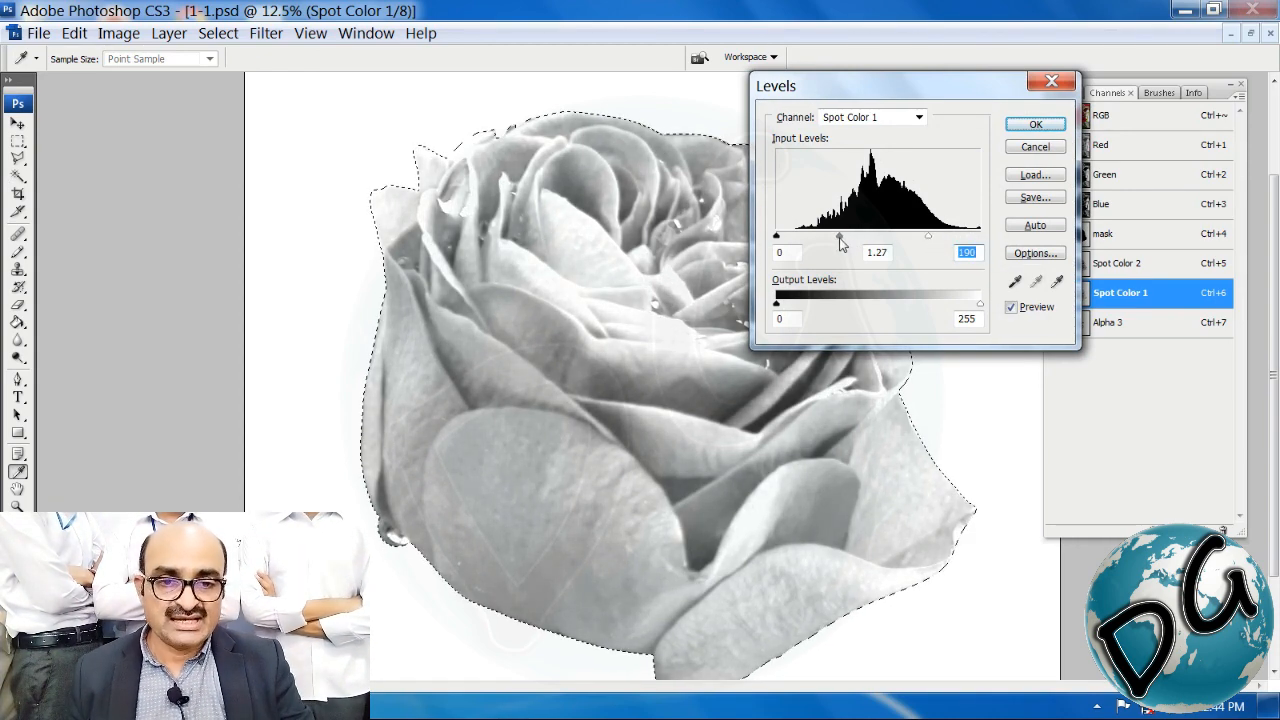
drag(927, 238, 928, 243)
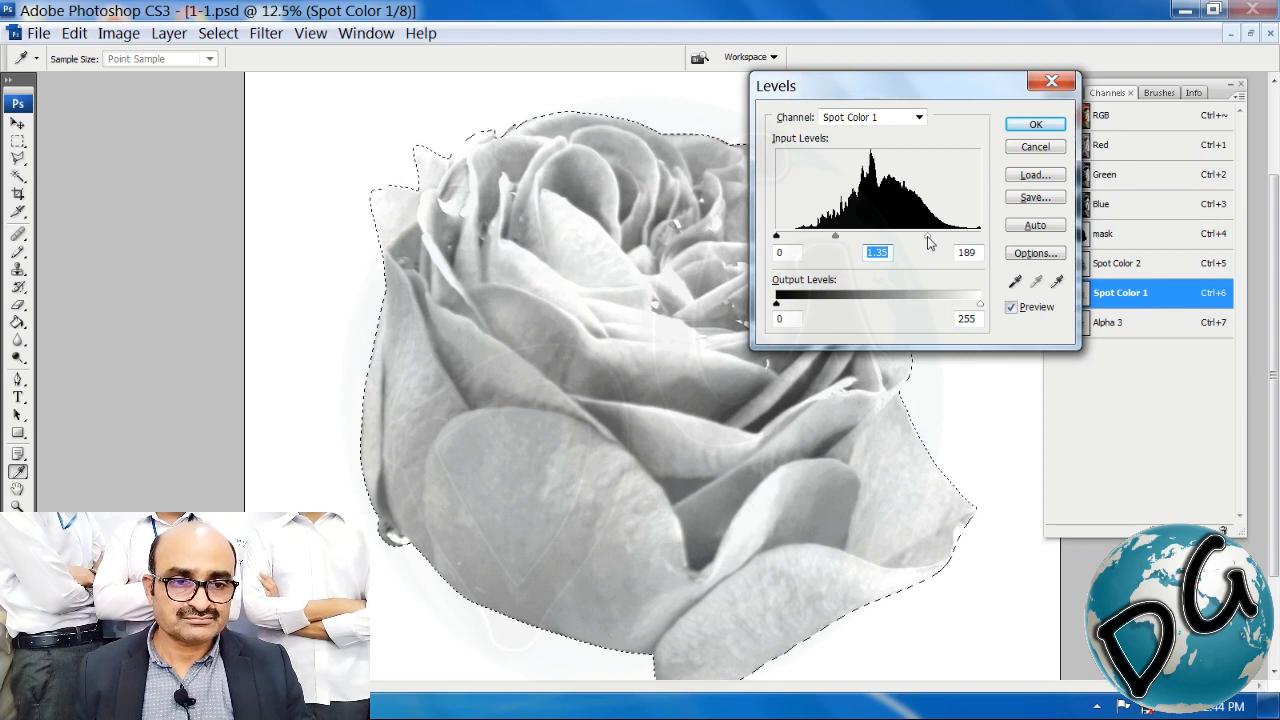
drag(835, 238, 786, 242)
click(785, 240)
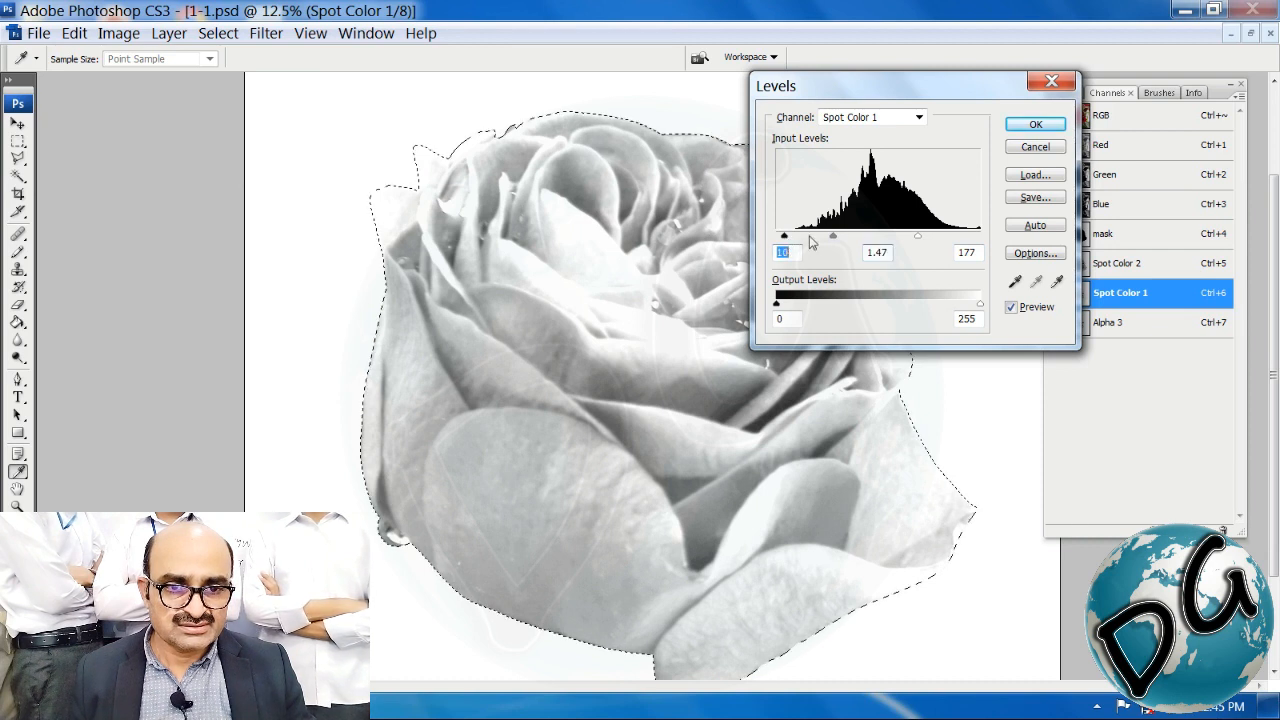
click(912, 238)
drag(835, 240, 825, 245)
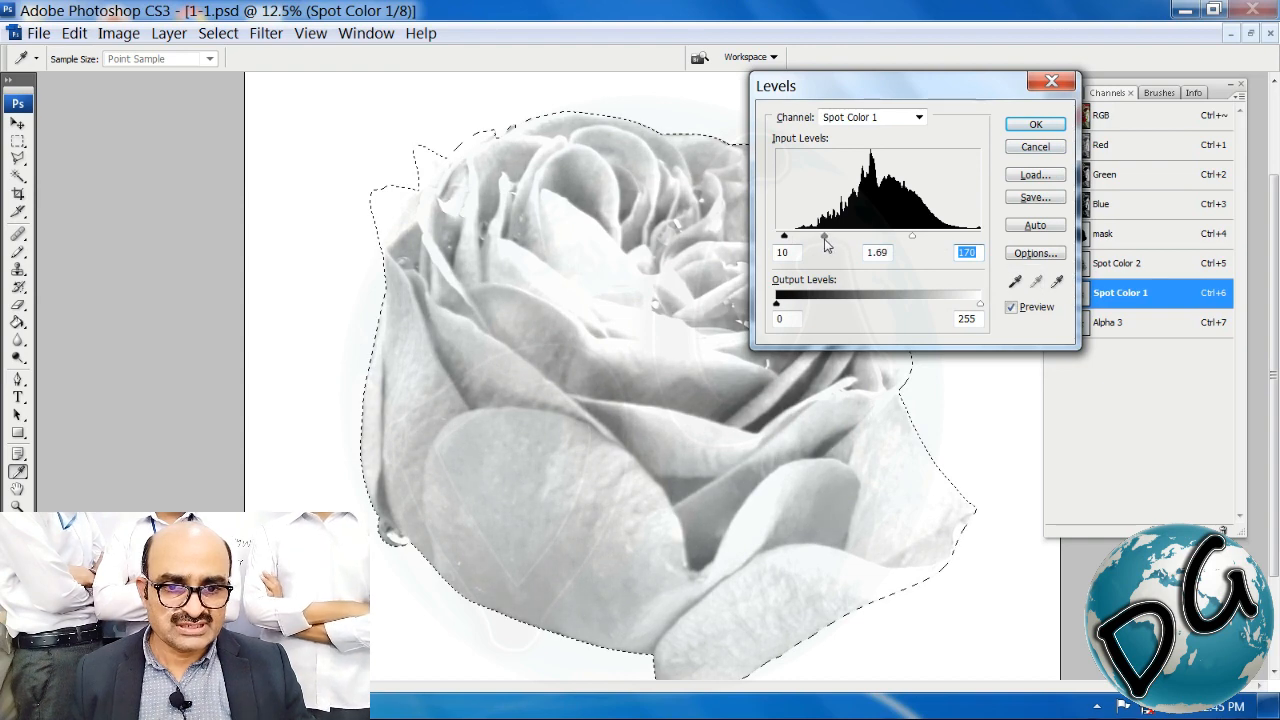
click(1036, 125)
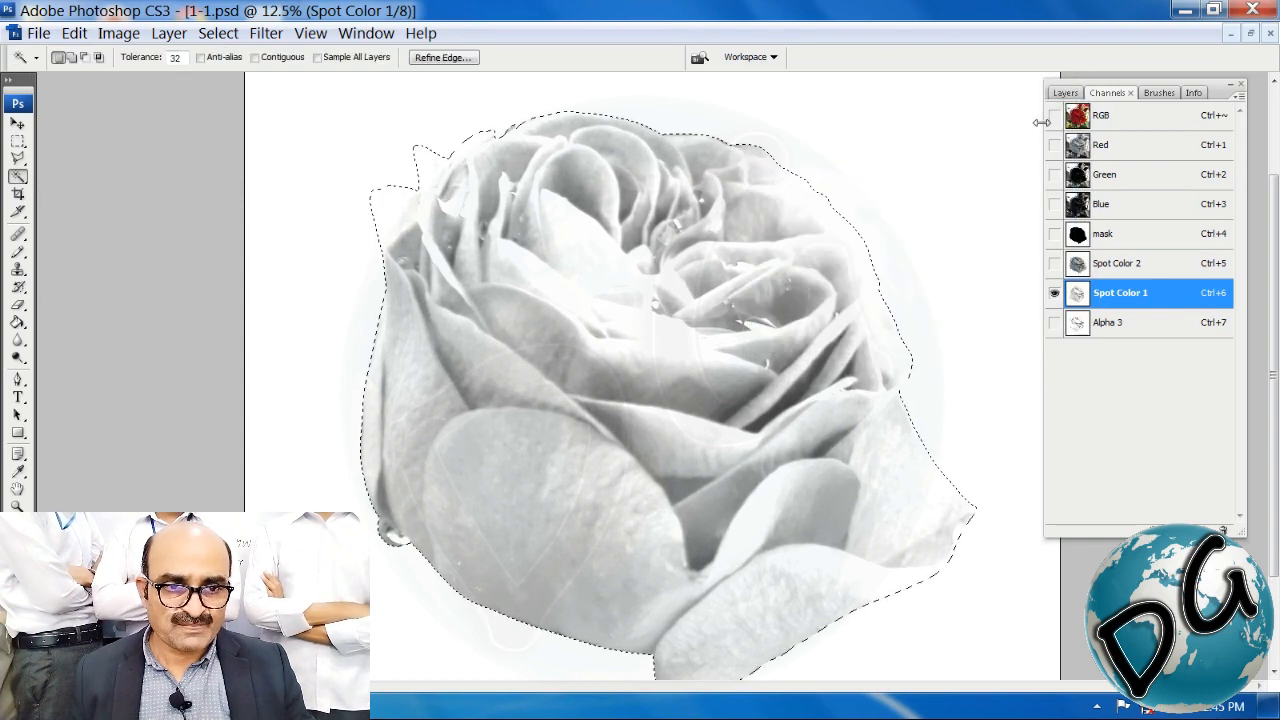
Step: Show only Spot Color 2 and lighten it with Levels by lowering its white input level
click(1080, 266)
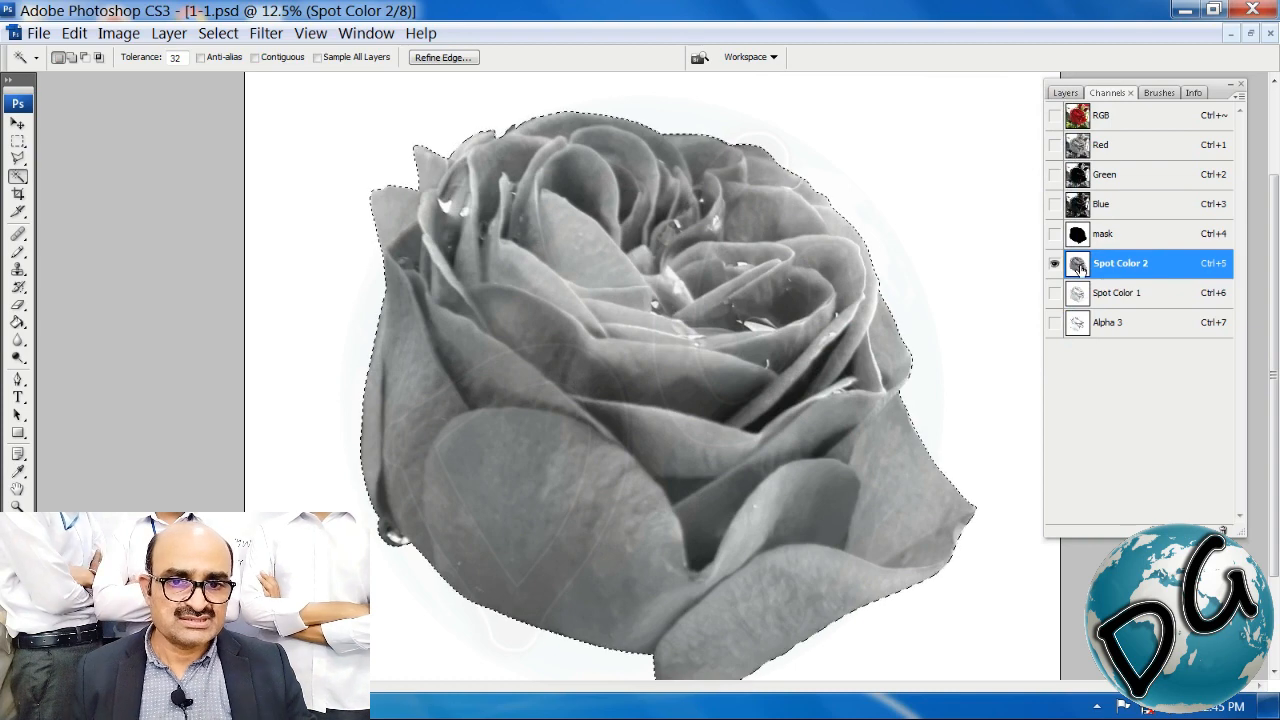
key(ctrl+l)
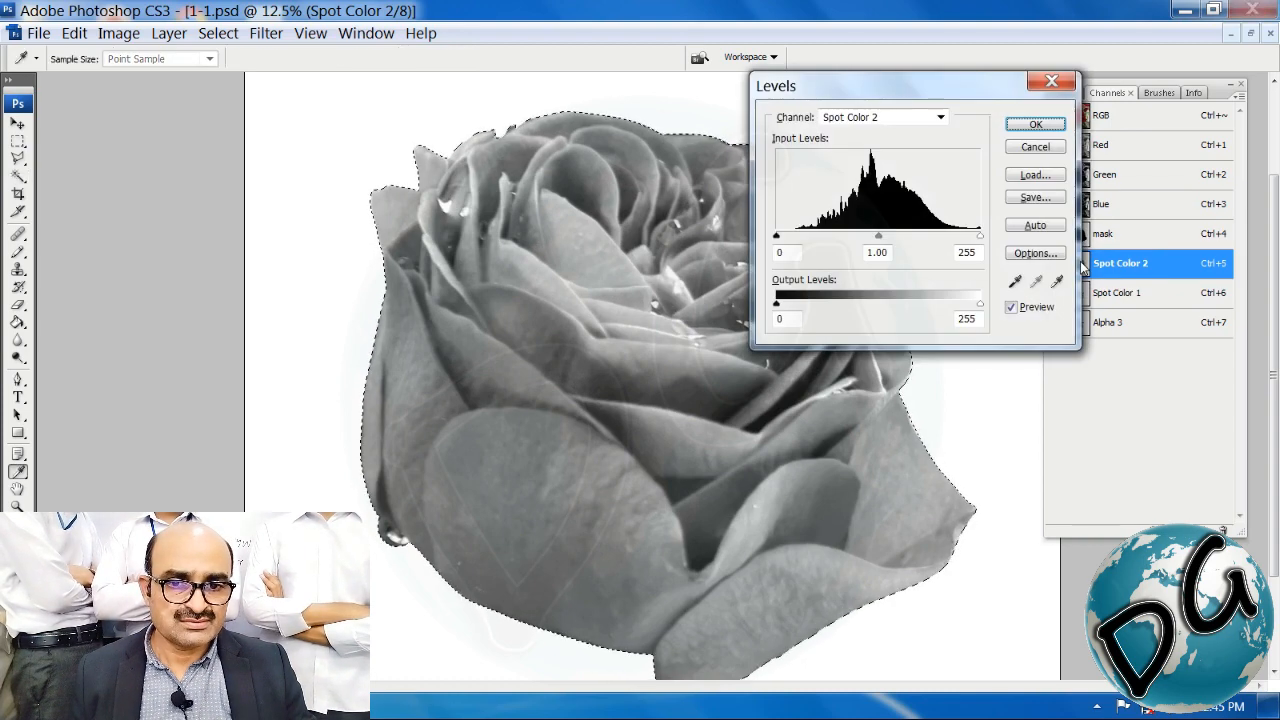
drag(981, 242, 940, 246)
click(1032, 124)
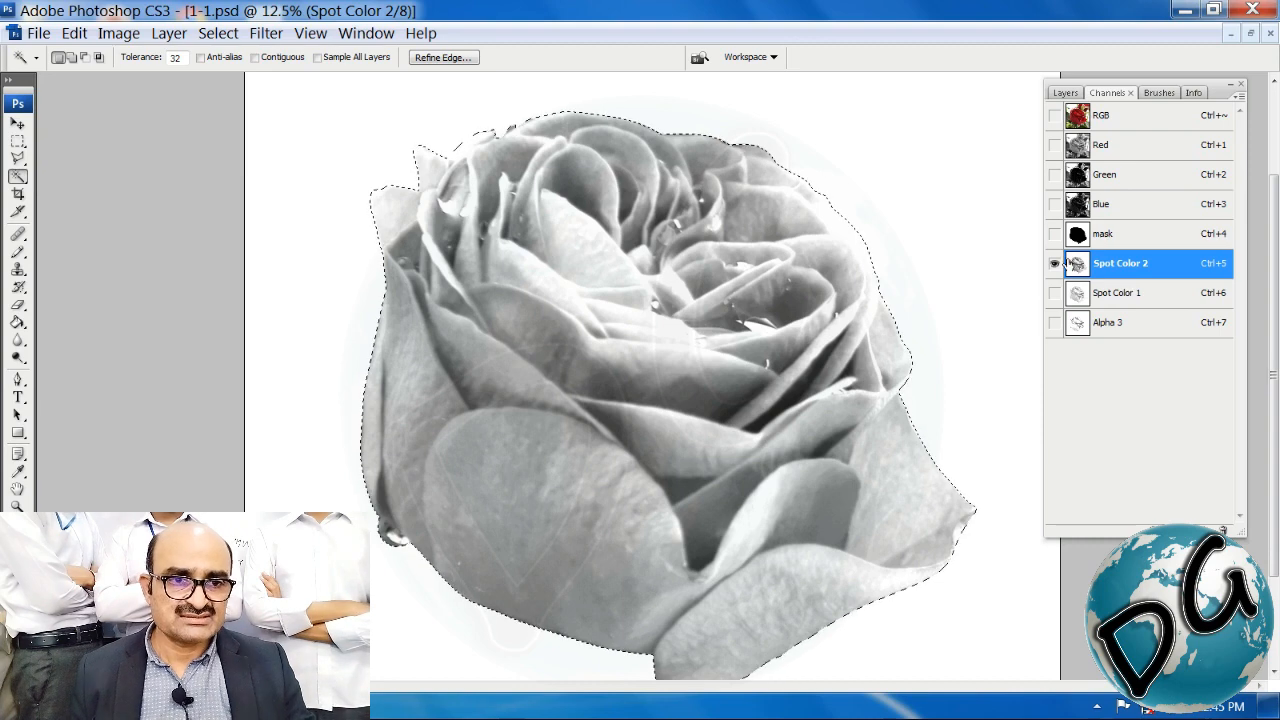
Step: Preview Spot Color 2 together with the mask, and examine the original RGB rose up close and as a whole
click(1055, 234)
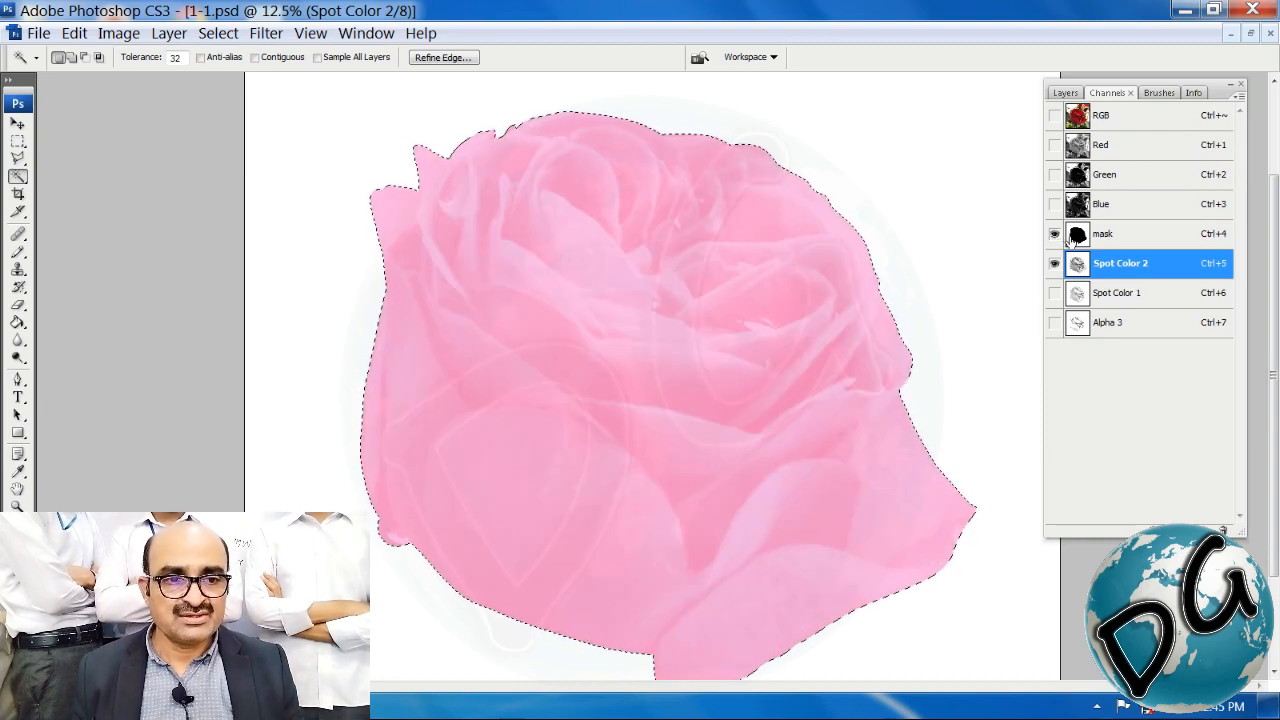
click(1100, 117)
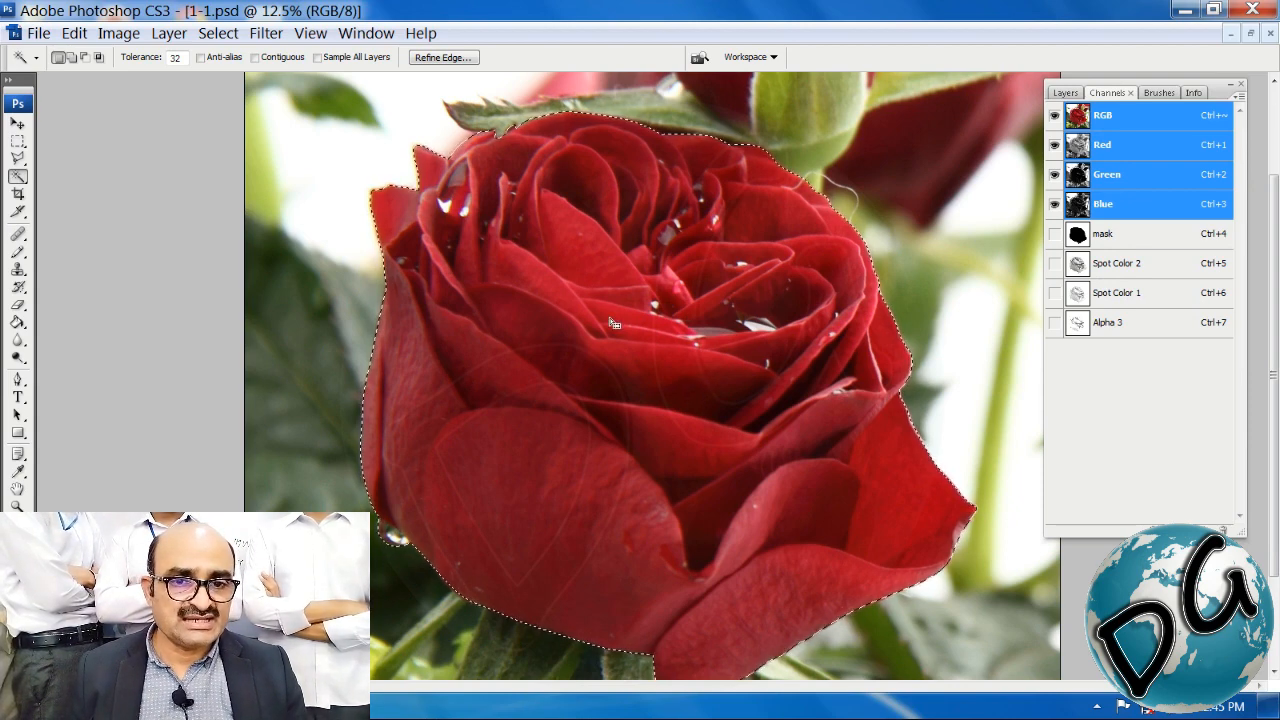
drag(800, 287, 642, 383)
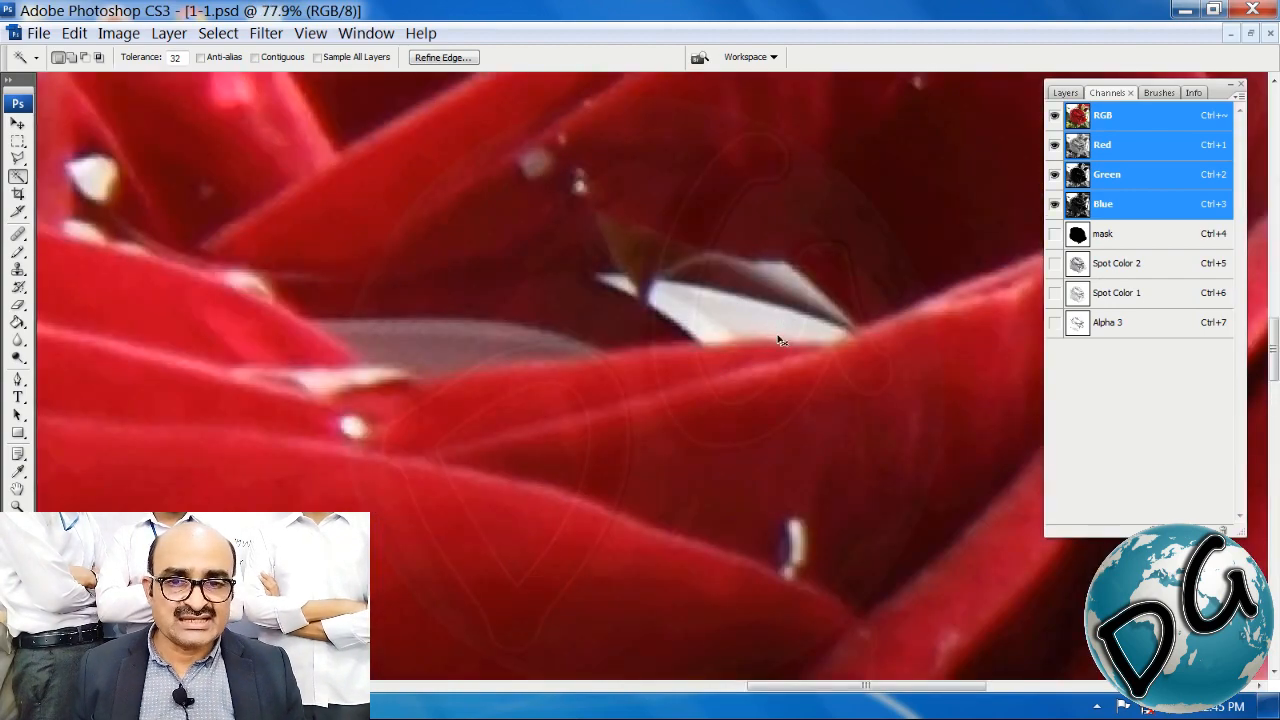
key(ctrl+minus)
key(ctrl+minus)
key(ctrl+minus)
drag(835, 357, 765, 367)
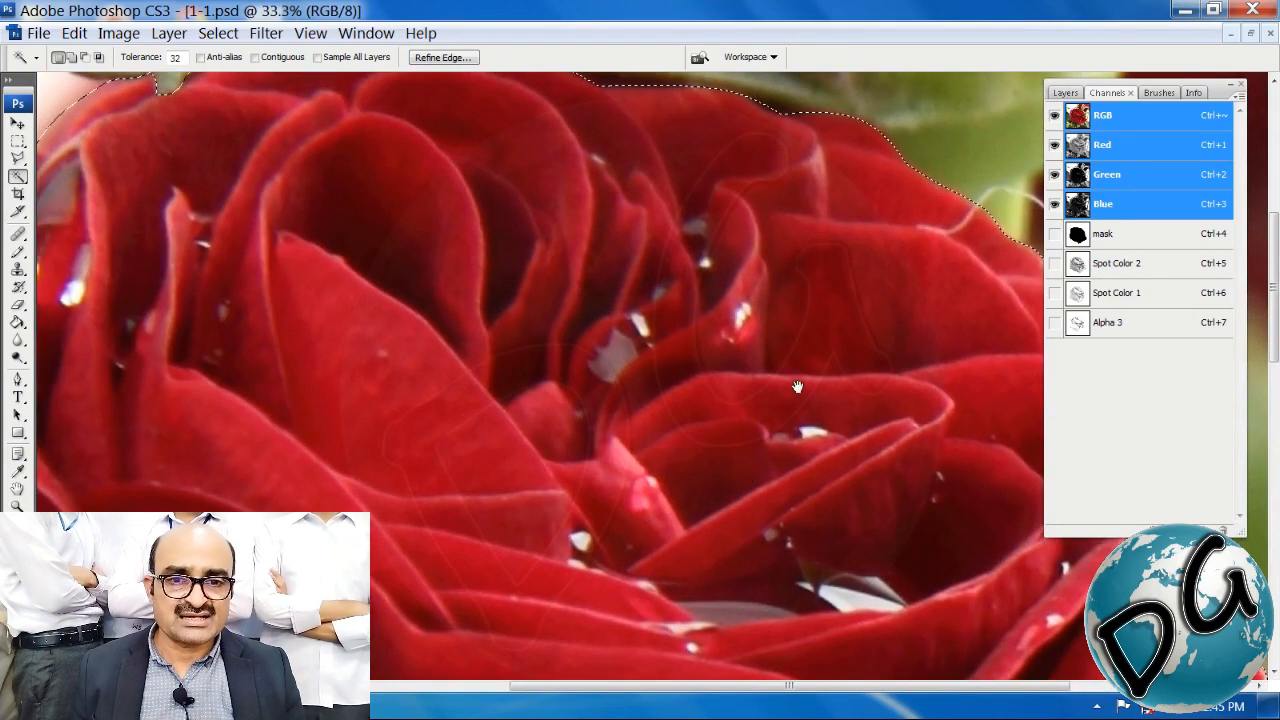
key(ctrl+minus)
key(ctrl+minus)
key(ctrl+minus)
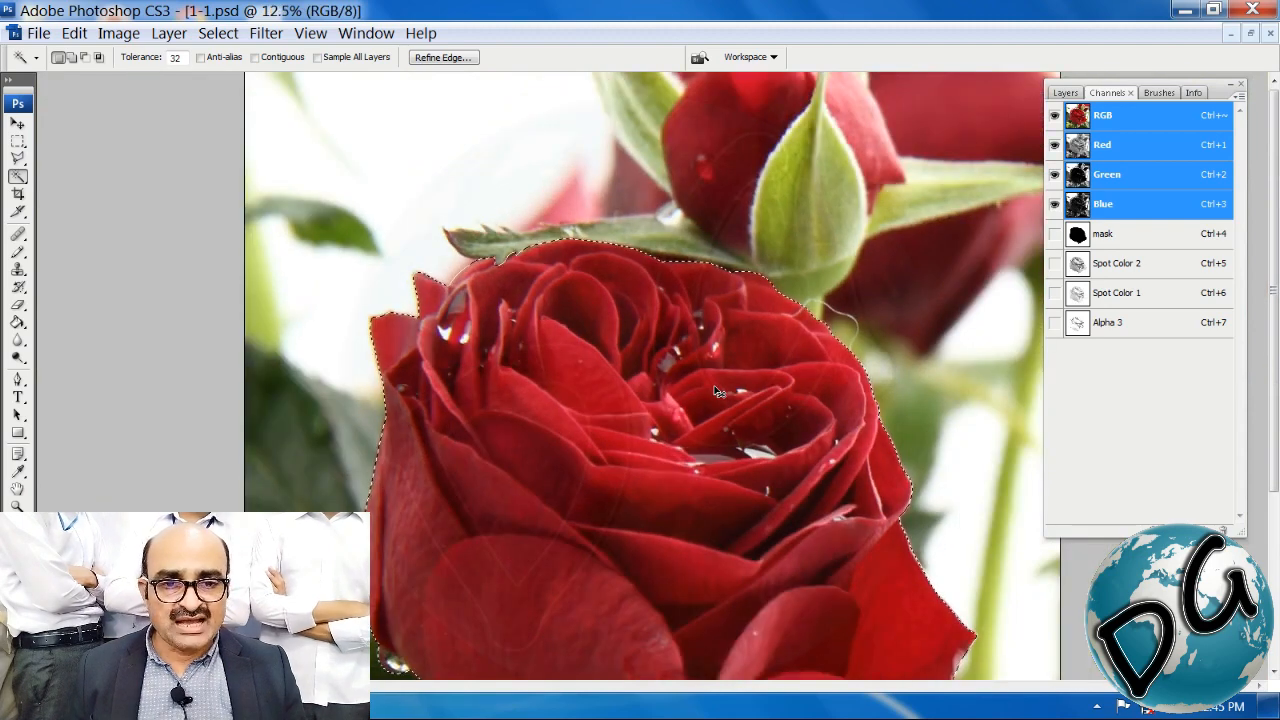
key(ctrl+minus)
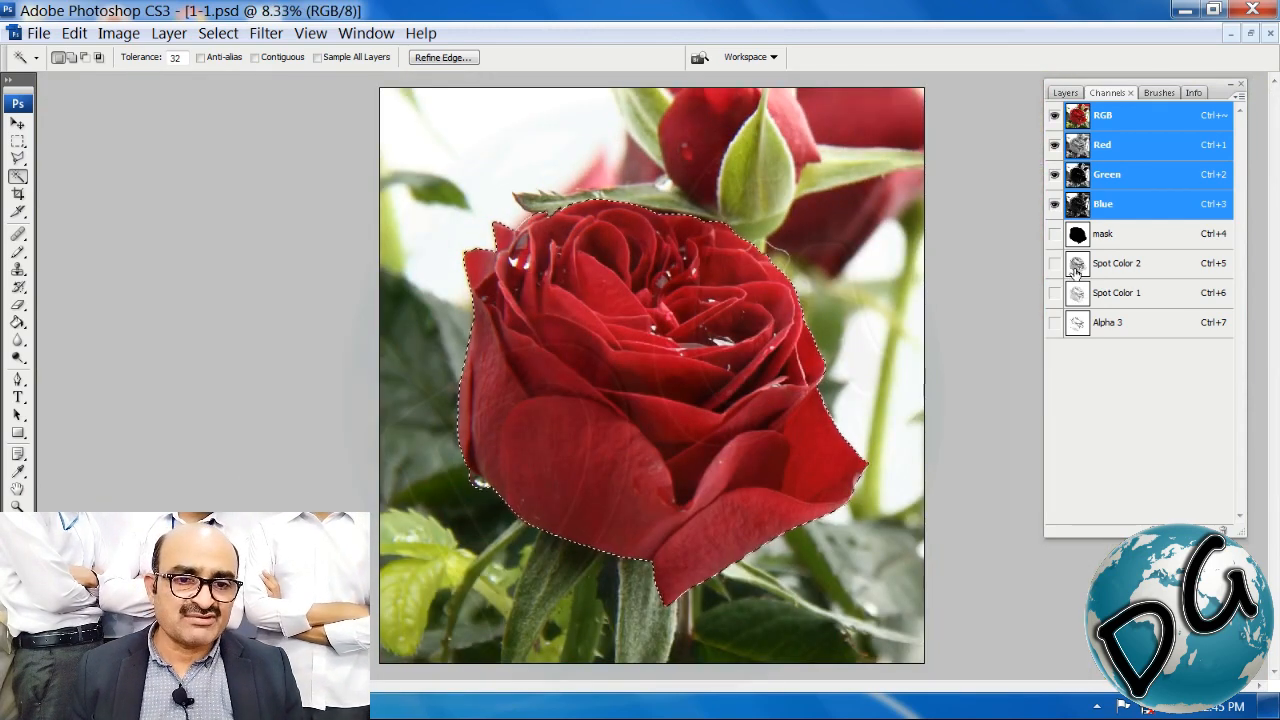
Step: Compare the combined Spot Color 2, Spot Color 1 and Alpha 3 channels without the RGB image, and view Alpha 3 alone up close
drag(1054, 263, 1054, 322)
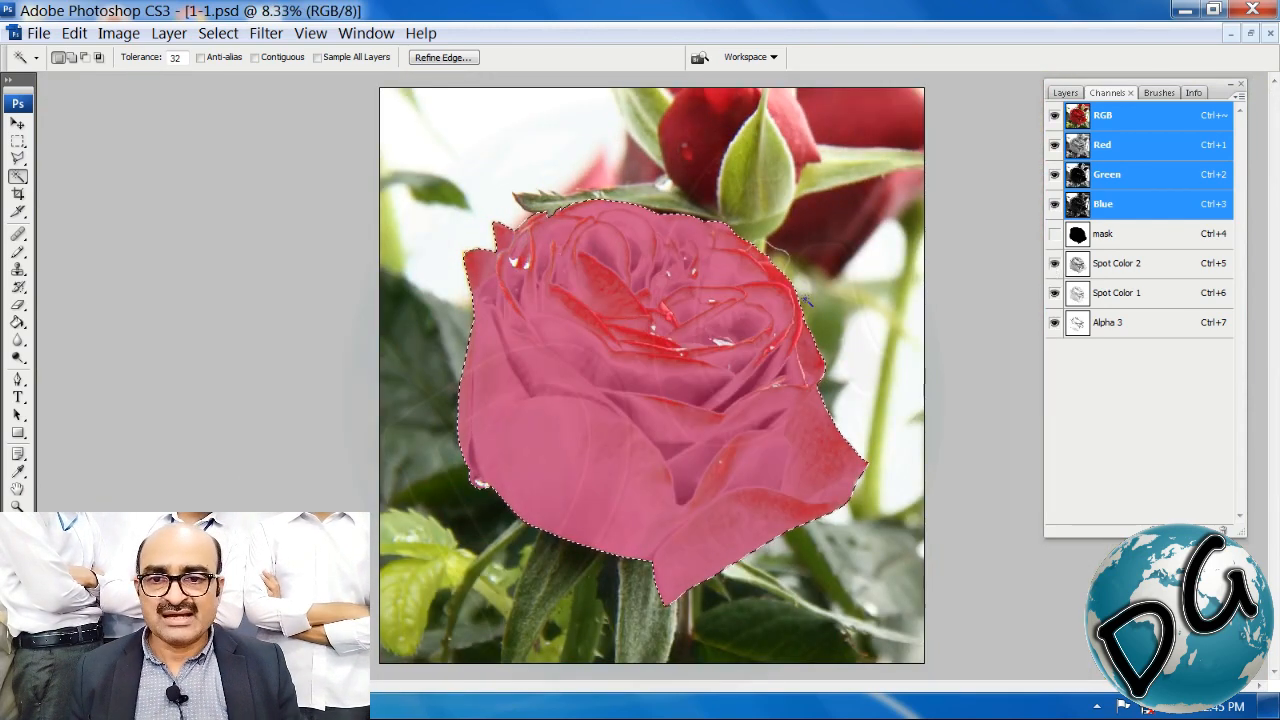
click(1054, 115)
drag(851, 194, 391, 432)
drag(597, 437, 433, 409)
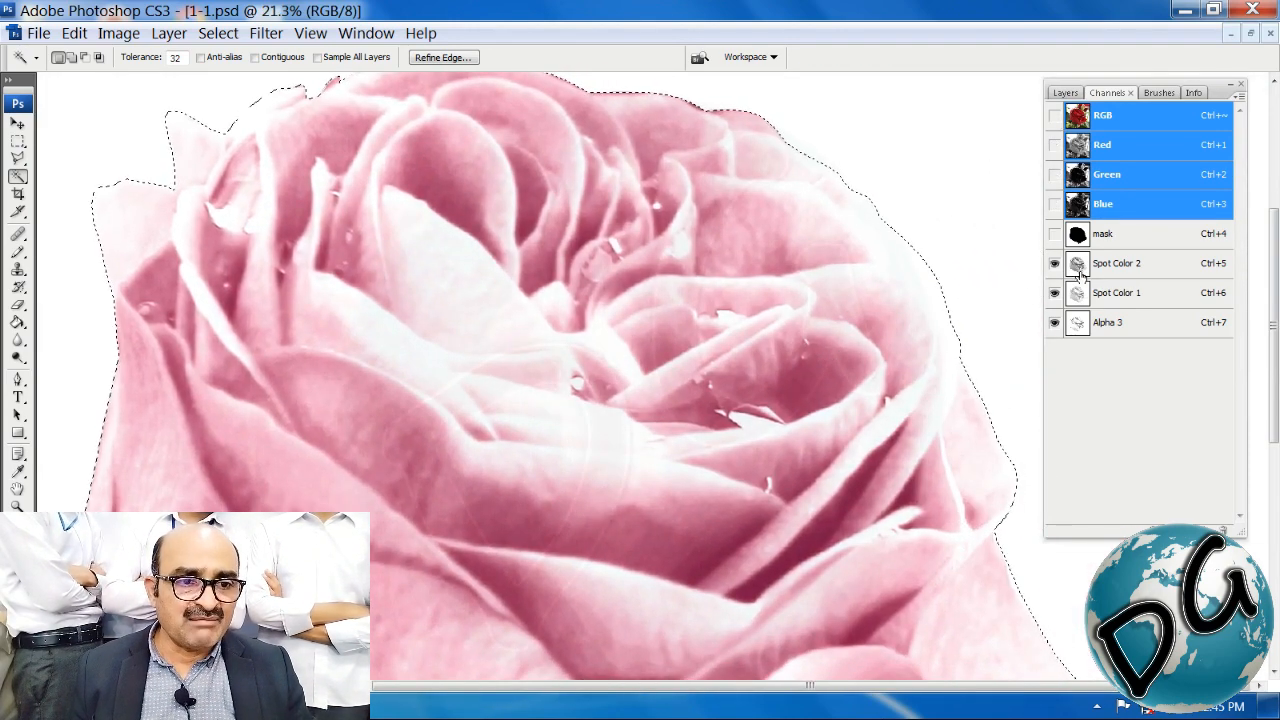
drag(1054, 263, 1054, 293)
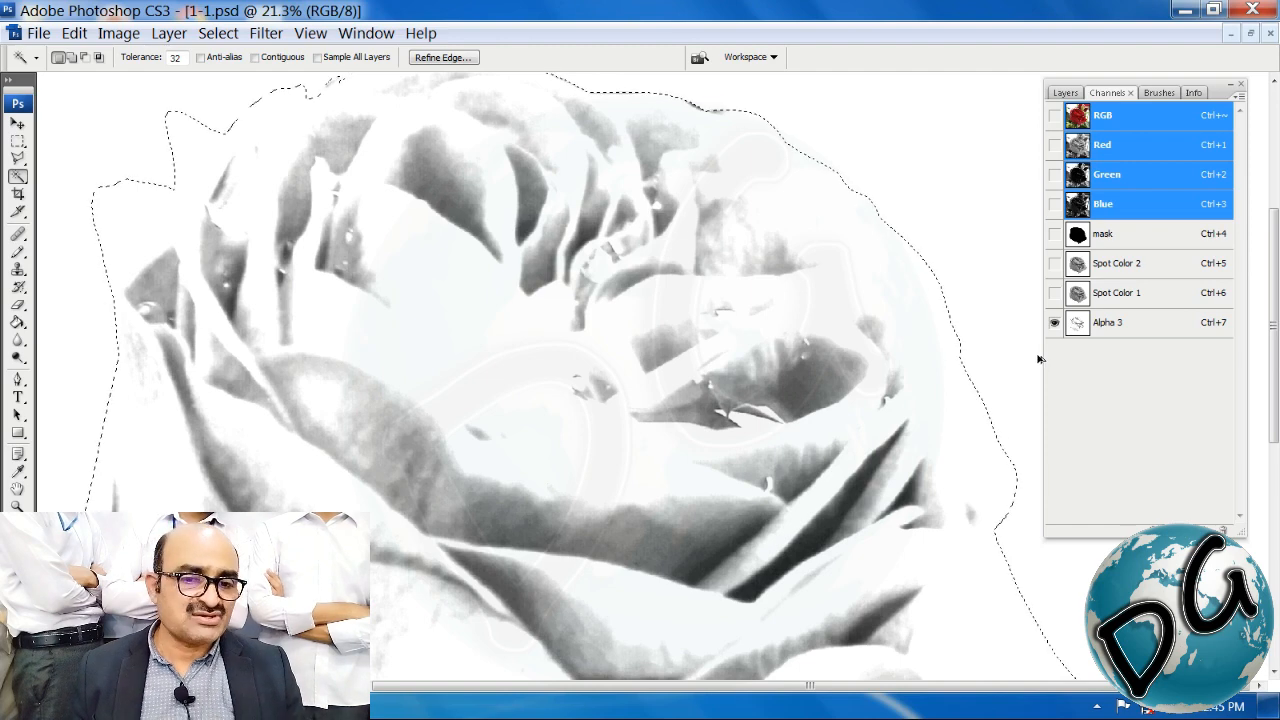
Step: Show only Spot Color 2 and lighten it with Levels, setting the white input level to 213
click(1077, 263)
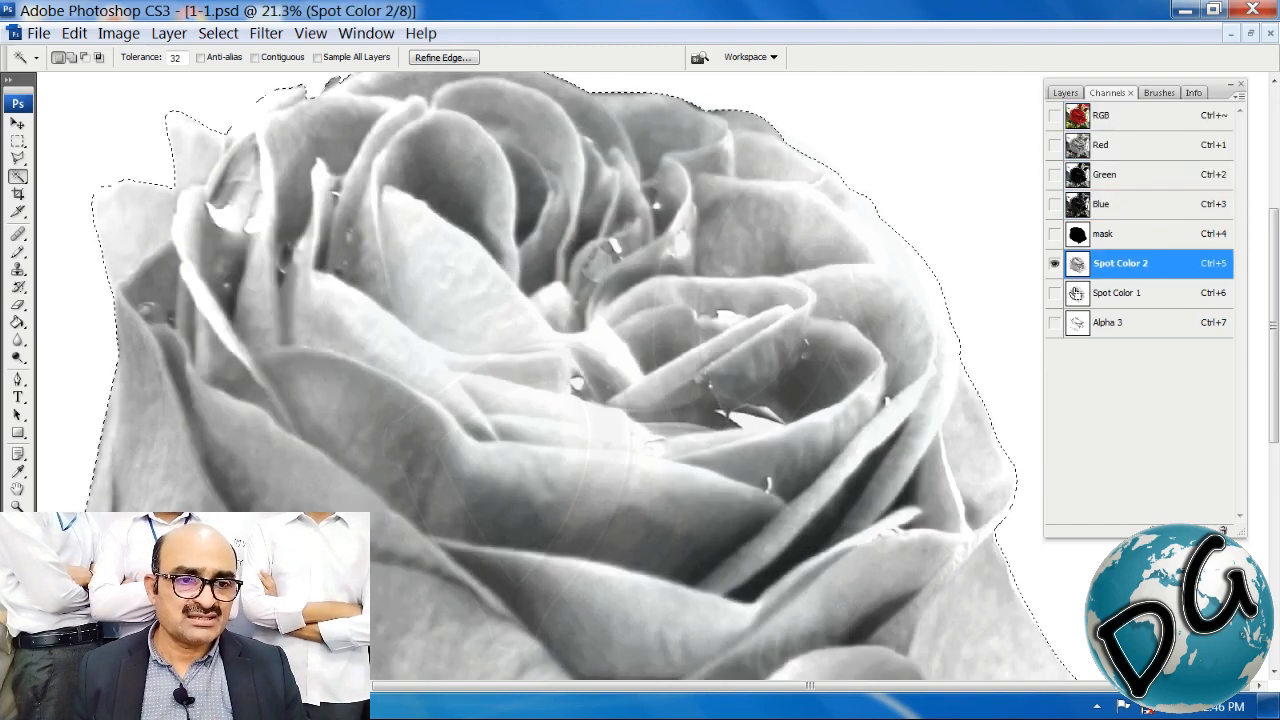
key(ctrl+minus)
key(ctrl+minus)
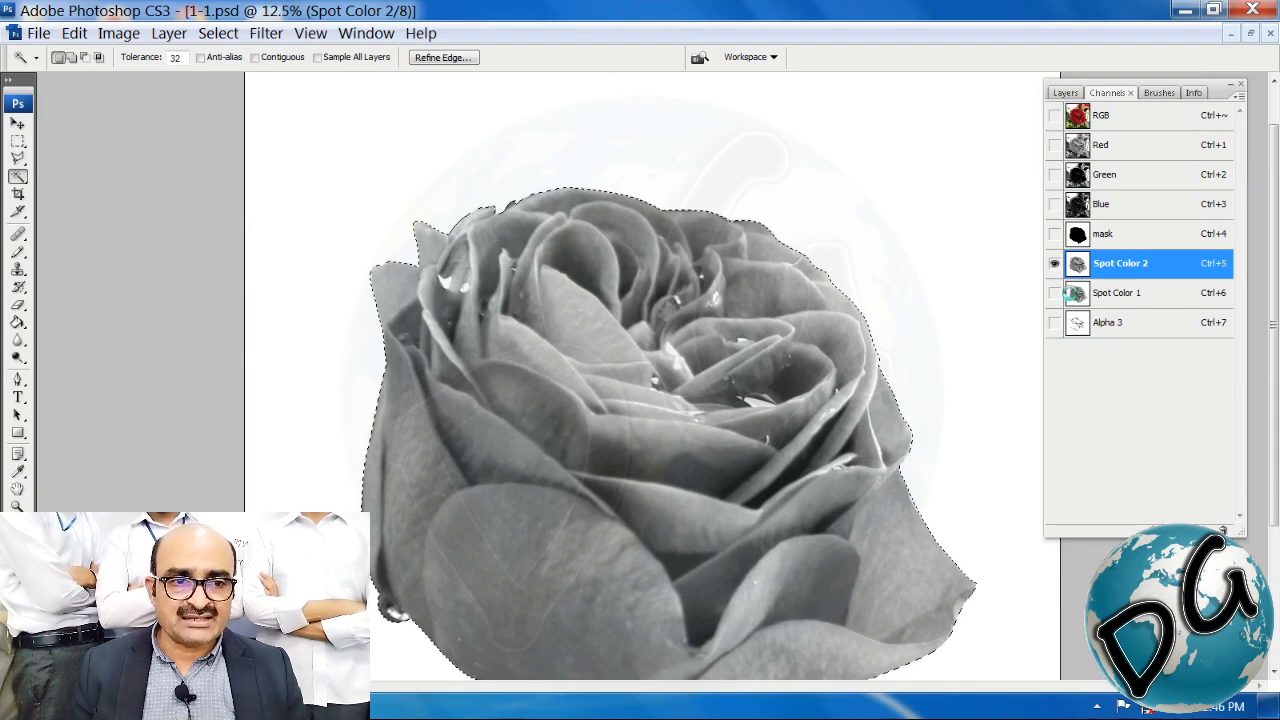
key(ctrl+l)
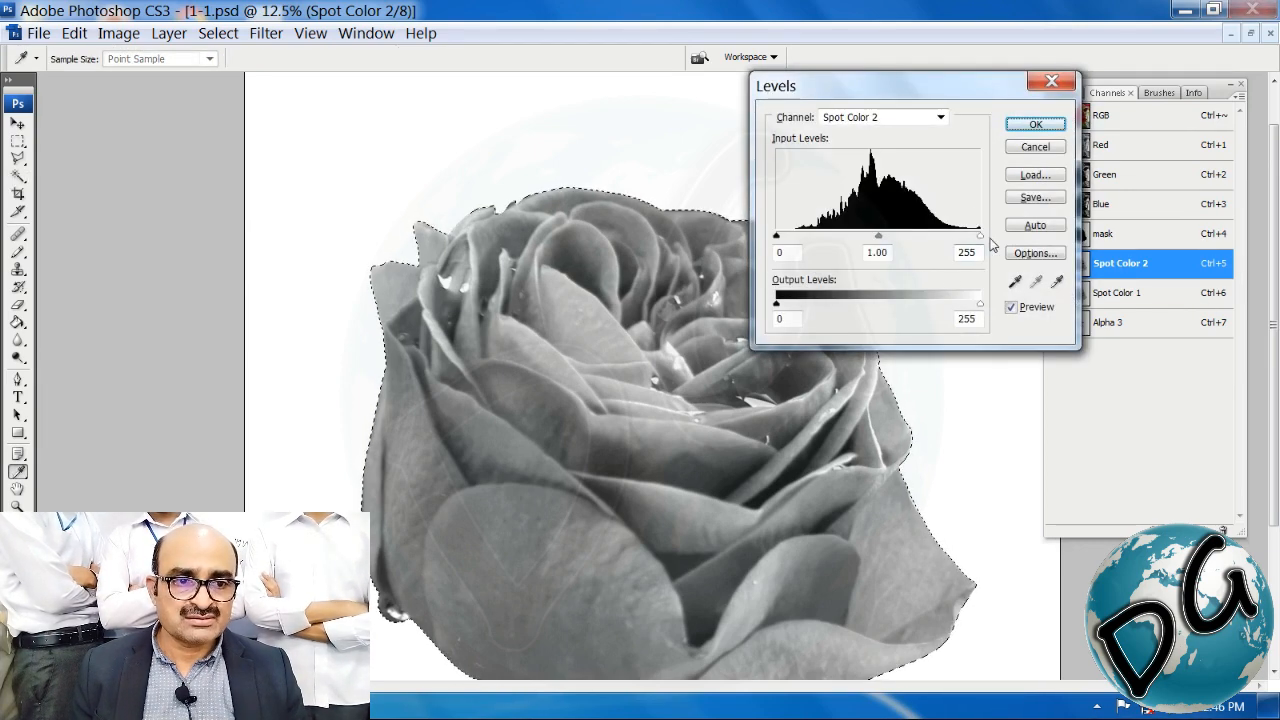
drag(979, 236, 946, 246)
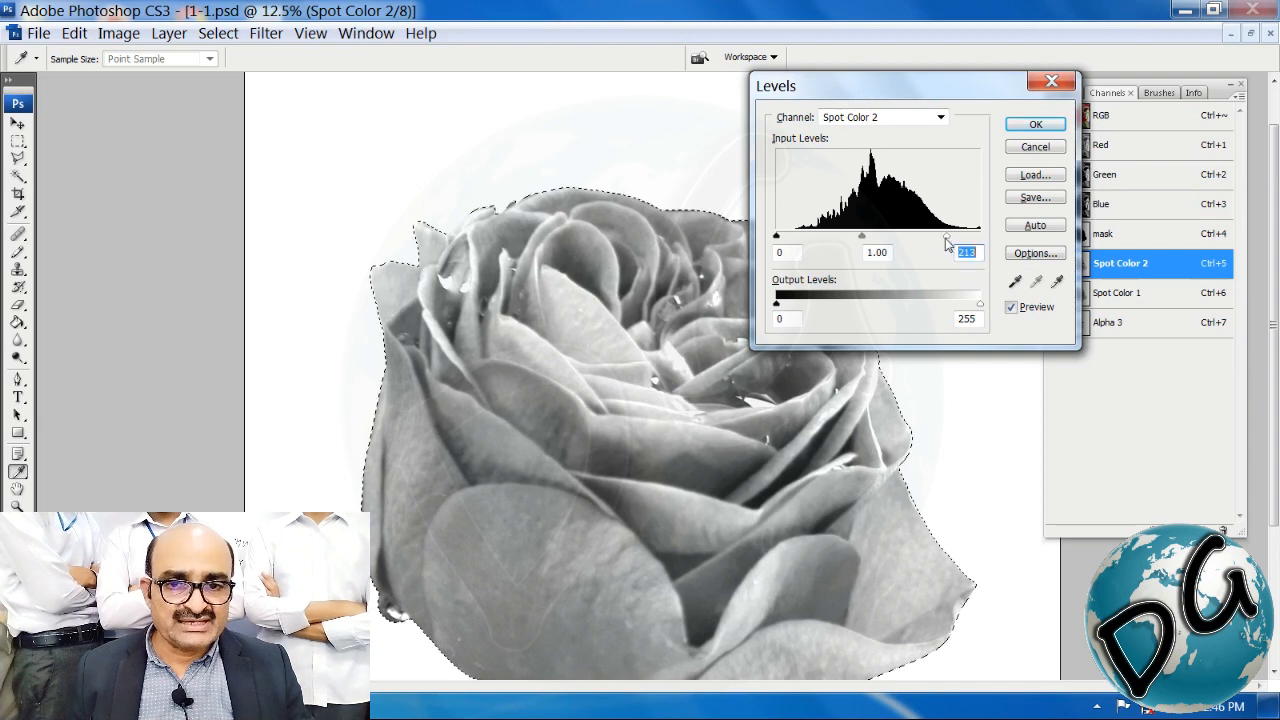
click(1035, 125)
key(w)
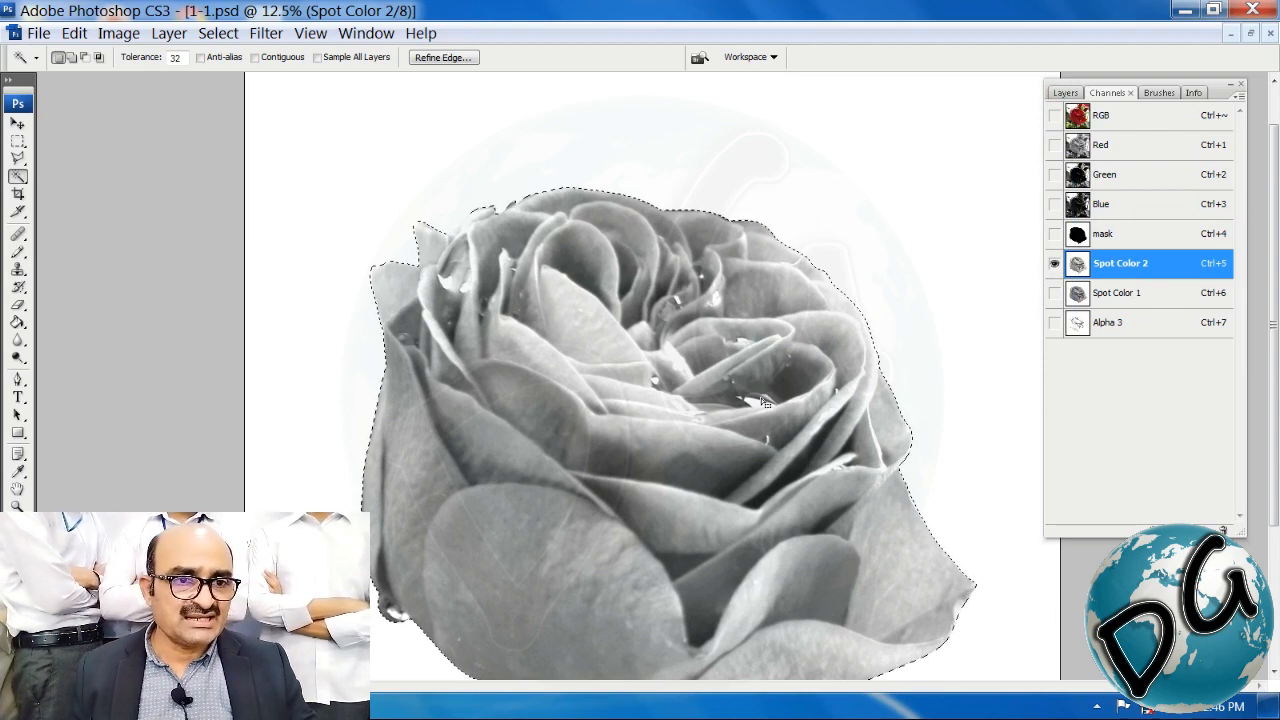
Step: Save the document with its alpha channels and spot colors as 1.psd, replacing the existing file
key(ctrl+shift+s)
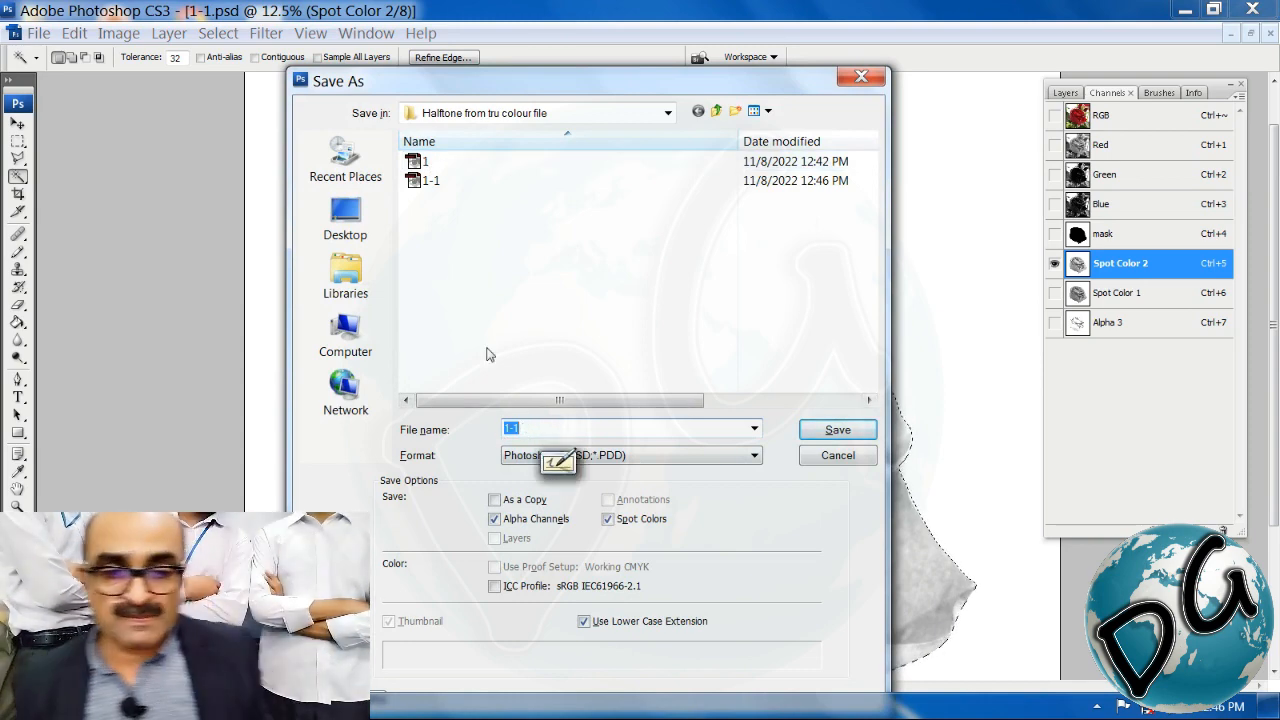
click(426, 161)
click(837, 430)
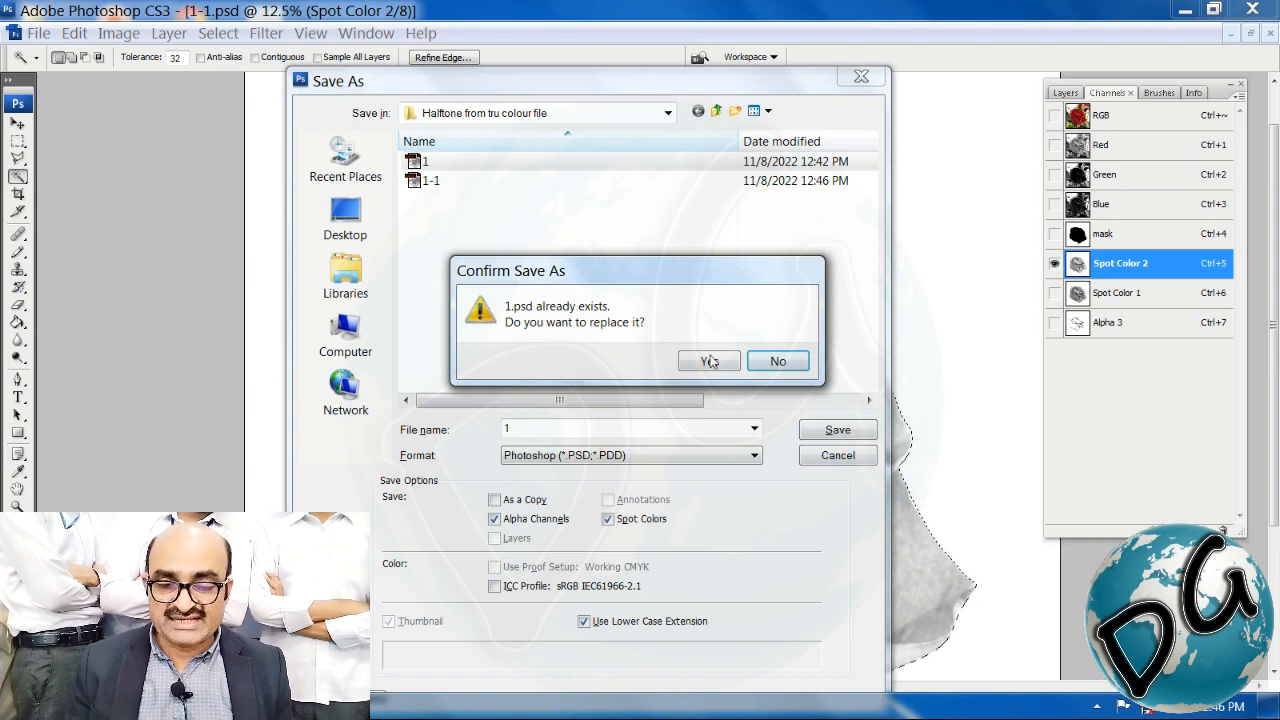
click(708, 363)
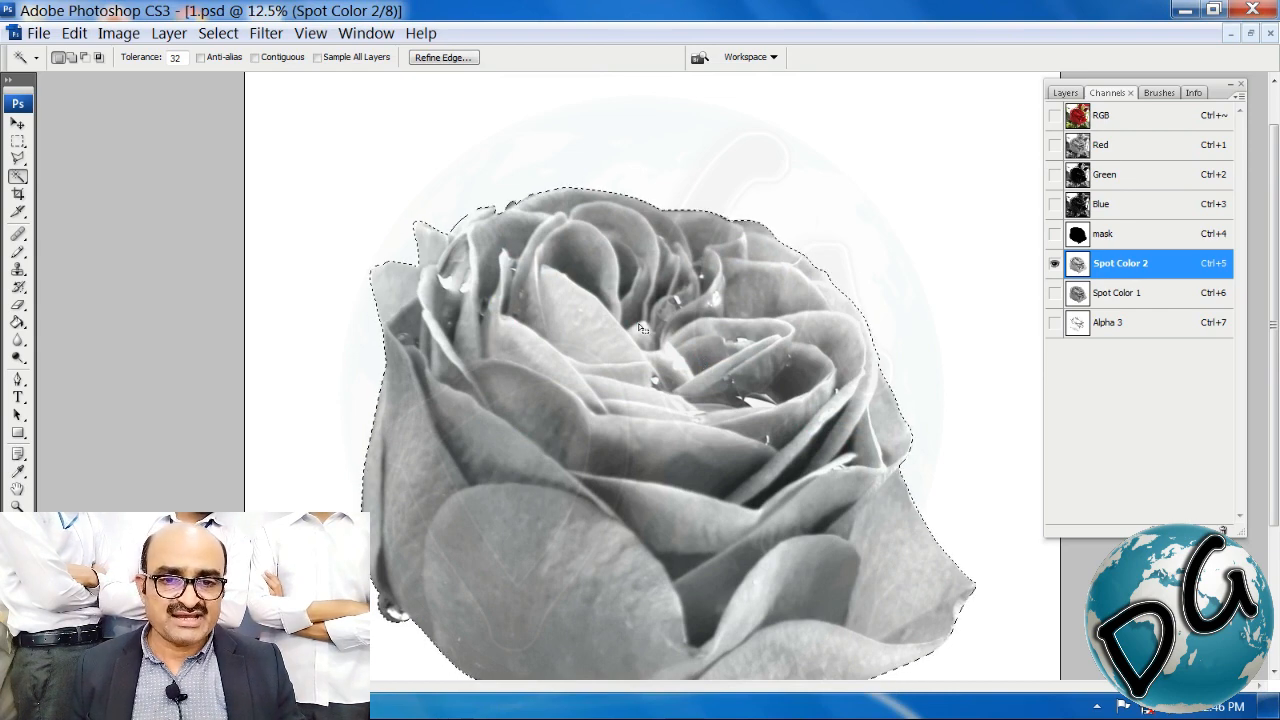
Step: Preview Spot Color 2 combined with Spot Color 1 on the whole rose, and return to Spot Color 2 alone
key(ctrl+minus)
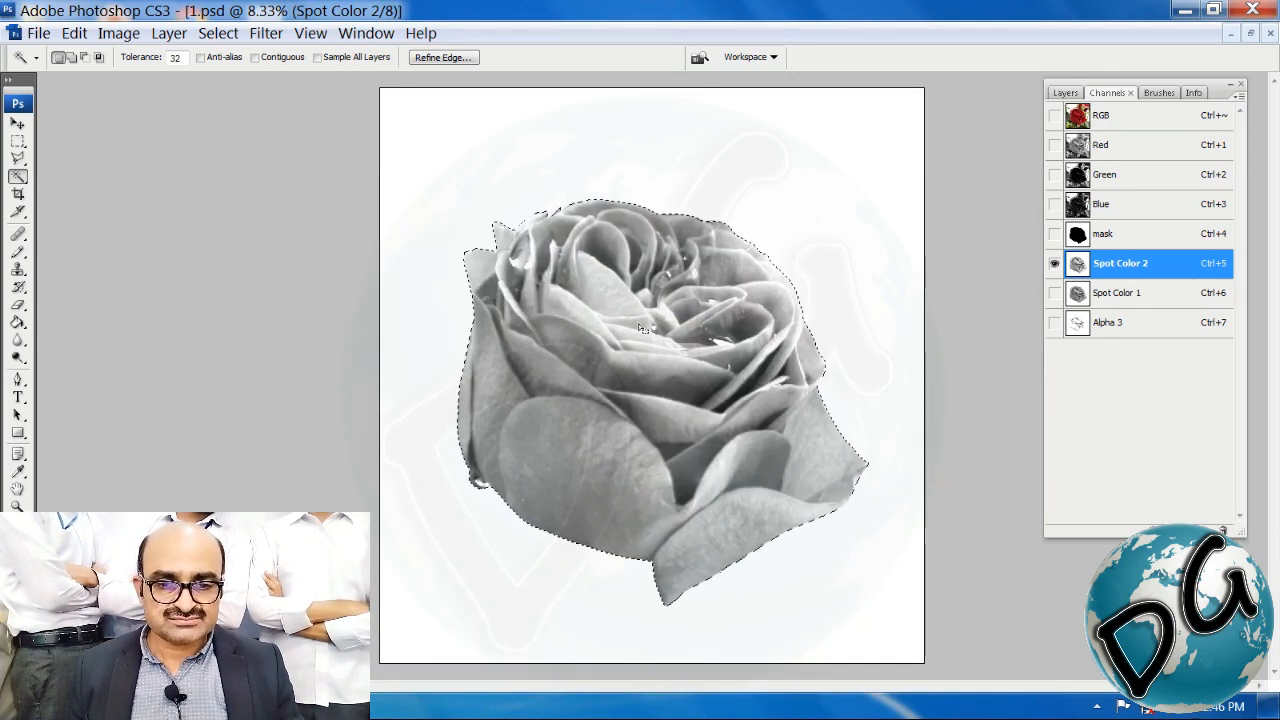
click(1053, 294)
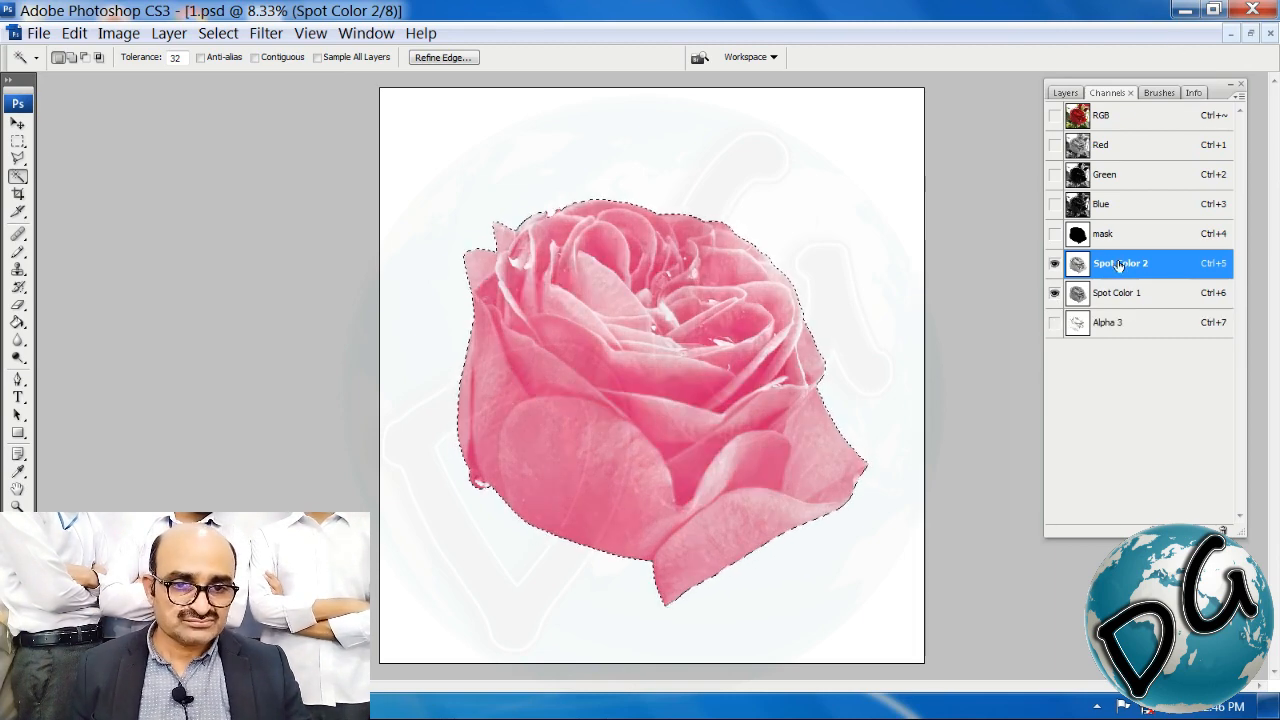
click(1054, 294)
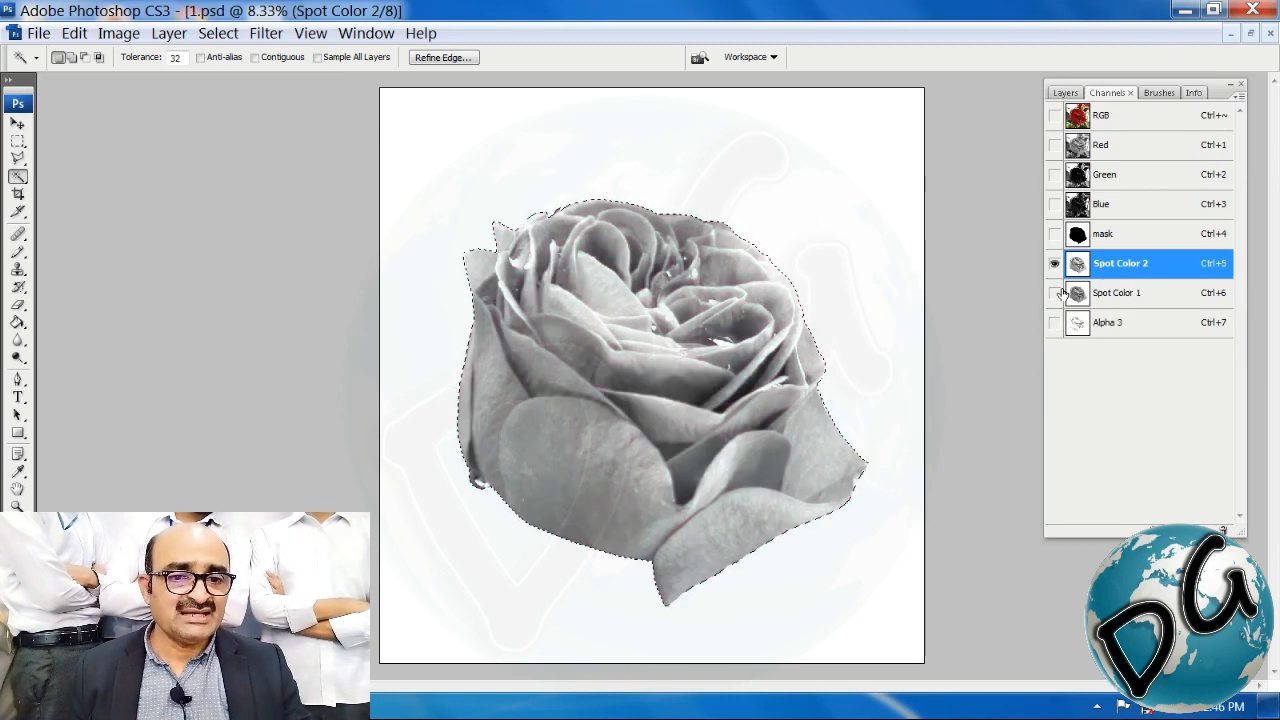
Step: Sample Spot Color 2 with the Eyedropper and read the ink percentages in the upper part of the rose
click(1192, 93)
click(1055, 123)
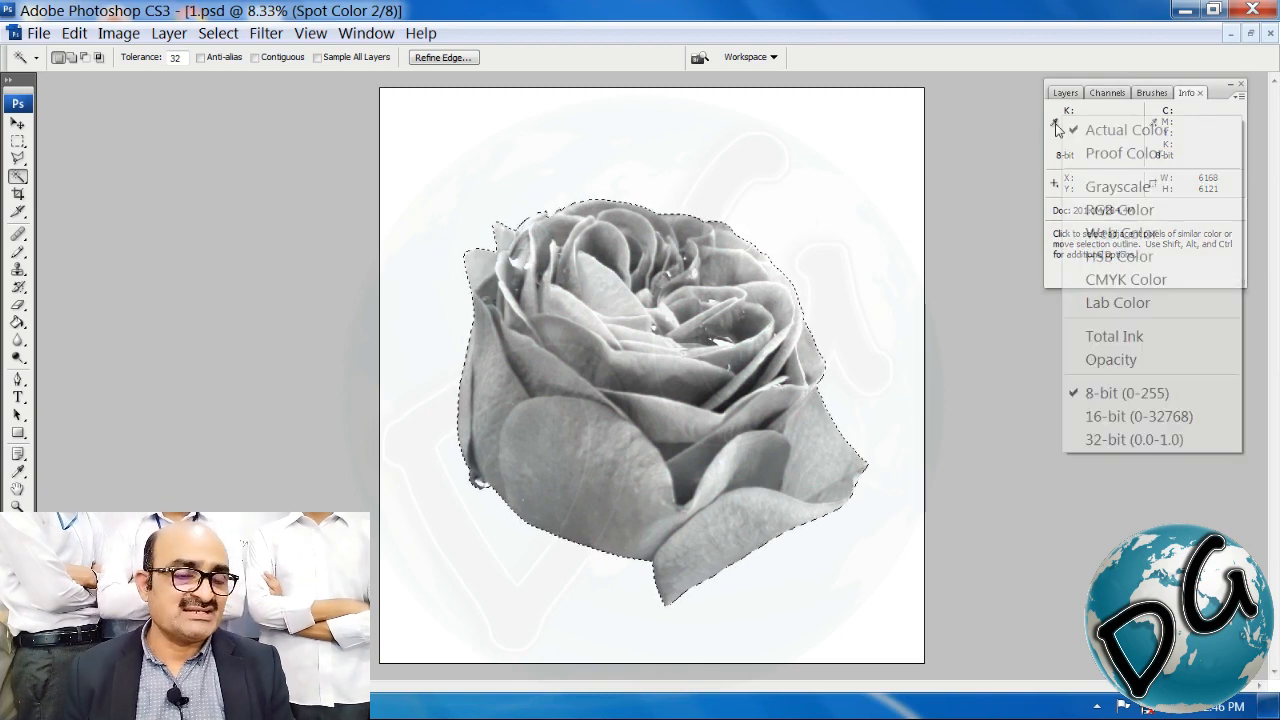
click(1220, 93)
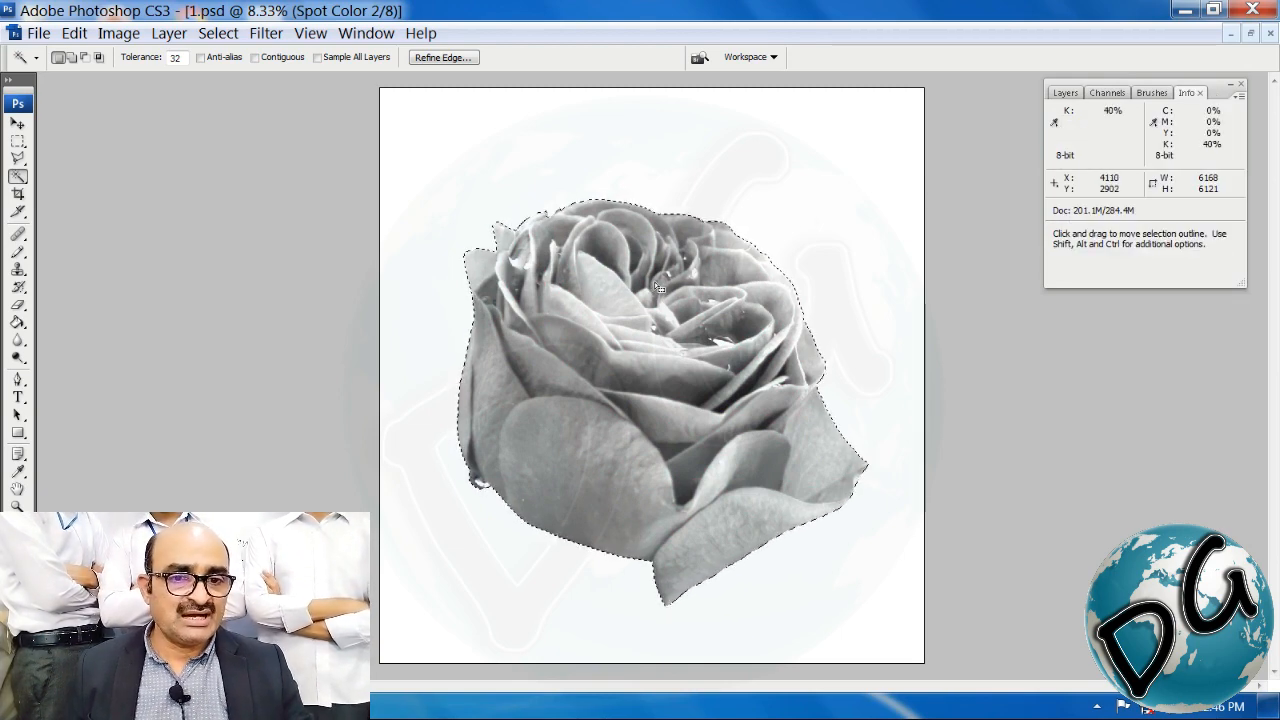
key(p)
key(i)
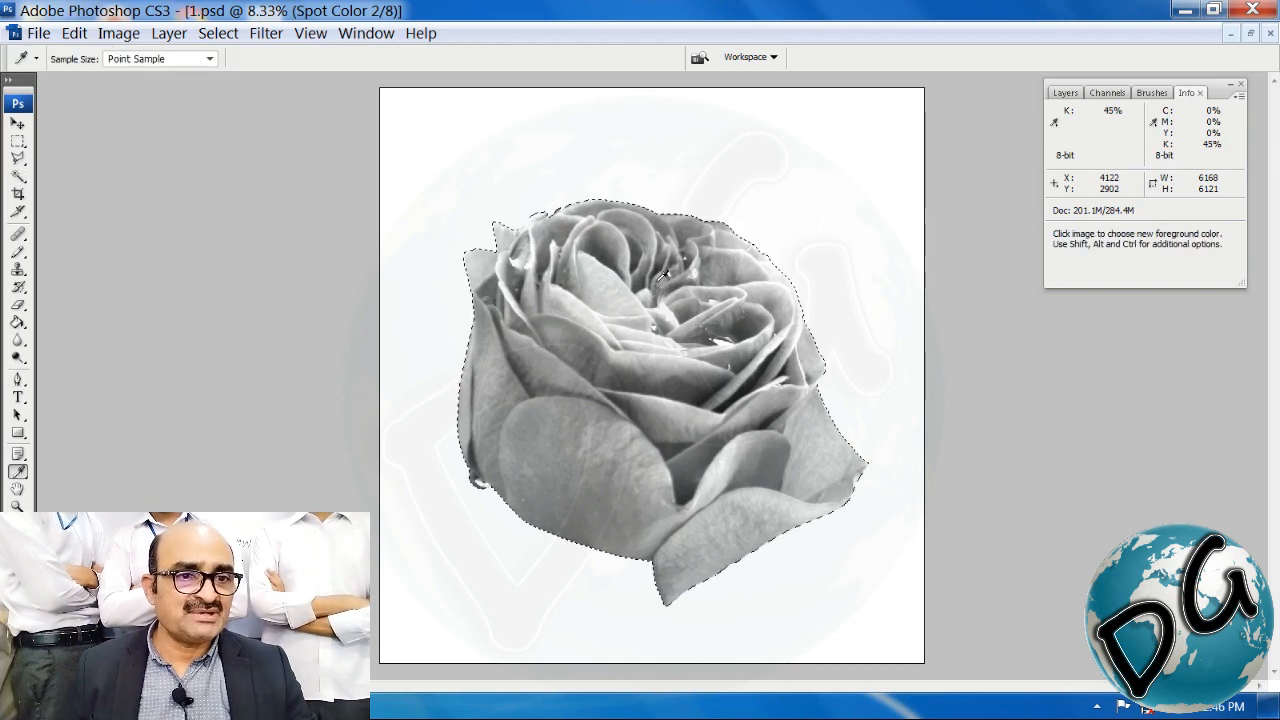
key(ctrl+space)
drag(762, 190, 518, 408)
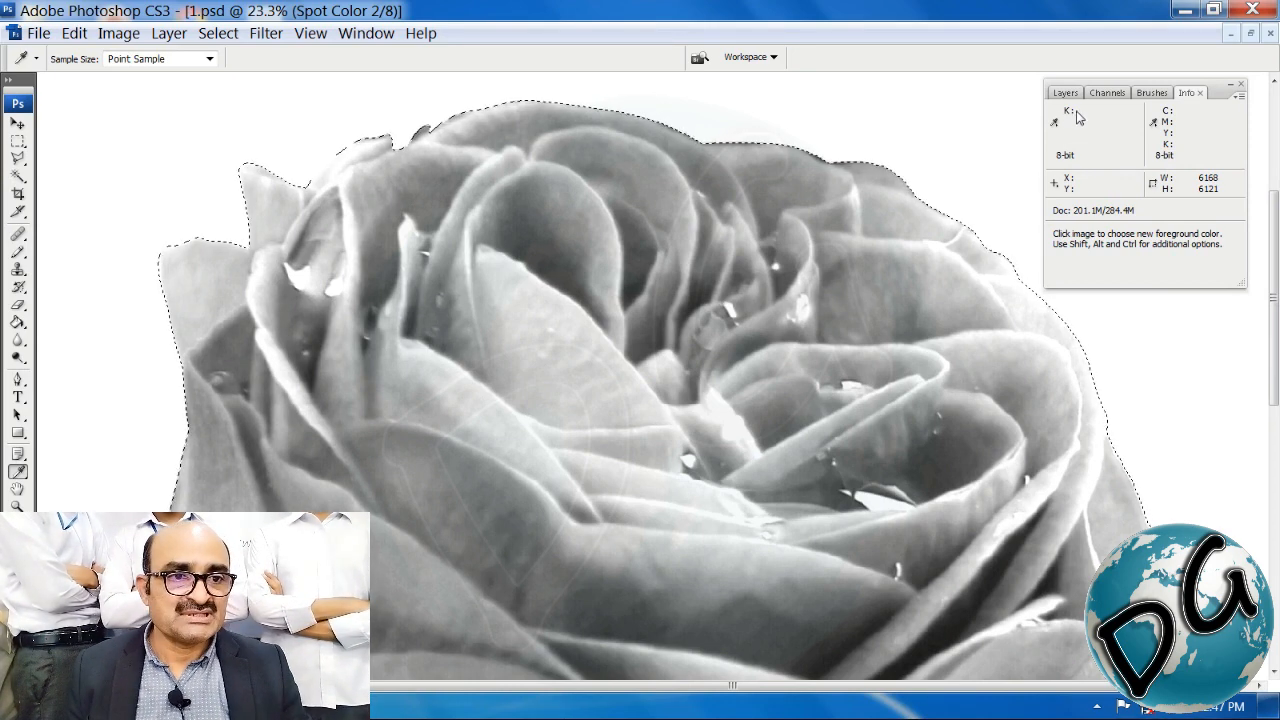
click(1107, 92)
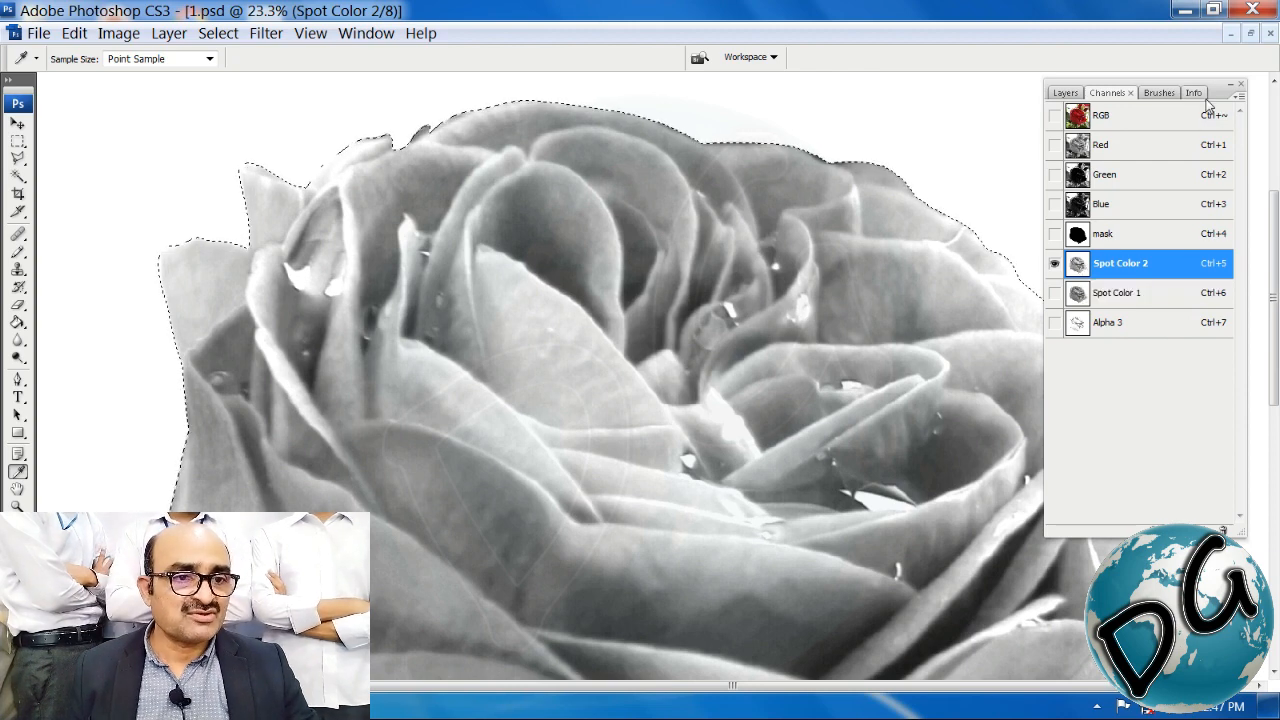
click(1193, 93)
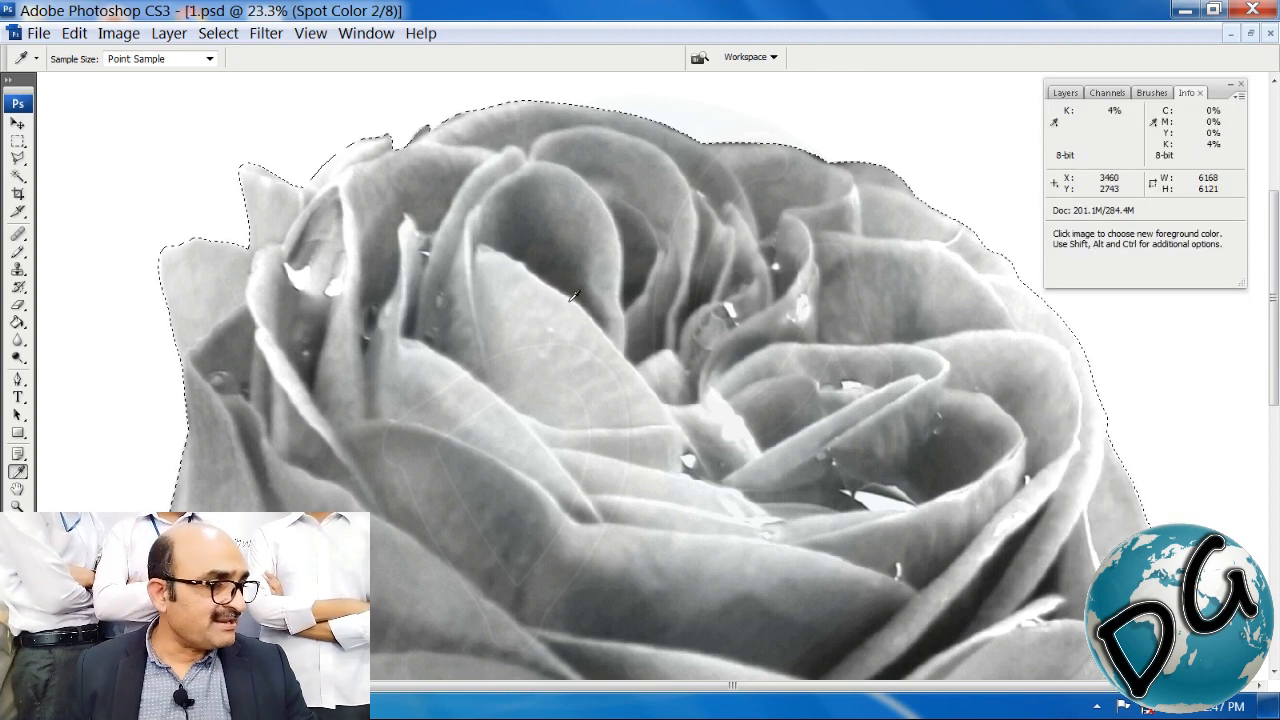
Step: Measure the ink percentages up close along the edge between the light central petal and the dark area behind it
drag(423, 434, 694, 232)
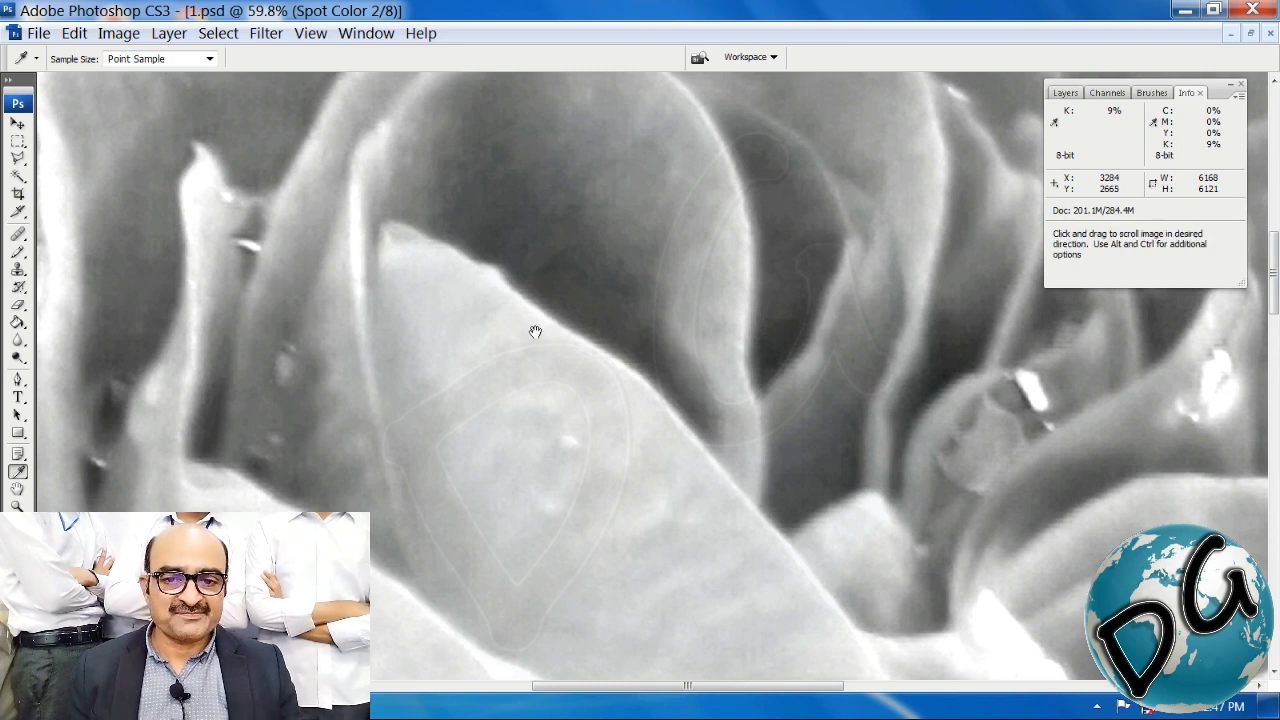
drag(548, 318, 481, 385)
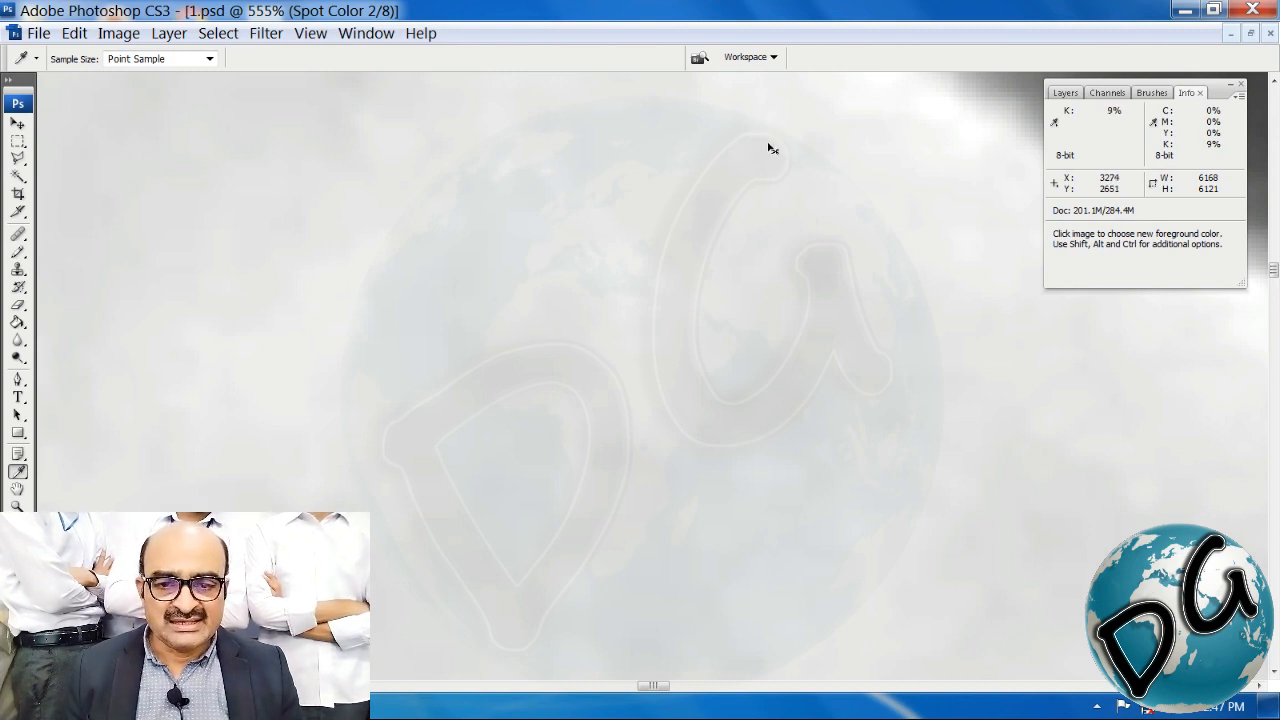
scroll(773, 137, down, 4)
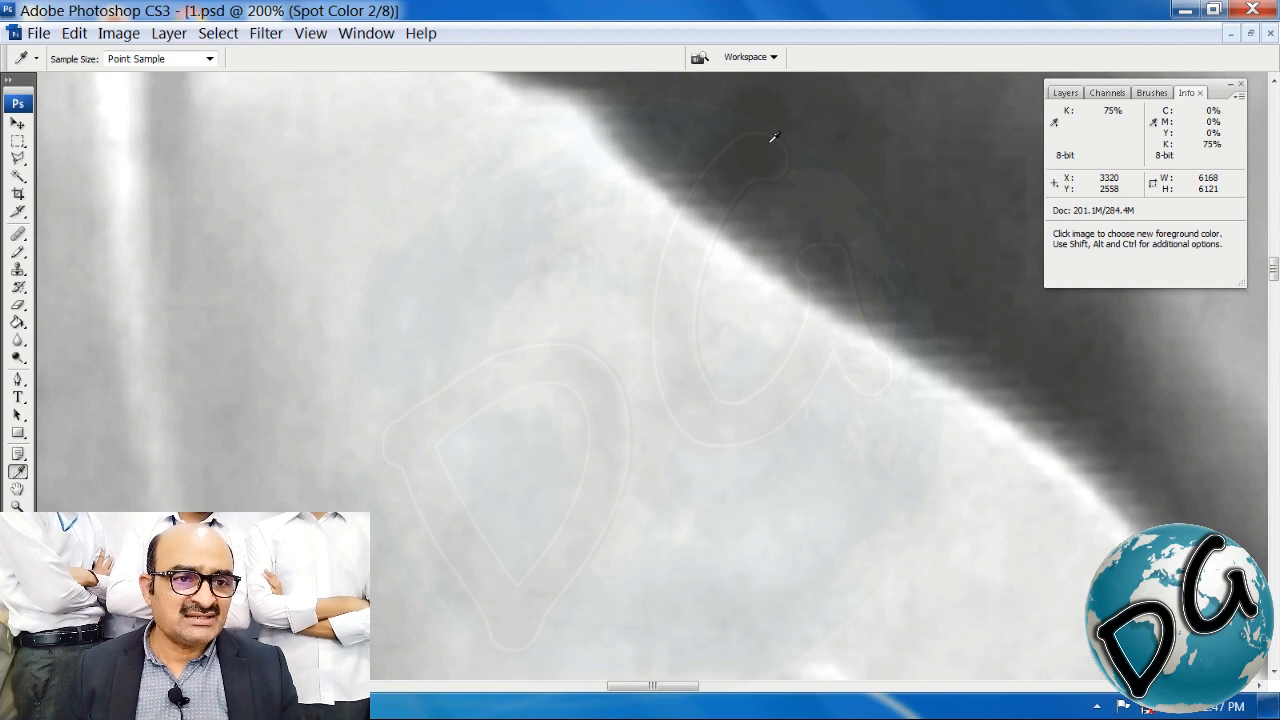
scroll(773, 137, down, 1)
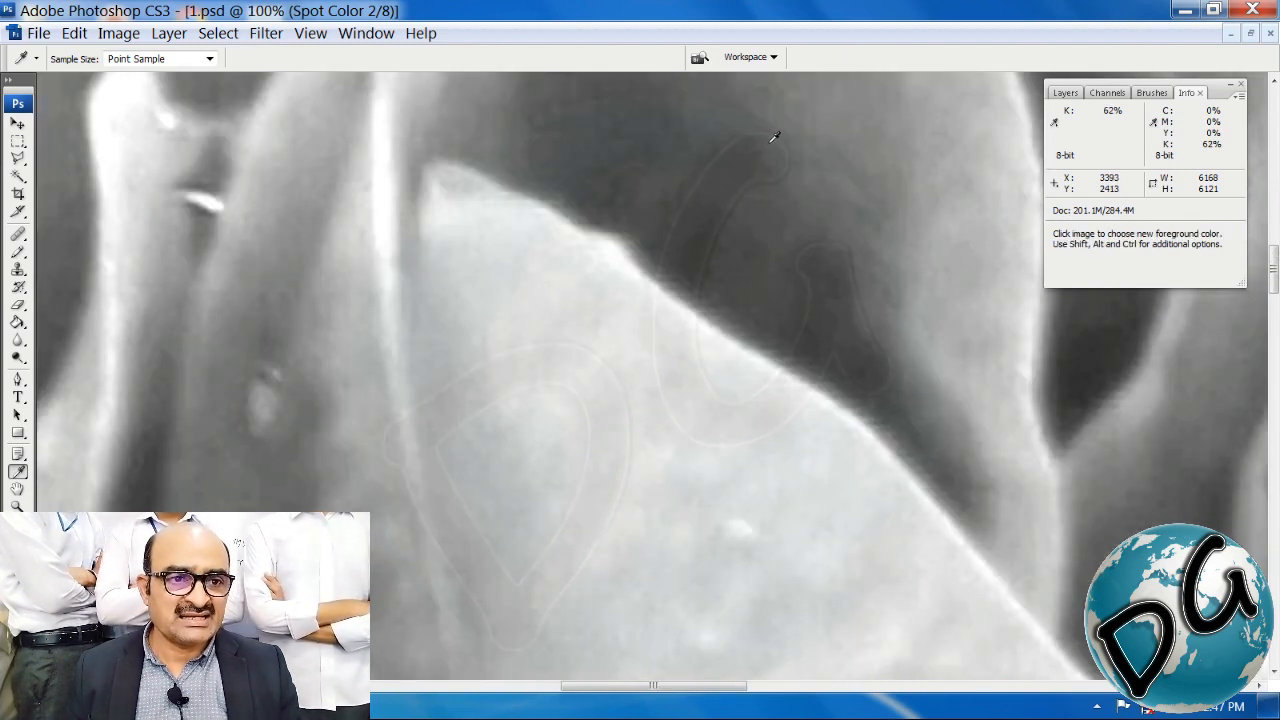
key(ctrl+space)
drag(771, 251, 625, 350)
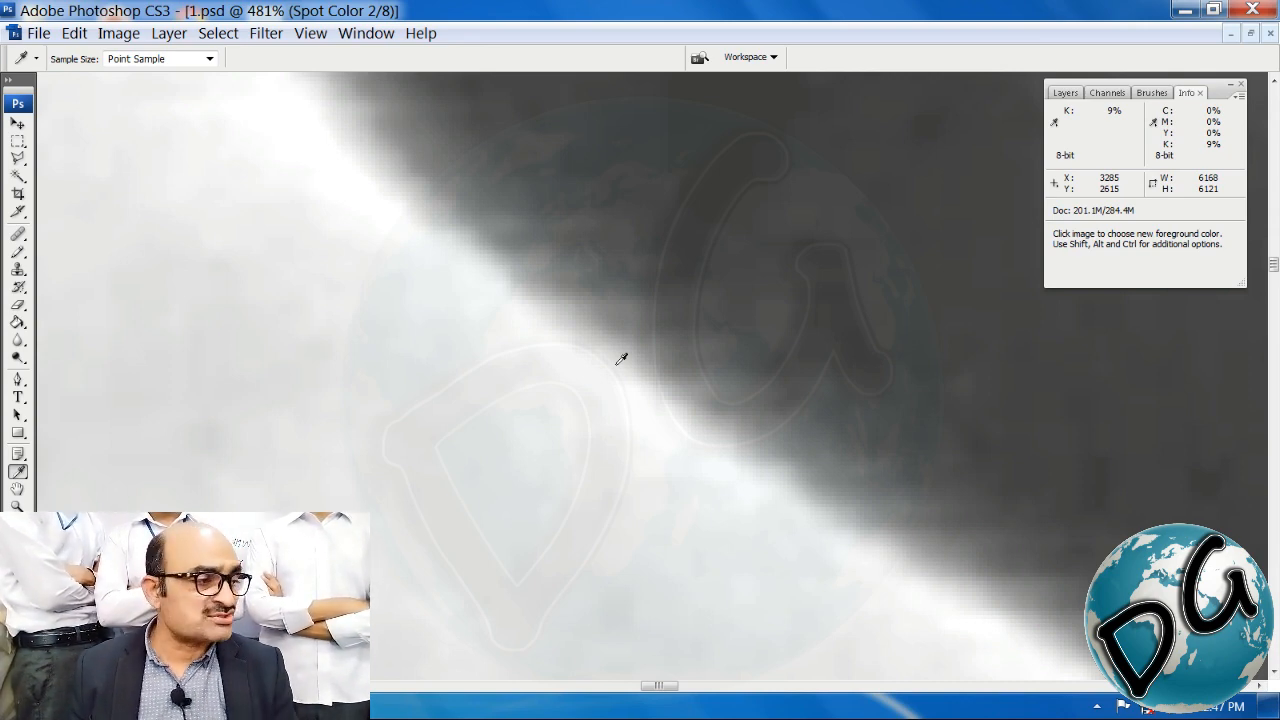
scroll(620, 358, down, 5)
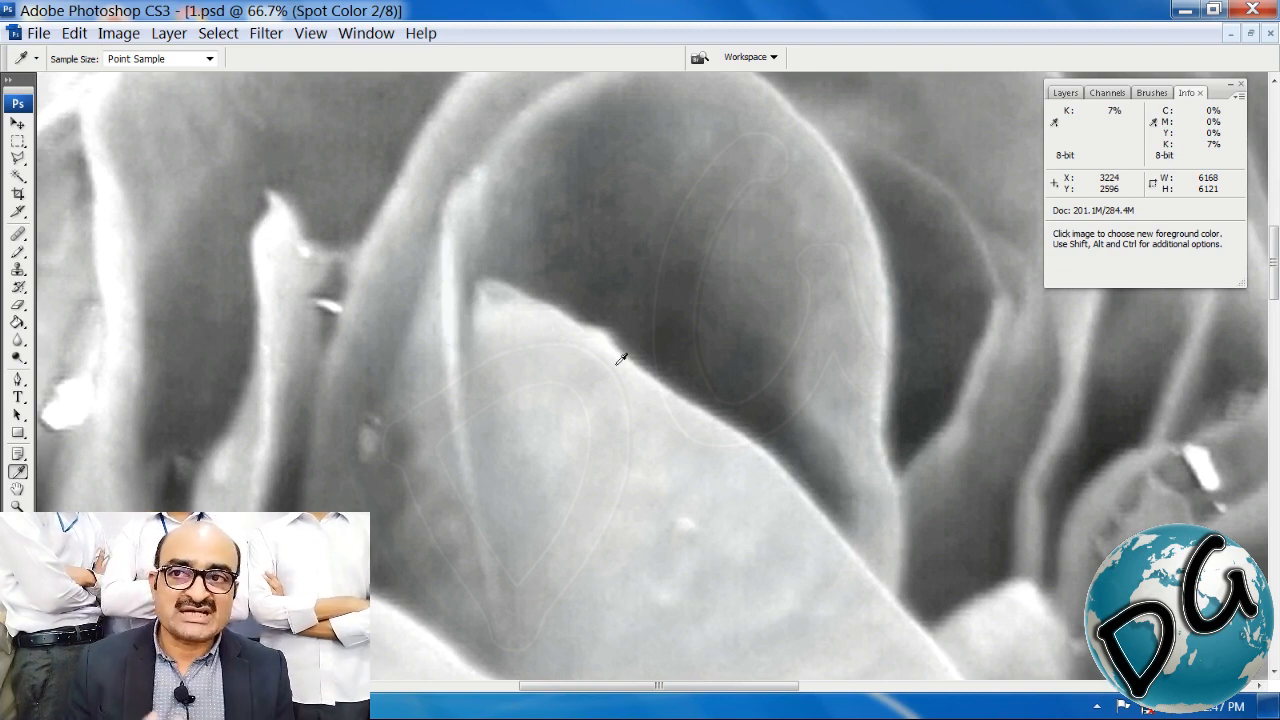
scroll(480, 429, up, 3)
drag(603, 420, 362, 292)
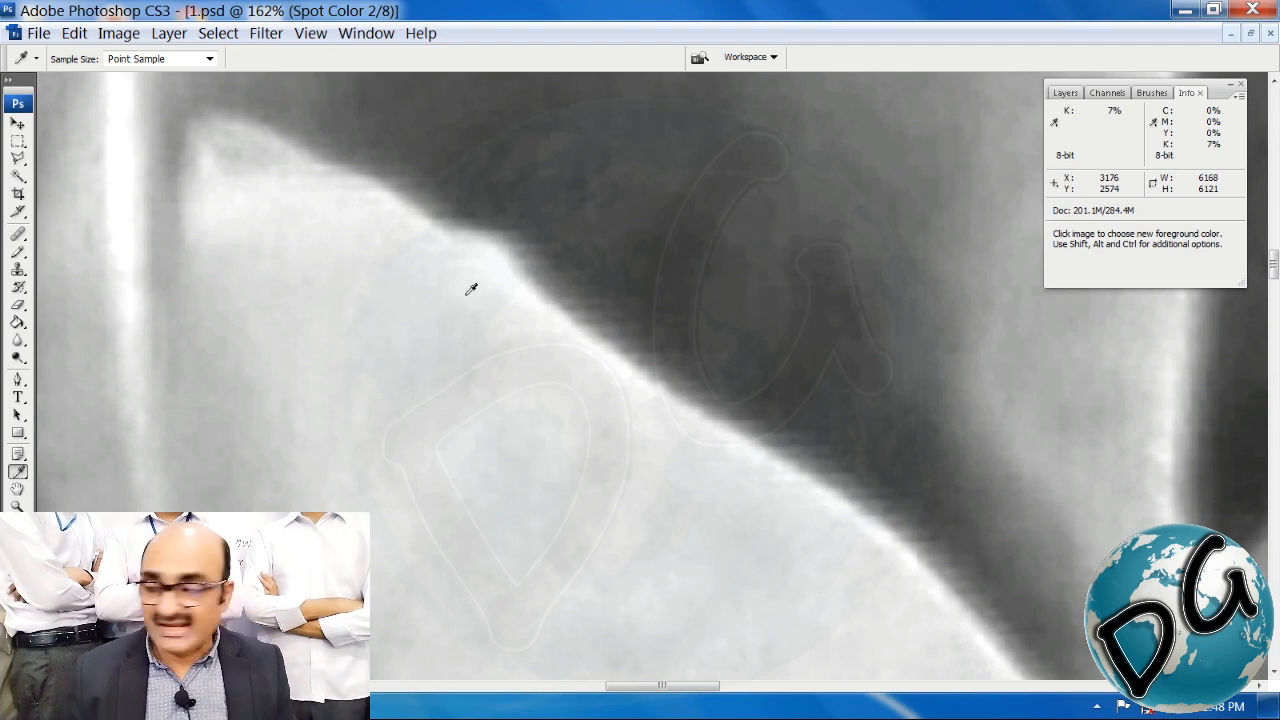
Step: Check the ink percentages of Spot Color 2 across the wider upper petals and the center of the rose
key(ctrl+minus)
key(ctrl+minus)
key(ctrl+minus)
key(ctrl+minus)
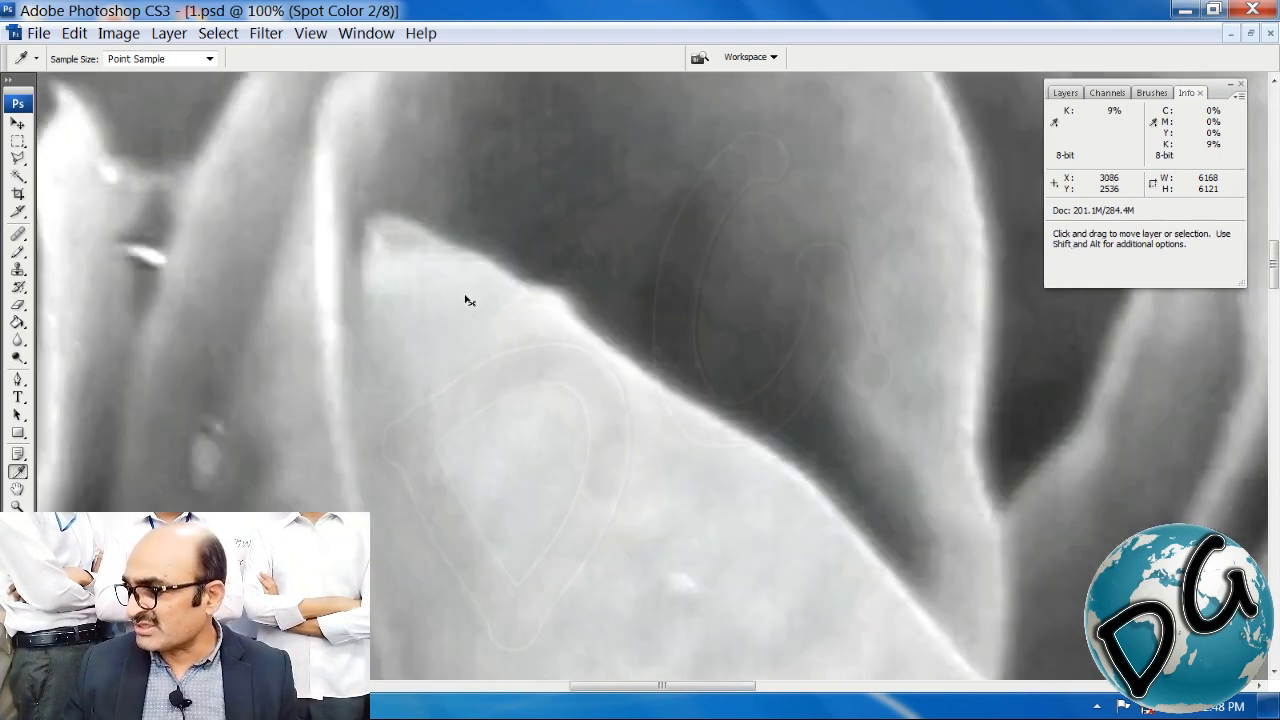
key(ctrl+minus)
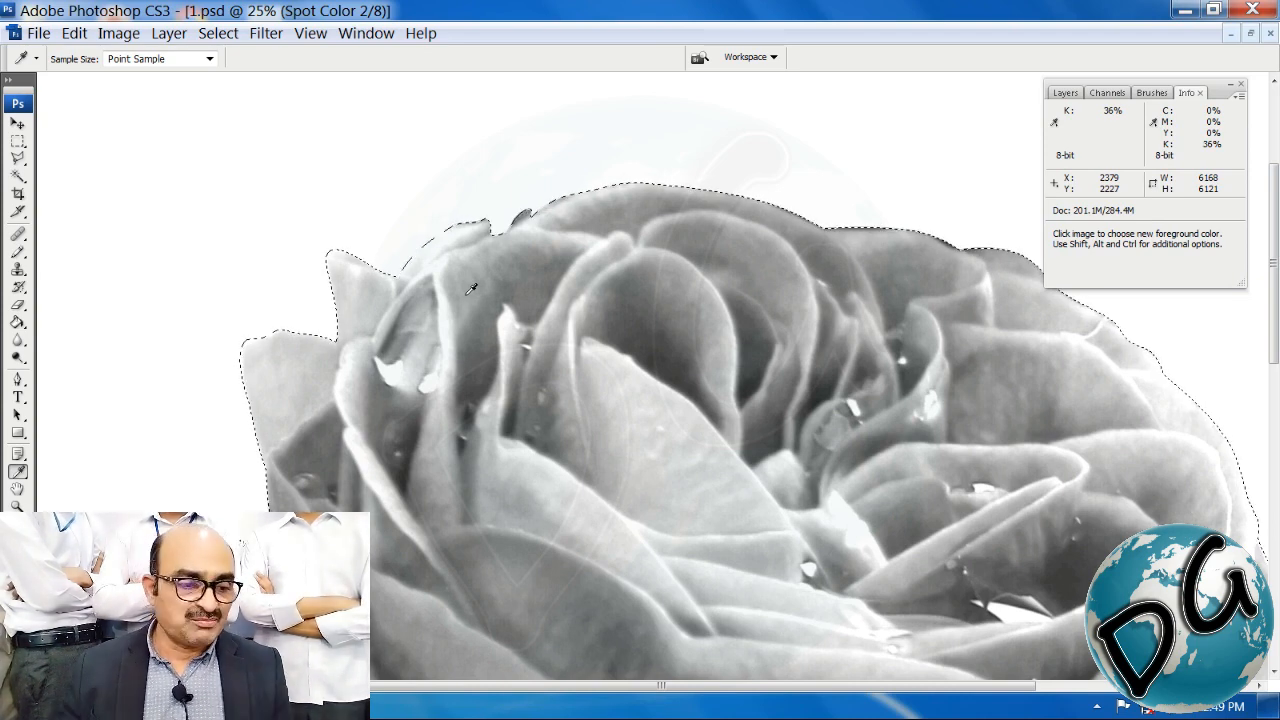
key(space)
drag(711, 460, 547, 286)
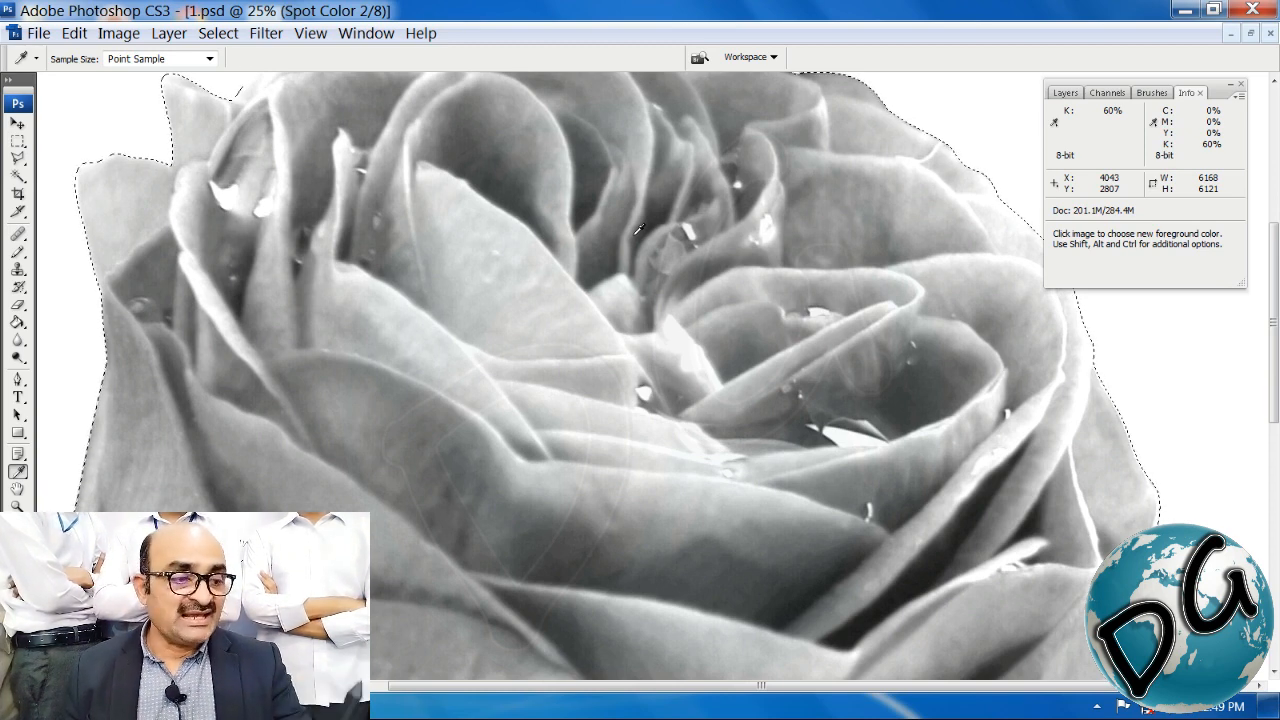
key(ctrl+minus)
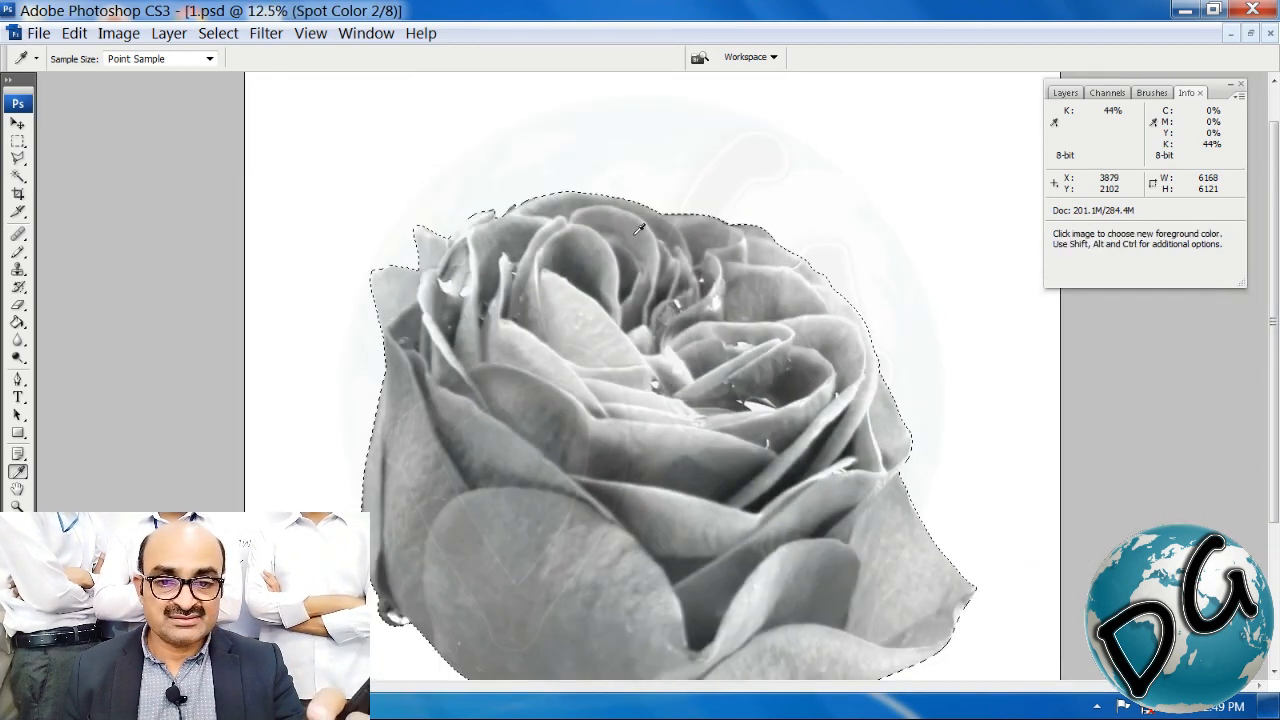
Step: Examine the white highlights at the rose's center up close, and check the tones of the whole flower
key(ctrl+plus)
key(ctrl+plus)
key(ctrl+plus)
key(ctrl+plus)
key(ctrl+plus)
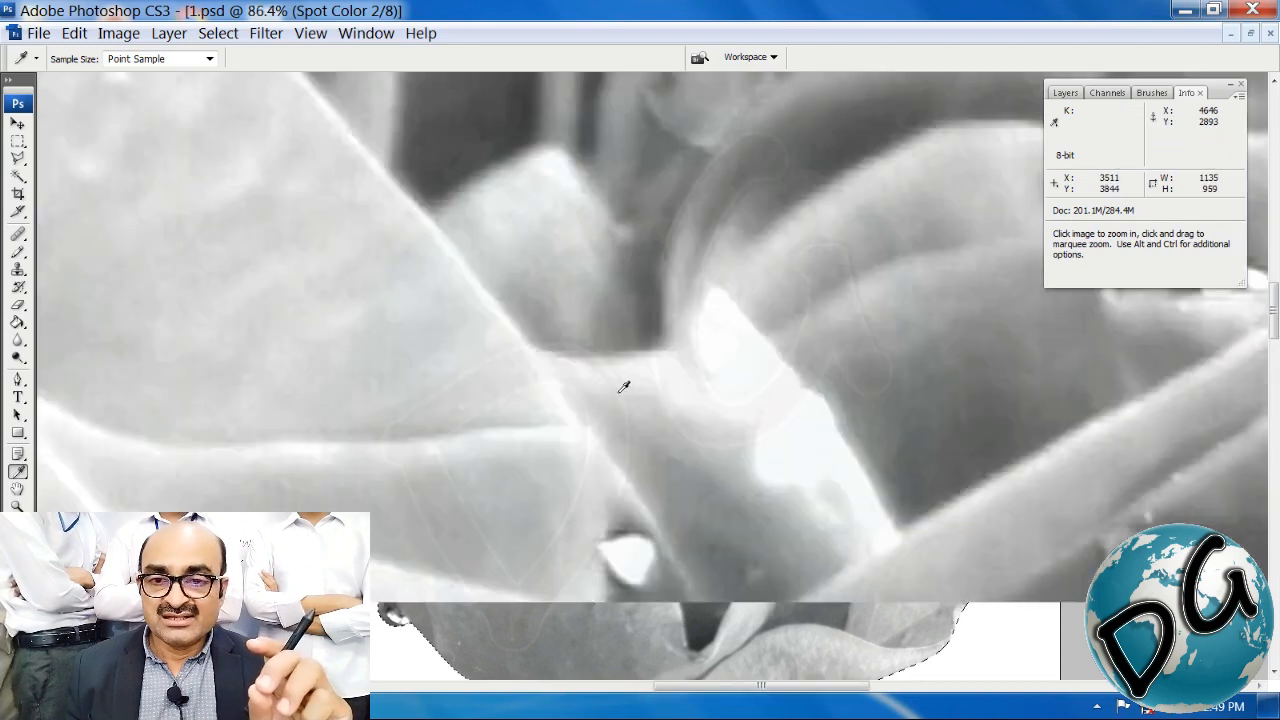
key(ctrl+minus)
key(ctrl+minus)
key(ctrl+minus)
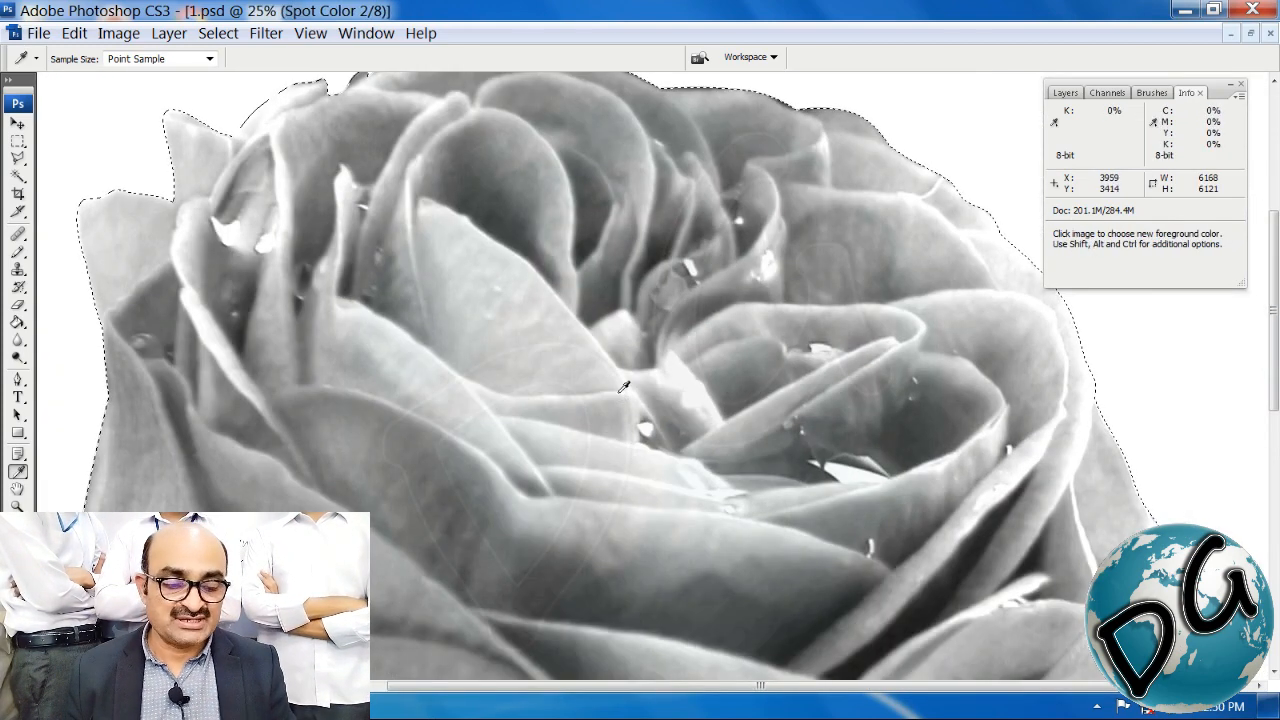
key(ctrl+minus)
key(ctrl+minus)
scroll(623, 387, down, 2)
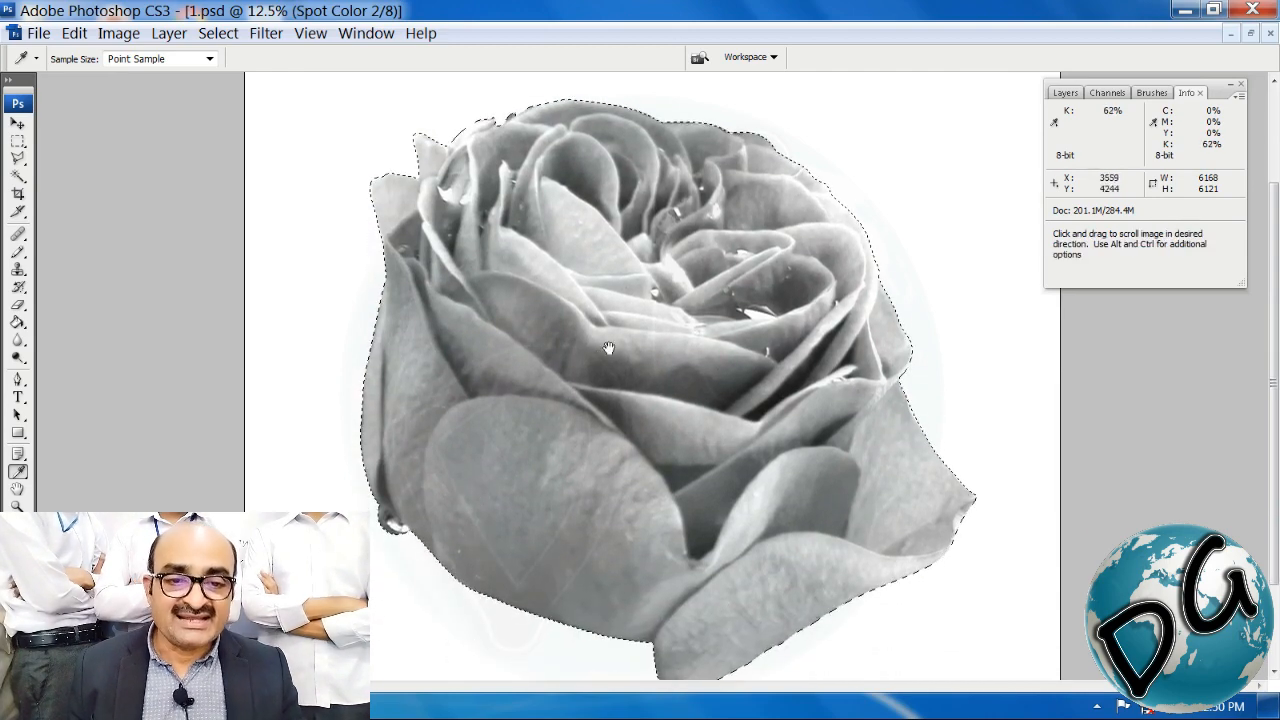
Step: Copy the entire Alpha 3 channel and paste it into a new grayscale document of matching size
click(1104, 93)
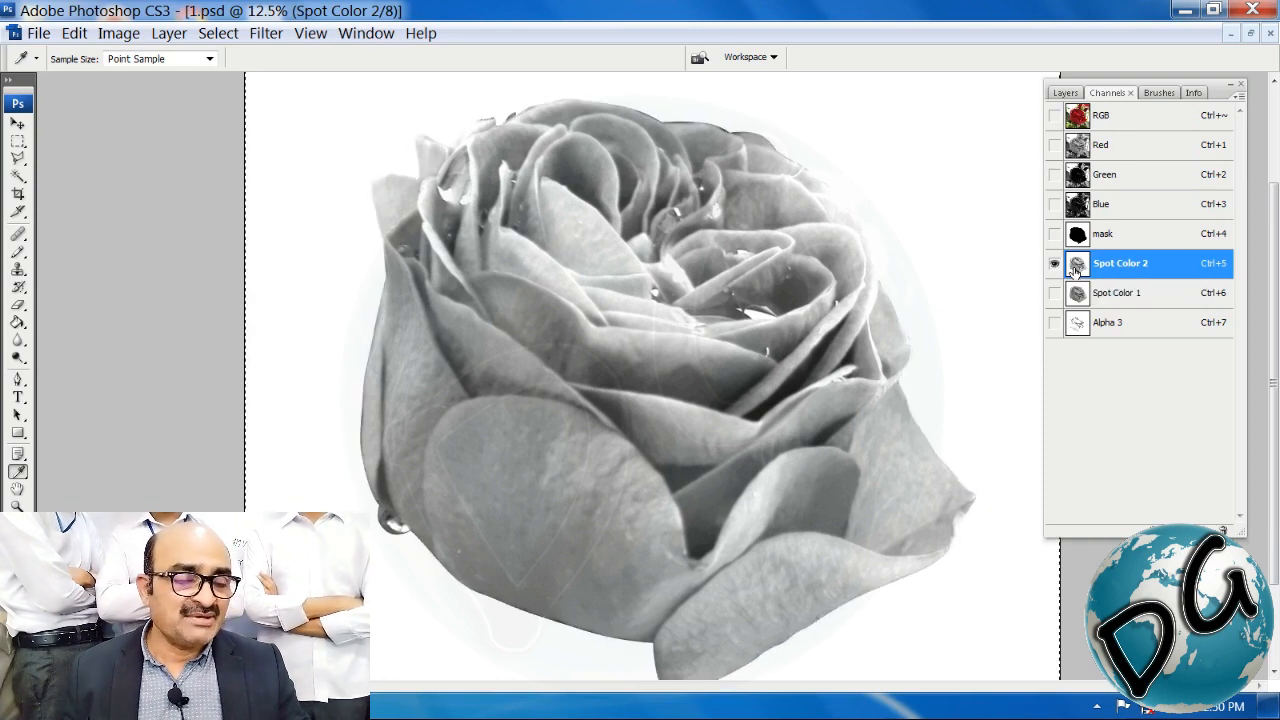
click(1078, 326)
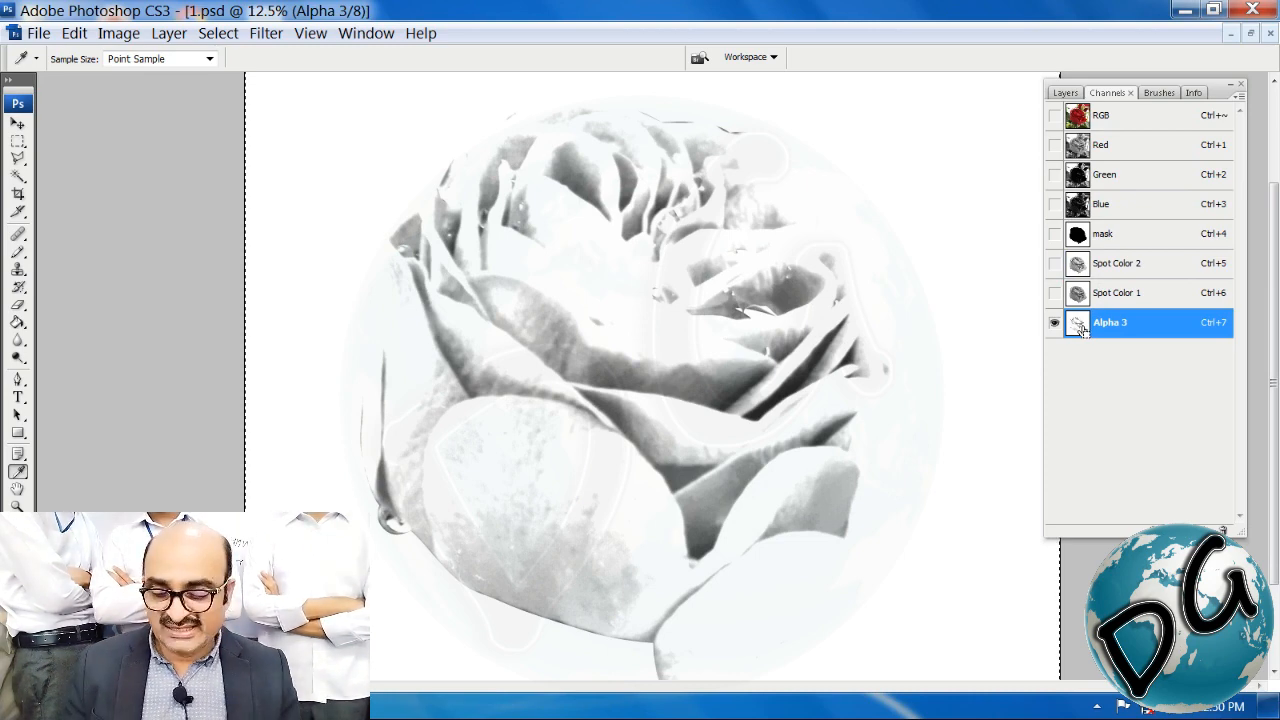
key(ctrl+n)
key(Return)
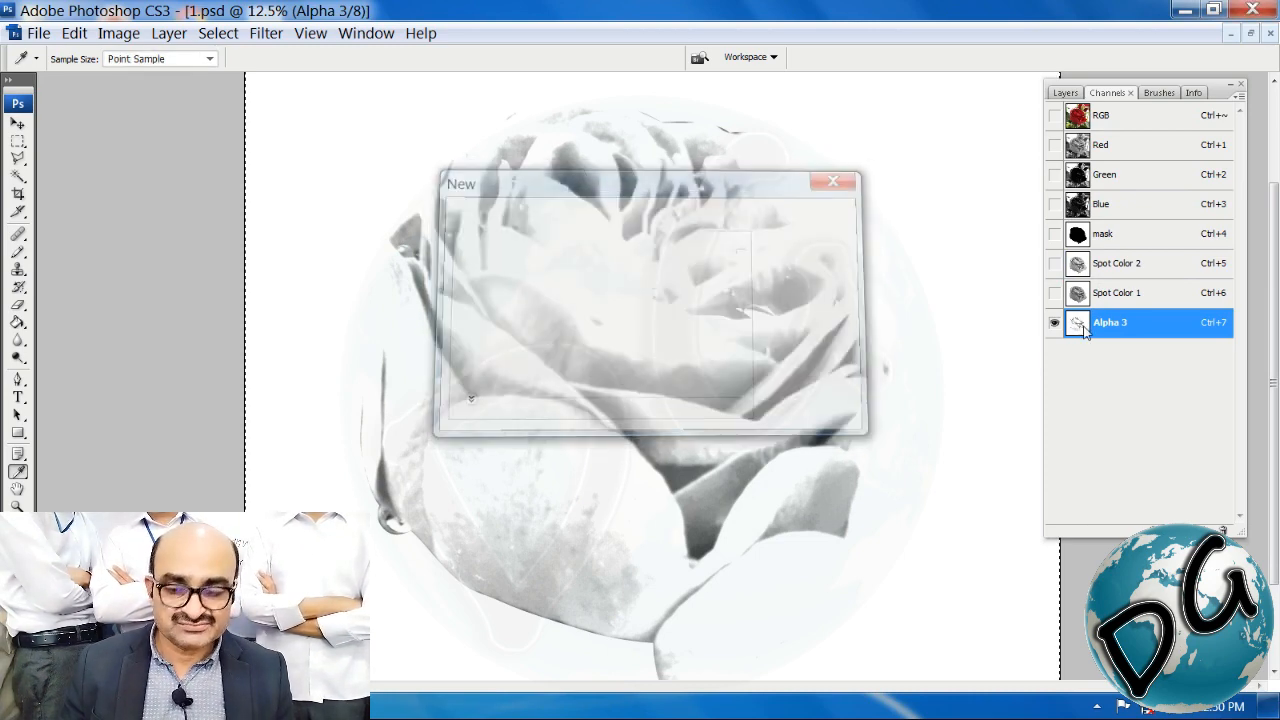
key(ctrl+v)
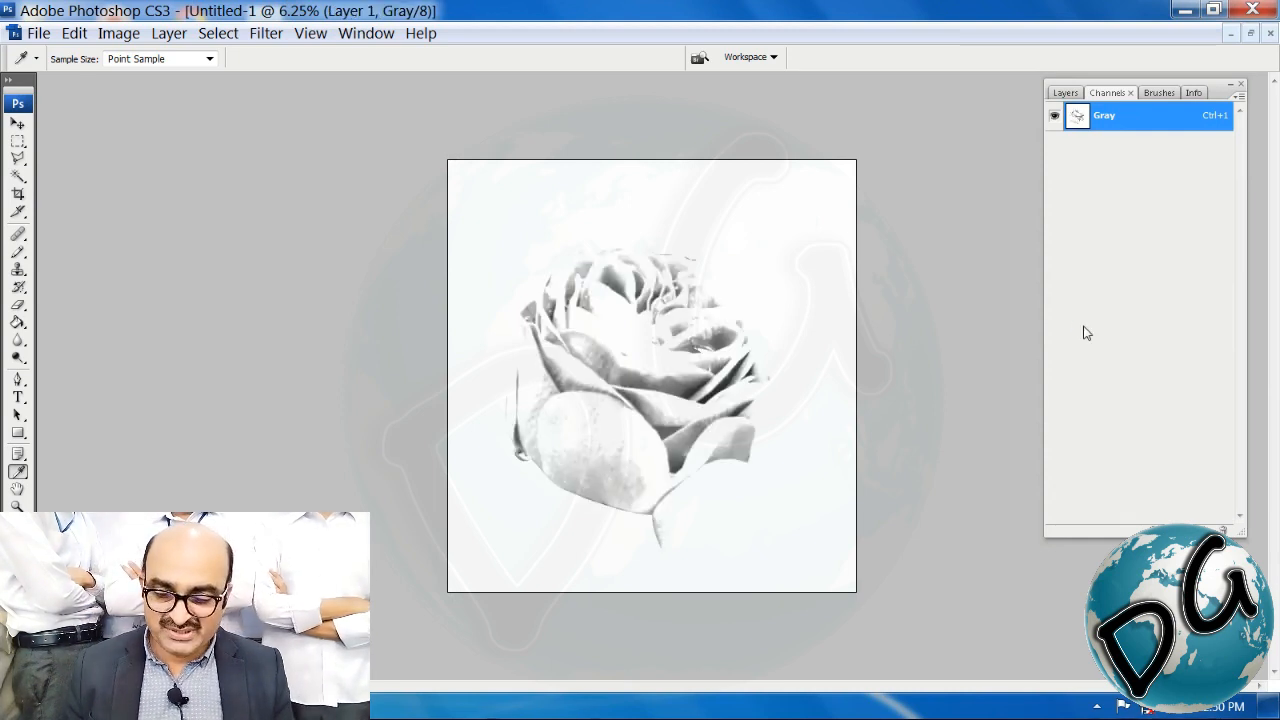
Step: Merge the pasted Alpha 3 layer into its background, restore the document to a floating window, and enlarge the 1.psd window beside it
key(ctrl+e)
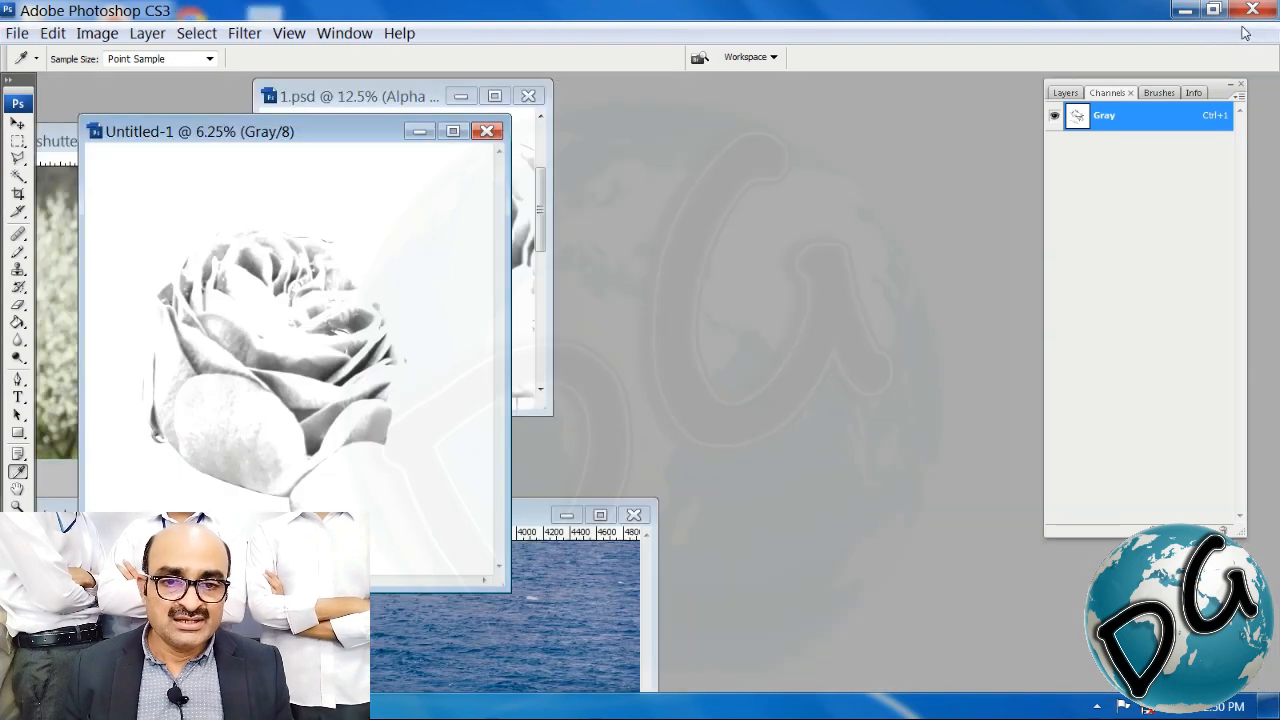
click(1250, 33)
drag(350, 135, 220, 227)
drag(371, 100, 583, 113)
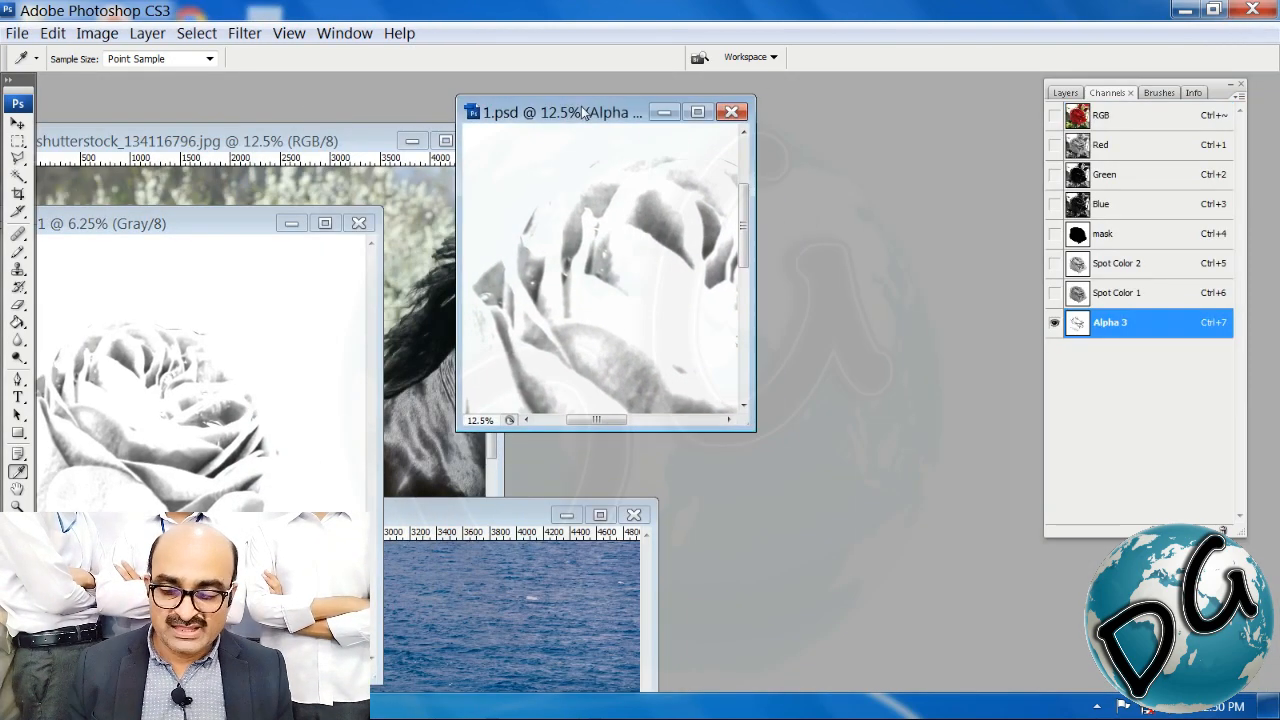
drag(752, 428, 1095, 688)
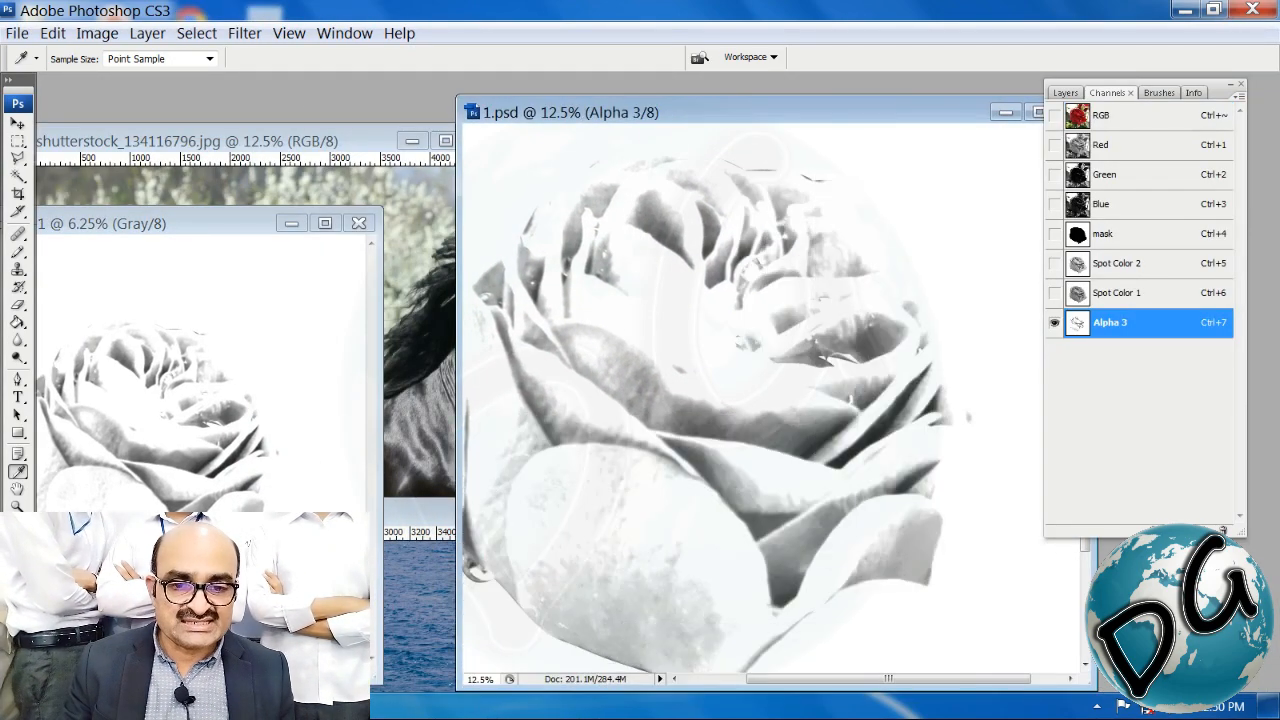
Step: Lighten the Spot Color 1 channel of 1.psd with Levels by setting the white input level to 170
click(1129, 298)
key(ctrl+minus)
key(ctrl+minus)
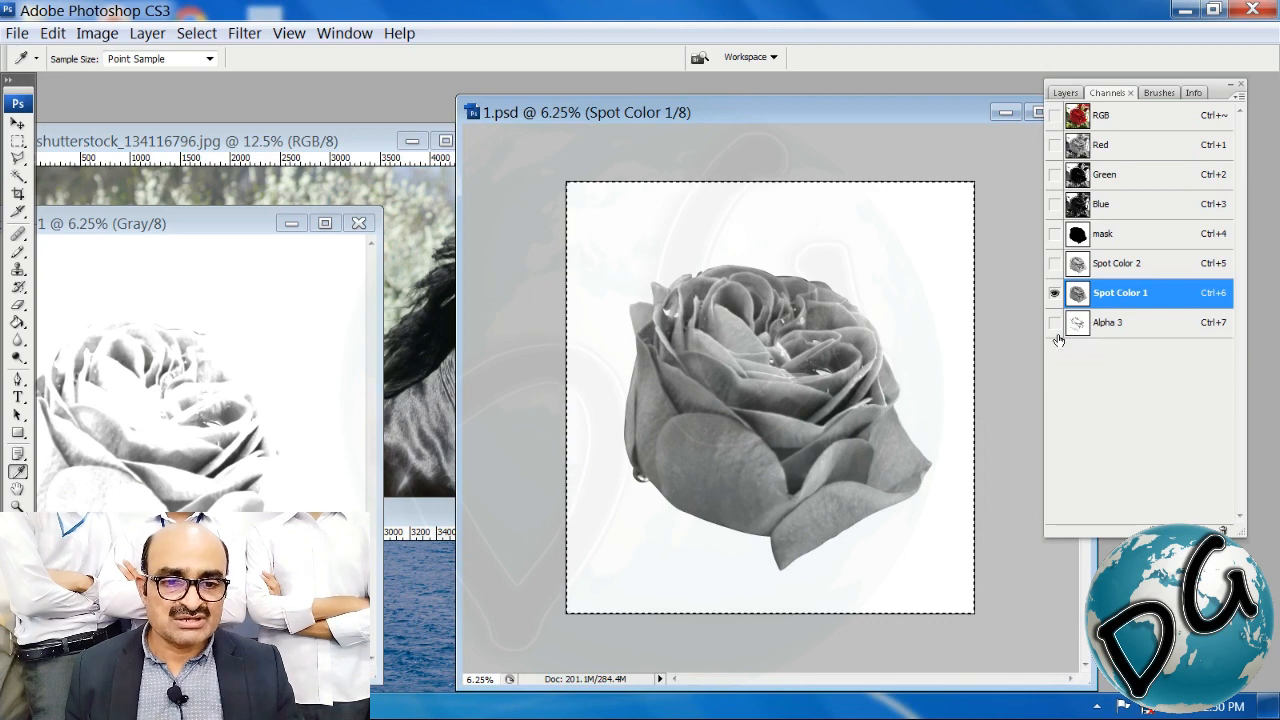
key(ctrl+l)
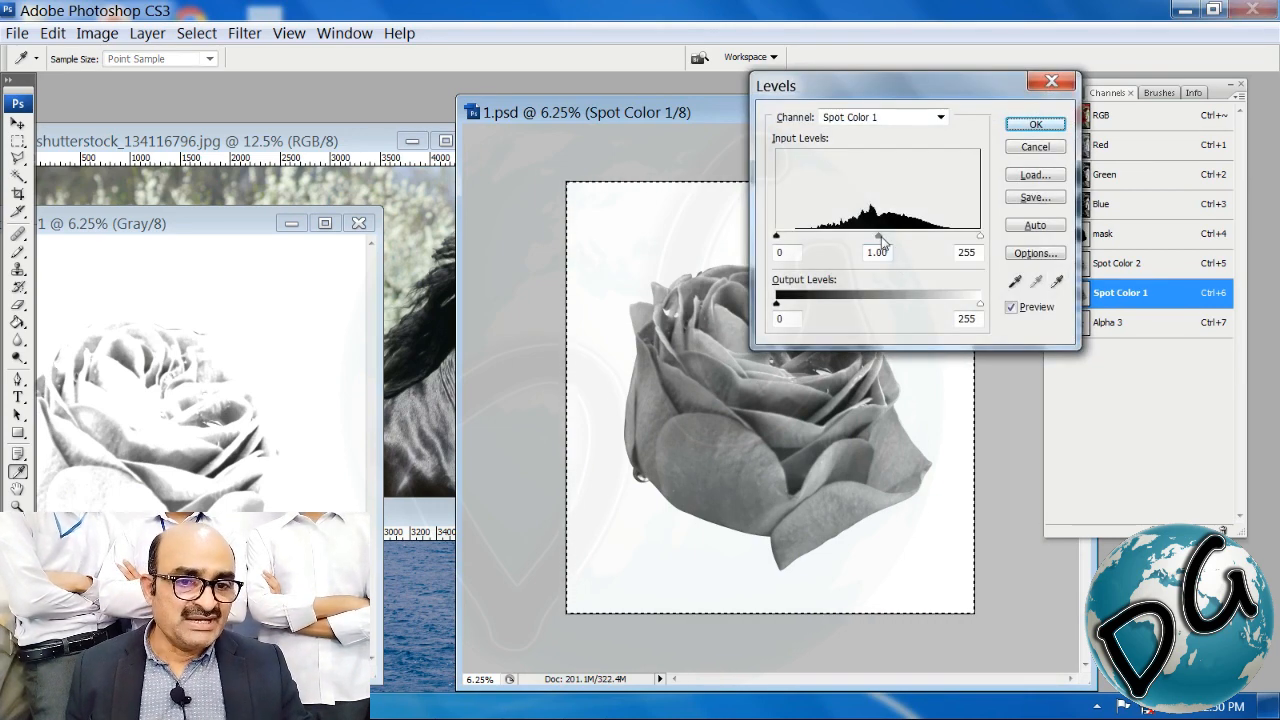
drag(978, 238, 913, 236)
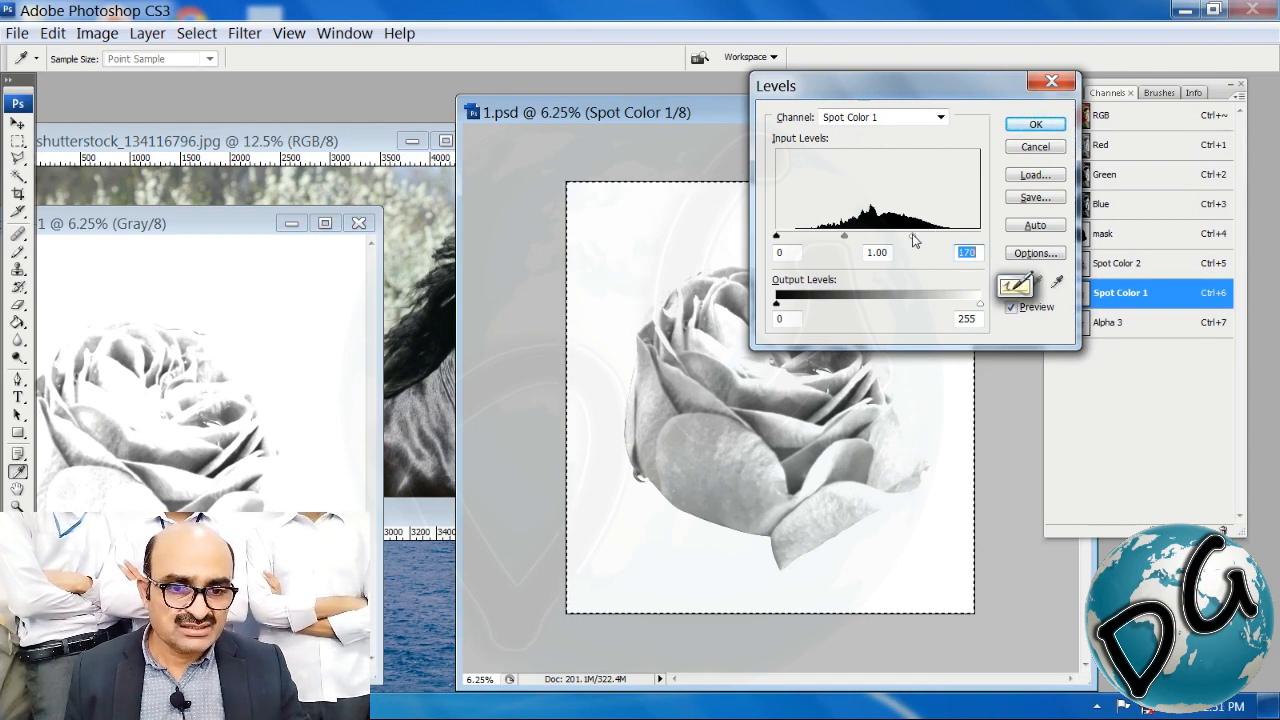
click(1046, 124)
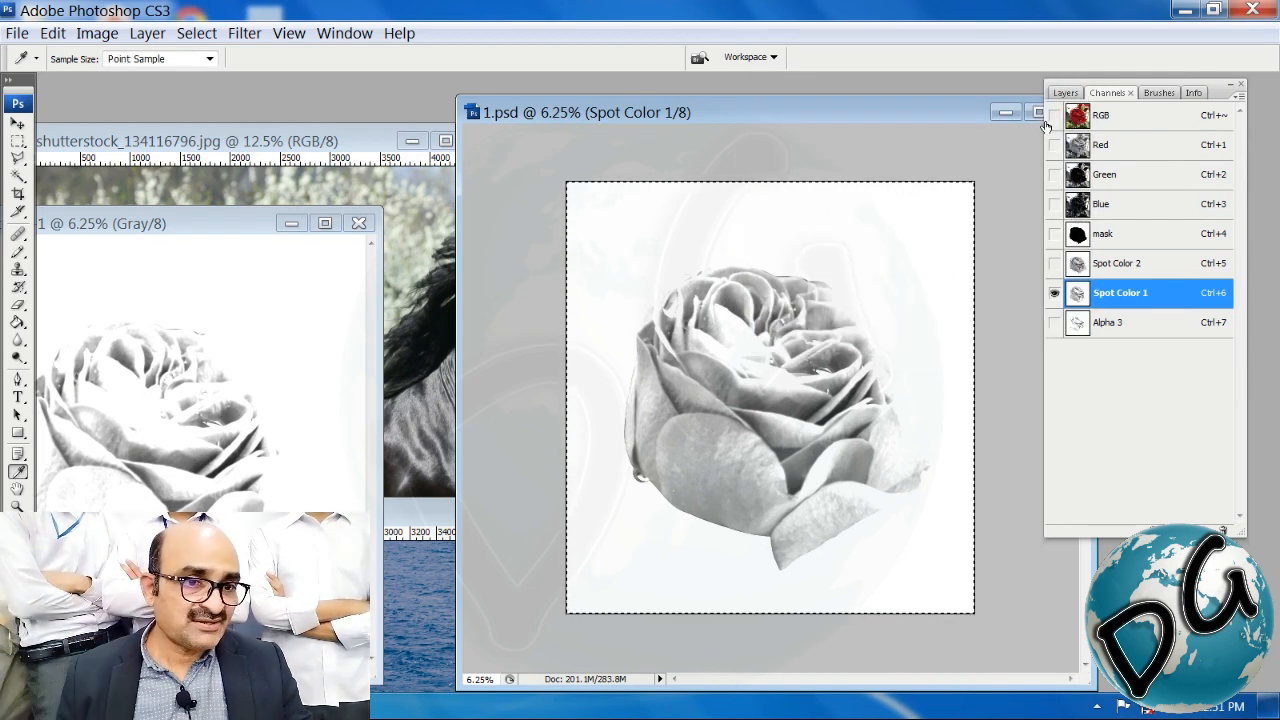
Step: Copy the lightened Spot Color 1 channel and paste it into a new grayscale document of matching size
key(ctrl+n)
key(Return)
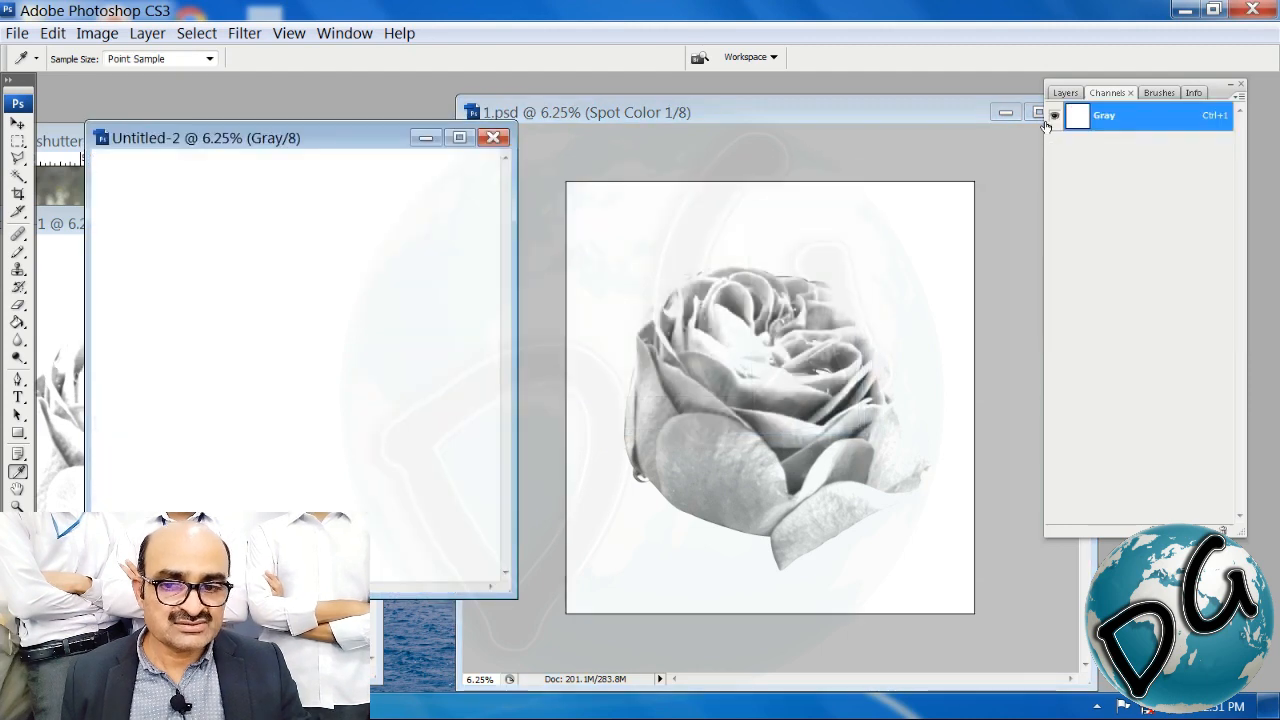
key(ctrl+v)
Step: Copy the Spot Color 2 channel from 1.psd into another new grayscale document and merge the pasted layer into the background
click(825, 103)
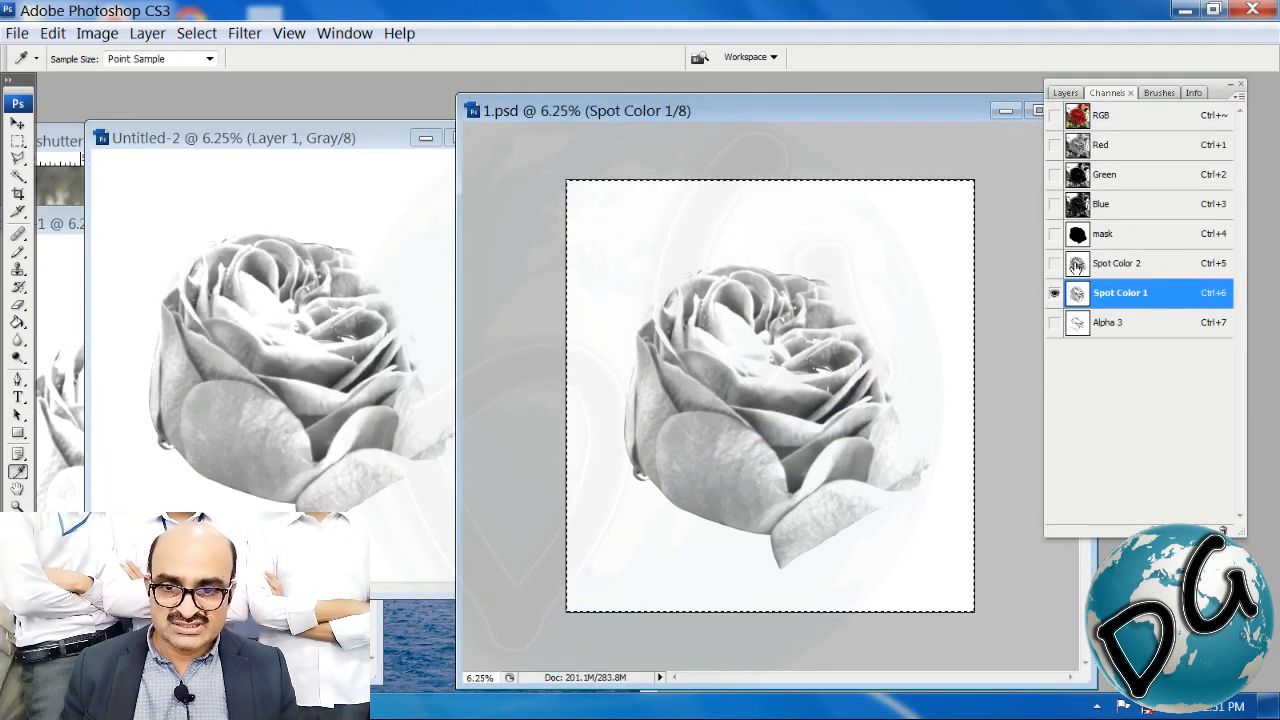
click(1076, 265)
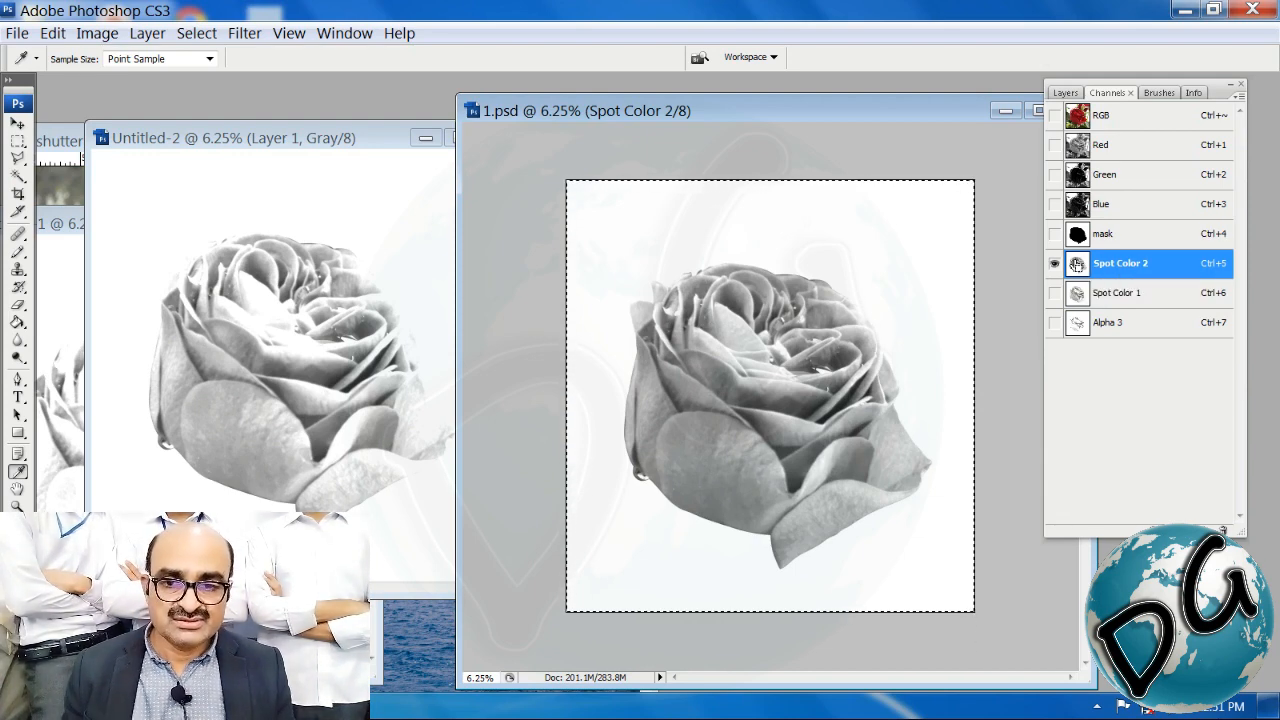
key(ctrl+n)
key(Return)
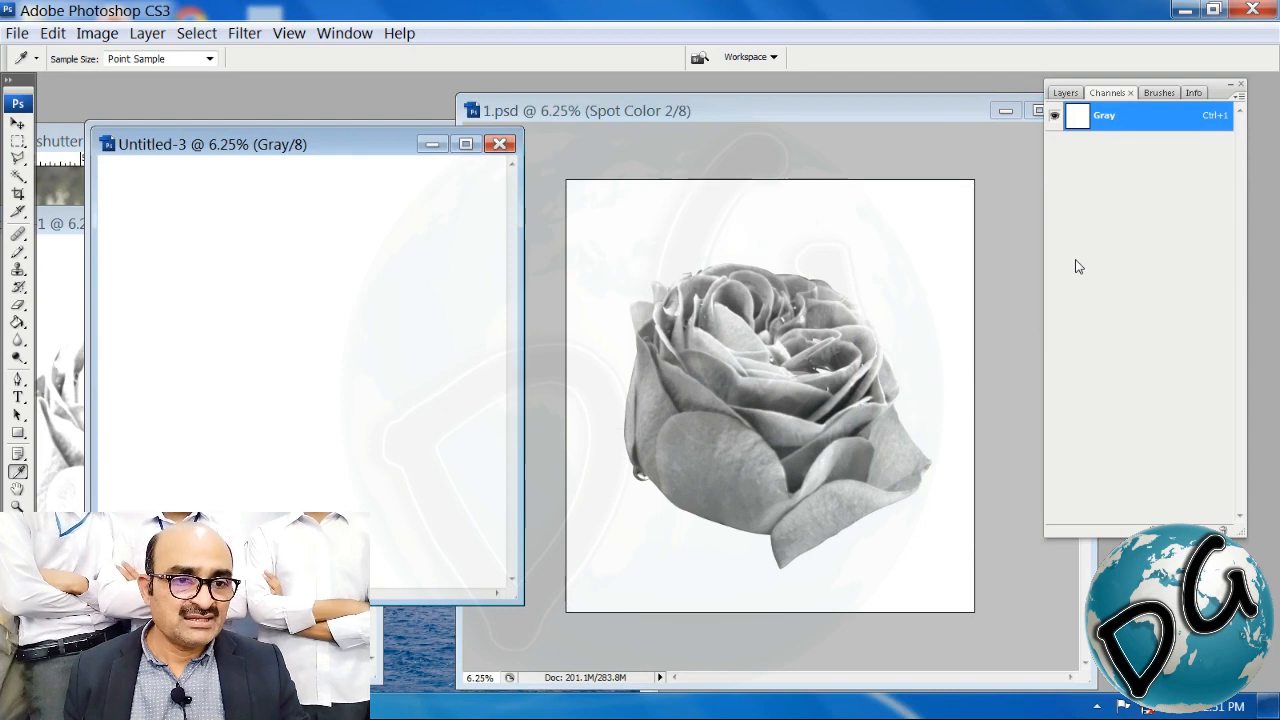
key(ctrl+v)
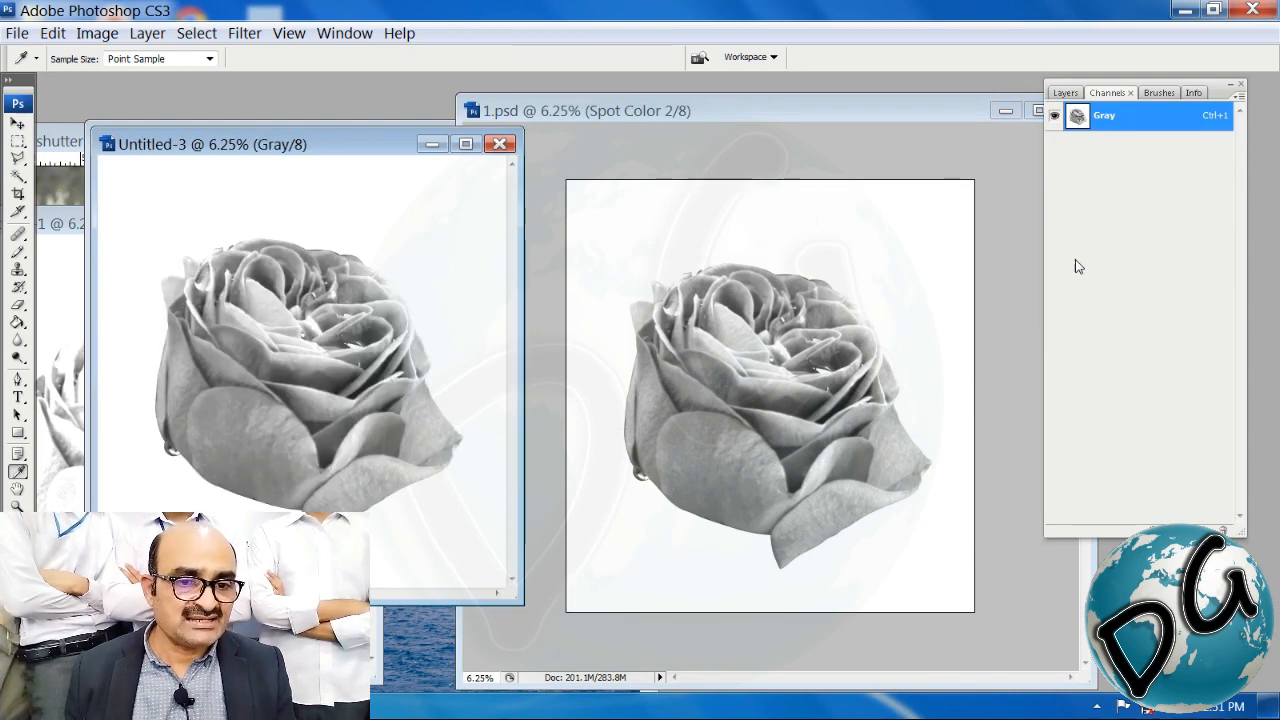
Step: Move the Untitled-3 window clear of Untitled-2 and merge the pasted layer of Untitled-2 into its background
drag(183, 142, 318, 268)
drag(249, 134, 220, 141)
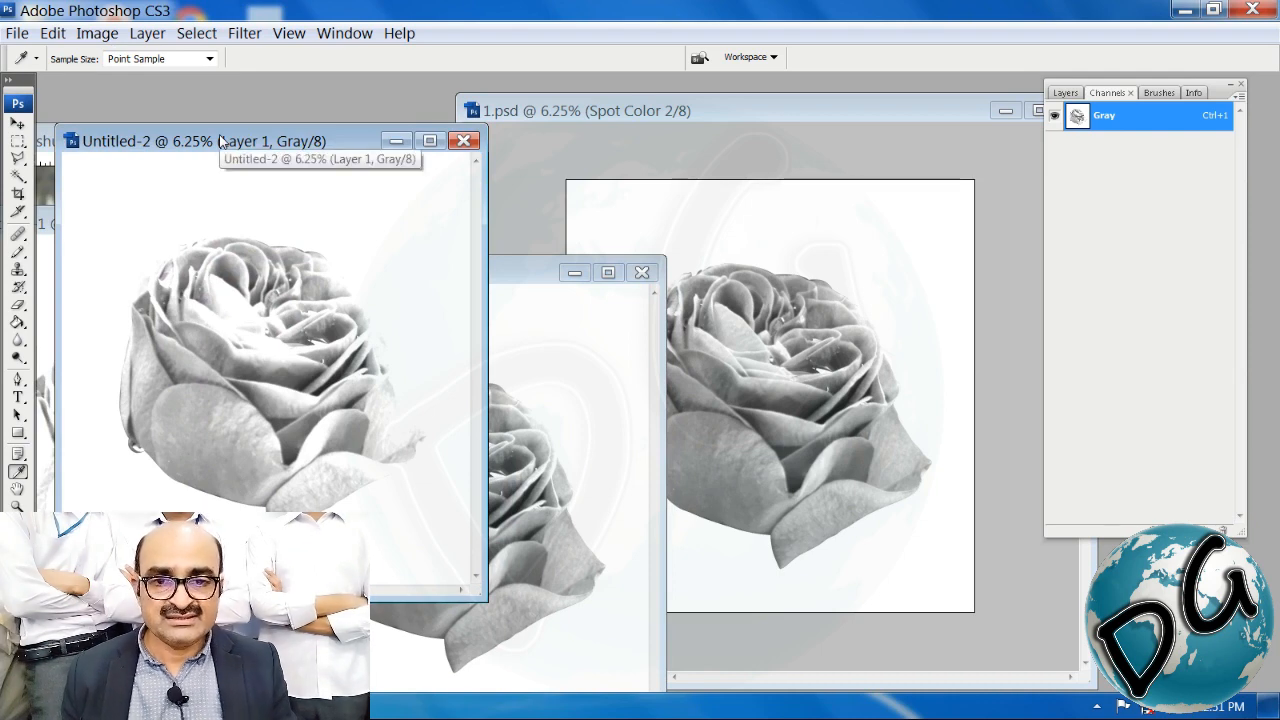
key(ctrl+e)
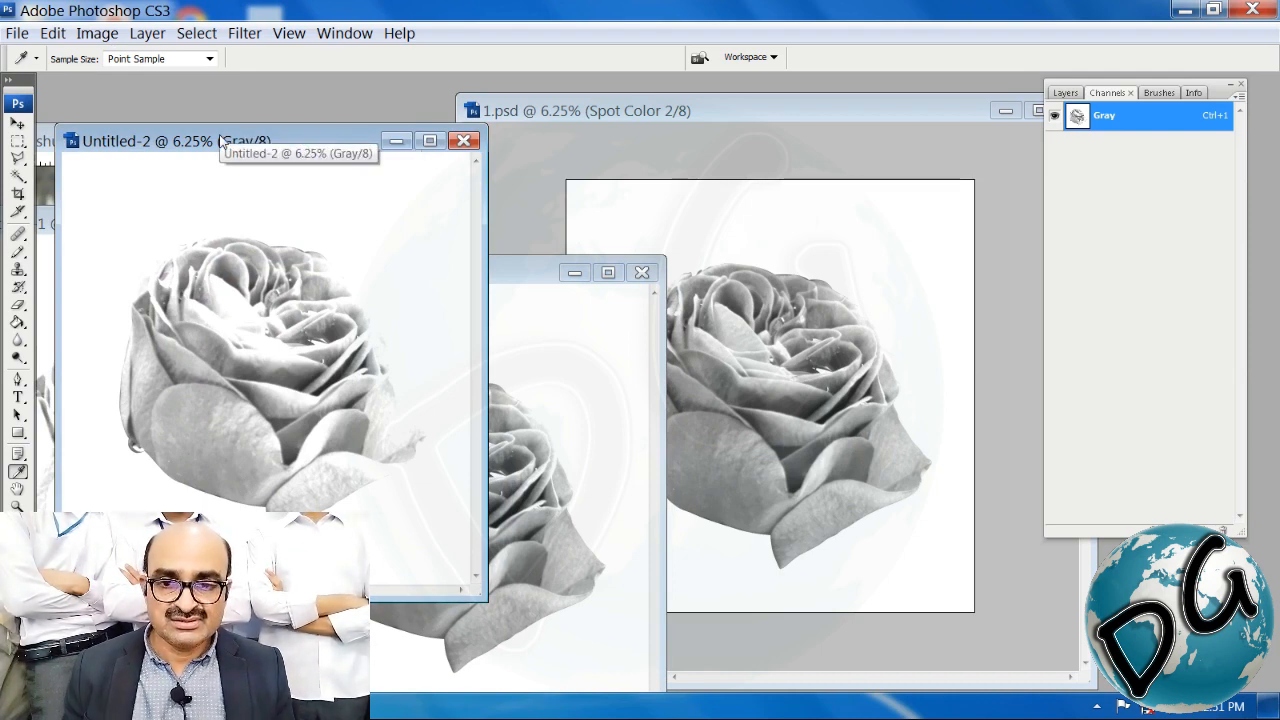
Step: Move 1.psd aside and arrange the three grayscale rose documents side by side, from Untitled-1 to Untitled-3
drag(720, 113, 1171, 397)
drag(321, 144, 292, 120)
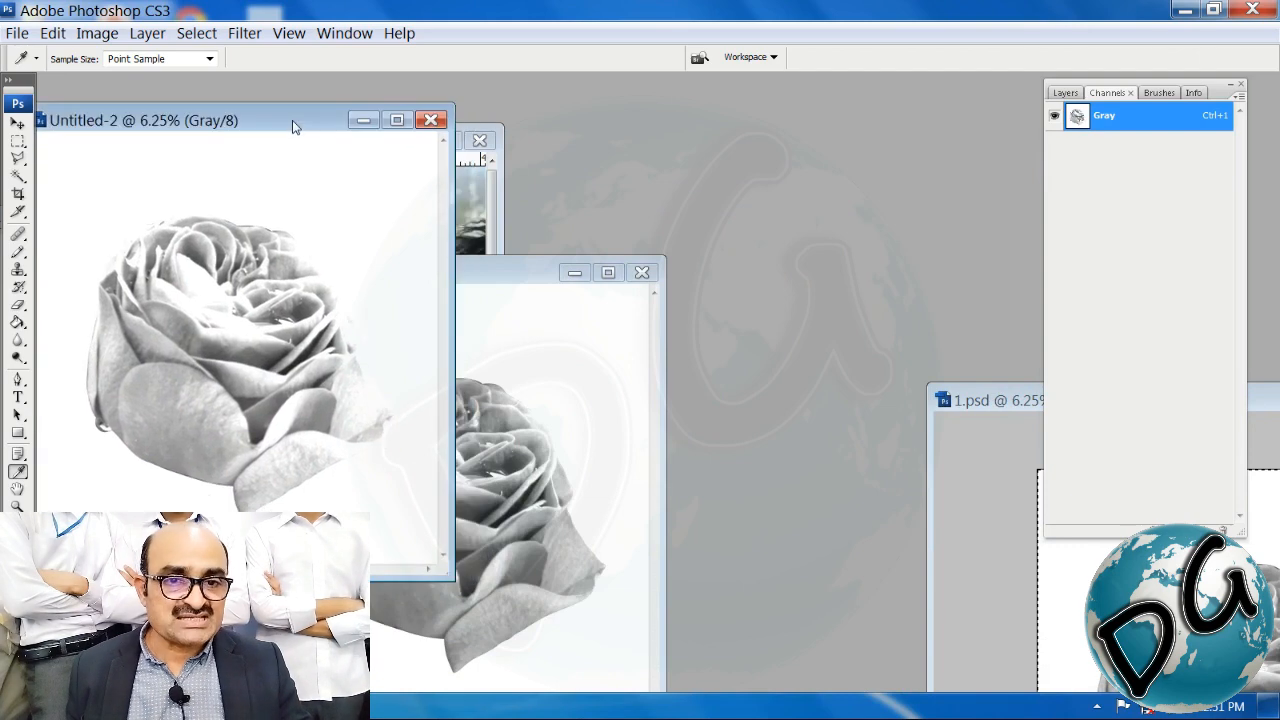
drag(552, 283, 1066, 234)
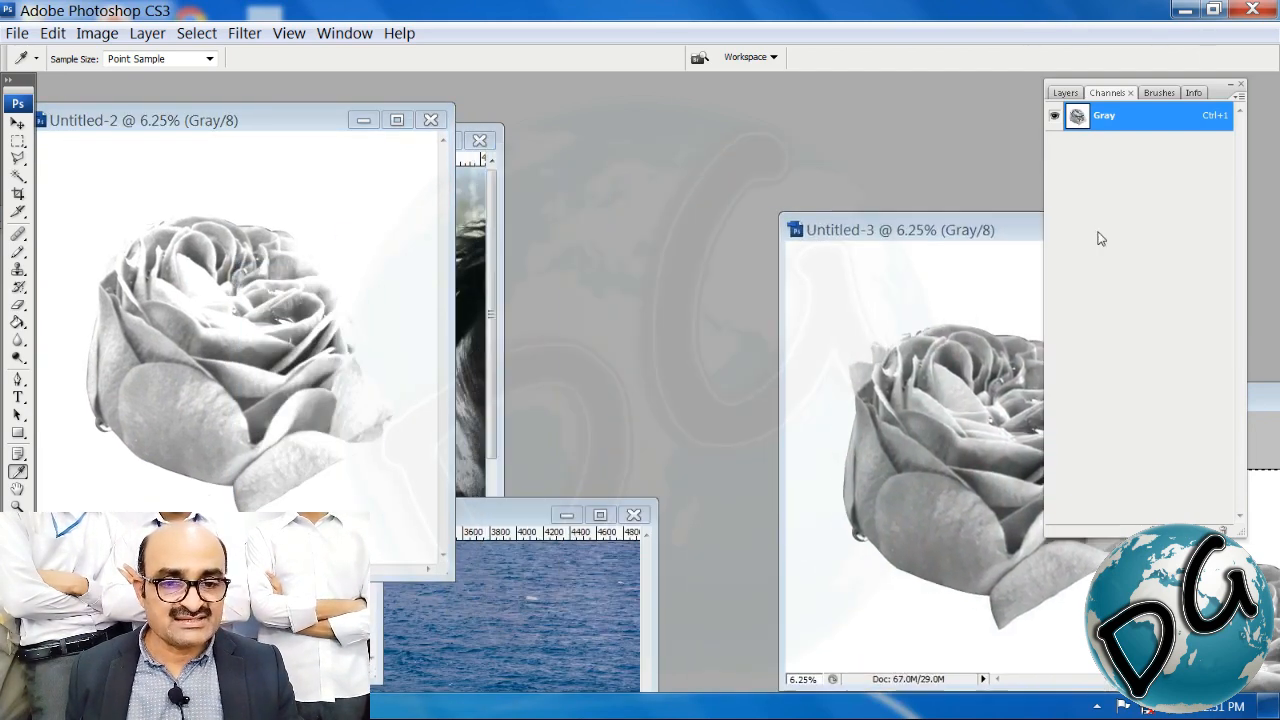
drag(301, 121, 706, 269)
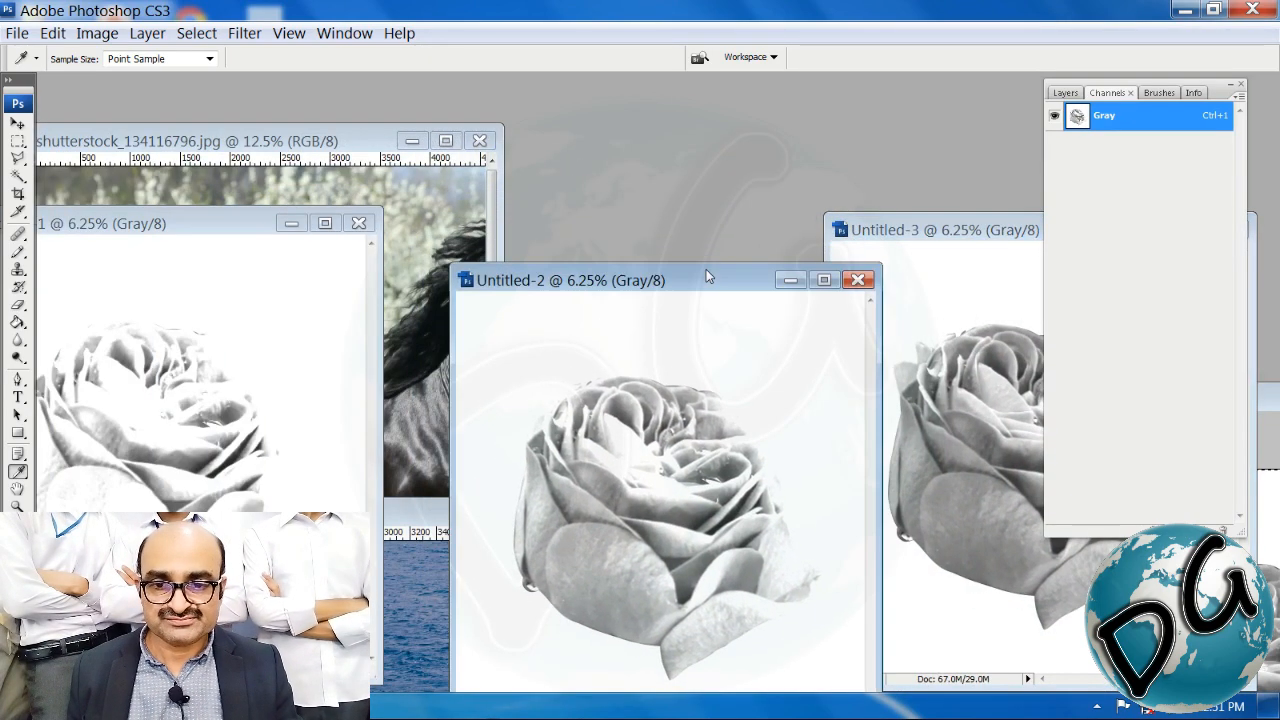
drag(243, 223, 420, 127)
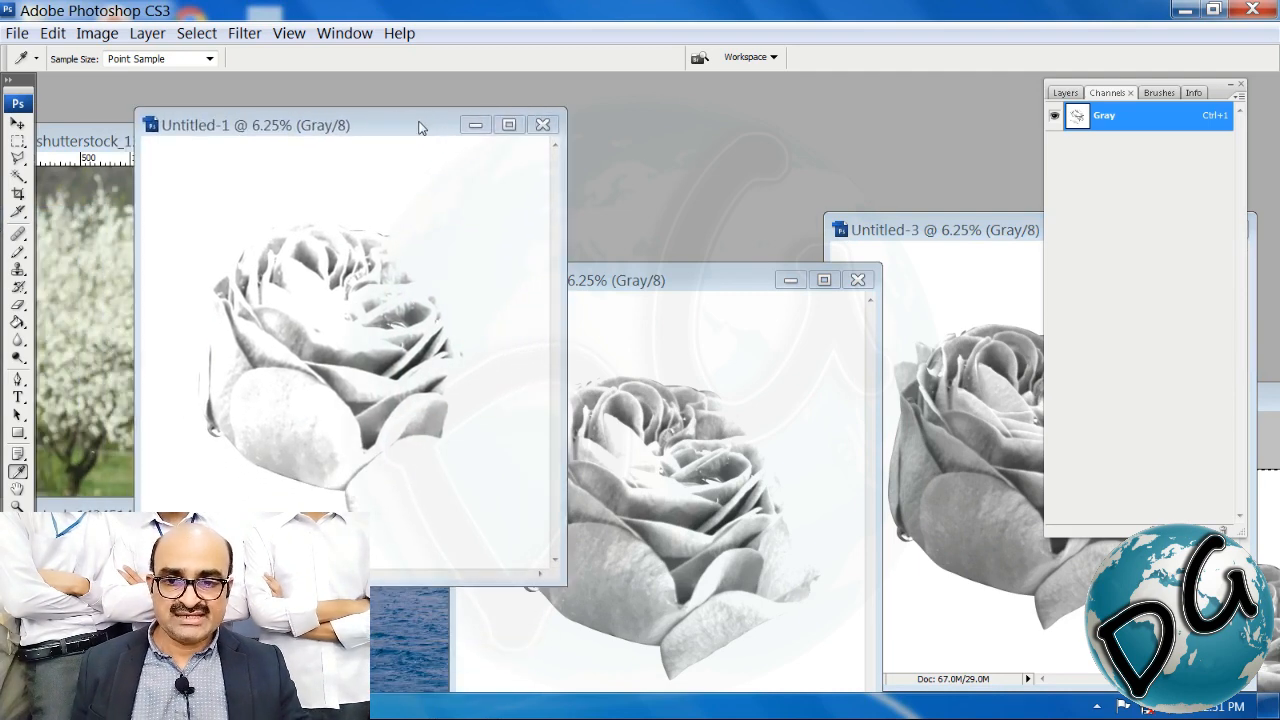
Step: Start converting Untitled-1 to Bitmap mode with an output resolution of 600 pixels/inch and the Halftone Screen method
drag(397, 261, 306, 356)
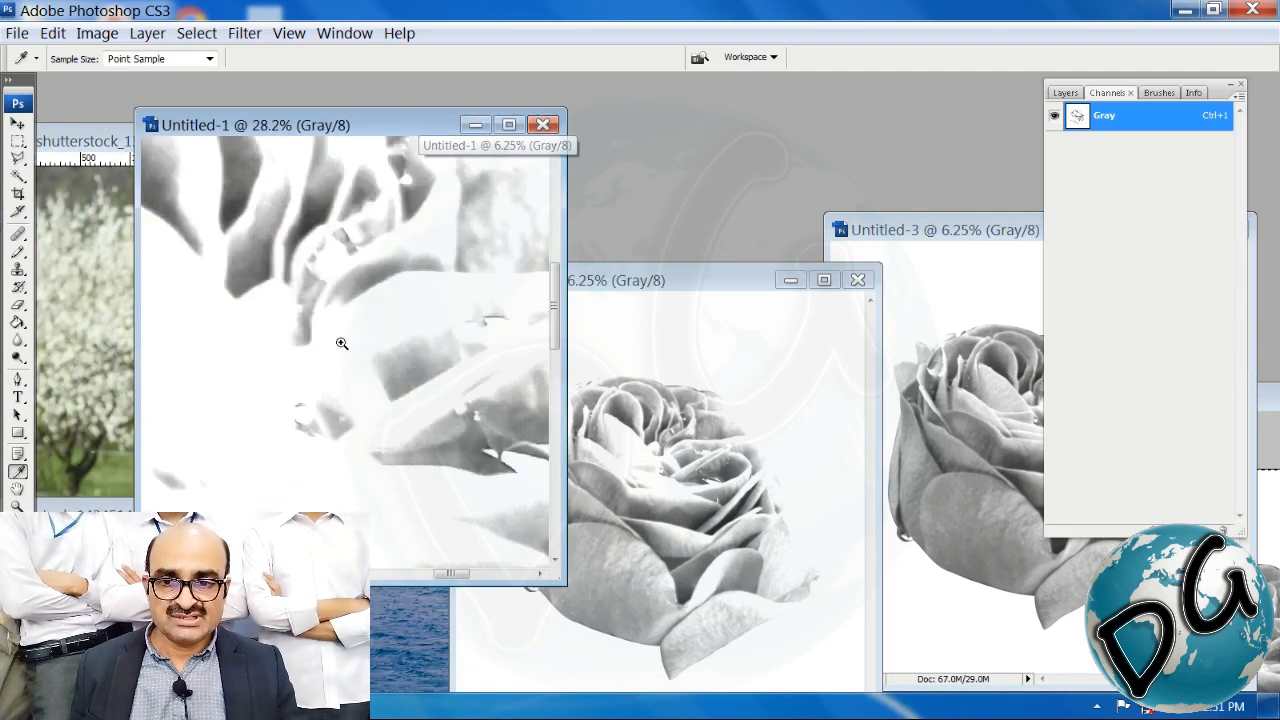
alt+click(385, 380)
alt+click(385, 380)
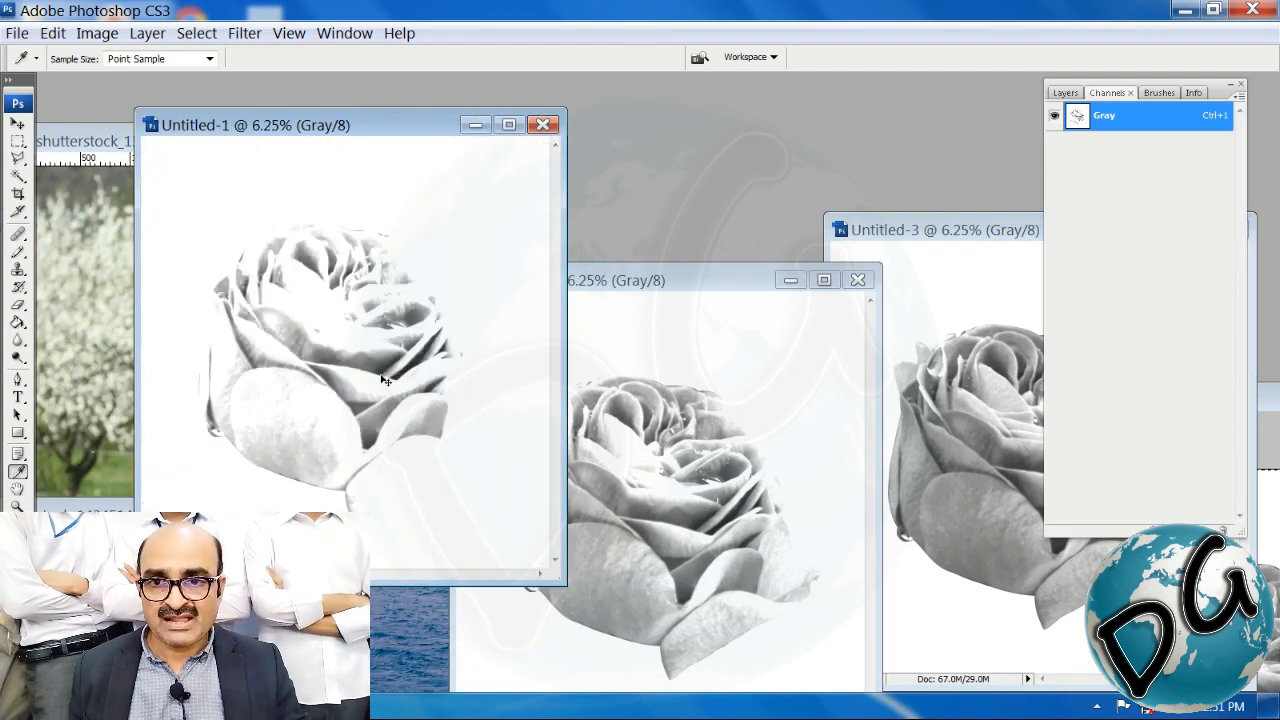
click(98, 36)
mouse_move(118, 63)
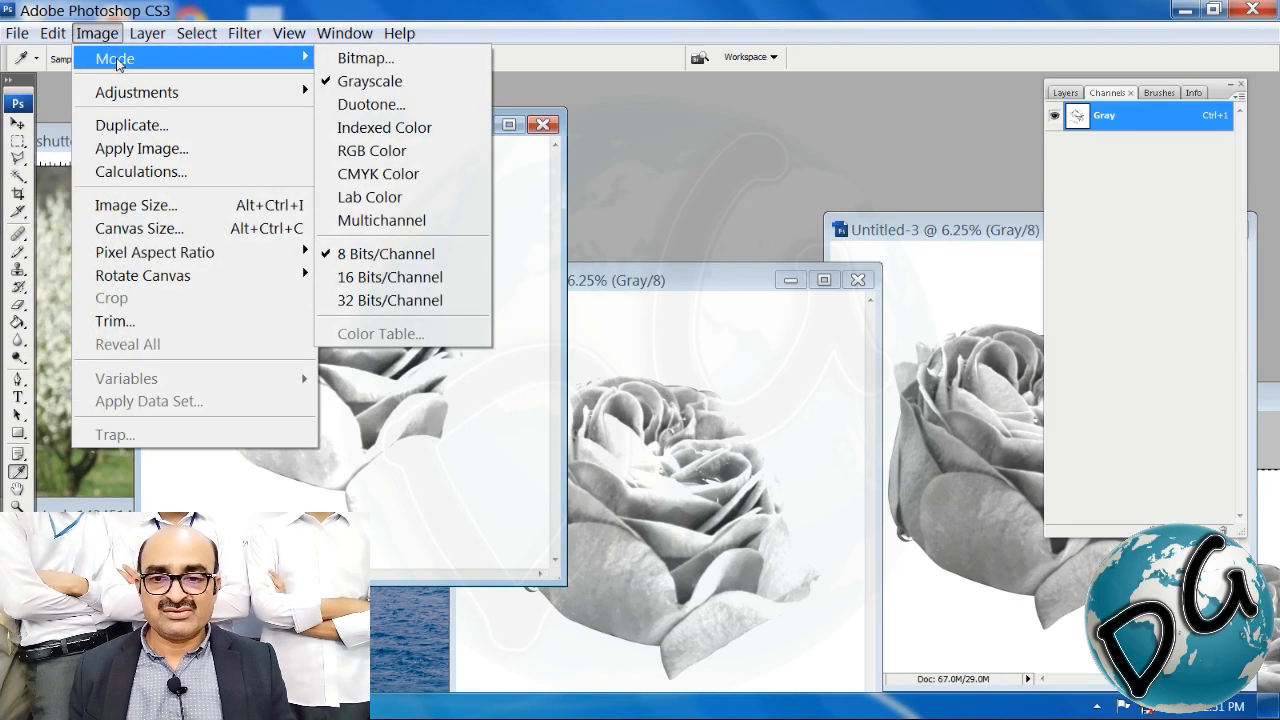
click(386, 59)
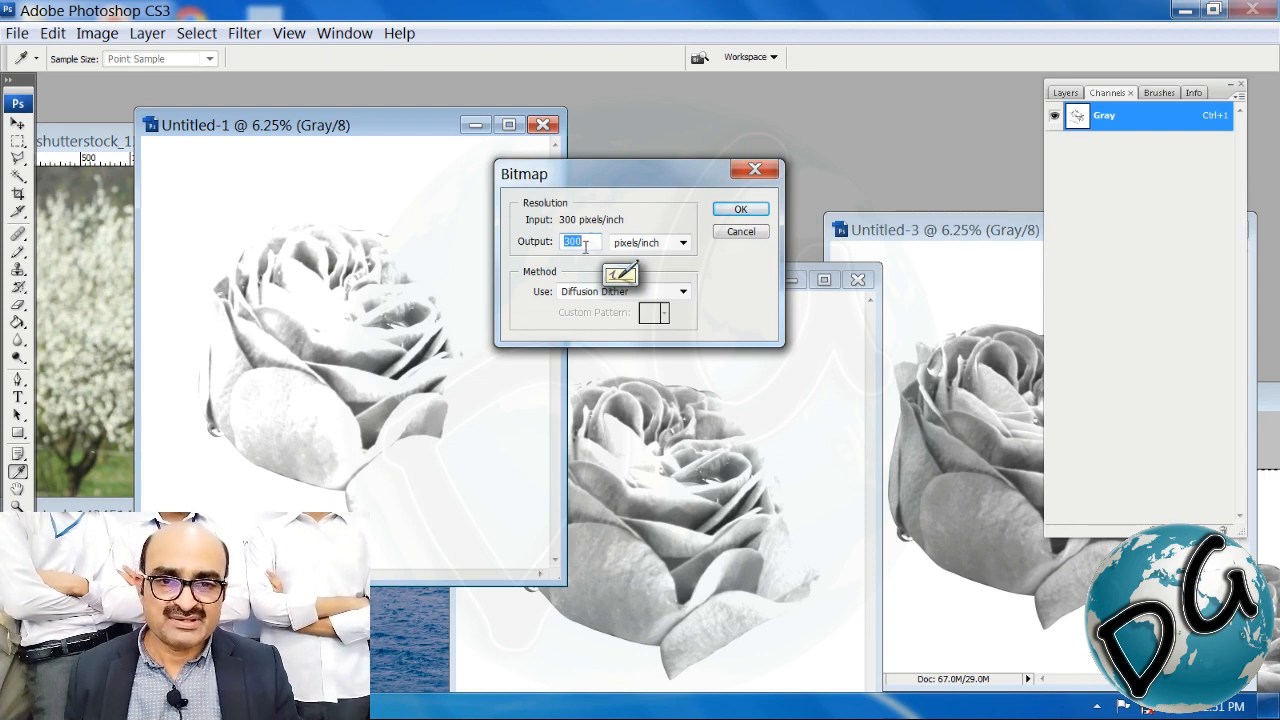
text(600)
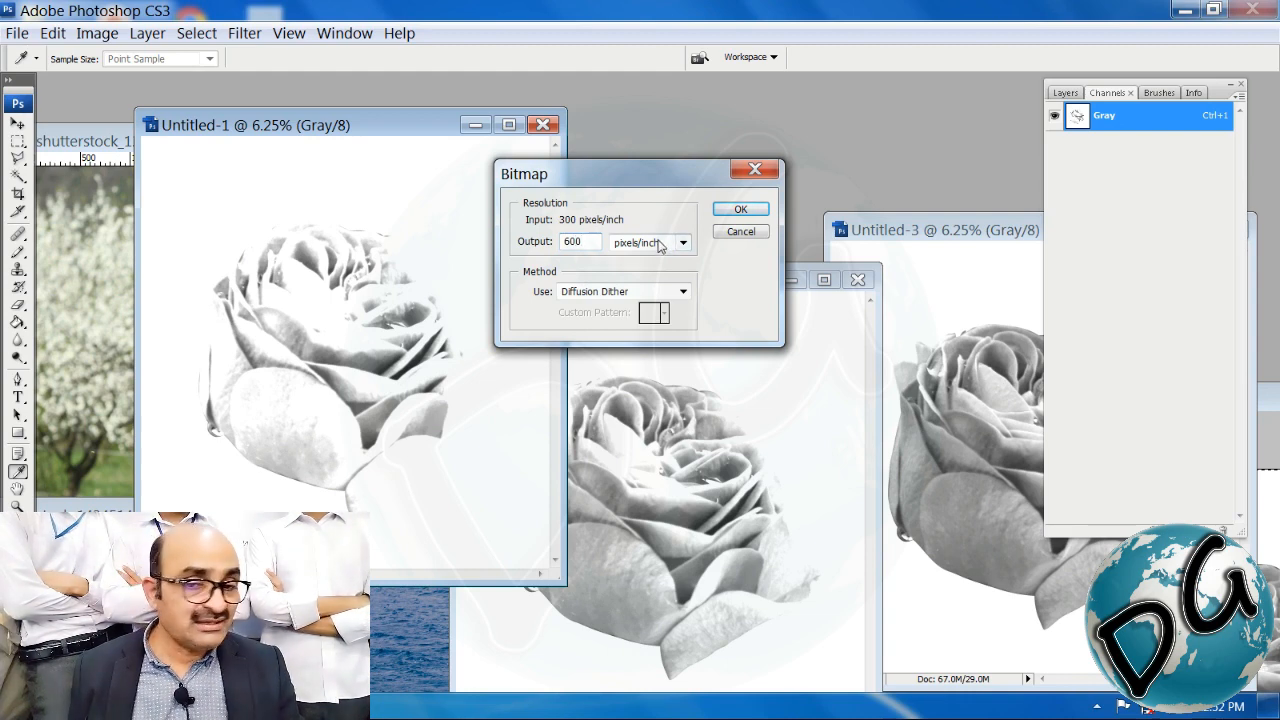
click(658, 246)
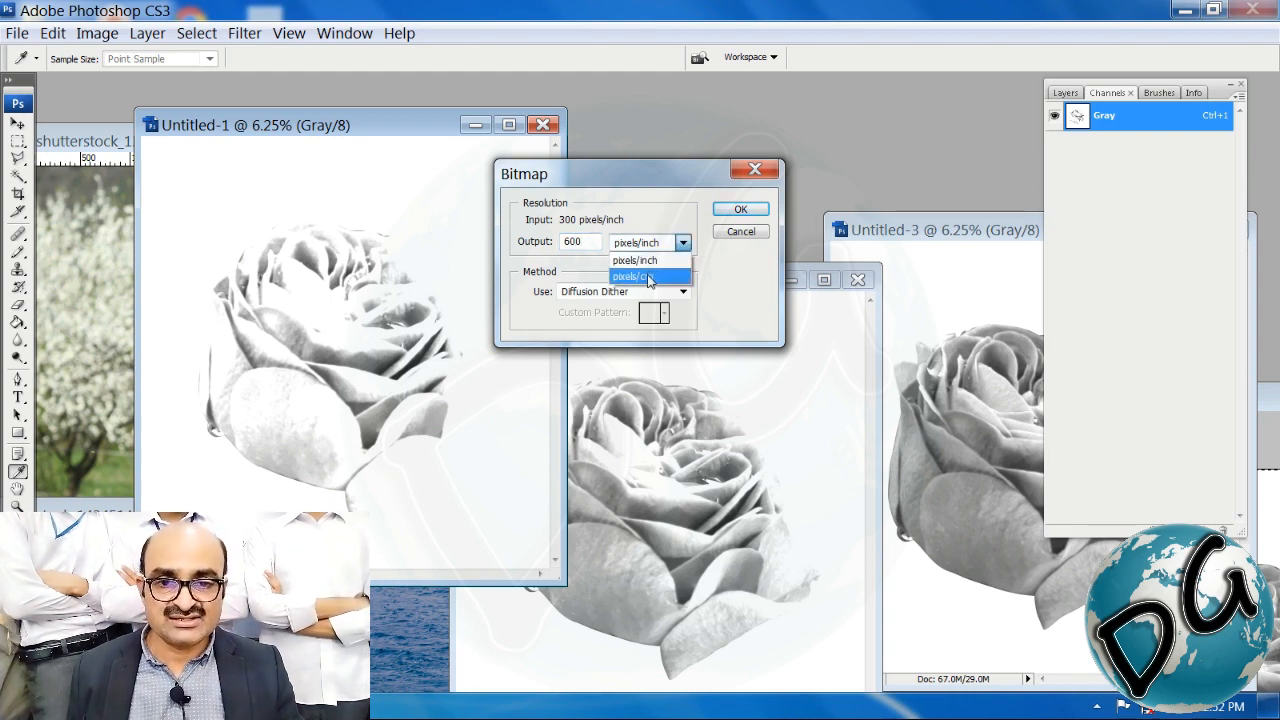
click(656, 262)
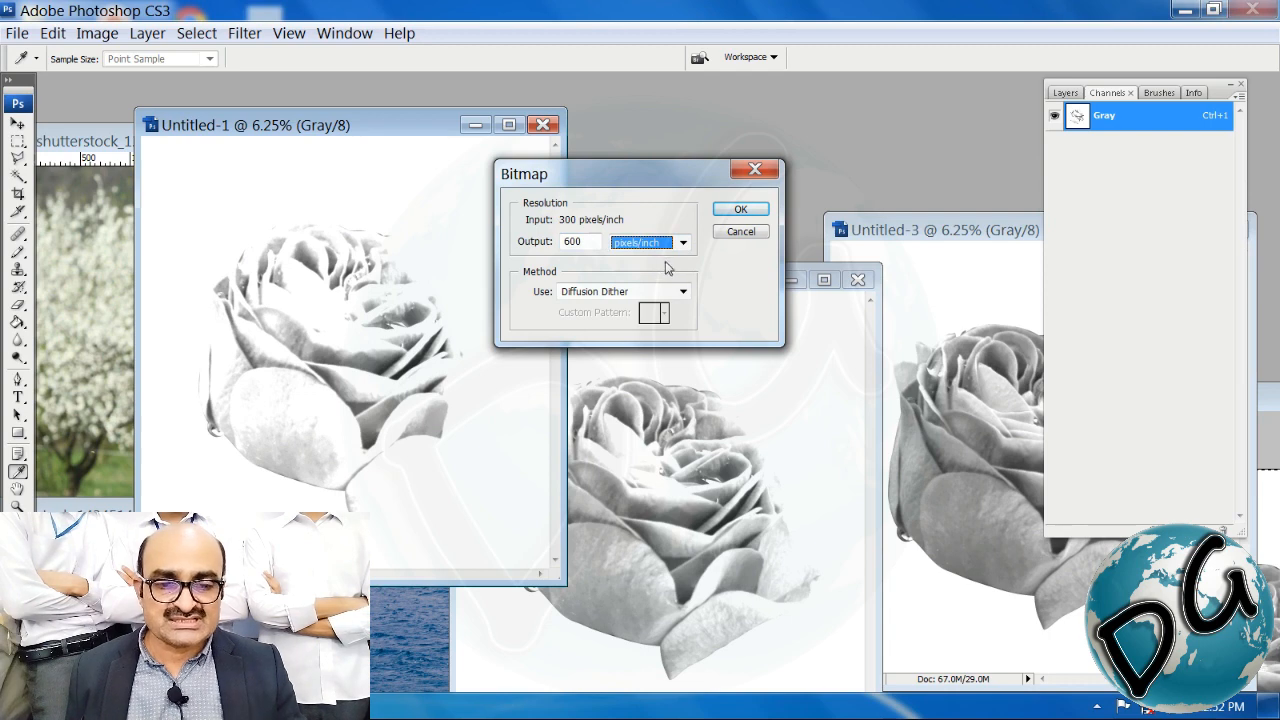
click(634, 293)
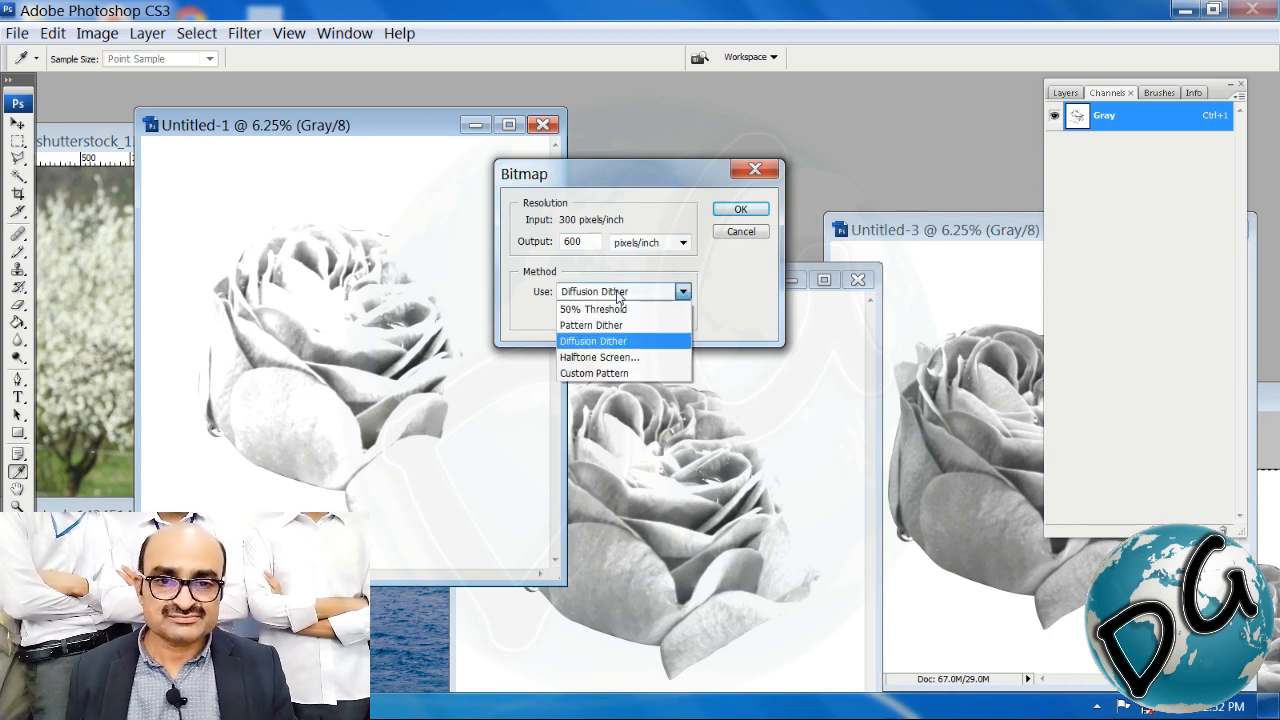
click(605, 358)
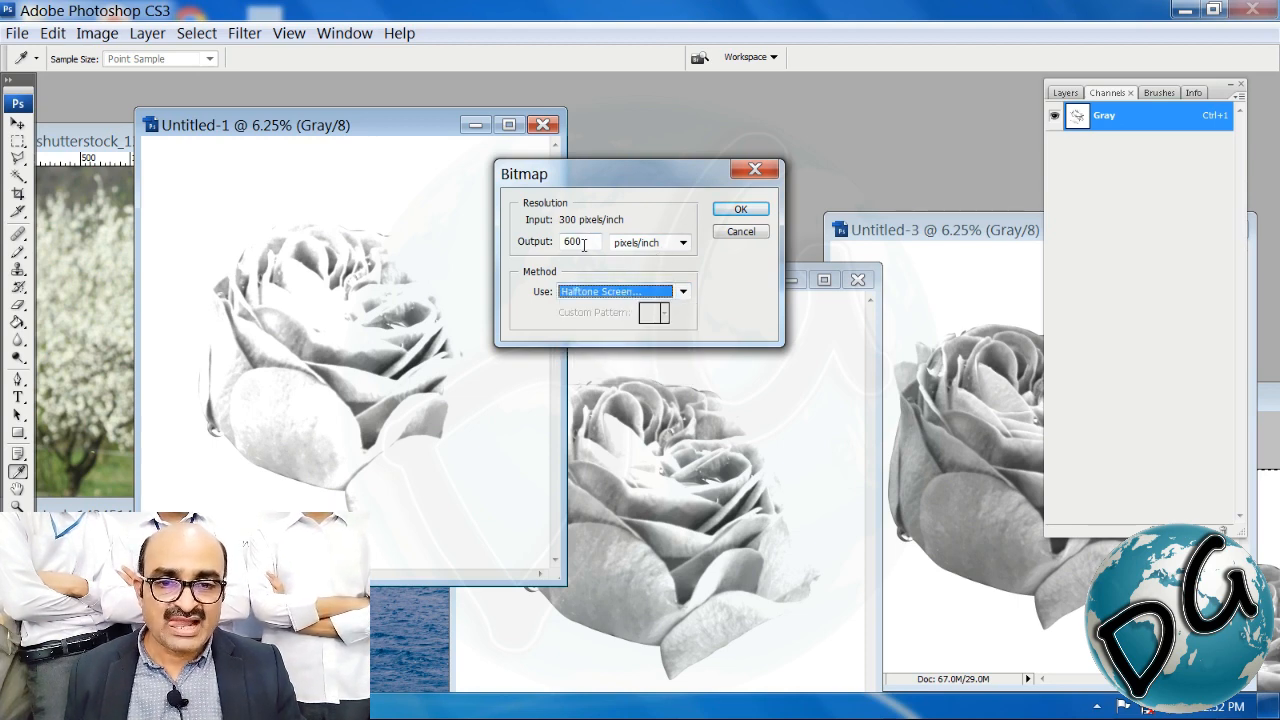
click(739, 208)
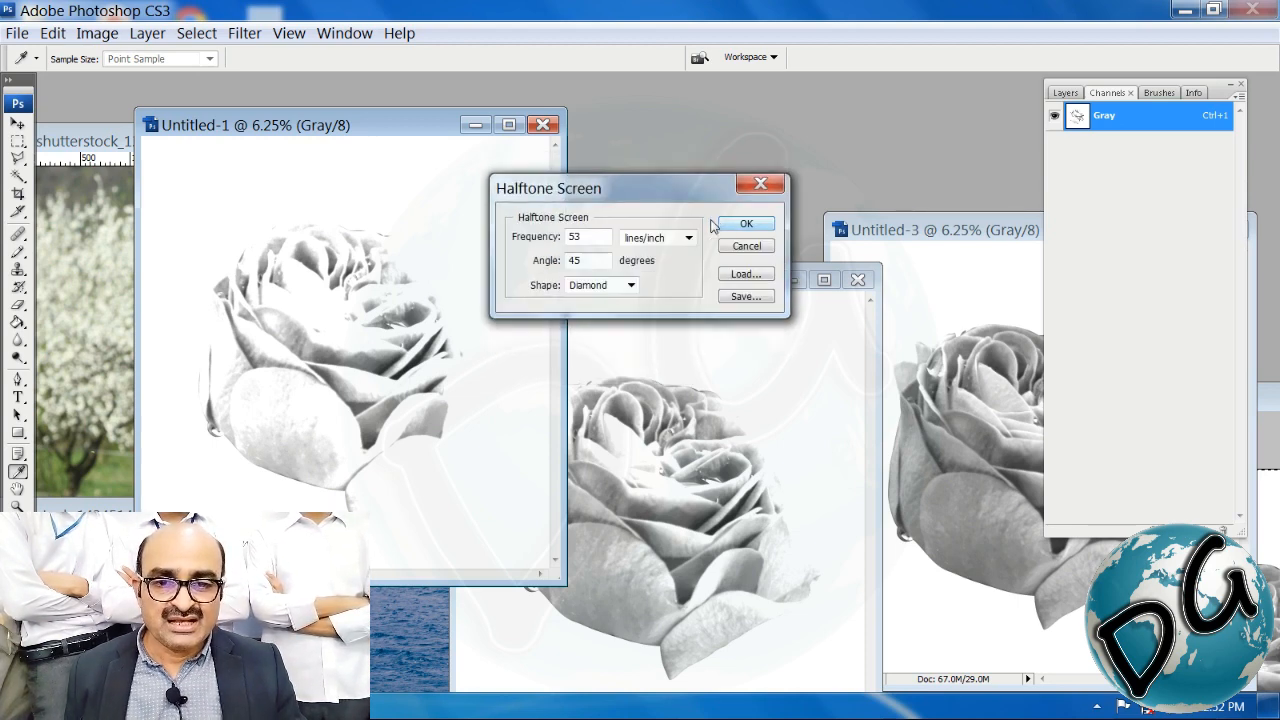
Step: Apply the halftone screen with a frequency of 27 lines/cm, an angle of 18 degrees and a Round dot shape
double_click(596, 237)
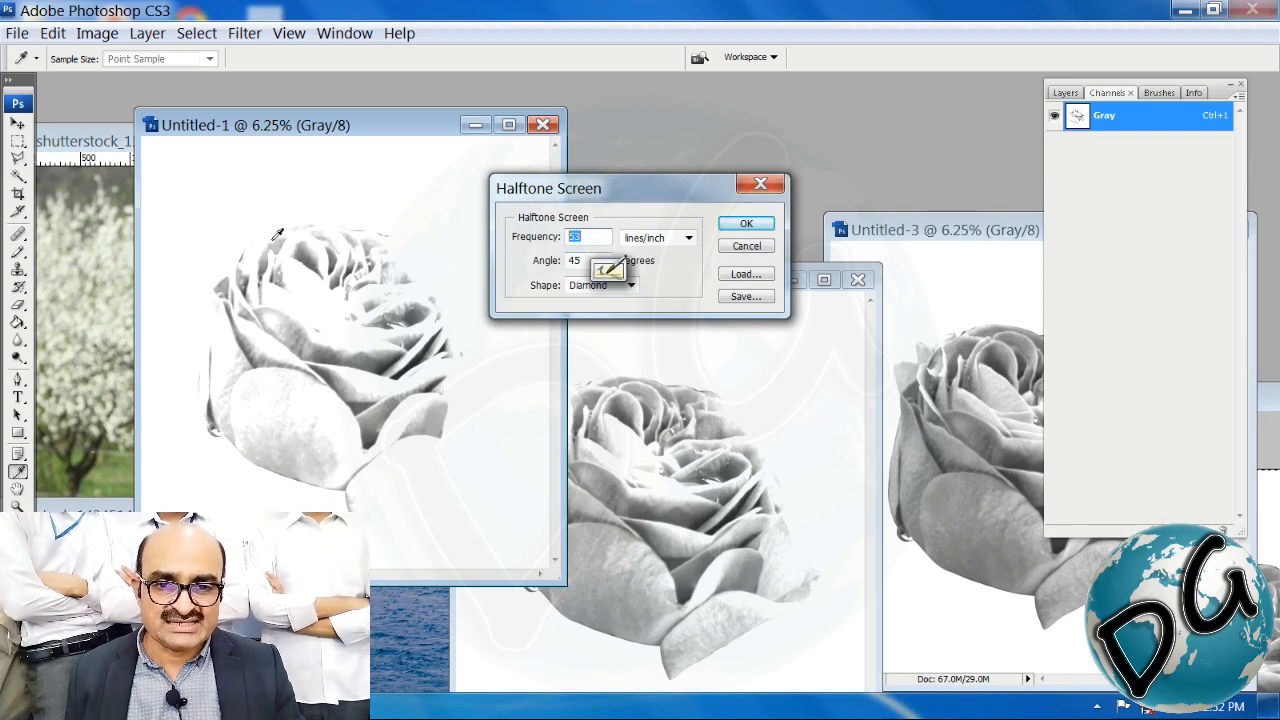
text(27)
key(Tab)
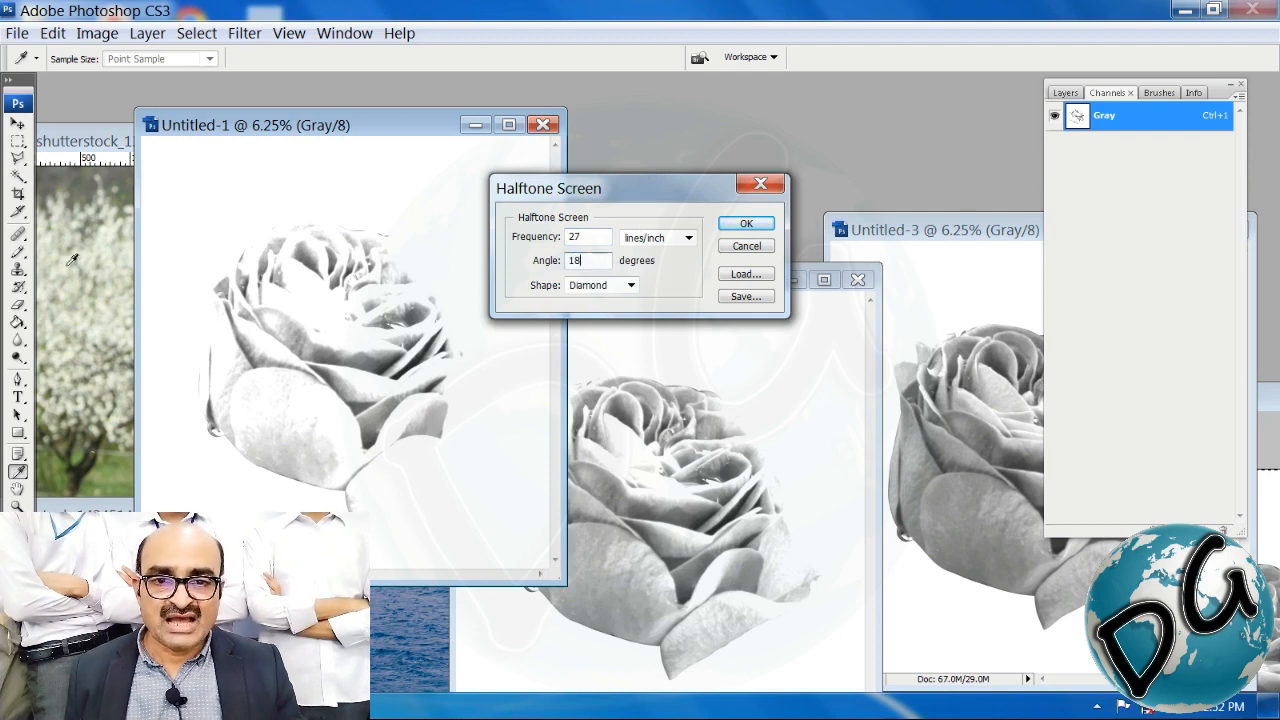
text(18)
click(688, 238)
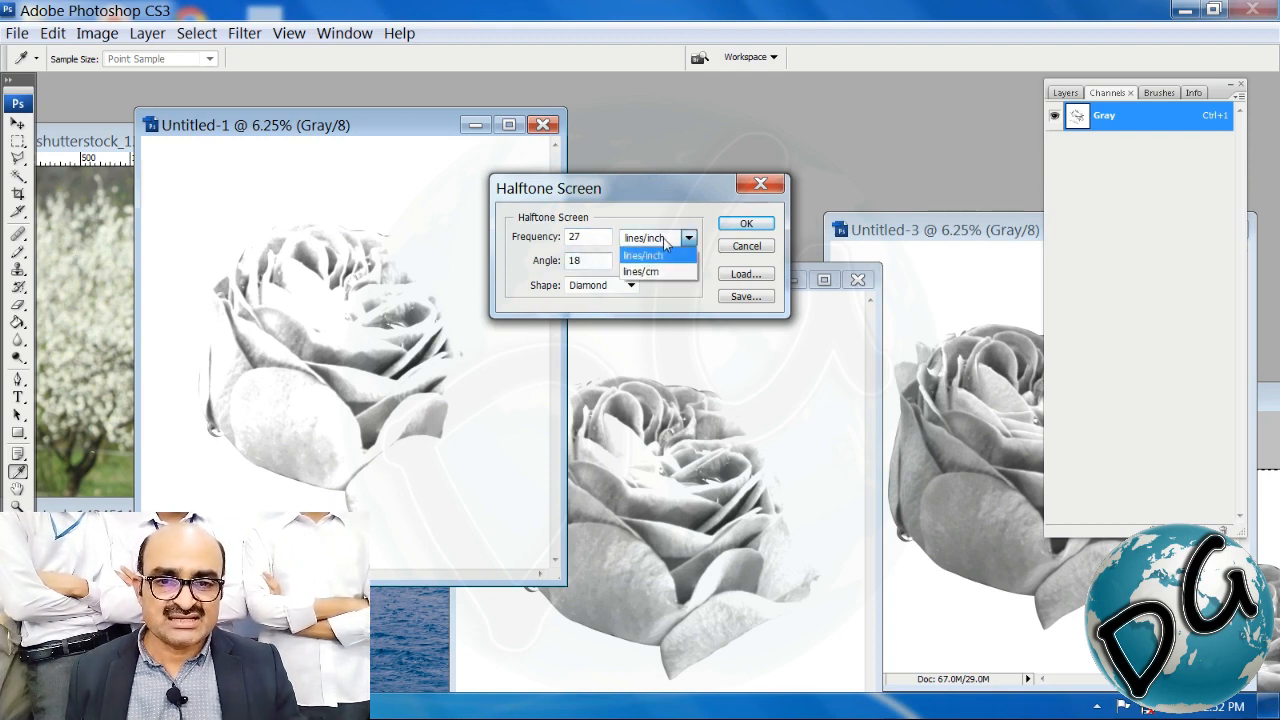
click(654, 272)
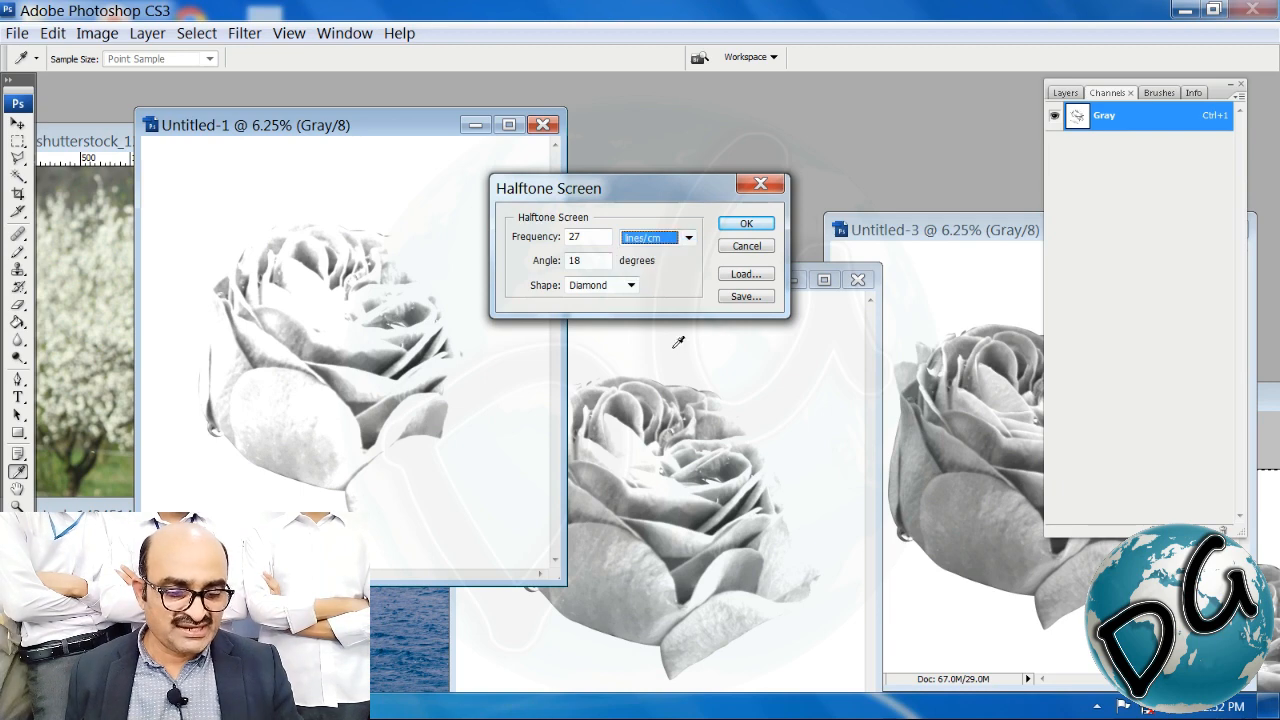
click(604, 290)
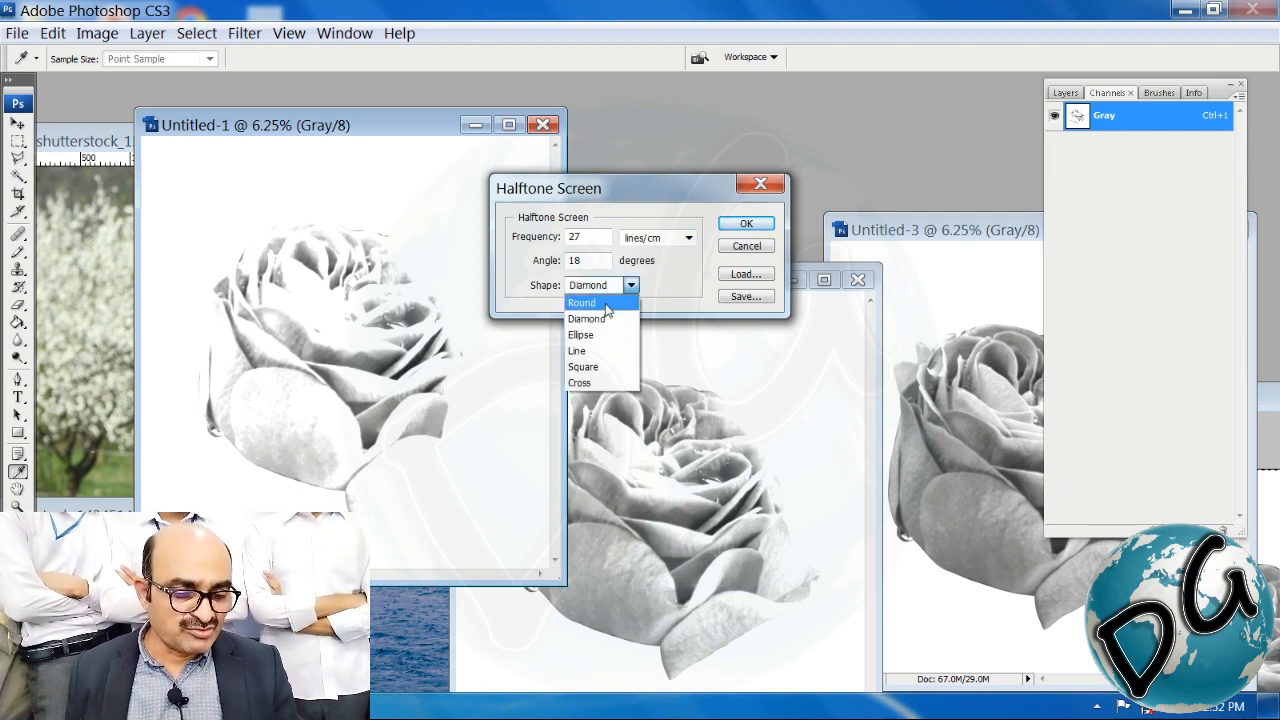
click(605, 305)
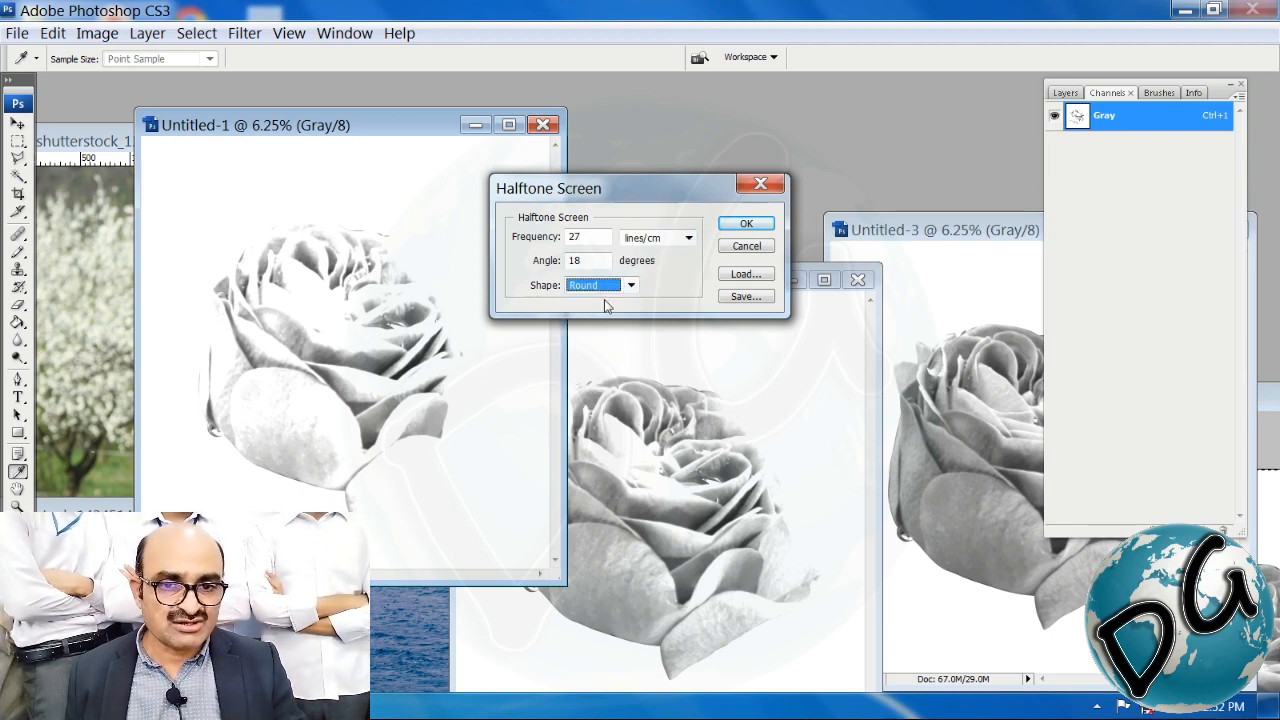
click(747, 225)
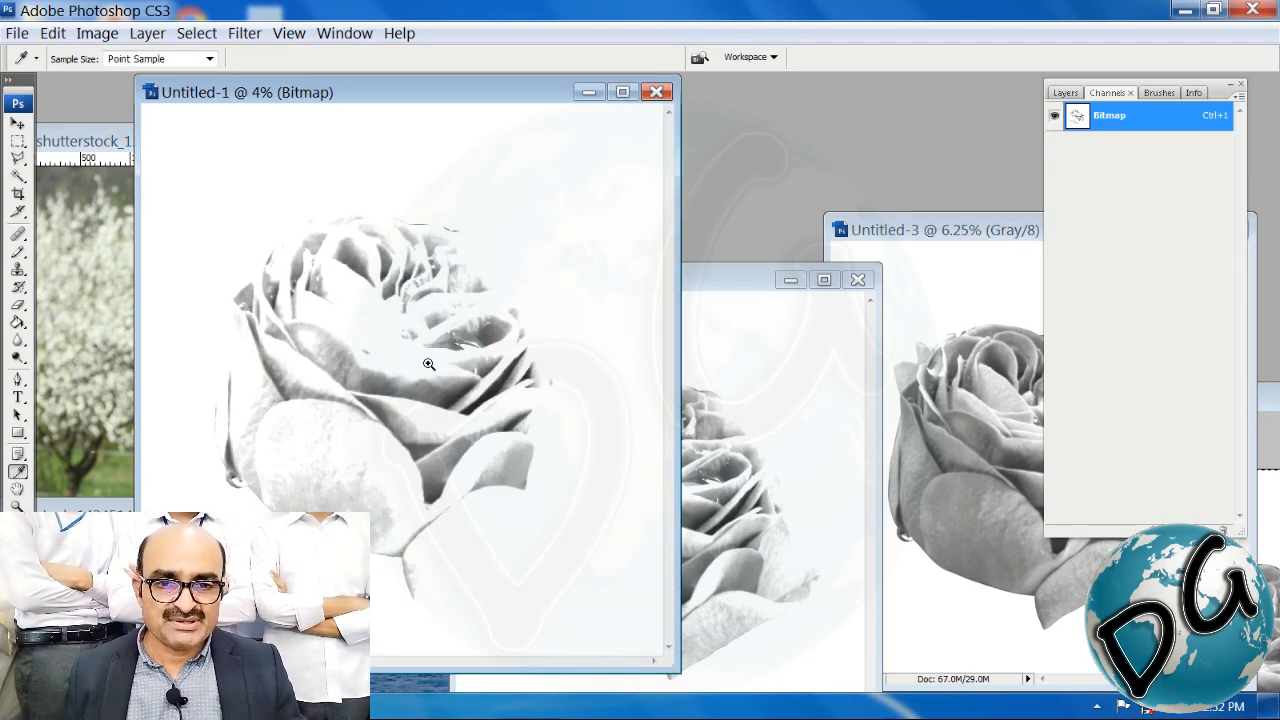
Step: Examine the halftone dots in the light petal areas of the Untitled-1 bitmap from close up and as a whole
drag(428, 361, 385, 407)
drag(532, 261, 445, 285)
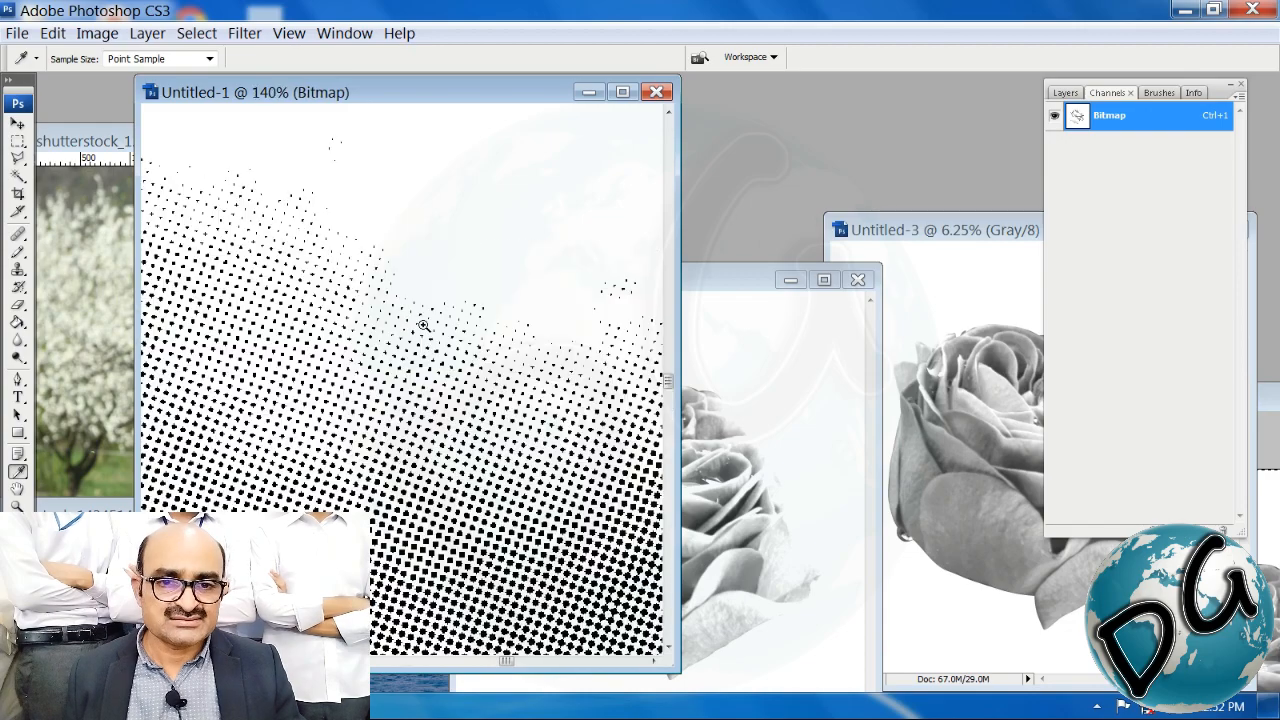
drag(321, 411, 560, 337)
drag(462, 215, 542, 488)
drag(419, 415, 366, 254)
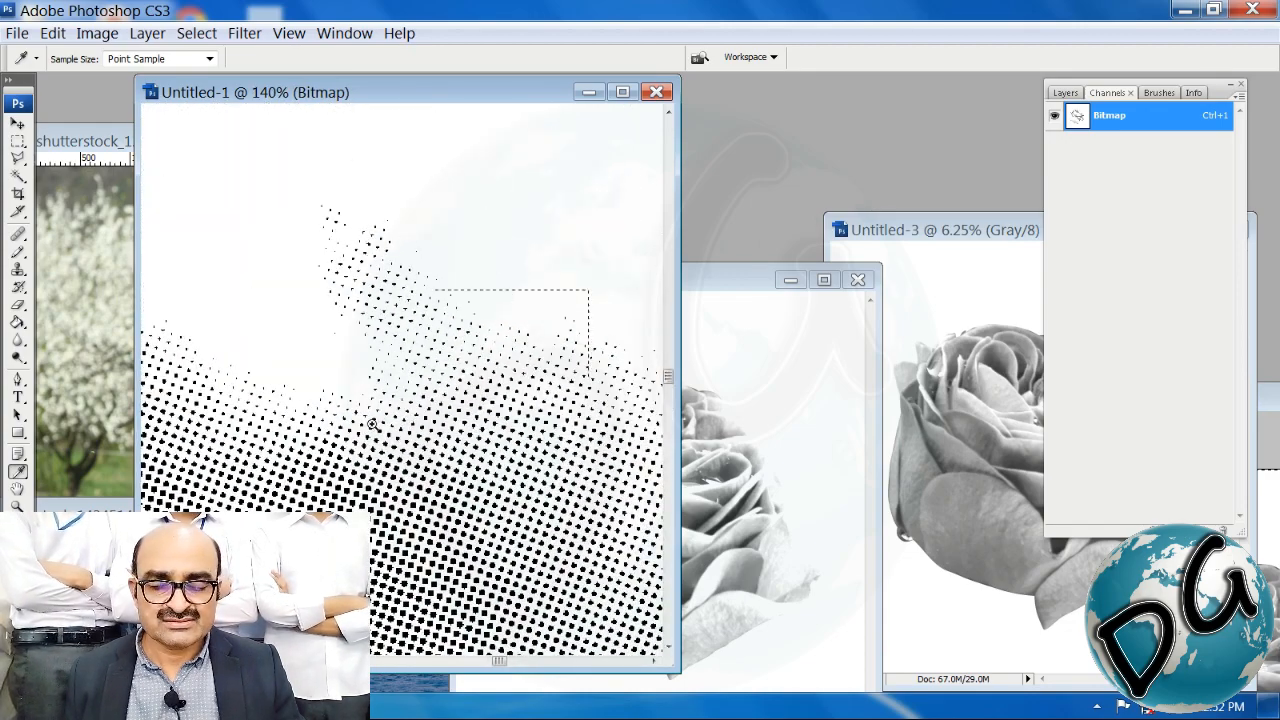
drag(417, 386, 480, 351)
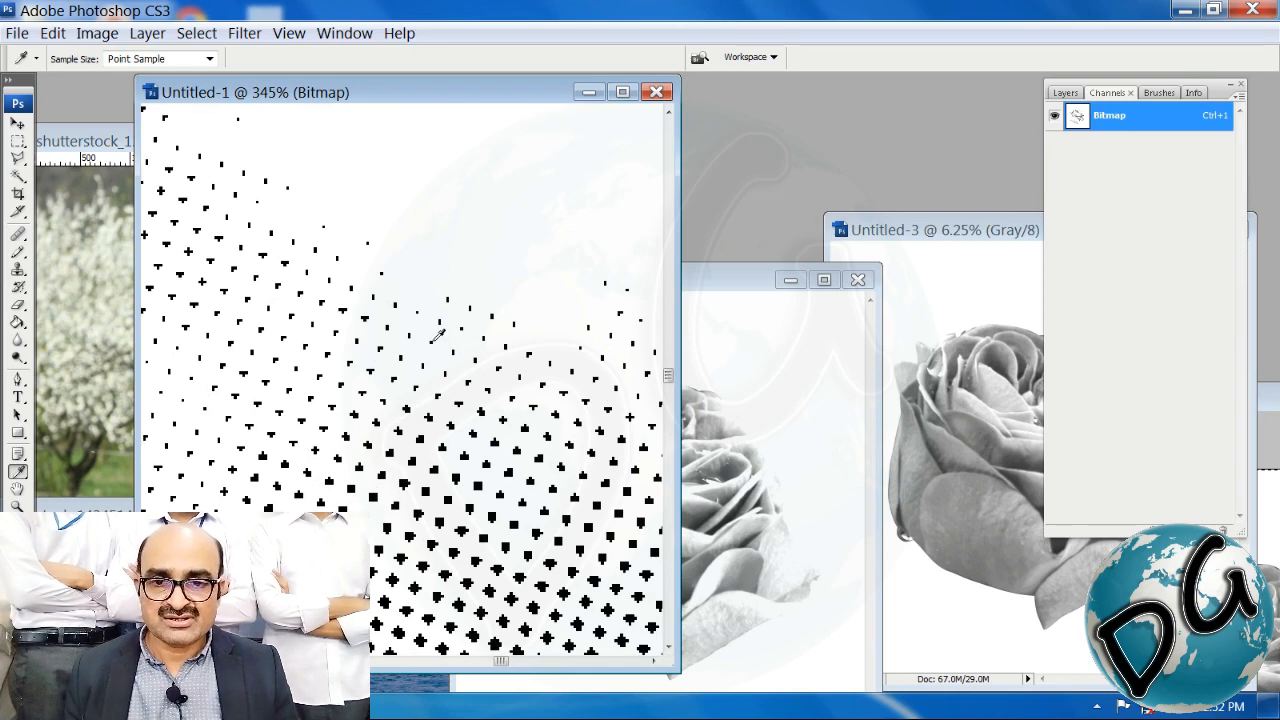
drag(412, 385, 475, 209)
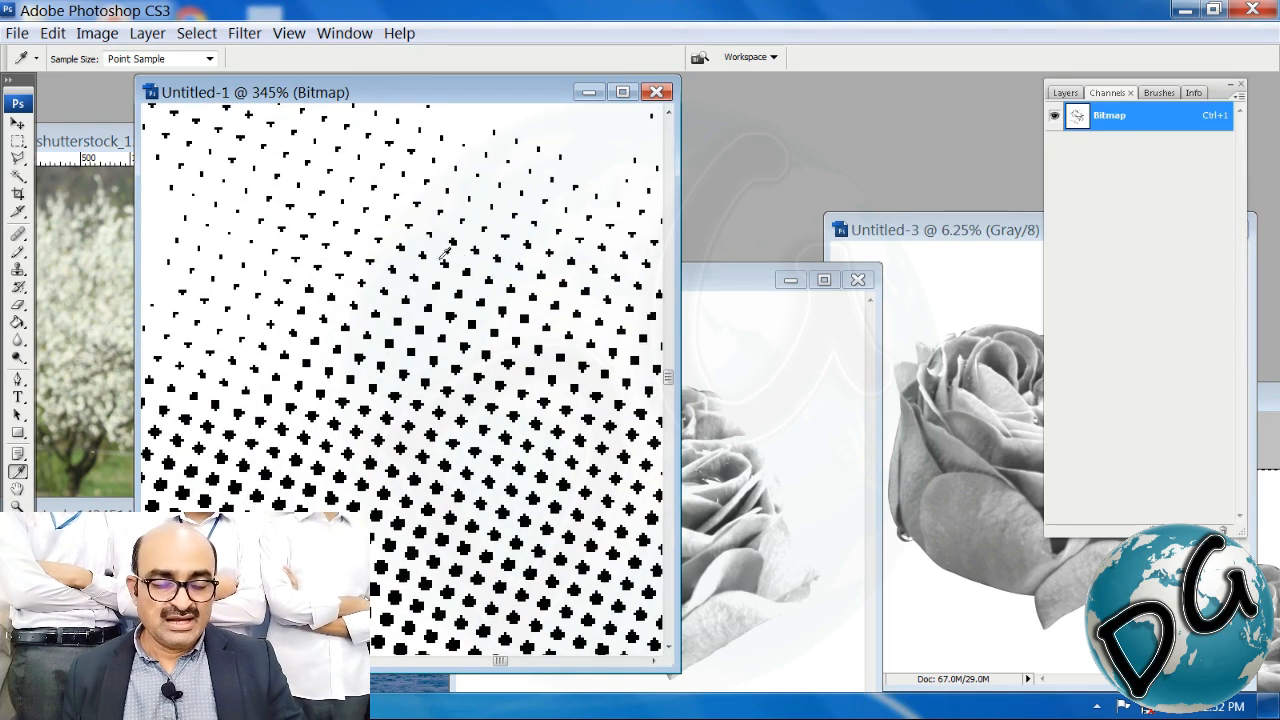
drag(444, 256, 492, 41)
key(ctrl+alt+0)
key(ctrl+minus)
key(ctrl+minus)
key(ctrl+minus)
key(ctrl+minus)
key(ctrl+minus)
key(ctrl+minus)
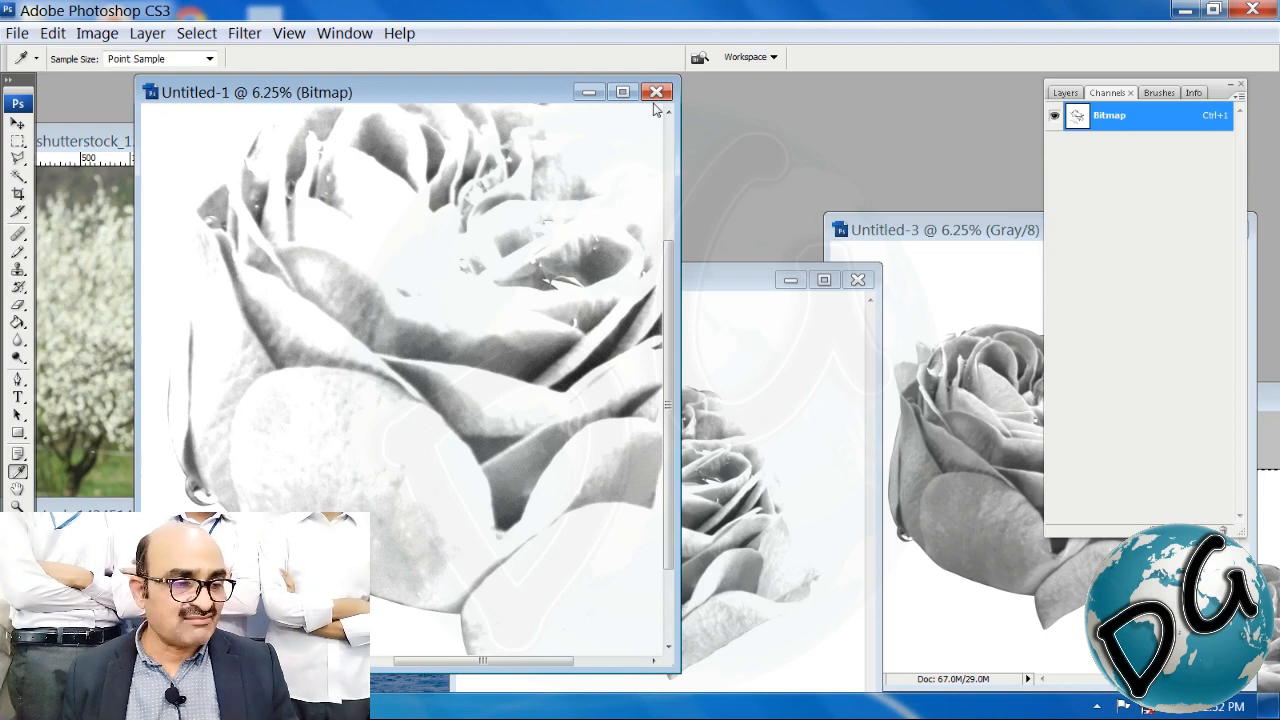
key(ctrl+minus)
key(ctrl+minus)
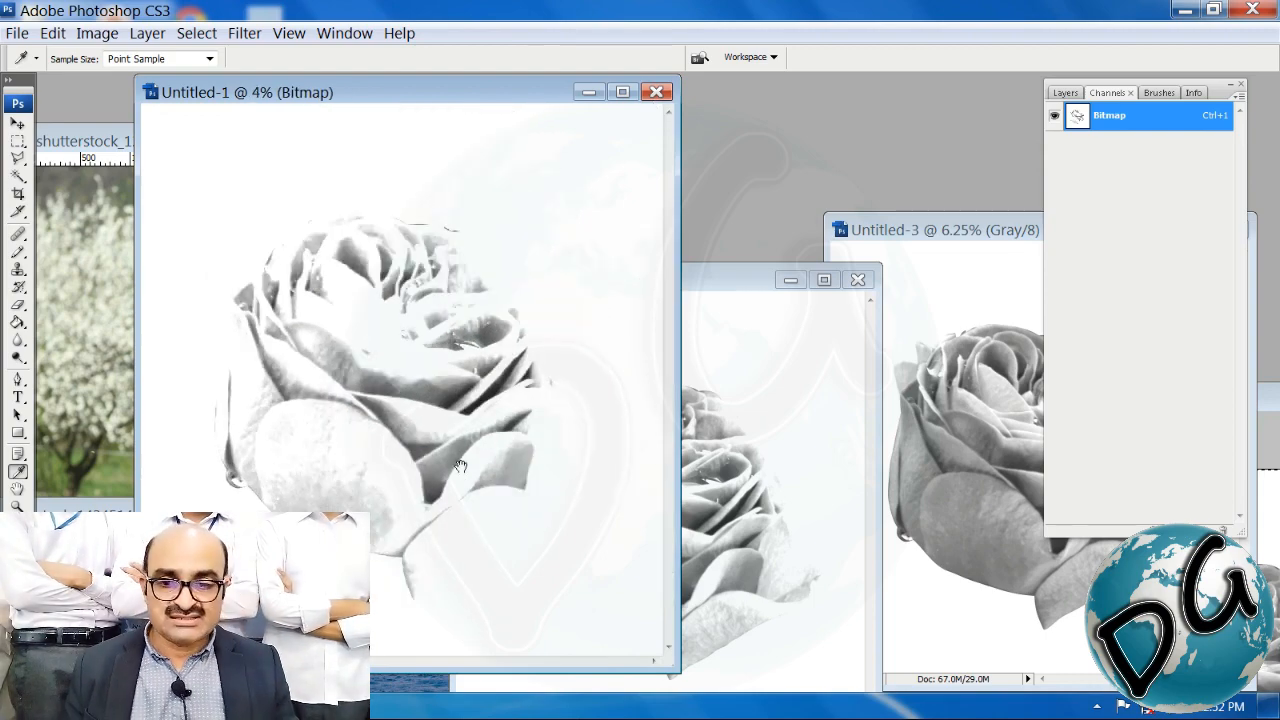
Step: Examine the dense halftone dots at the dark lower petal edge of Untitled-1 and return to the whole rose
drag(390, 523, 402, 516)
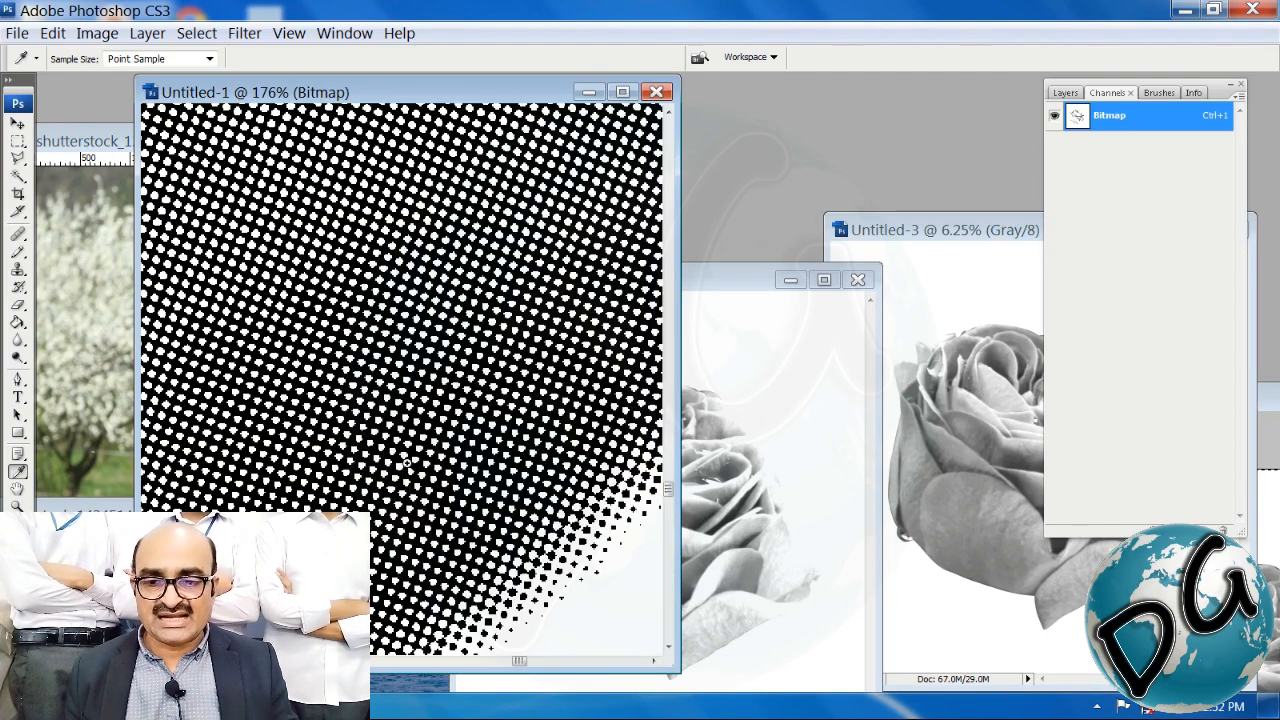
key(ctrl+minus)
key(ctrl+minus)
key(ctrl+minus)
key(ctrl+minus)
key(ctrl+minus)
key(ctrl+minus)
key(ctrl+minus)
key(ctrl+minus)
key(ctrl+minus)
key(ctrl+minus)
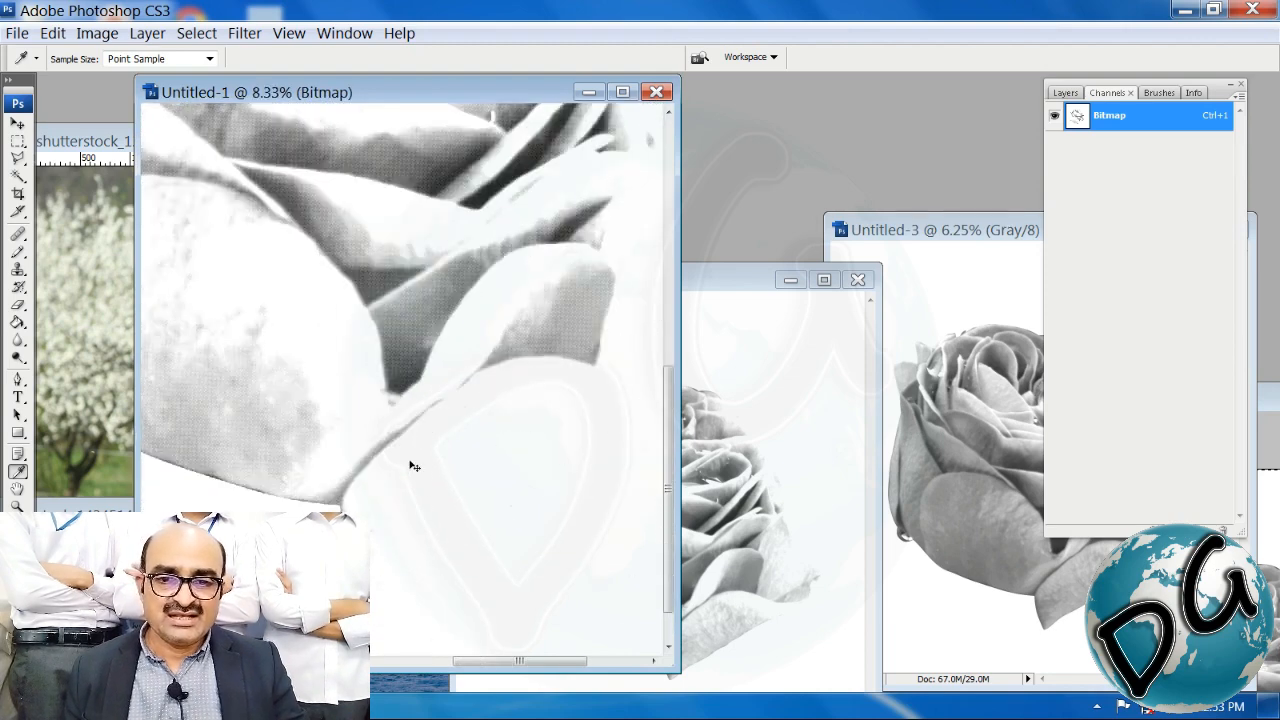
key(ctrl+minus)
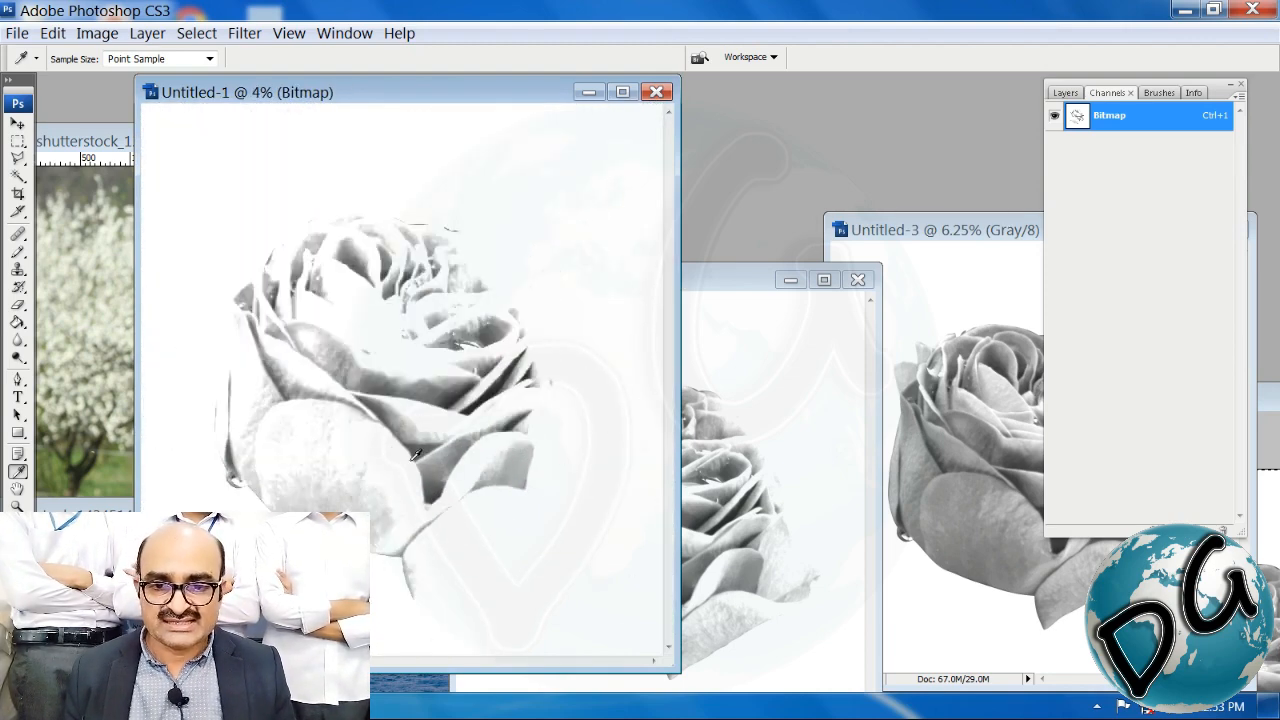
Step: Convert Untitled-2 to a 600 pixels/inch bitmap with a Round halftone screen of 27 lines/cm at 18 degrees
drag(520, 100, 350, 192)
drag(605, 283, 558, 125)
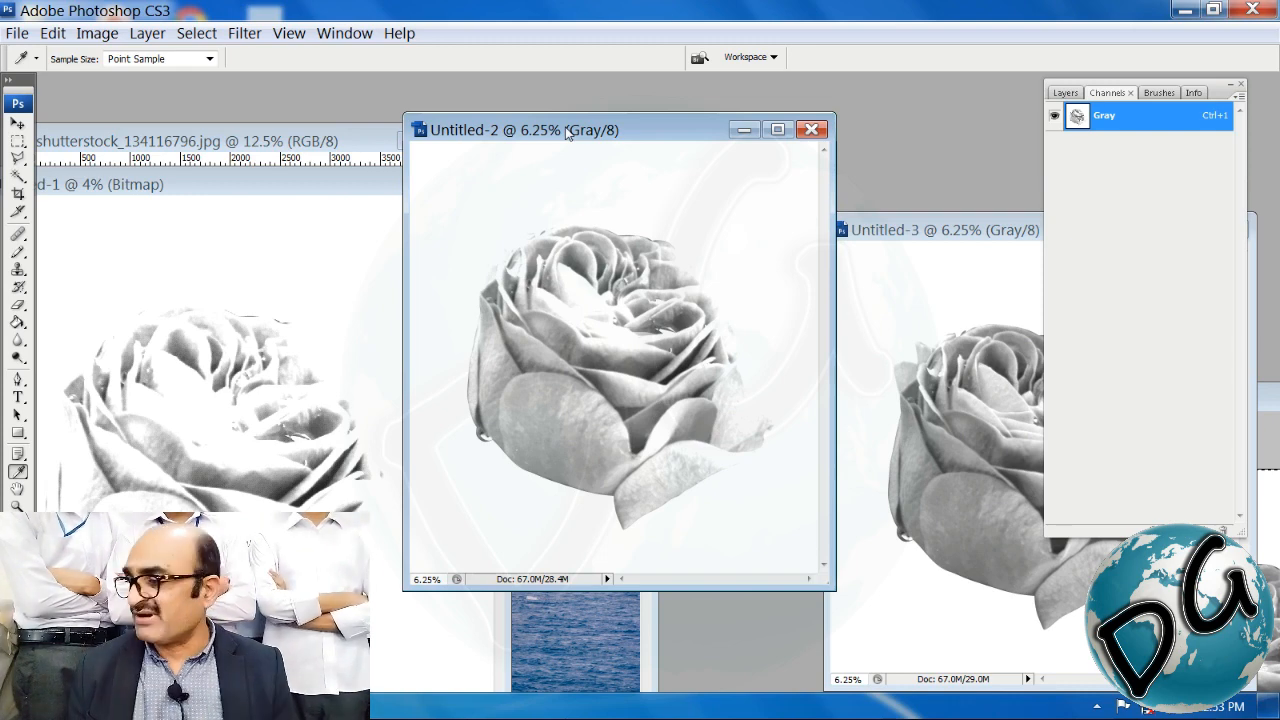
click(97, 33)
mouse_move(115, 62)
click(344, 59)
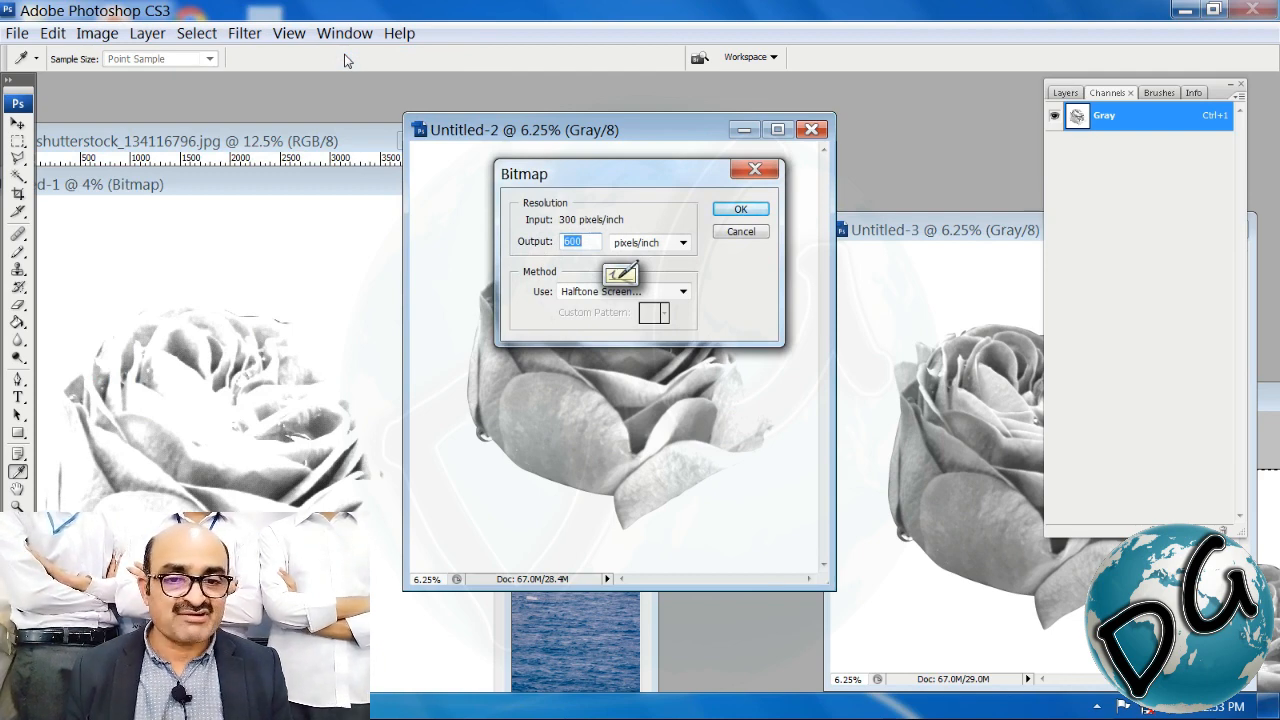
click(738, 215)
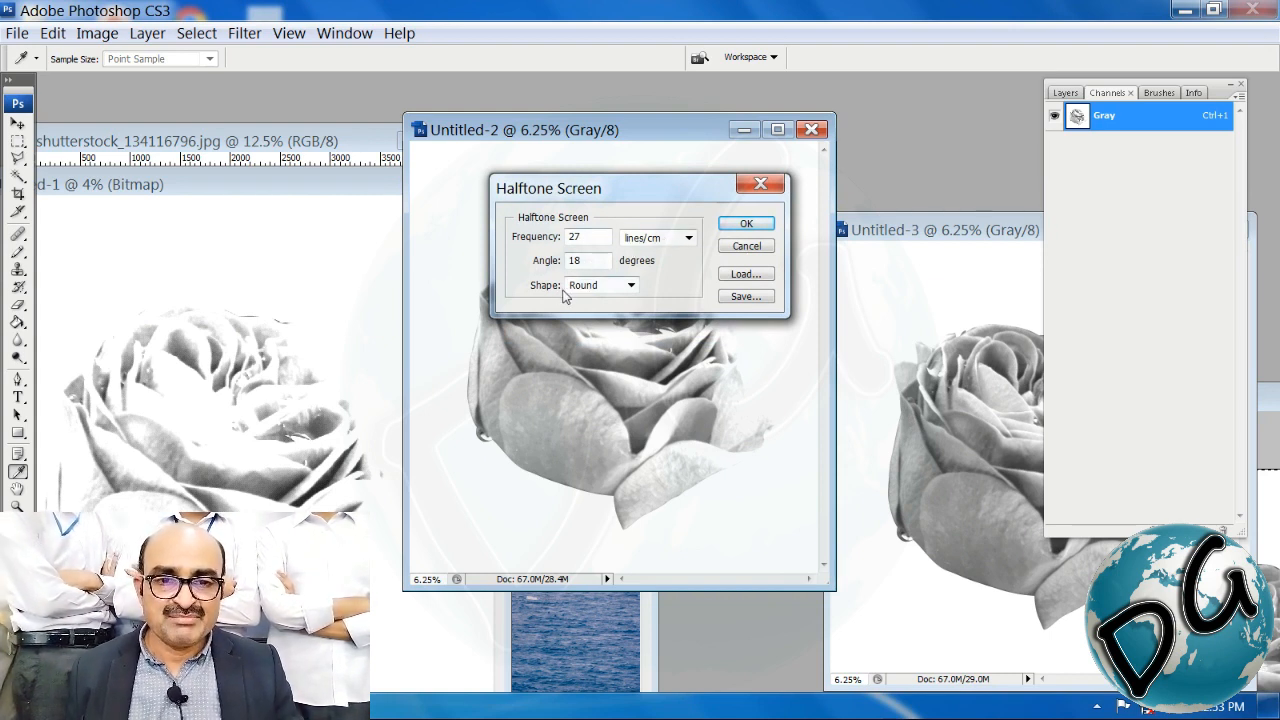
click(741, 224)
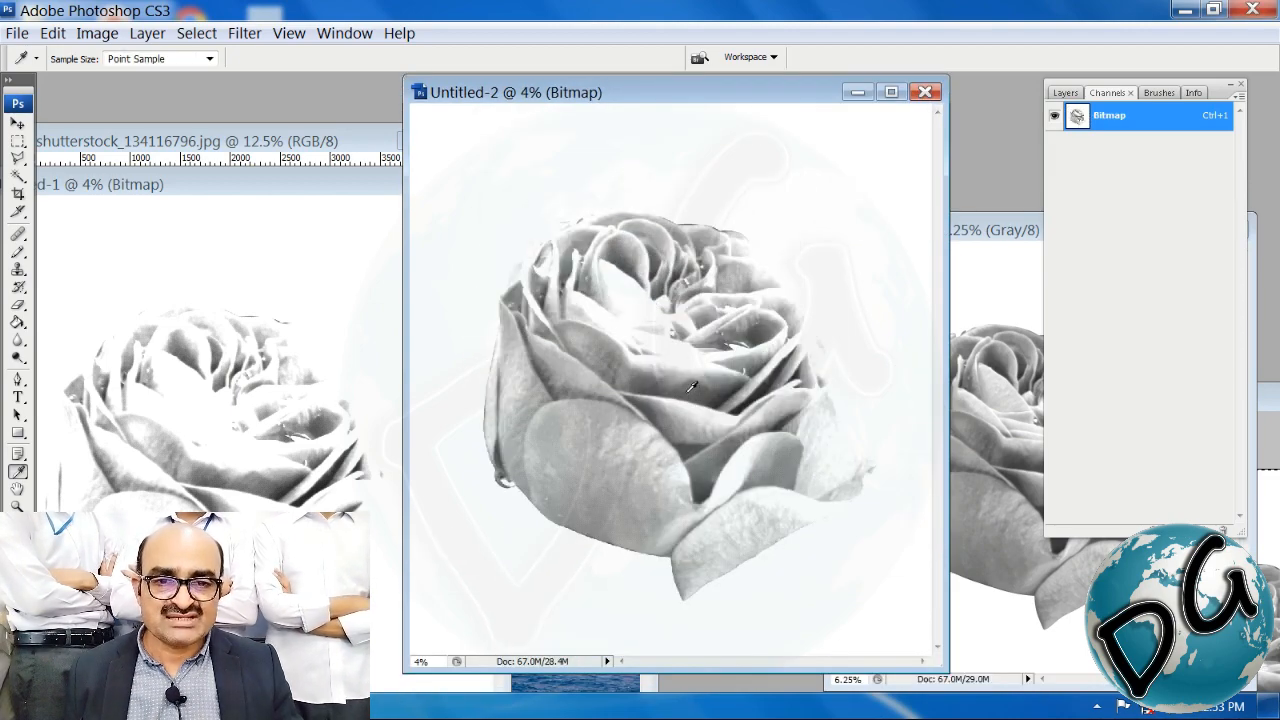
Step: Examine the halftone dots of Untitled-2 from the dark petal areas to the fading light ones
drag(682, 350, 622, 413)
drag(725, 312, 590, 455)
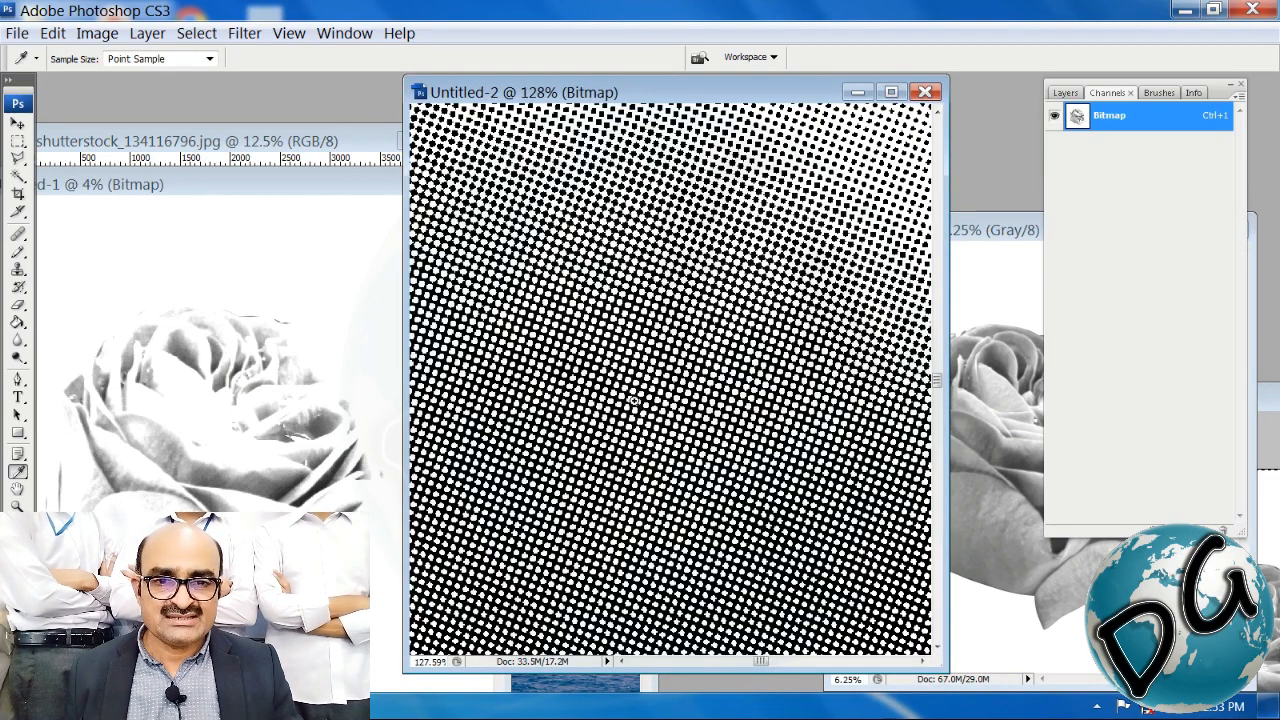
drag(656, 345, 590, 585)
drag(685, 220, 585, 480)
drag(673, 372, 530, 330)
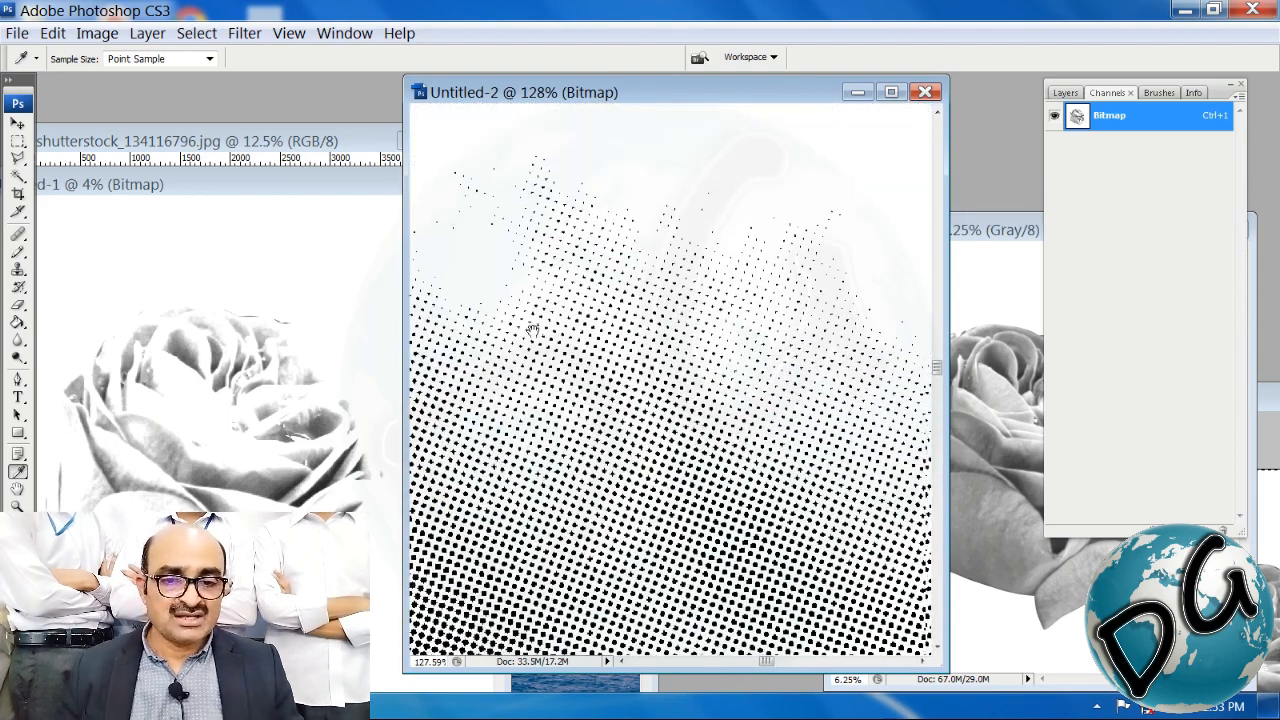
Step: Clear Untitled-2 aside and convert Untitled-3 to Bitmap mode at 600 pixels/inch with the Halftone Screen method, accepting the existing screen settings
drag(814, 100, 335, 121)
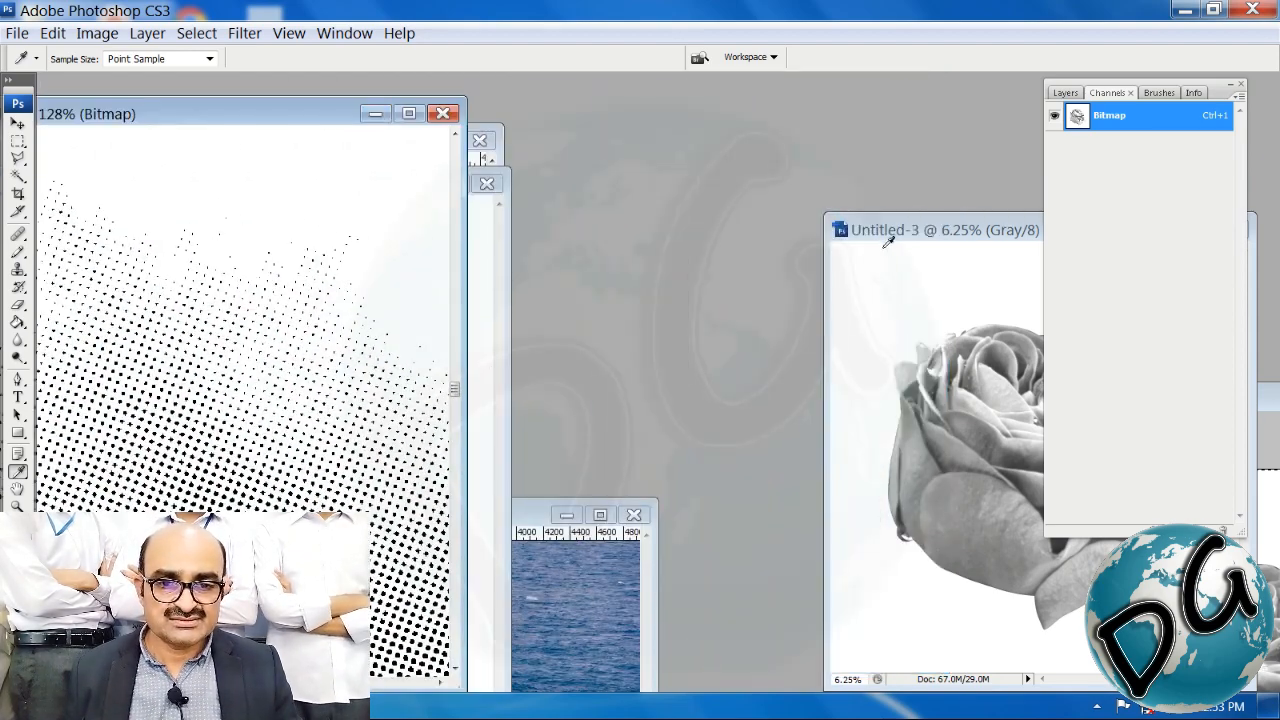
drag(888, 243, 414, 121)
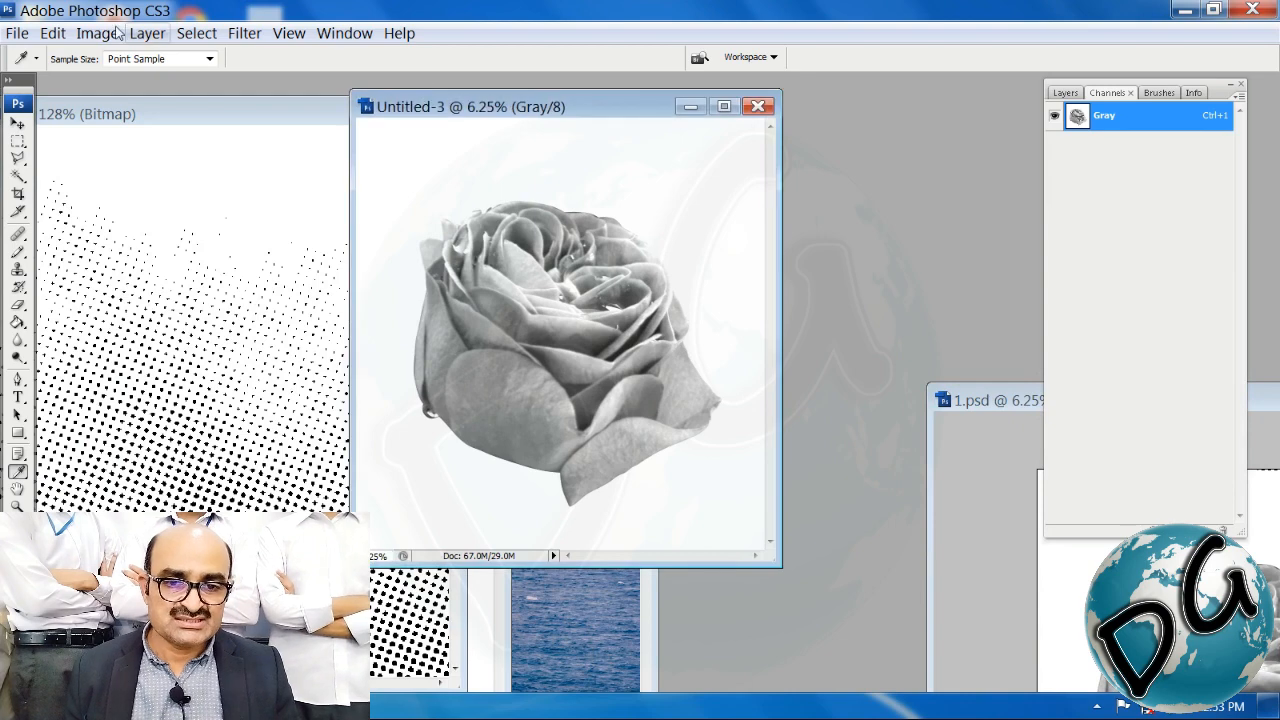
click(100, 33)
mouse_move(110, 55)
click(387, 57)
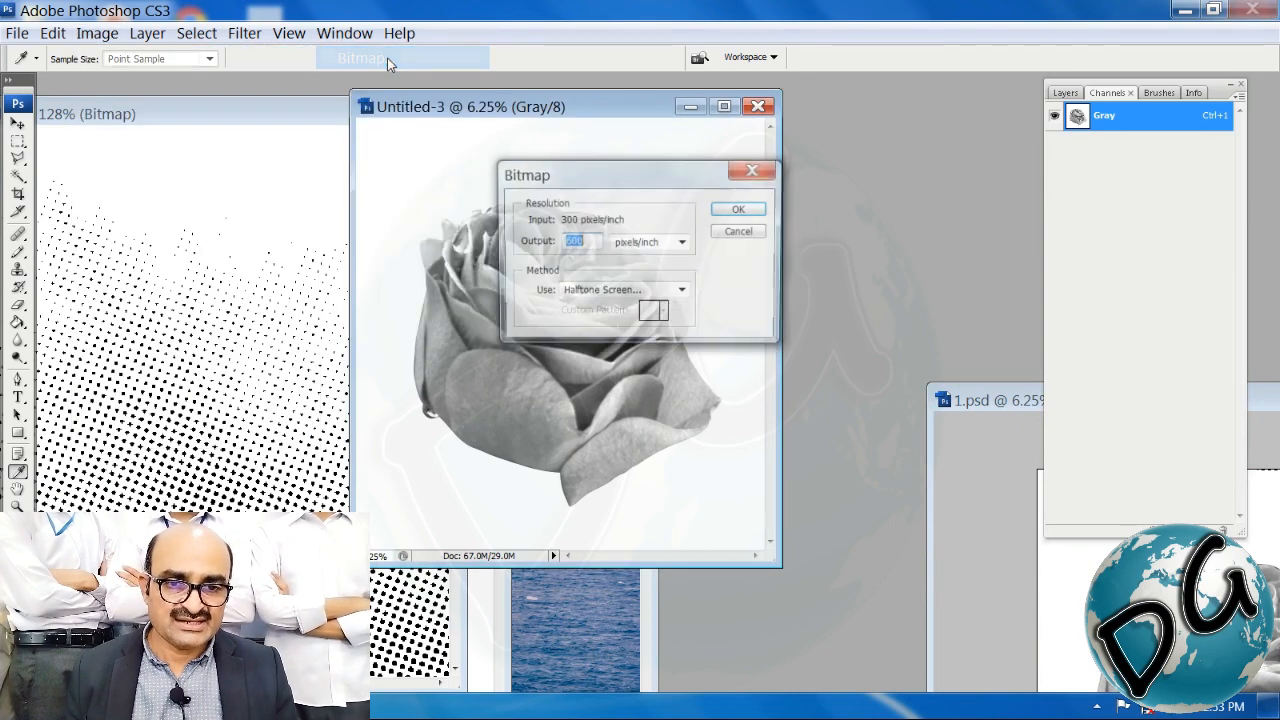
key(Return)
key(Return)
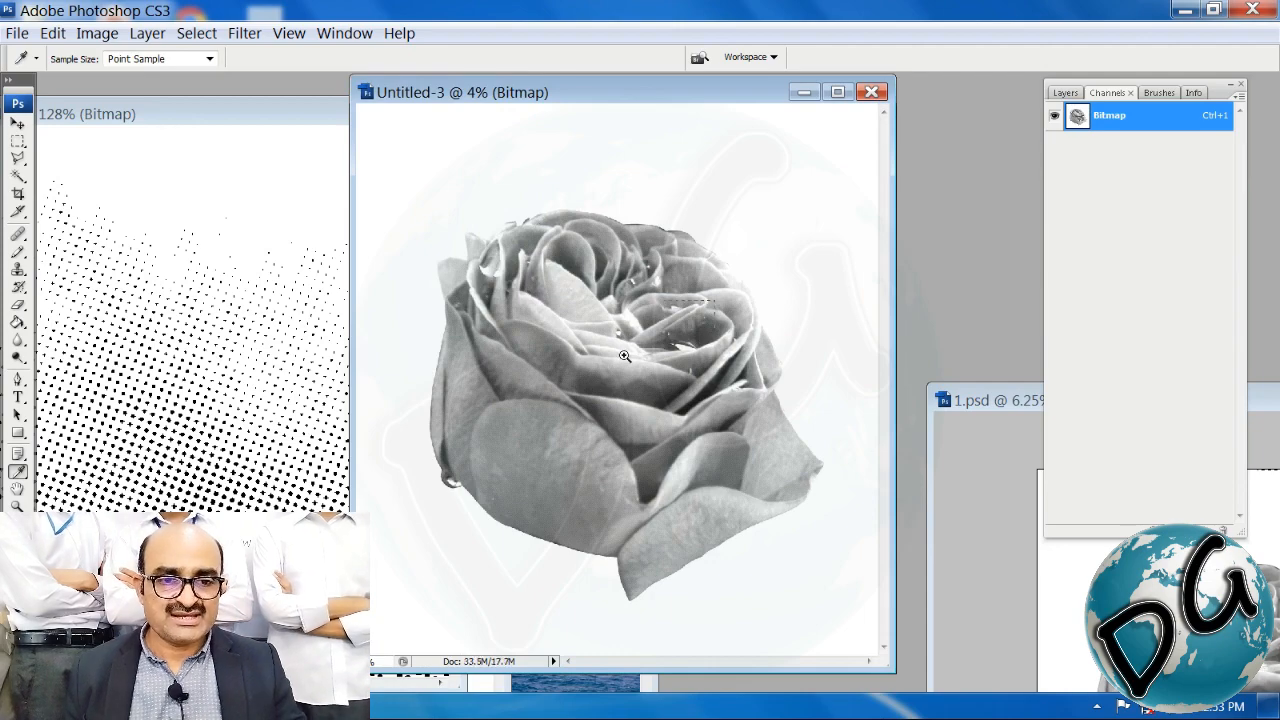
Step: Examine the halftone pattern around the bright highlight in the centre of the Untitled-3 rose
drag(713, 296, 570, 386)
drag(768, 400, 703, 446)
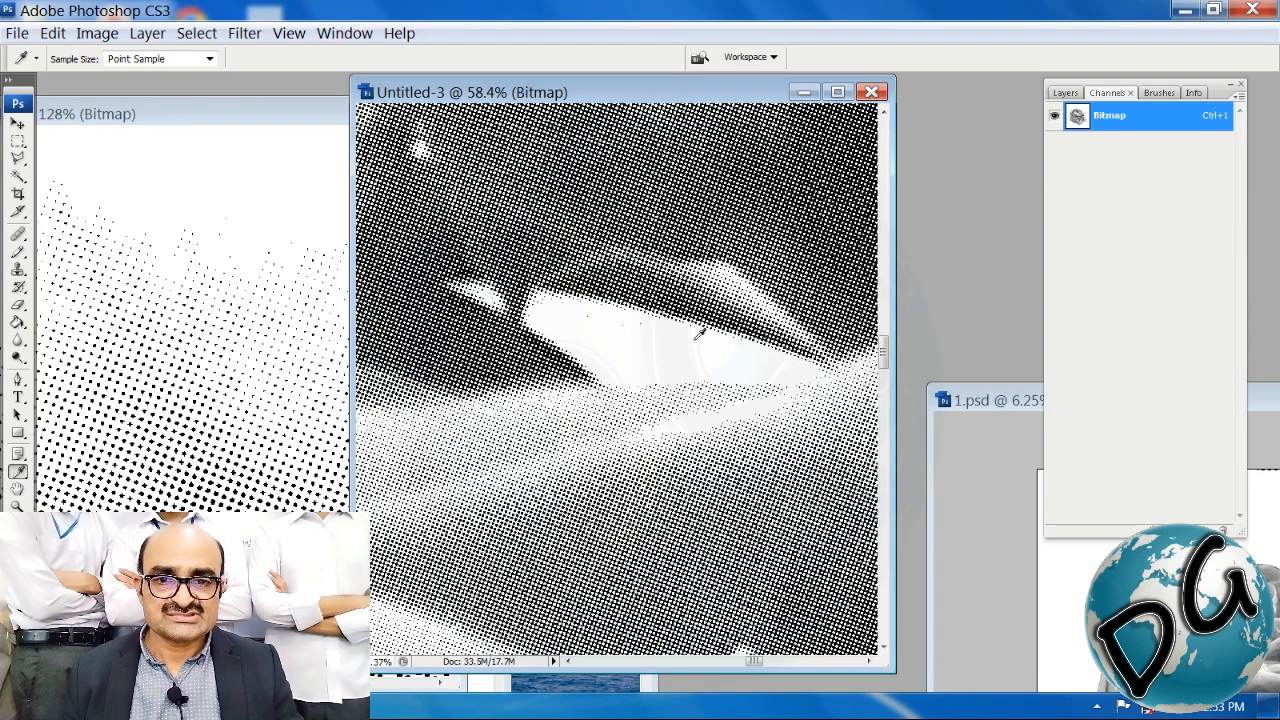
key(ctrl+minus)
key(ctrl+minus)
key(ctrl+minus)
key(ctrl+minus)
key(ctrl+minus)
key(ctrl+minus)
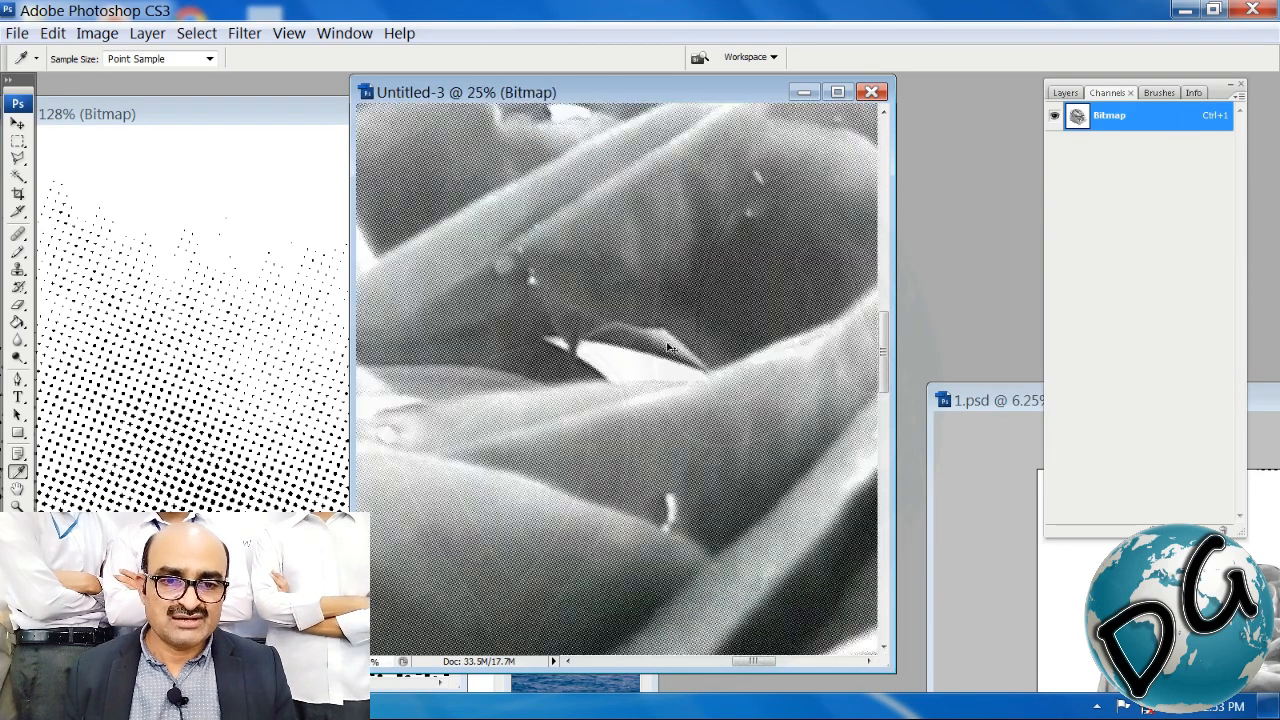
drag(511, 253, 783, 221)
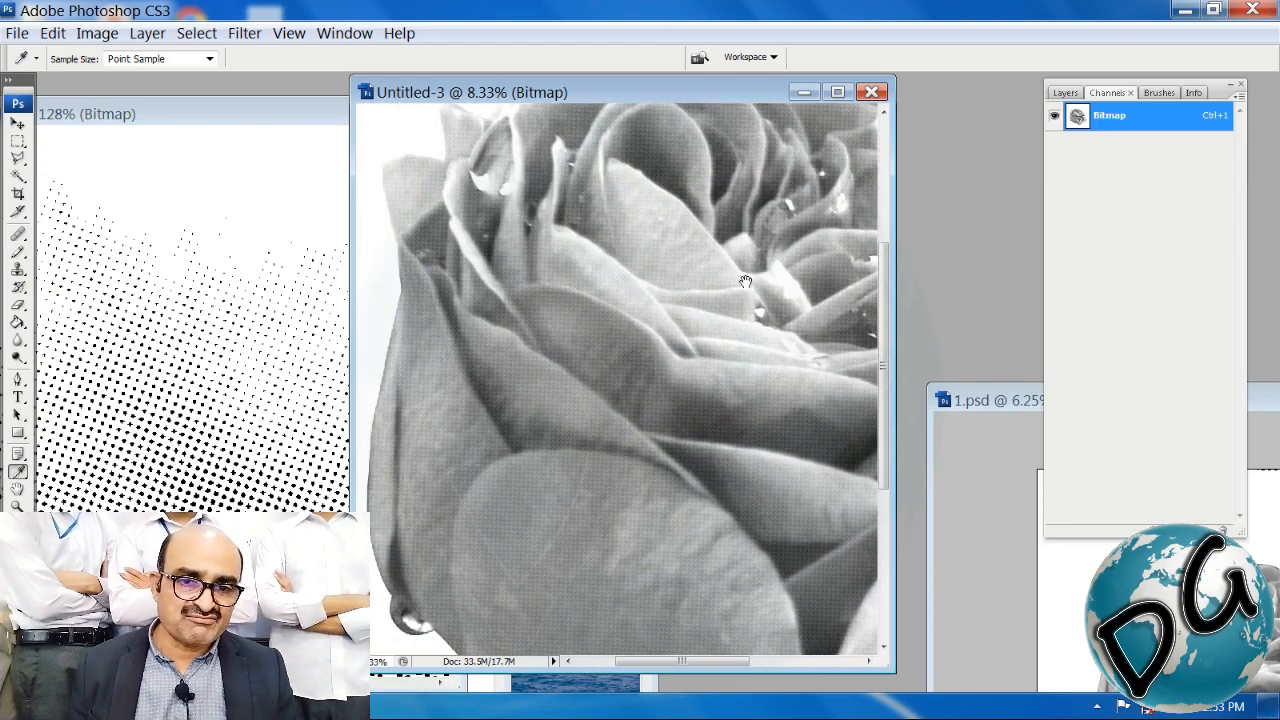
Step: Examine the halftone dots at the bright petal tip in the upper part of the Untitled-3 rose
drag(619, 291, 609, 380)
drag(572, 215, 520, 272)
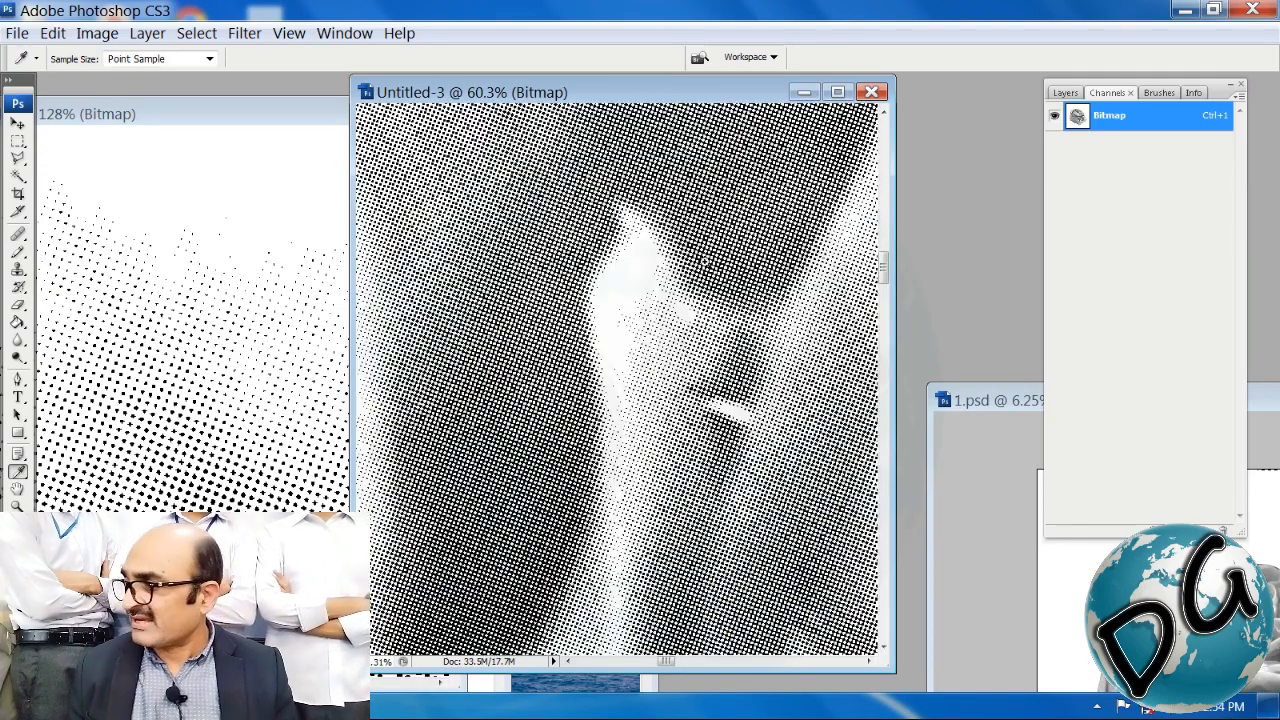
drag(699, 268, 571, 357)
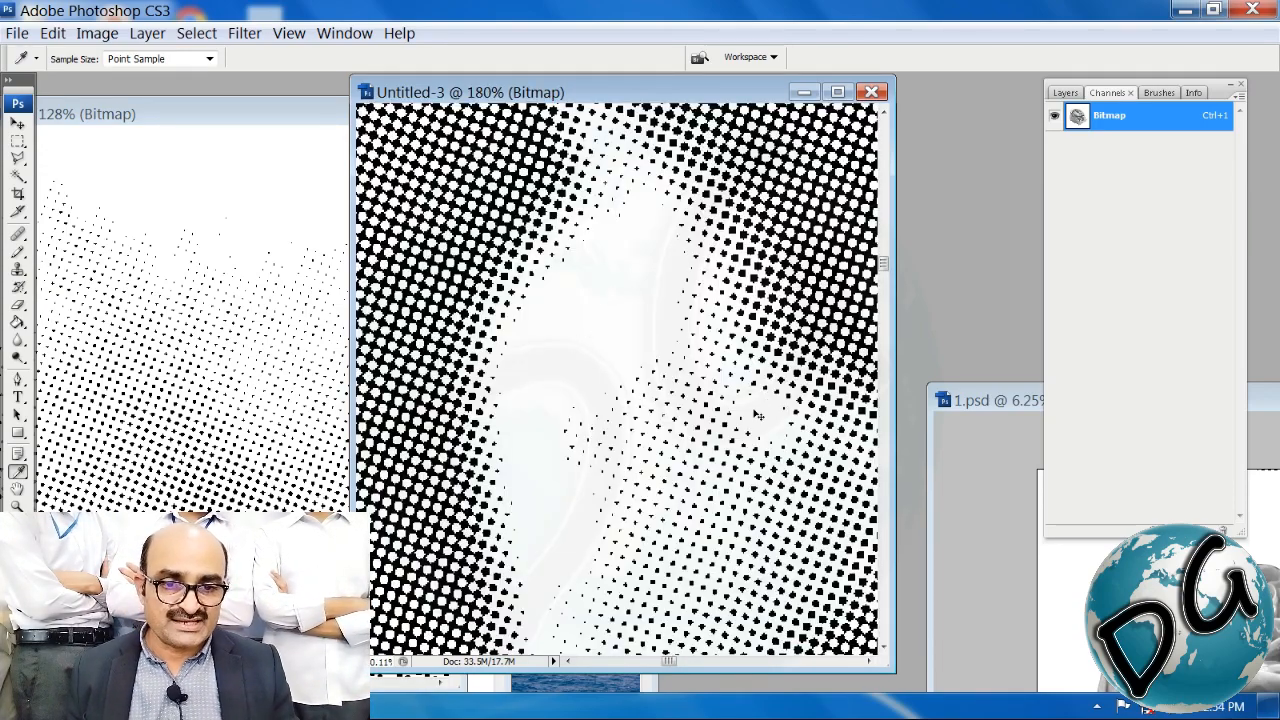
key(ctrl+minus)
key(ctrl+minus)
key(ctrl+minus)
key(ctrl+minus)
key(ctrl+minus)
key(ctrl+minus)
key(ctrl+minus)
key(ctrl+minus)
key(ctrl+minus)
key(ctrl+minus)
key(ctrl+minus)
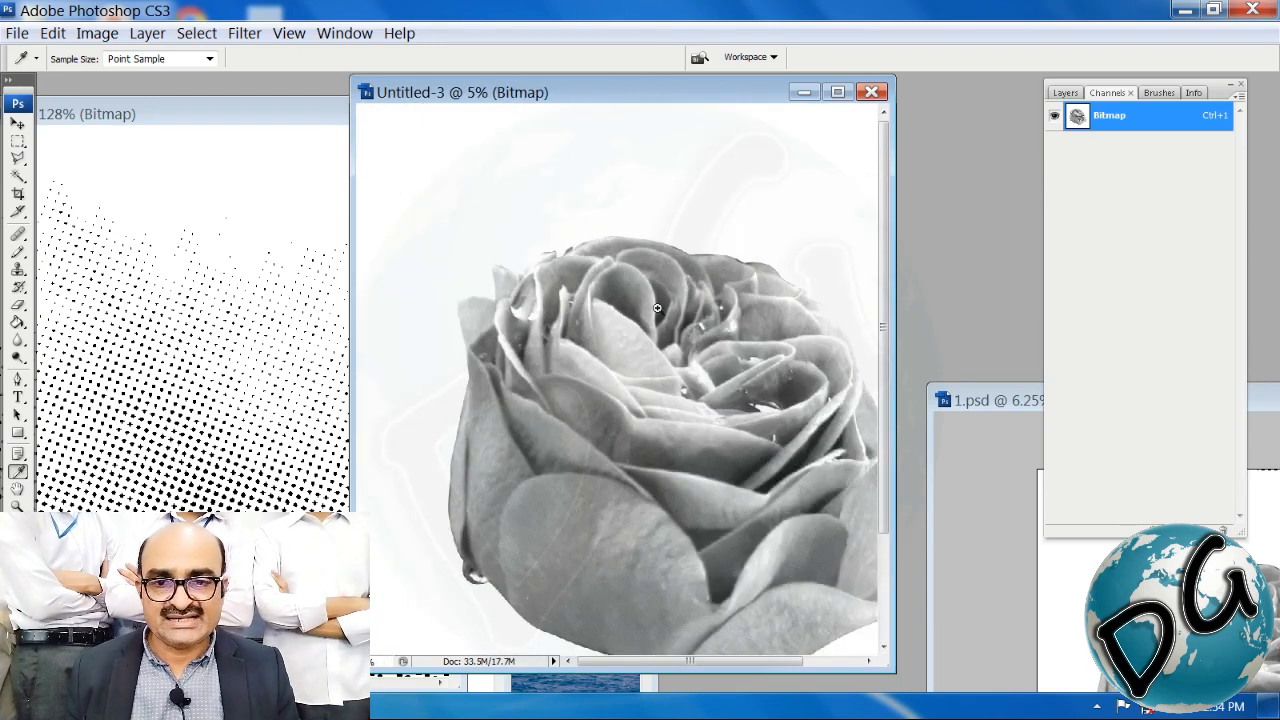
Step: Compare the smallest halftone dot on a light petal of Untitled-3 with a Pencil tip reduced to 1 pixel
drag(655, 306, 588, 374)
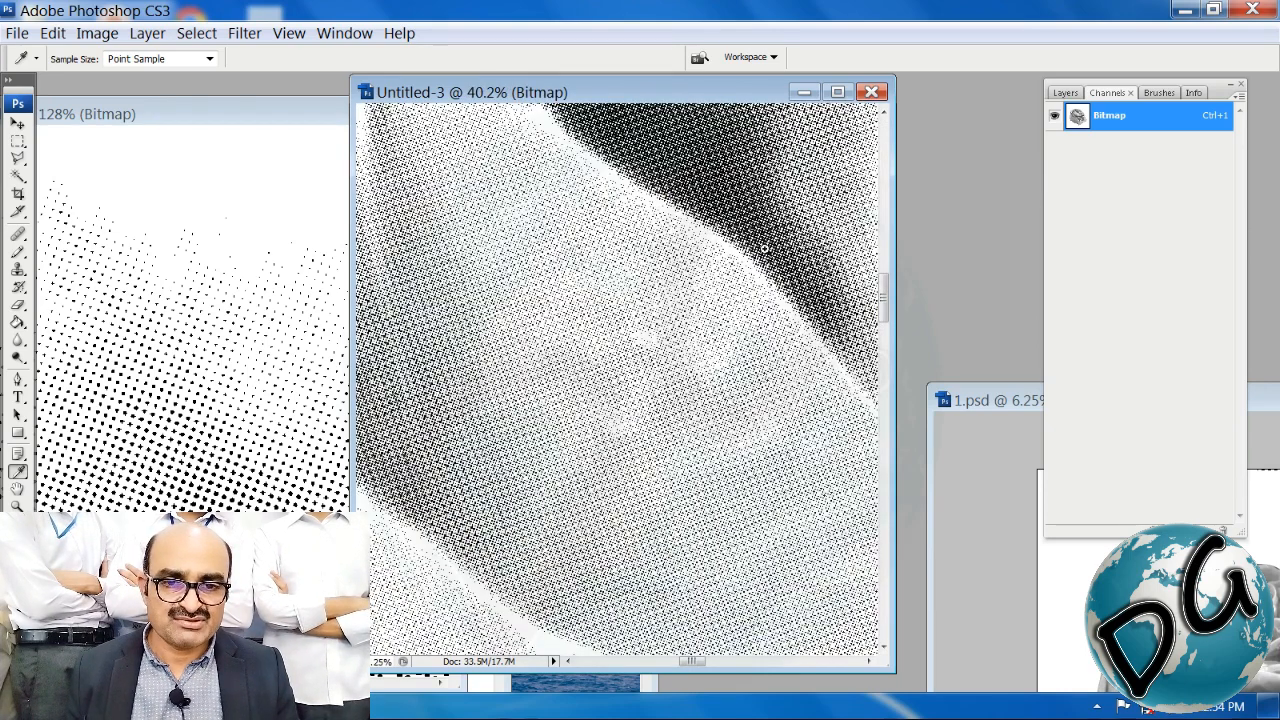
drag(764, 259, 641, 309)
drag(716, 253, 583, 391)
key(b)
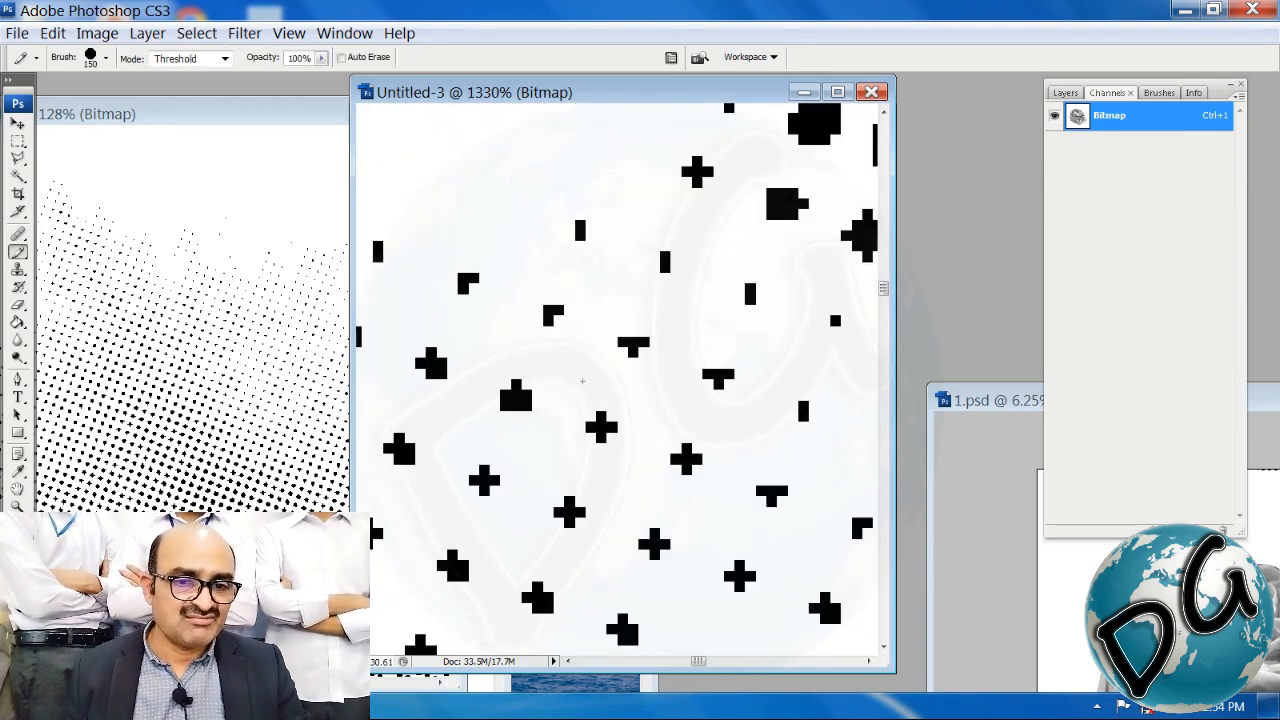
key(bracketleft)
key(bracketleft)
key(bracketleft)
key(bracketleft)
key(bracketleft)
key(bracketleft)
key(bracketleft)
key(bracketleft)
key(bracketleft)
key(bracketleft)
key(bracketleft)
key(bracketleft)
key(bracketleft)
key(bracketleft)
key(bracketleft)
key(bracketleft)
key(bracketleft)
key(bracketleft)
key(bracketleft)
key(bracketleft)
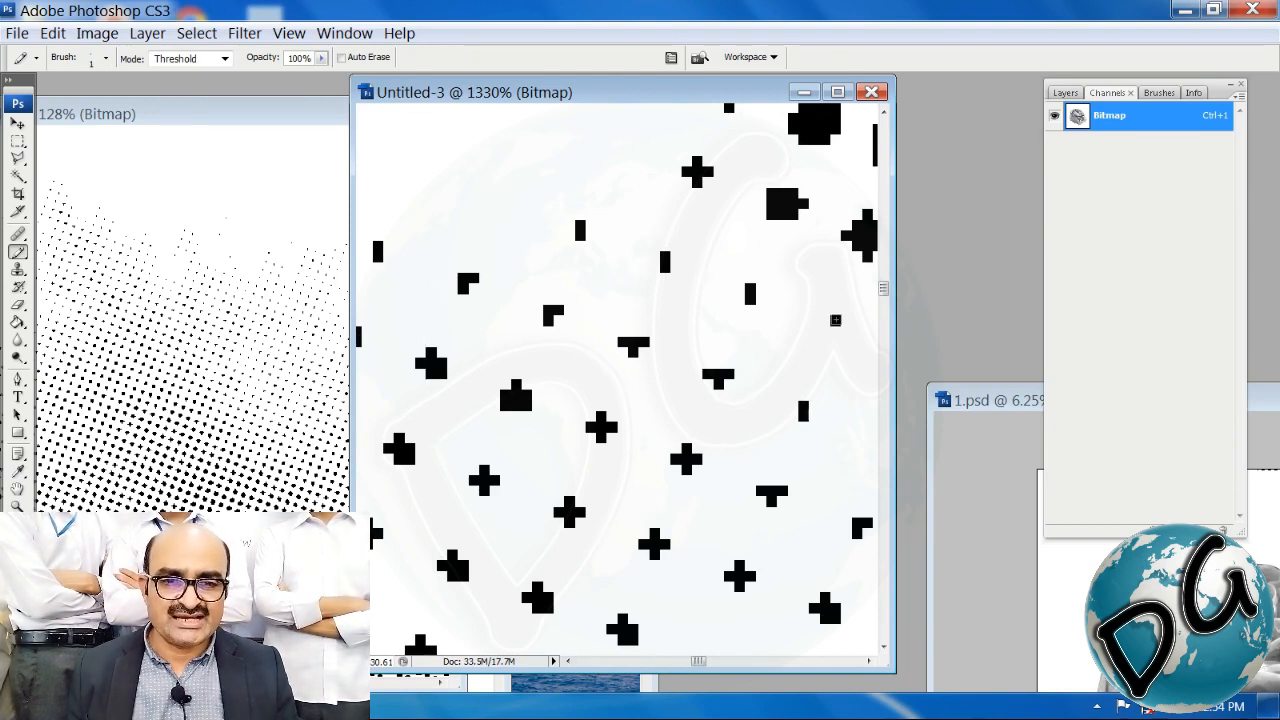
click(835, 320)
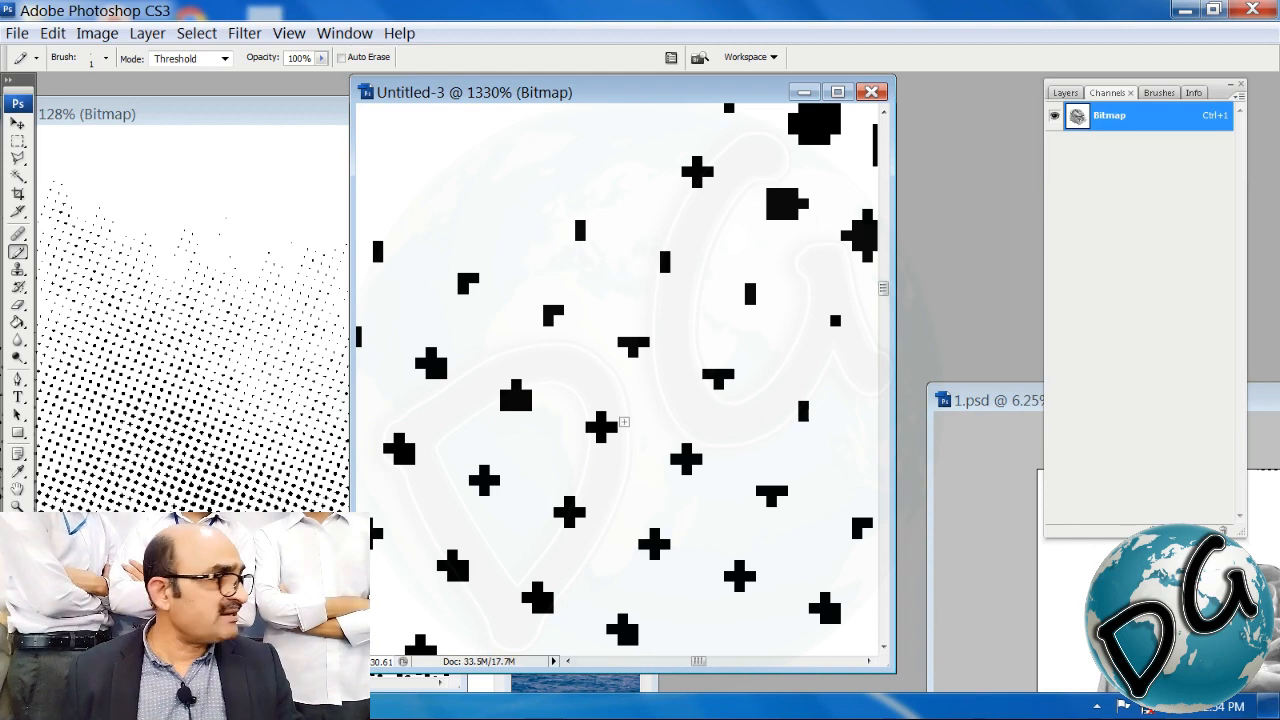
Step: Examine the neighbouring halftone dots of Untitled-3 and how they blend into the whole rose at normal viewing size
drag(596, 408, 657, 304)
drag(551, 452, 614, 391)
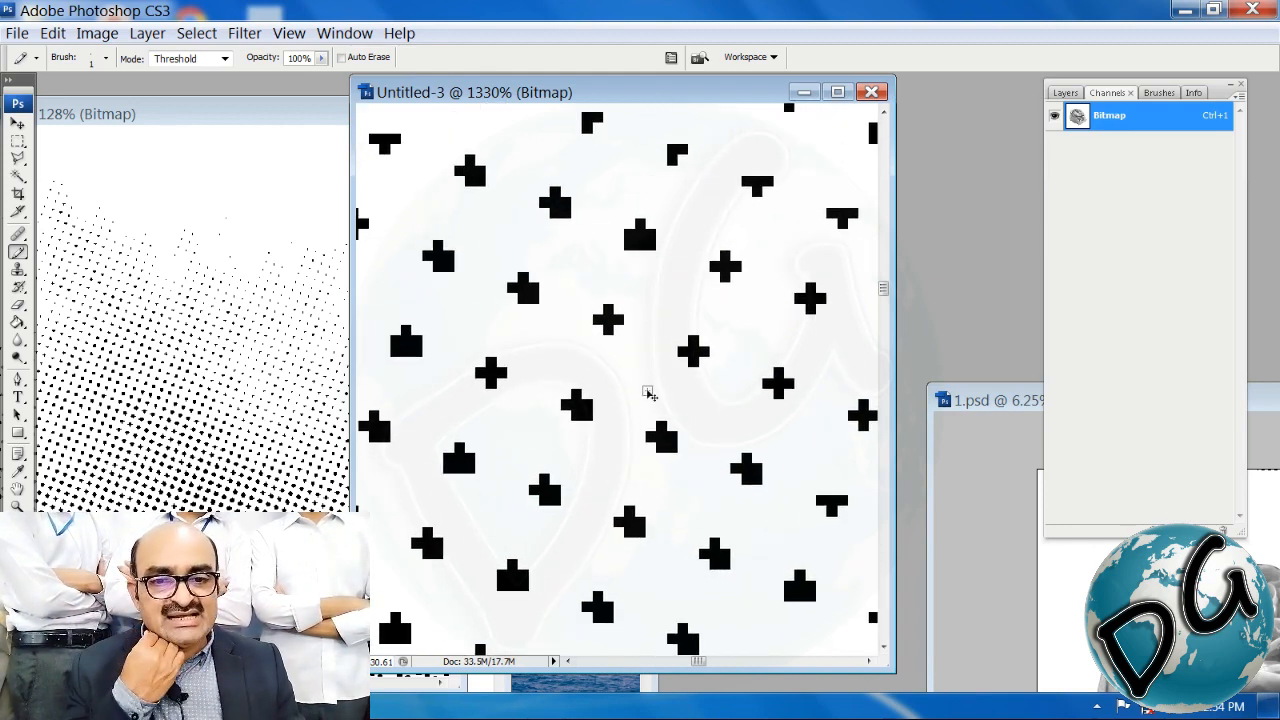
key(ctrl+minus)
key(ctrl+minus)
key(ctrl+minus)
key(ctrl+minus)
key(ctrl+minus)
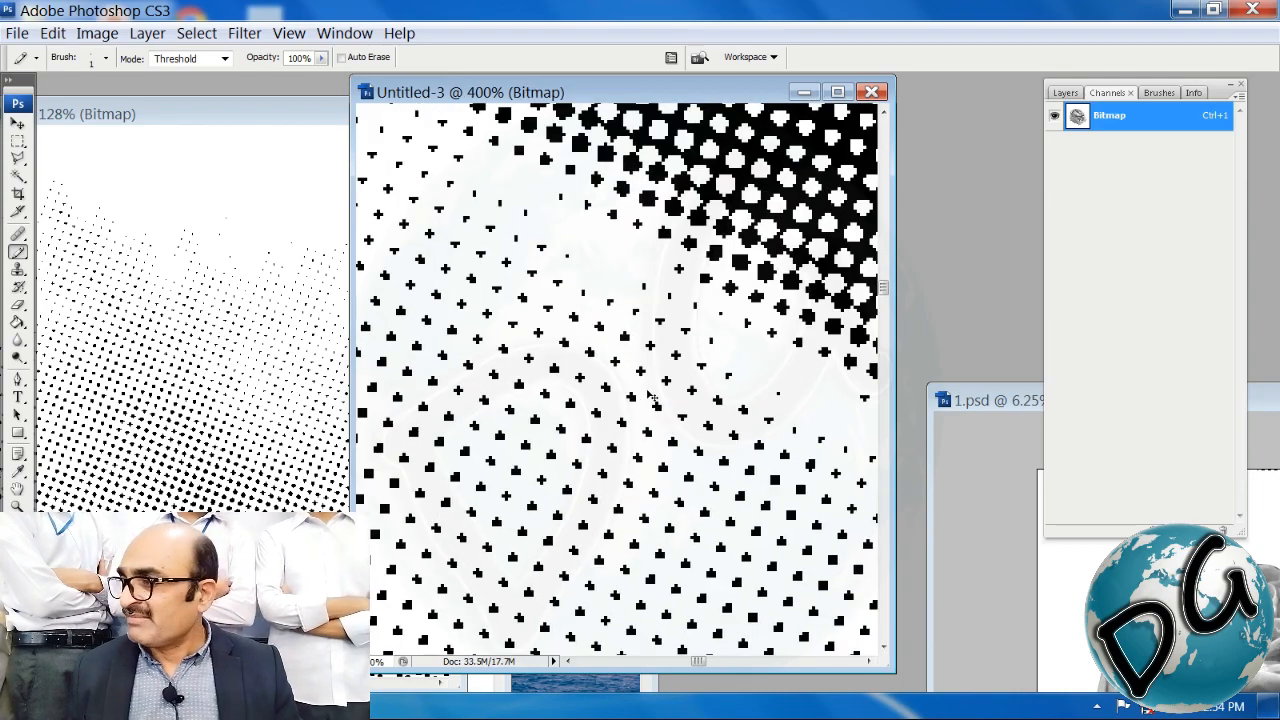
key(ctrl+minus)
key(ctrl+minus)
key(ctrl+minus)
key(ctrl+minus)
key(ctrl+minus)
key(ctrl+minus)
key(ctrl+minus)
key(ctrl+minus)
key(ctrl+minus)
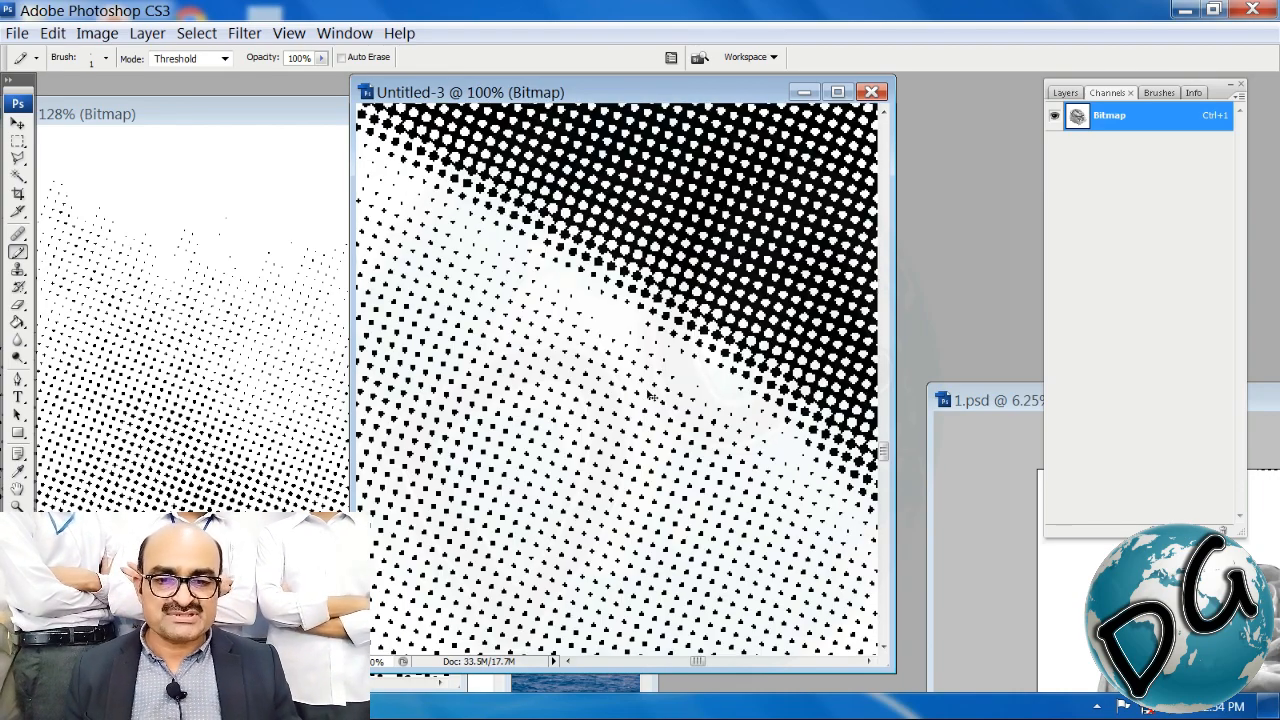
key(ctrl+minus)
key(ctrl+minus)
key(ctrl+minus)
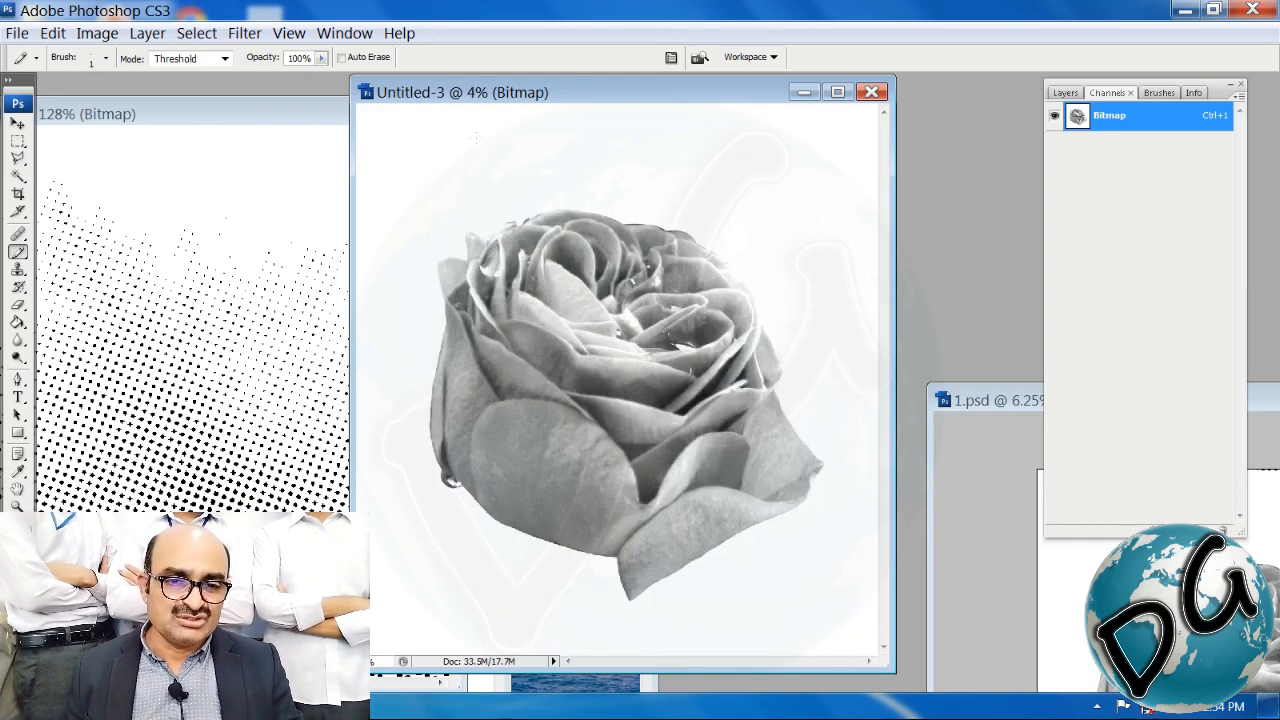
Step: Place 1.psd beside Untitled-3 and examine a petal highlight in its Spot Color 2 channel
drag(555, 97, 390, 108)
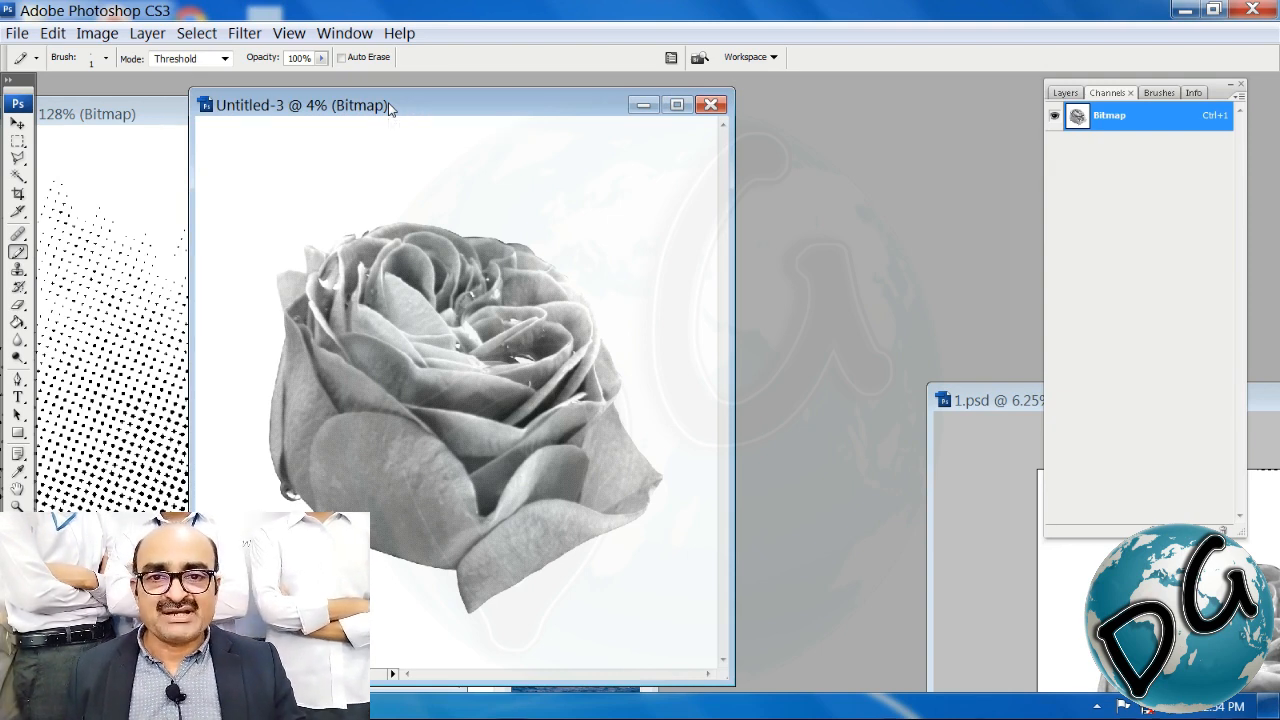
drag(979, 406, 766, 225)
drag(914, 402, 953, 439)
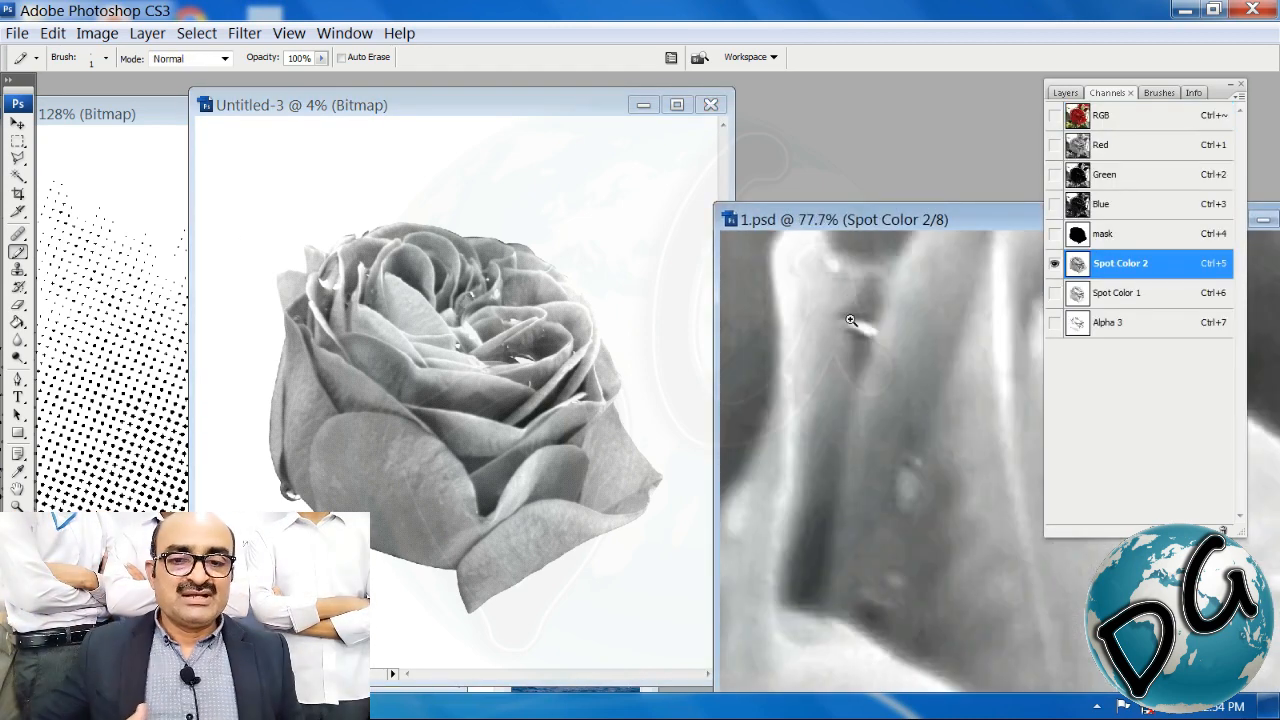
Step: Examine the petal highlight and its soft tonal edge in the Spot Color 2 channel of 1.psd, from 600% down to 100%
drag(792, 345, 838, 405)
drag(864, 446, 1101, 438)
key(ctrl+minus)
key(ctrl+minus)
key(ctrl+minus)
key(ctrl+minus)
key(ctrl+minus)
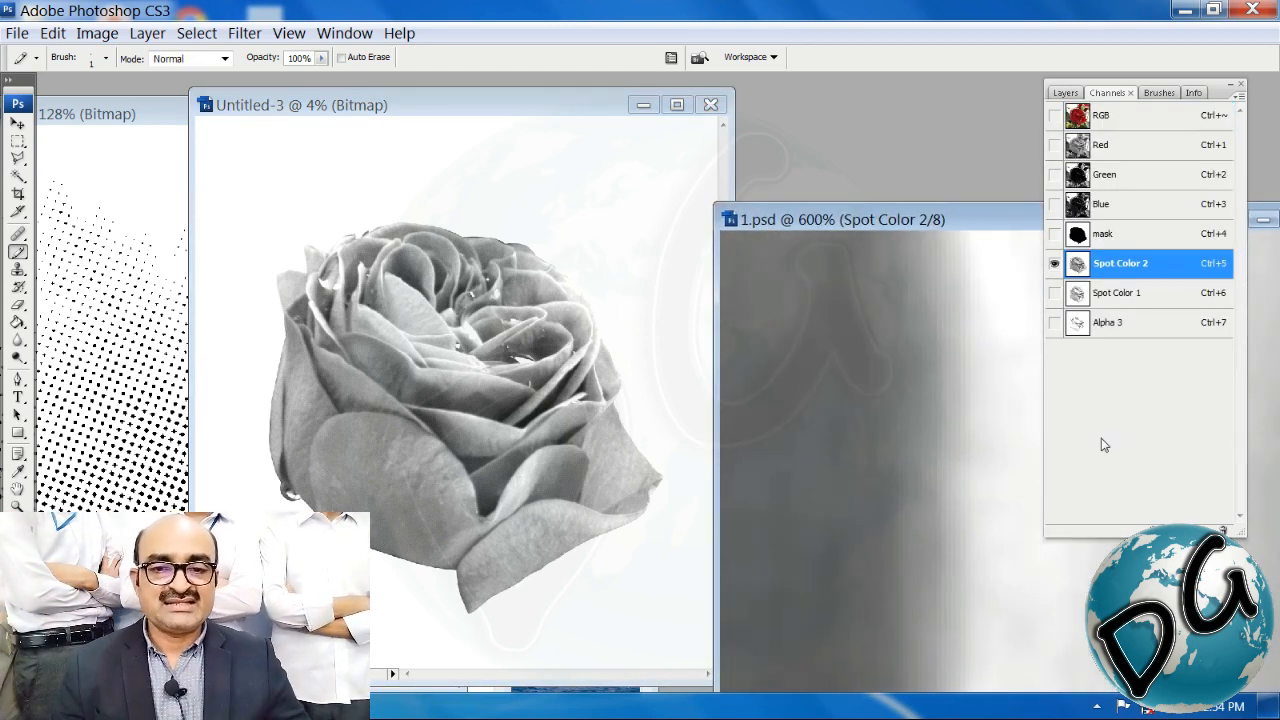
key(ctrl+minus)
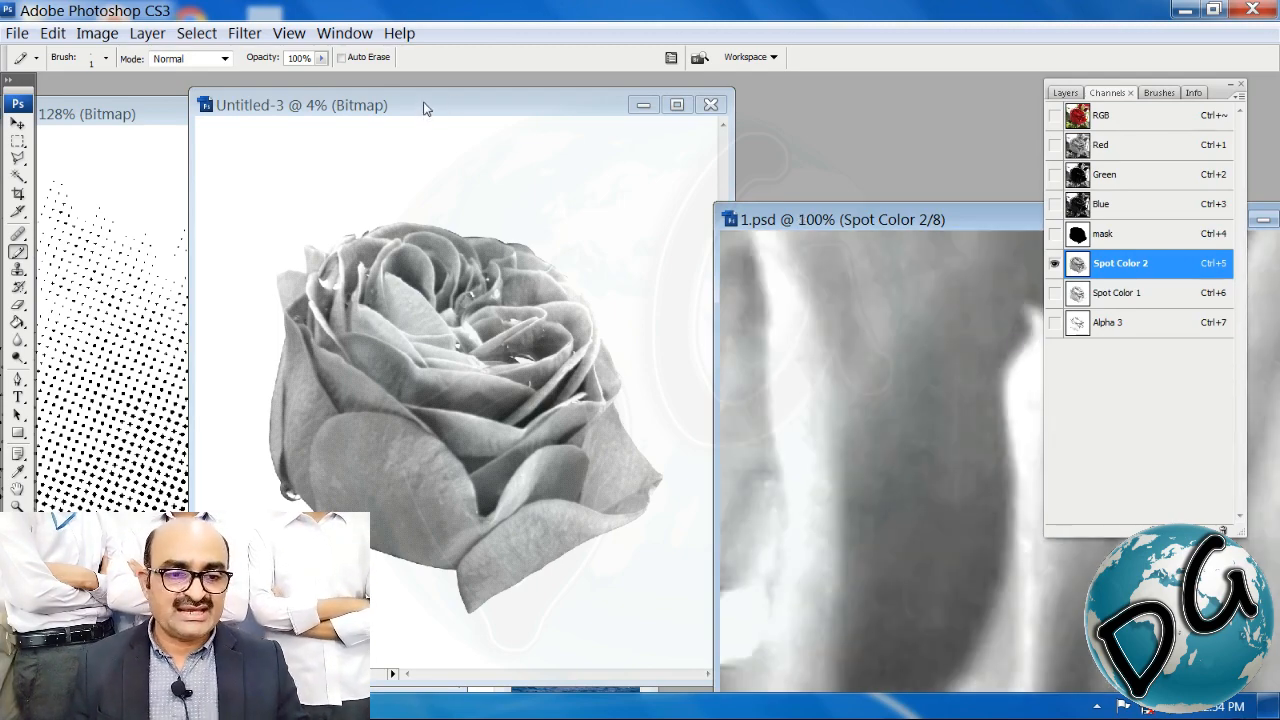
Step: Compare the Untitled-3 halftone dots at 100% with the grey tones of 1.psd, and view the whole rose at reduced magnification
drag(423, 102, 392, 98)
drag(516, 272, 442, 325)
key(ctrl+minus)
key(ctrl+minus)
key(ctrl+minus)
key(ctrl+minus)
key(ctrl+minus)
key(ctrl+minus)
key(ctrl+minus)
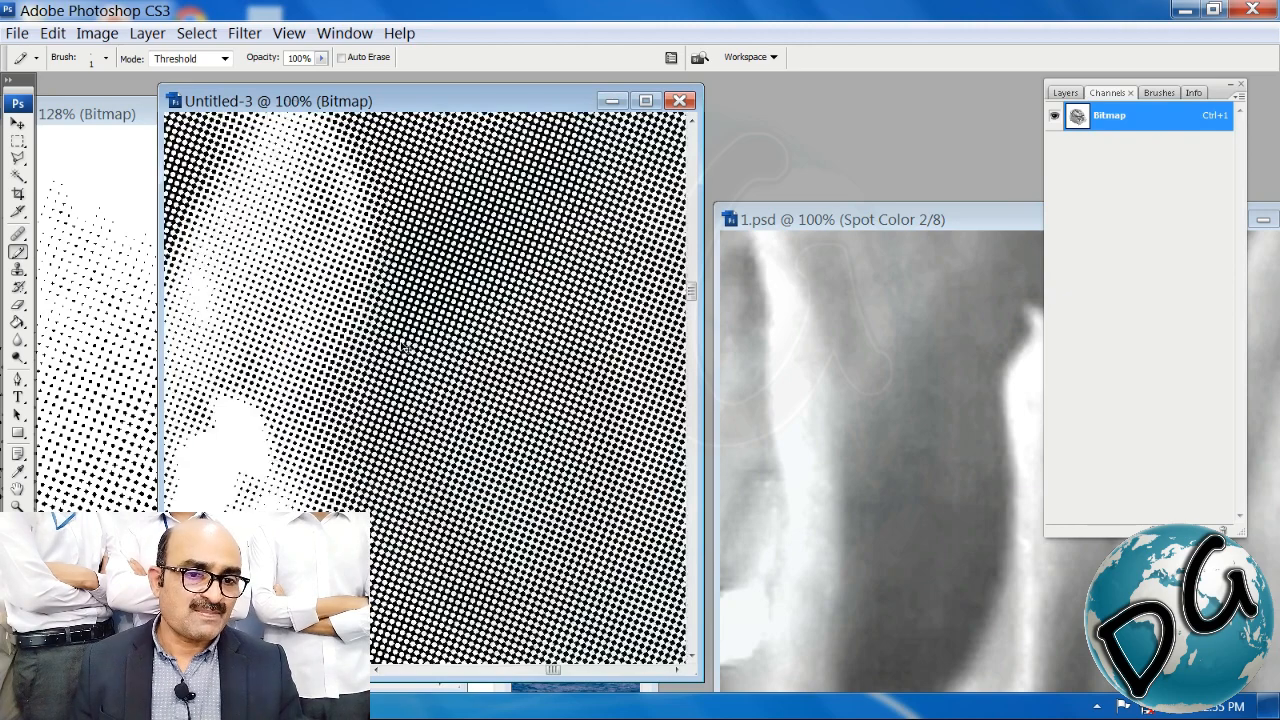
key(ctrl+minus)
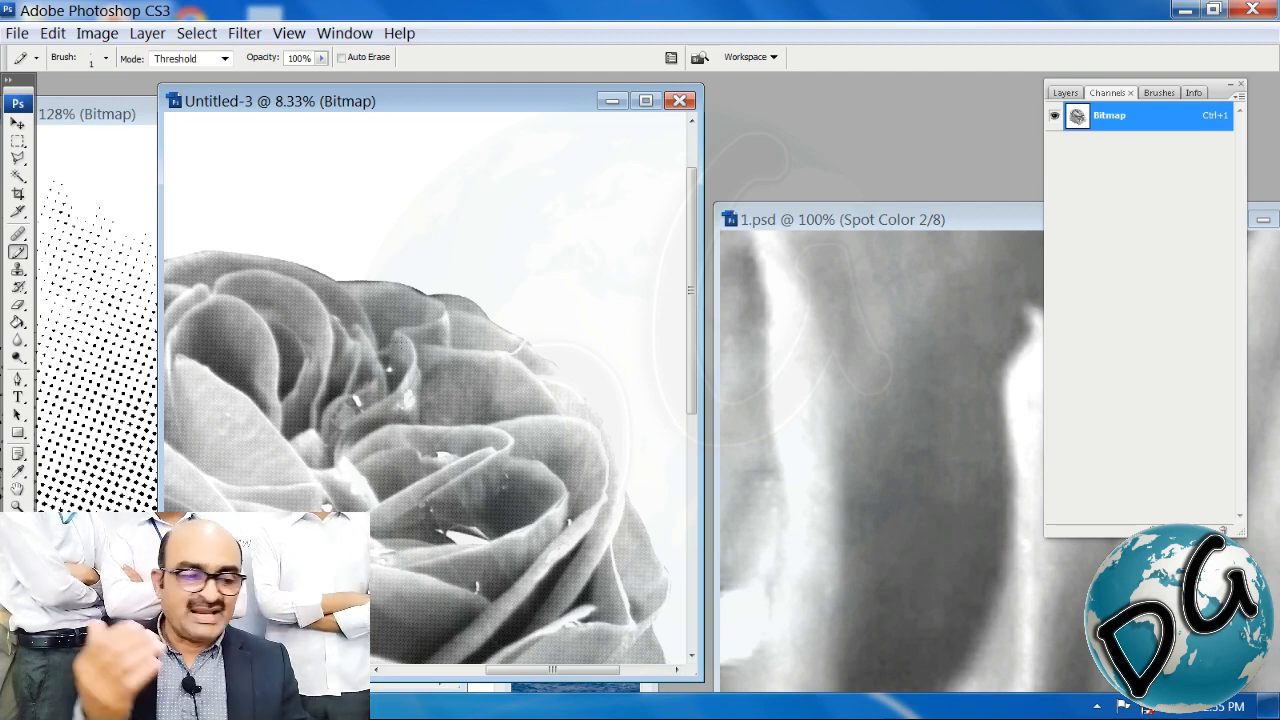
key(ctrl+minus)
key(ctrl+minus)
key(ctrl+minus)
key(ctrl+minus)
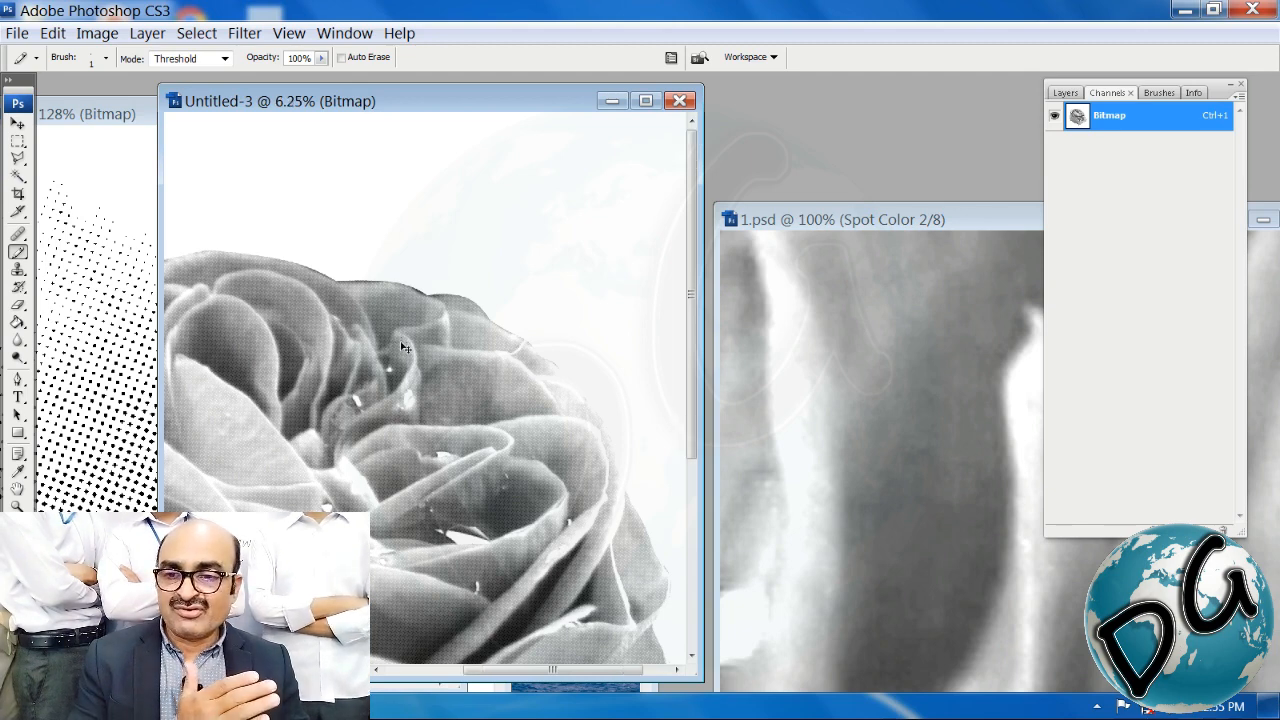
Step: Rearrange the open image windows so Untitled-1, Untitled-2 and Untitled-3 are reachable and 1.psd is out of the way
drag(865, 220, 1070, 478)
drag(461, 104, 723, 144)
click(281, 117)
drag(505, 118, 680, 134)
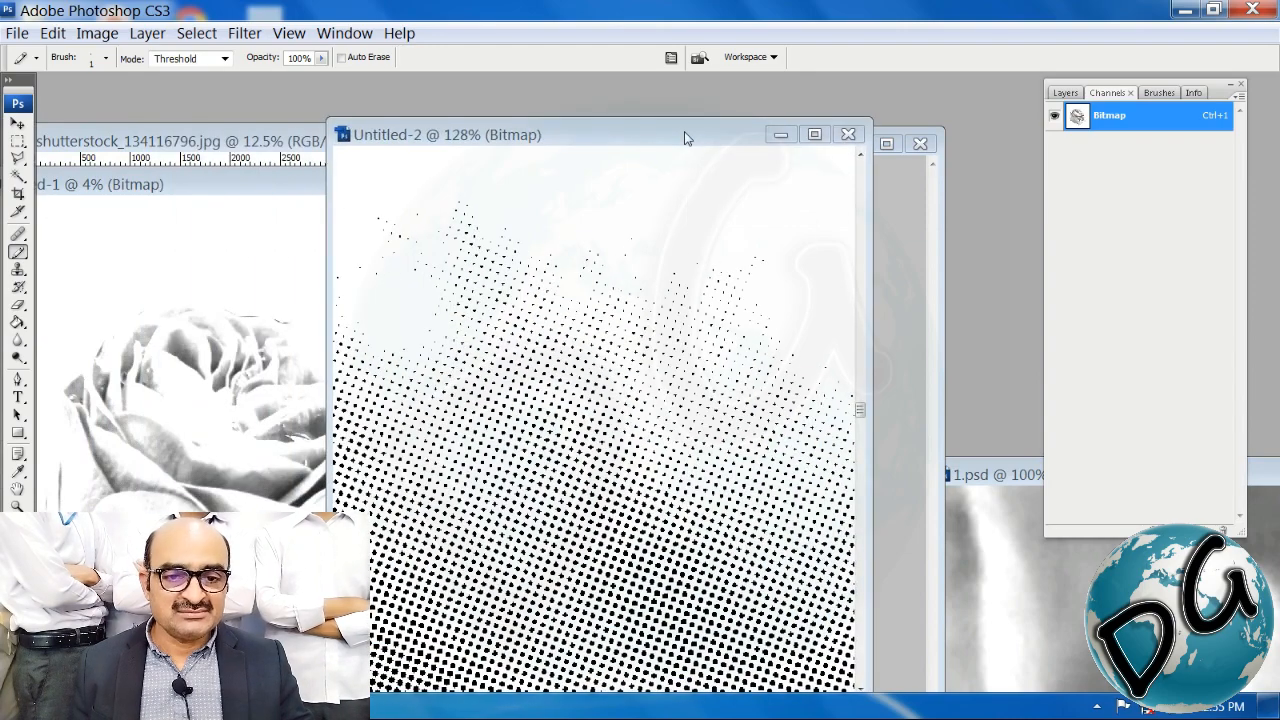
drag(186, 141, 328, 171)
drag(595, 140, 314, 100)
drag(726, 157, 411, 303)
drag(446, 372, 682, 331)
click(390, 178)
drag(405, 181, 473, 88)
drag(782, 331, 424, 289)
drag(713, 231, 448, 122)
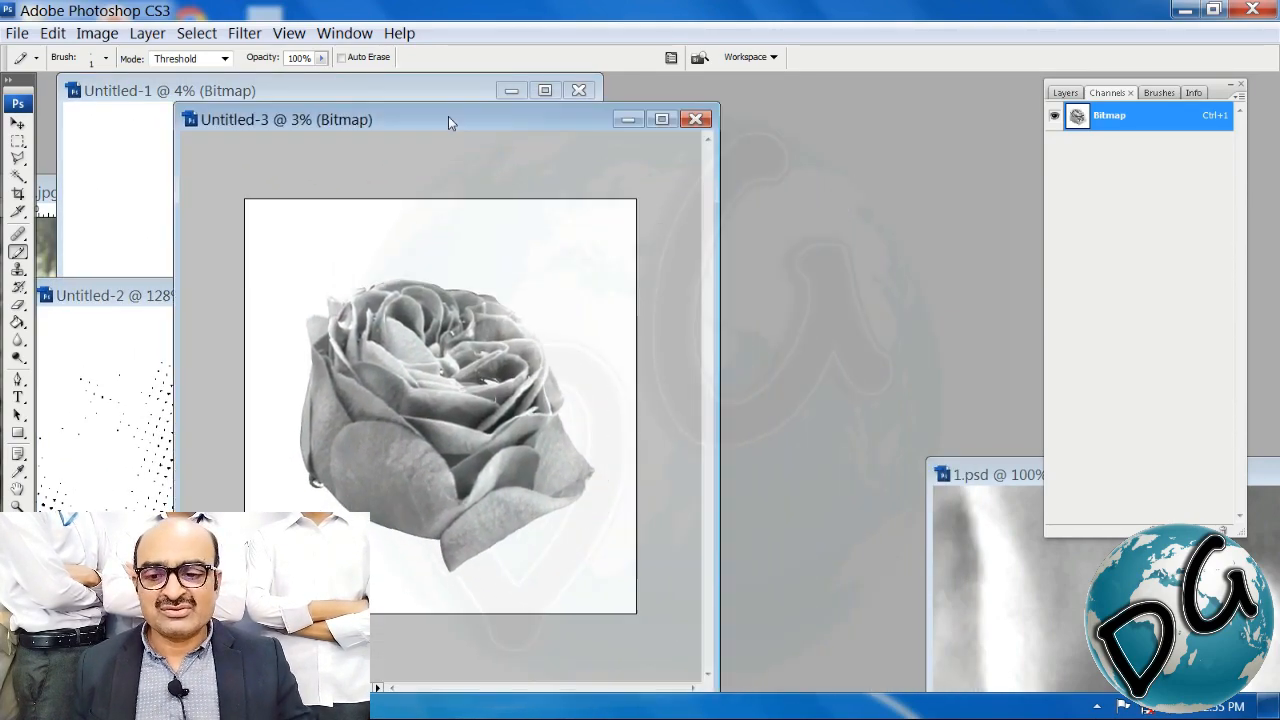
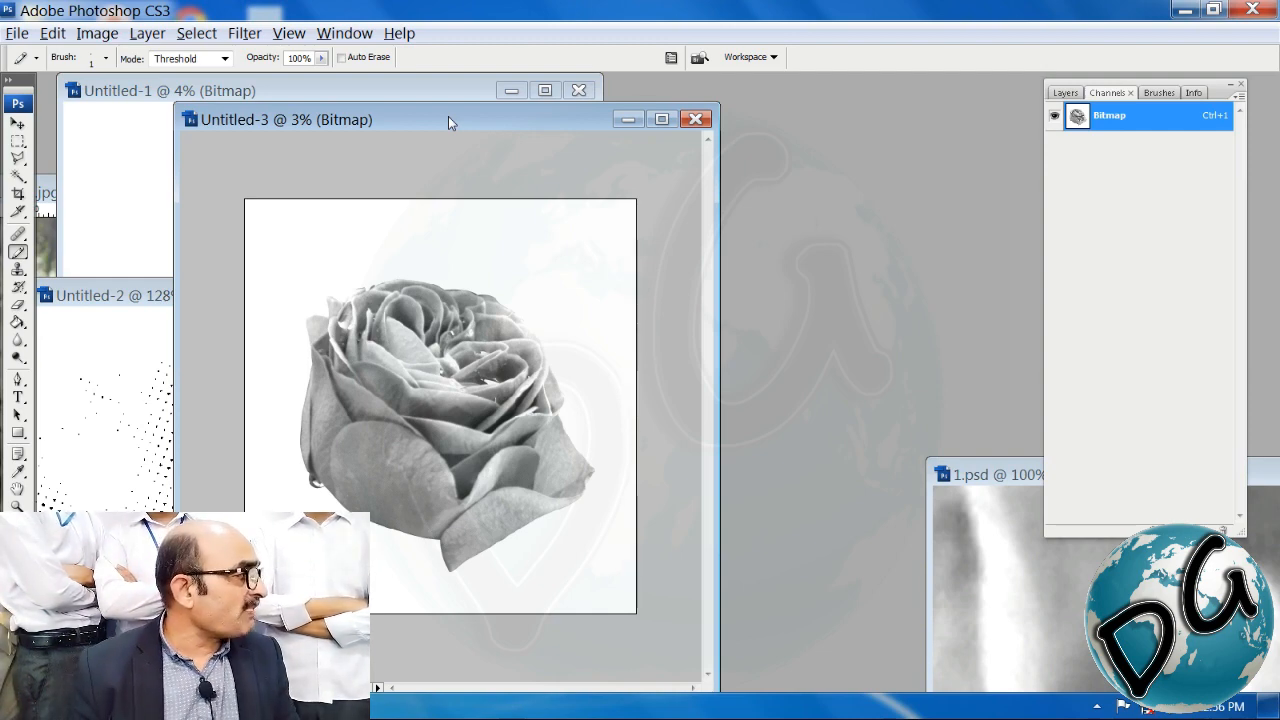
Step: Duplicate the Untitled-3 bitmap and place the copy beside the original
key(alt+i)
key(d)
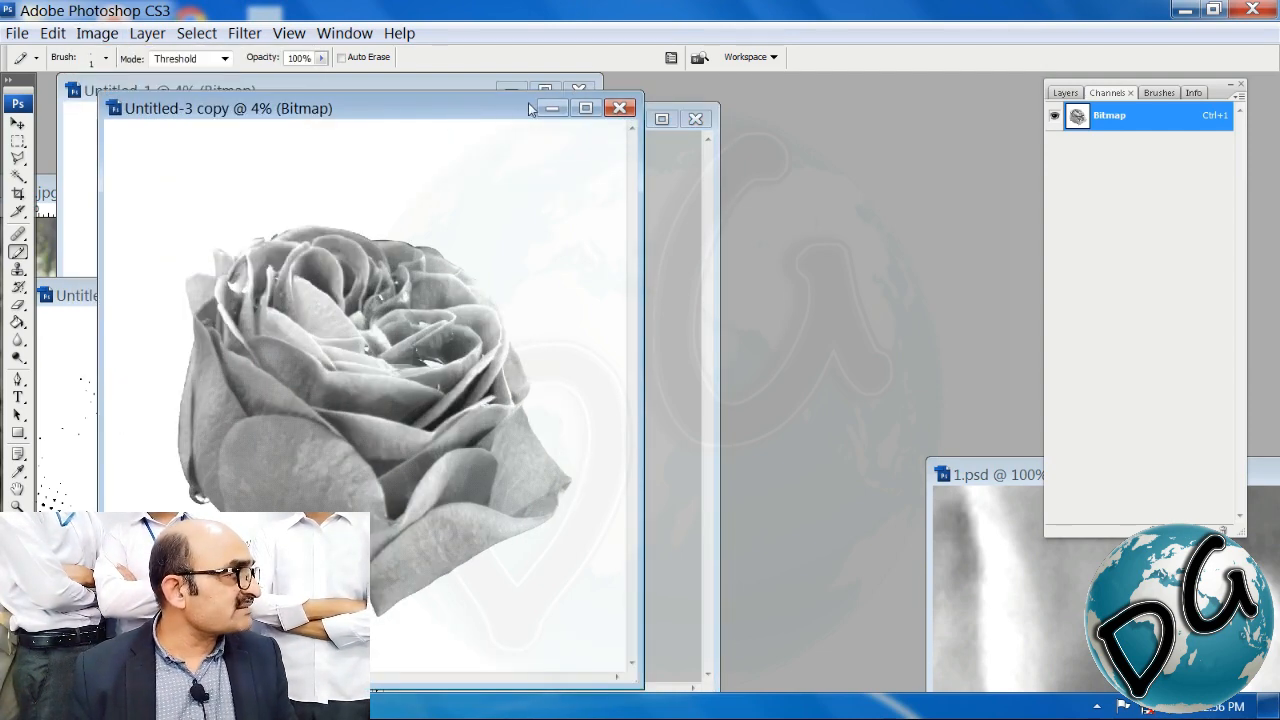
drag(496, 110, 813, 165)
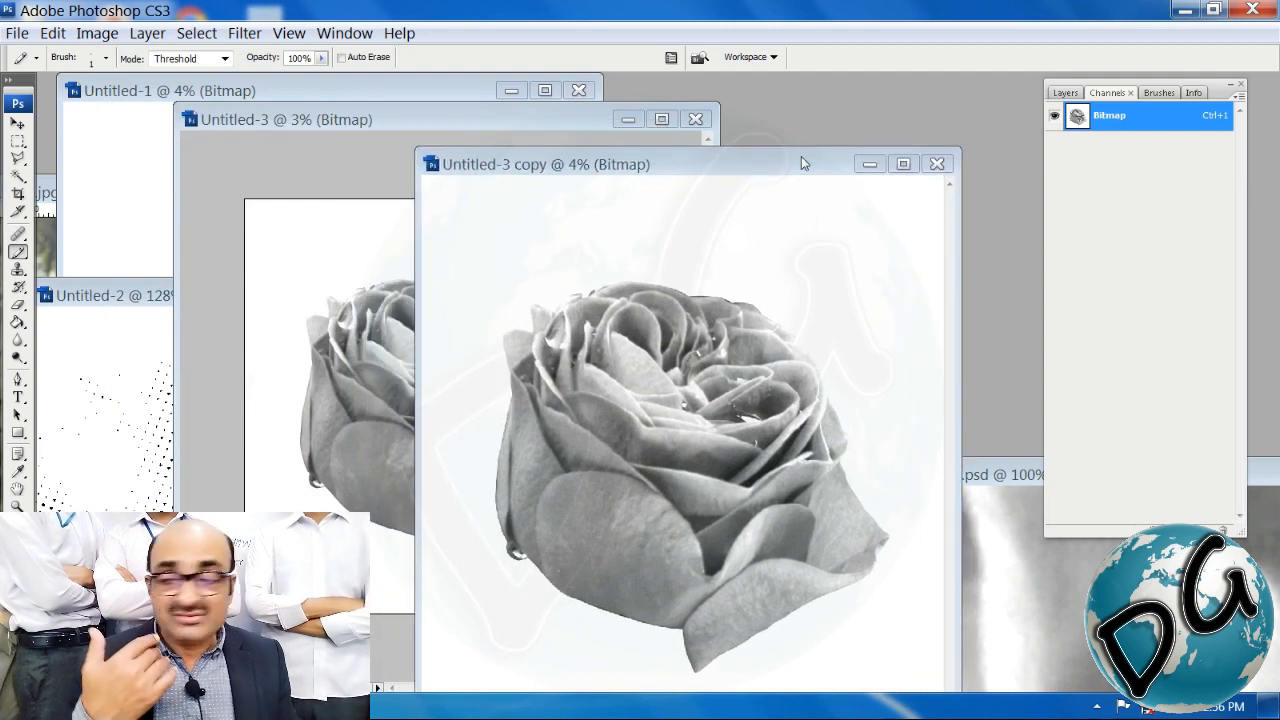
Step: Convert the Untitled-3 copy from bitmap to grayscale and on to RGB Color mode
click(115, 30)
mouse_move(133, 70)
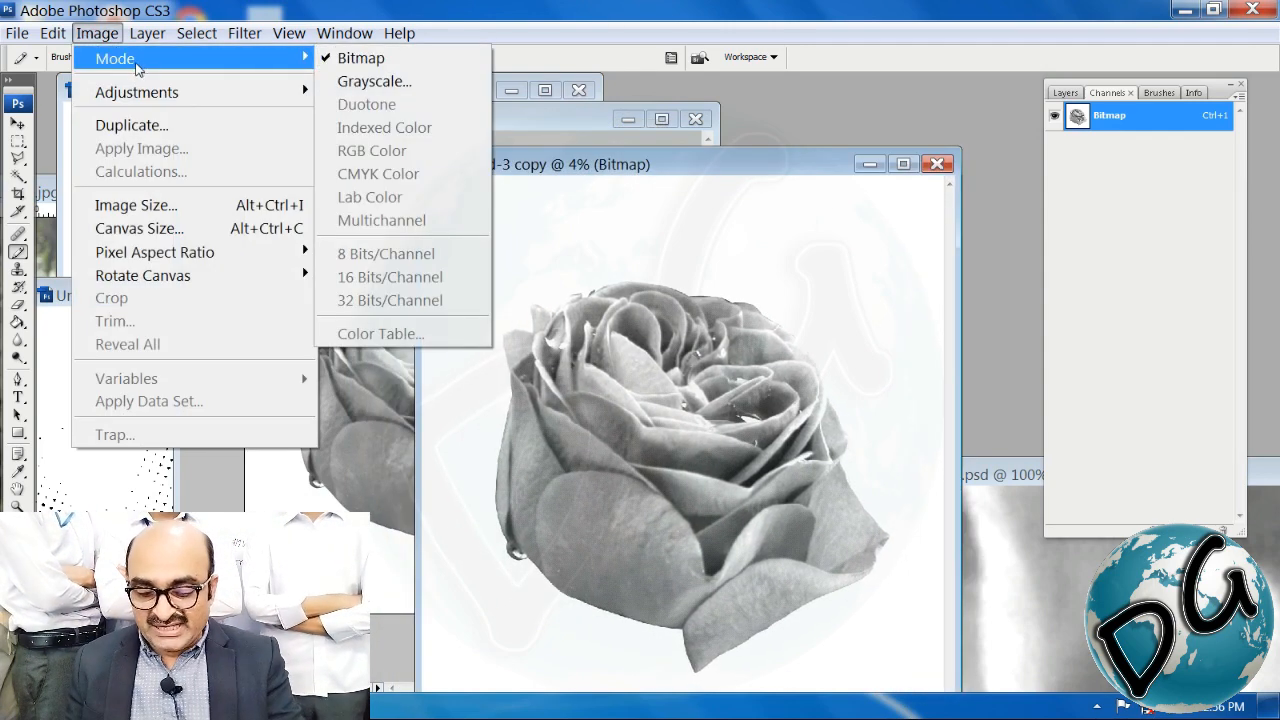
click(359, 82)
key(Return)
click(97, 33)
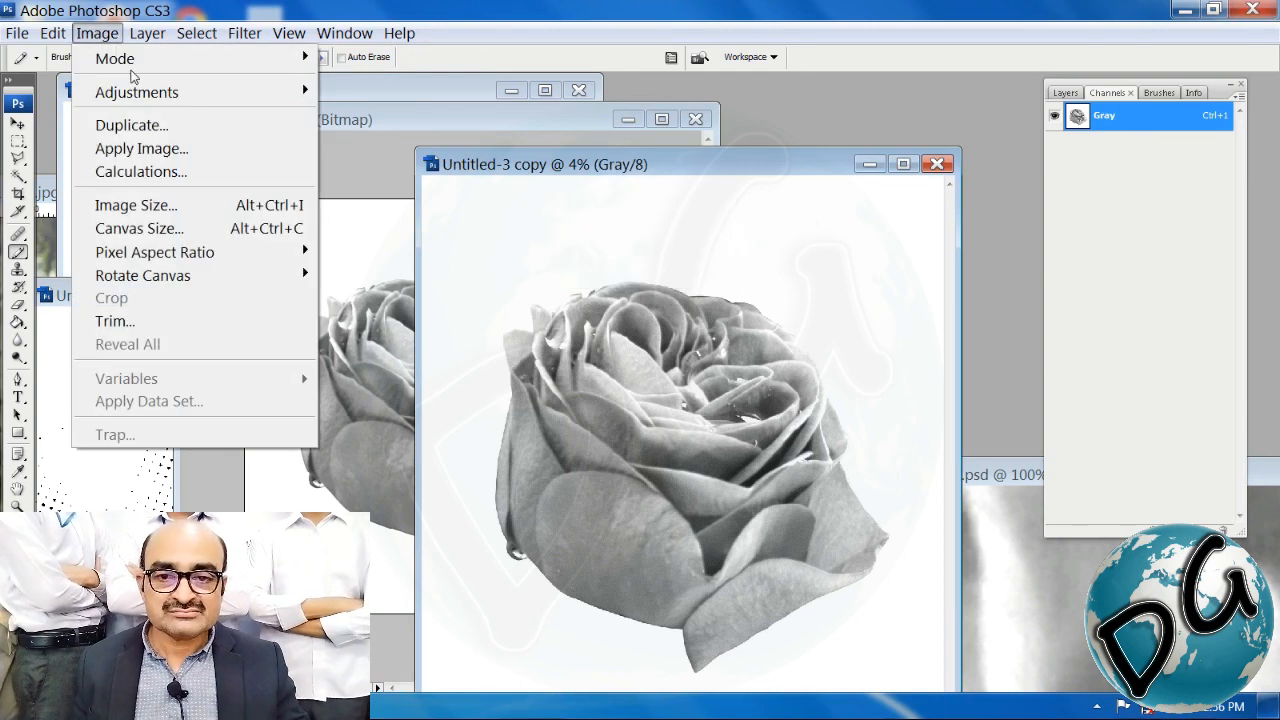
mouse_move(150, 60)
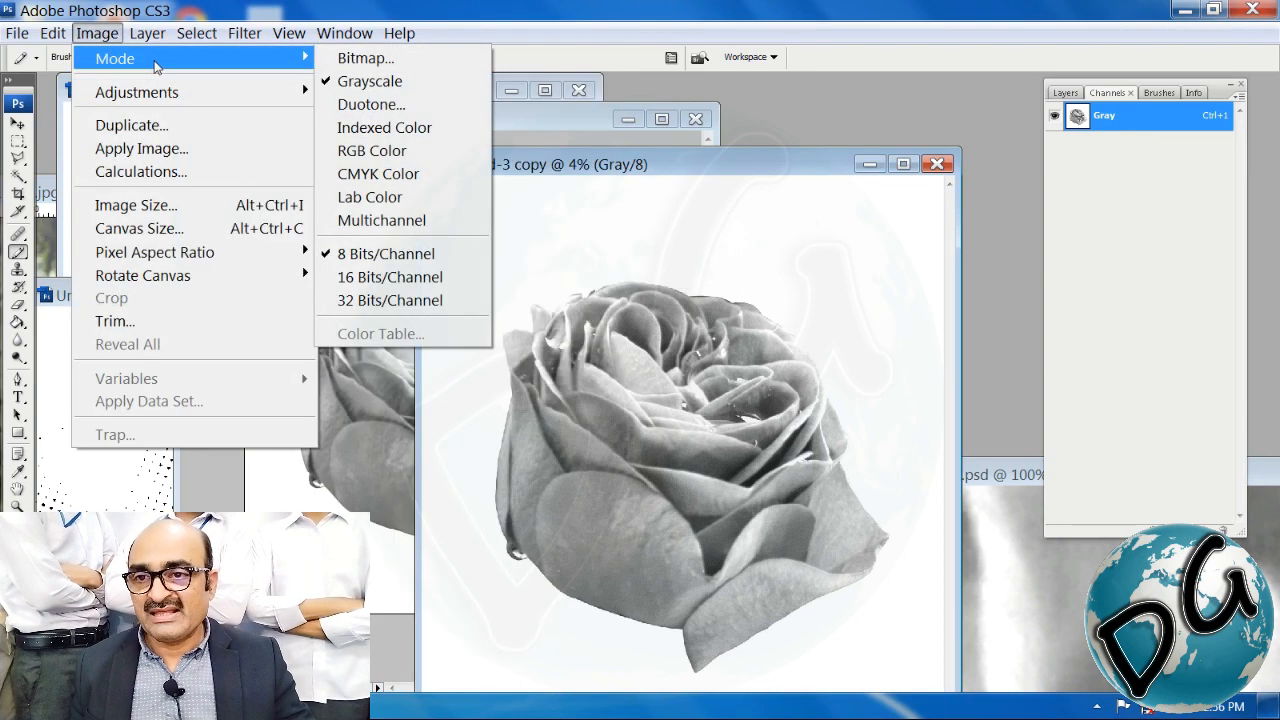
click(375, 145)
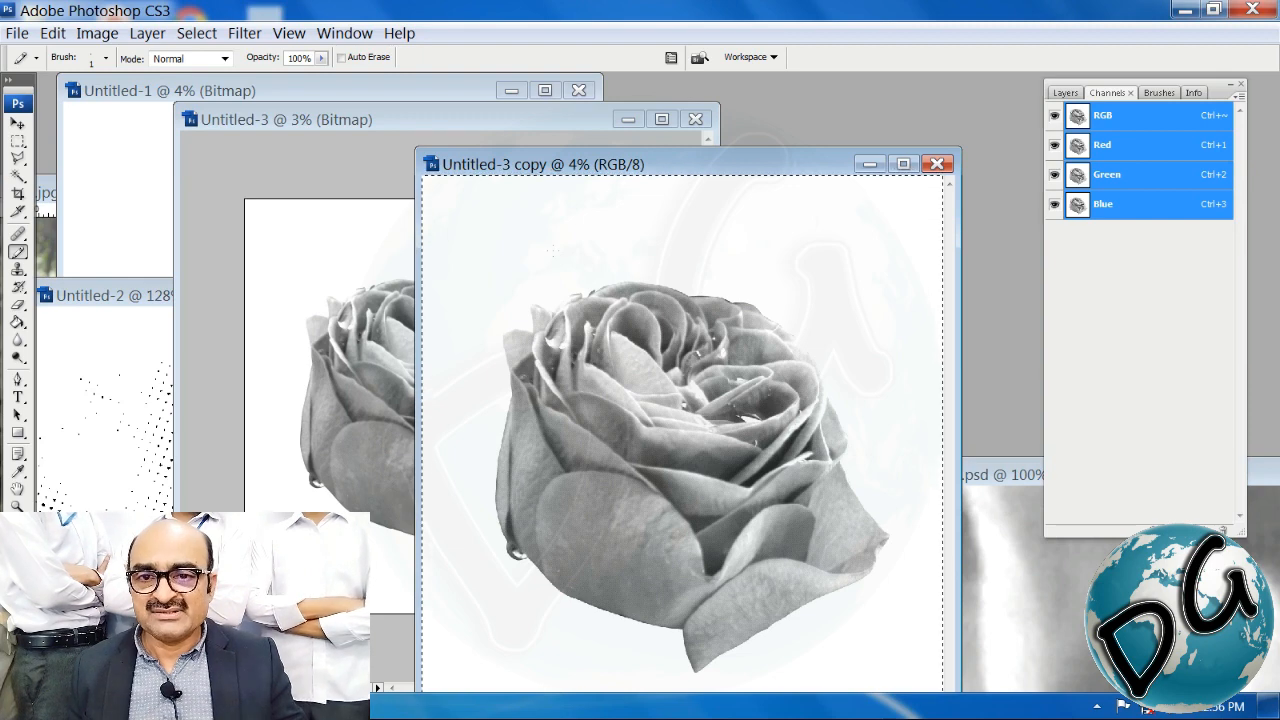
Step: Clear the selected rose from the Untitled-3 copy and add three new alpha channels
key(Delete)
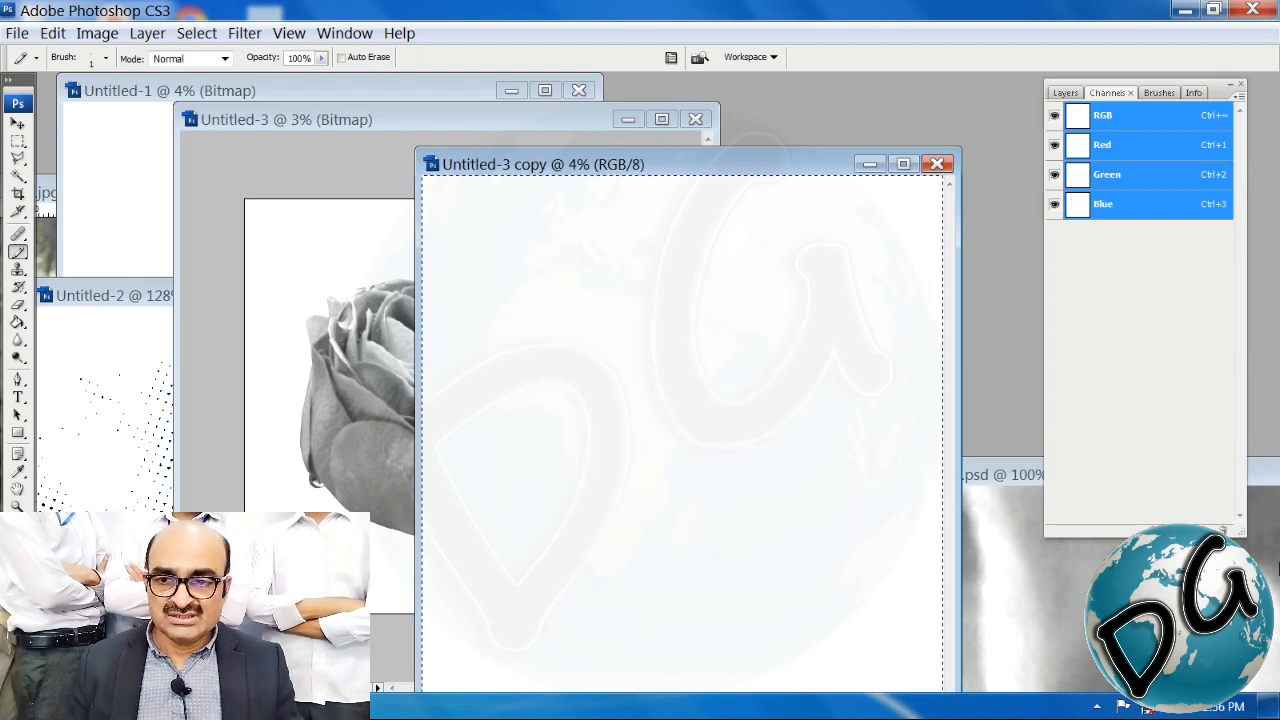
click(1222, 530)
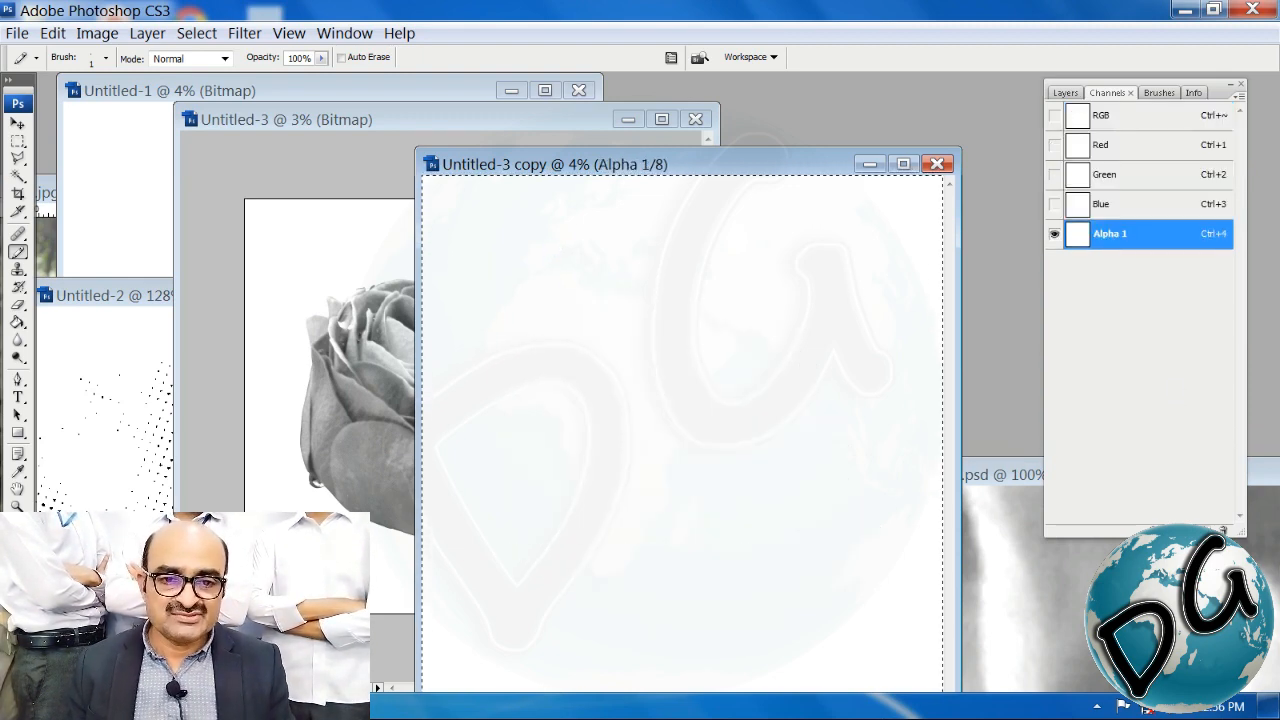
click(1222, 530)
click(1222, 530)
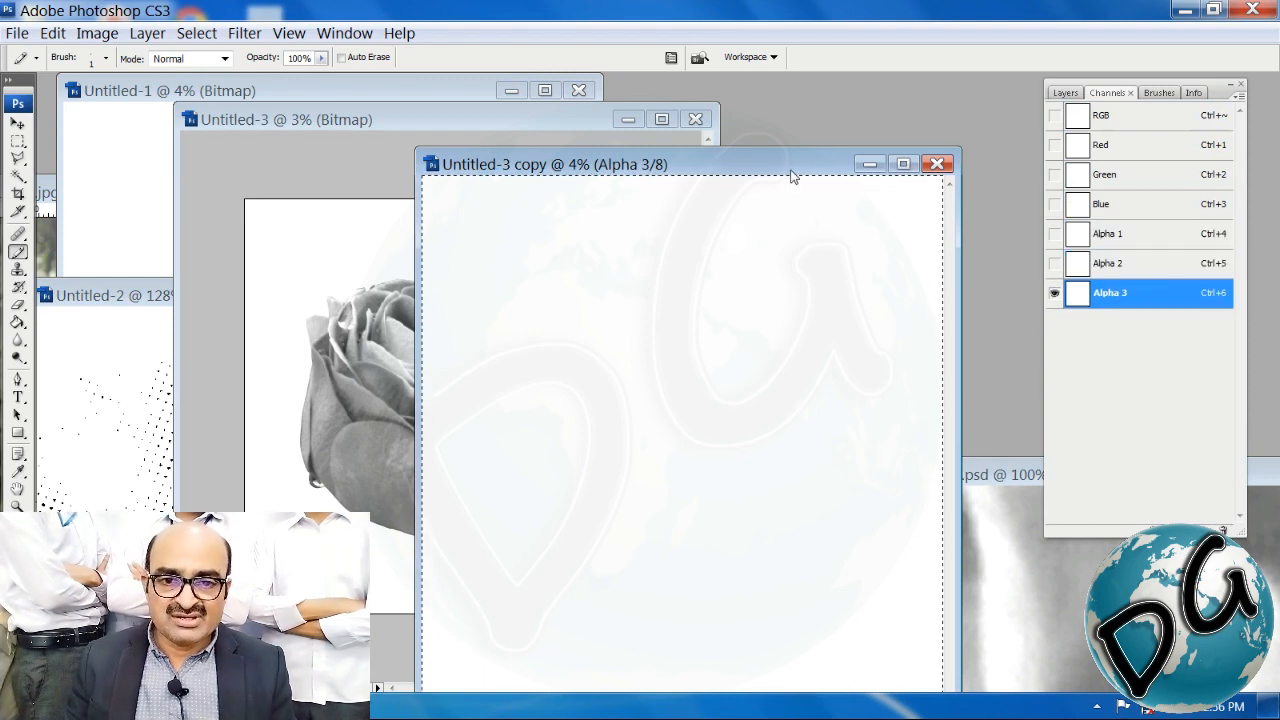
Step: Set the display color of the Alpha 3 channel to dark blue (000d6f)
drag(788, 169, 806, 126)
double_click(1078, 293)
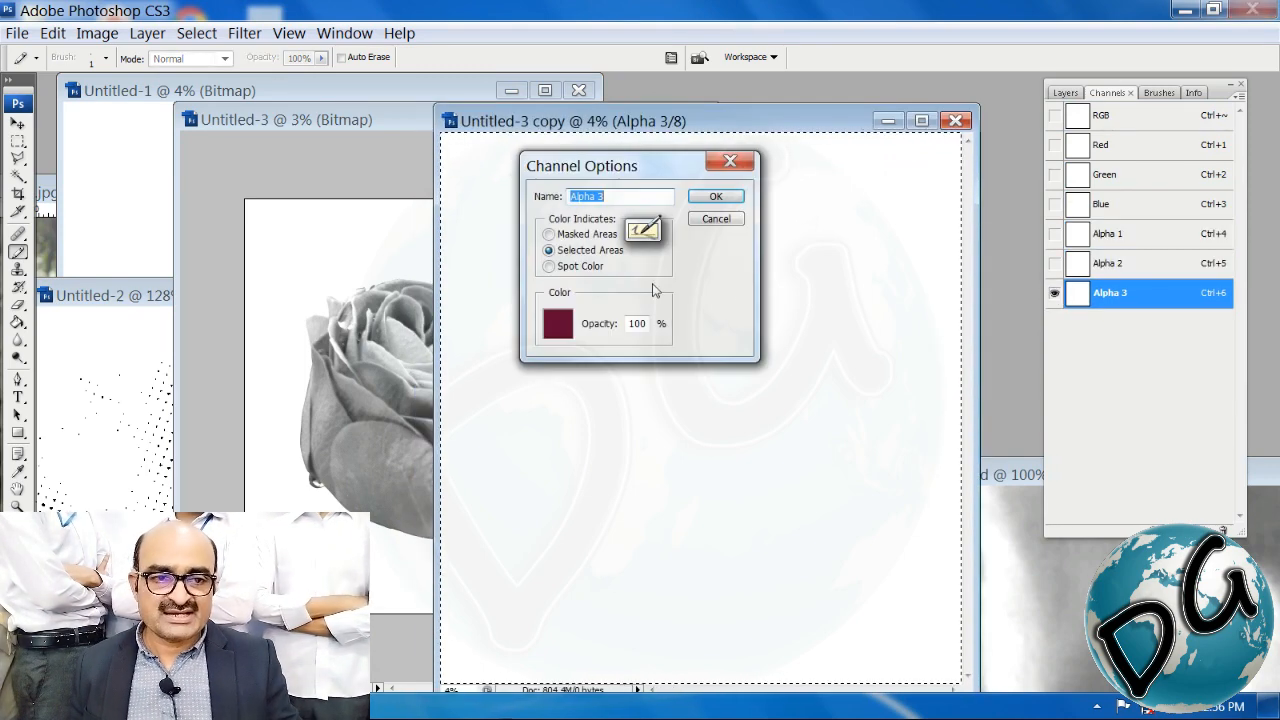
click(558, 323)
click(916, 345)
click(887, 375)
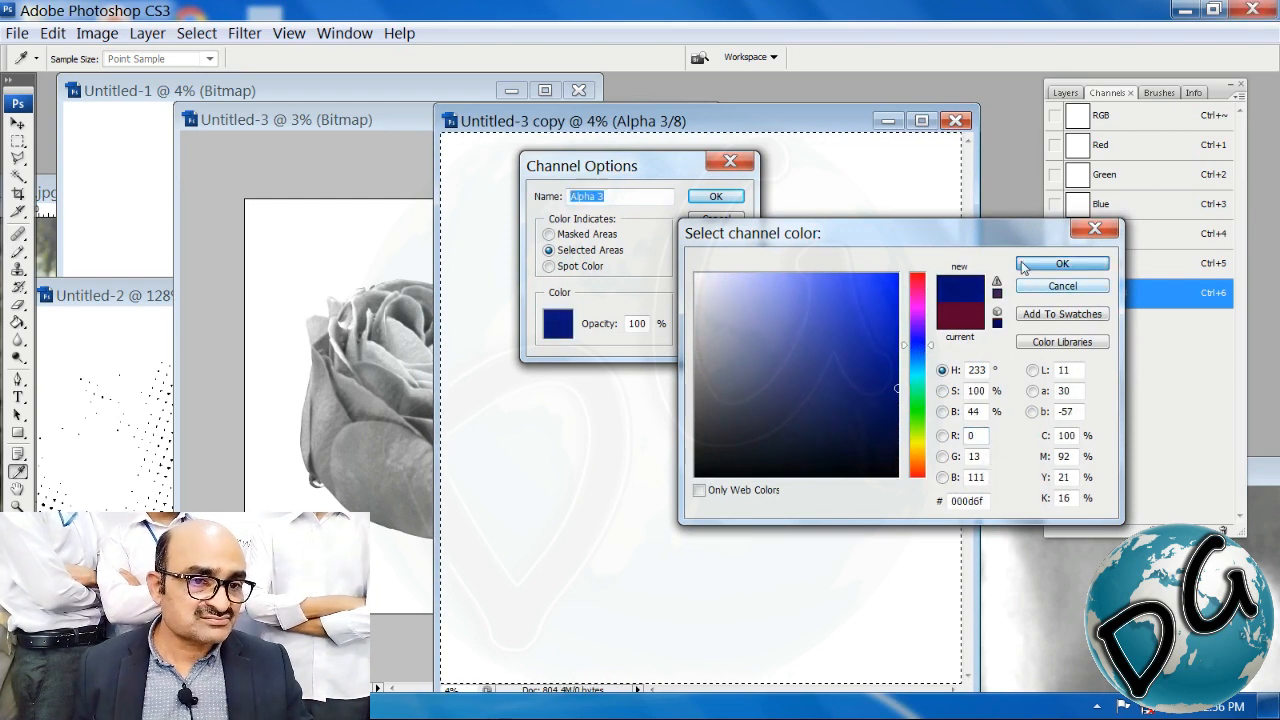
click(1031, 268)
click(716, 196)
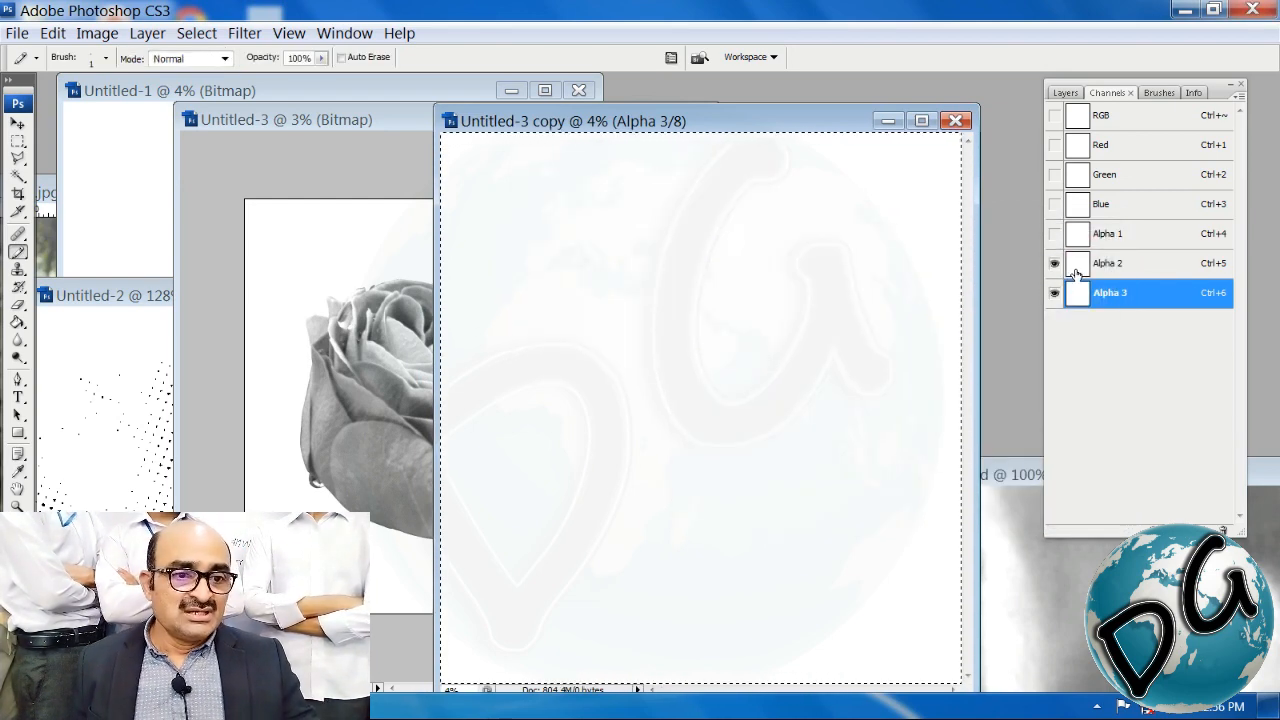
Step: Turn the Alpha 2 channel into a spot color channel with a bright blue color
double_click(1077, 266)
click(548, 266)
click(558, 323)
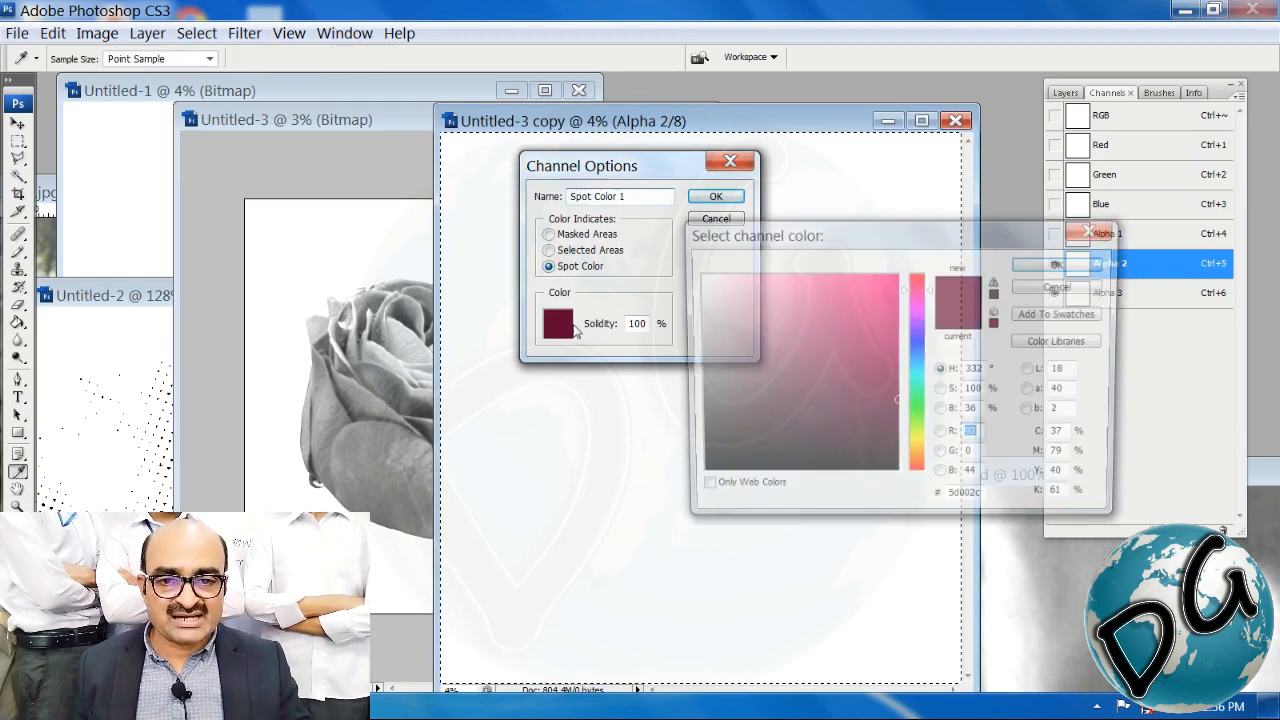
click(917, 341)
drag(918, 345, 917, 355)
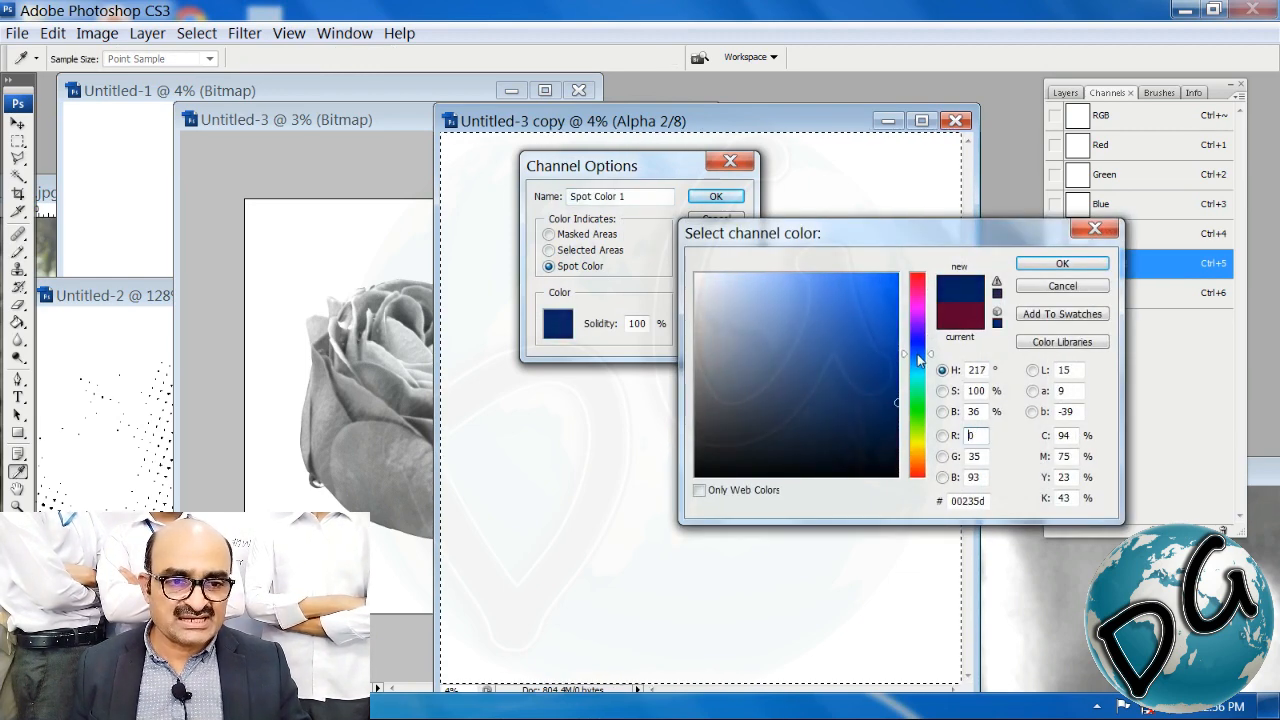
click(868, 276)
click(1050, 266)
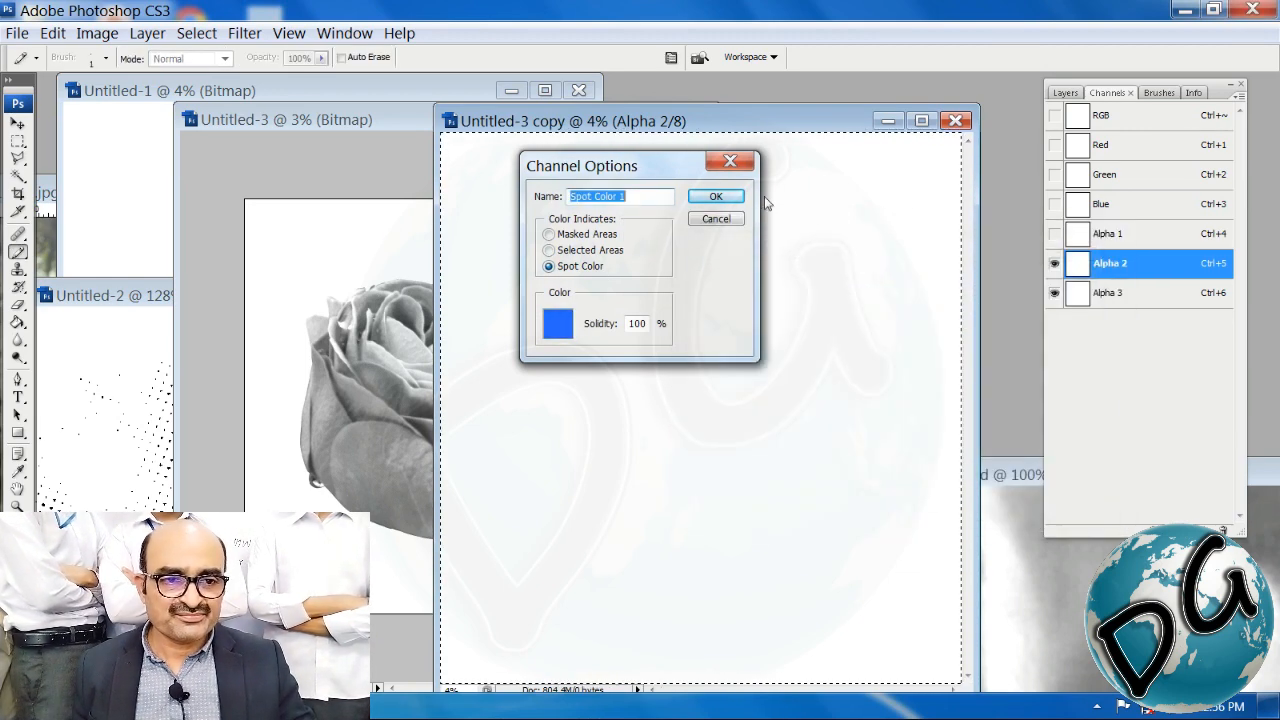
click(720, 196)
Step: Turn the Alpha 1 channel into a spot color channel with a light blue color (8ad7ff)
double_click(1076, 236)
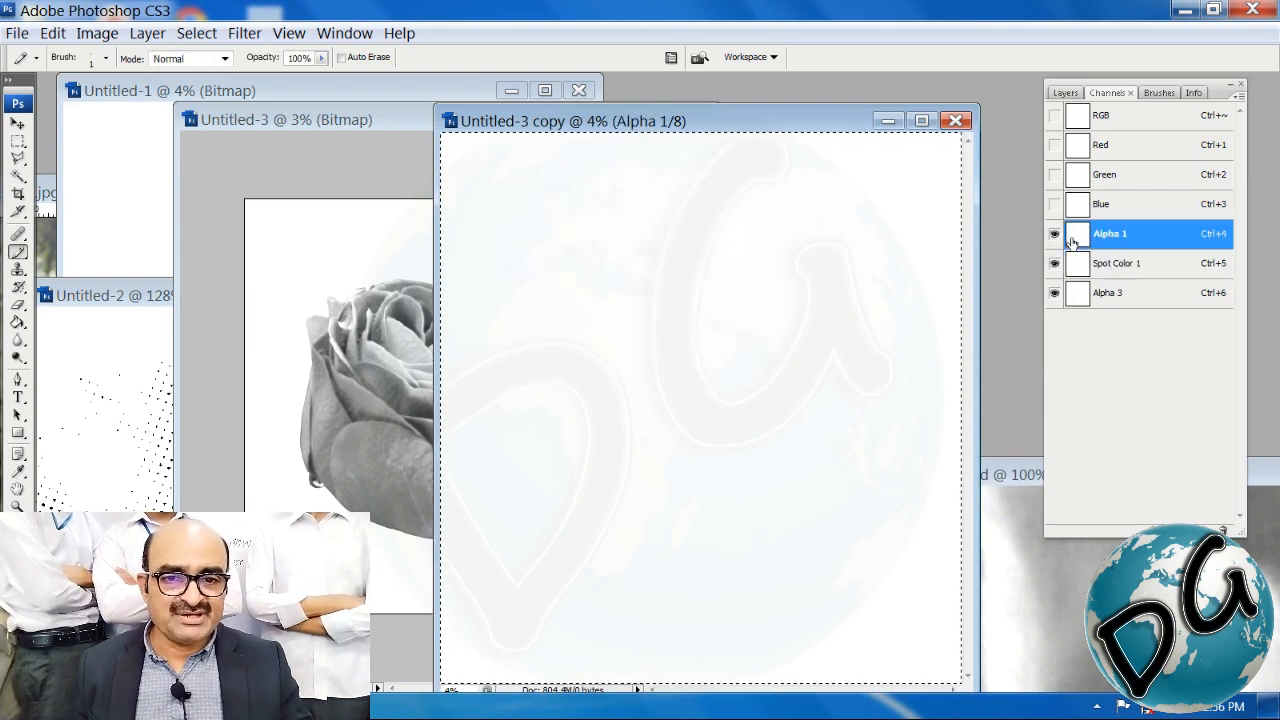
click(548, 266)
click(558, 324)
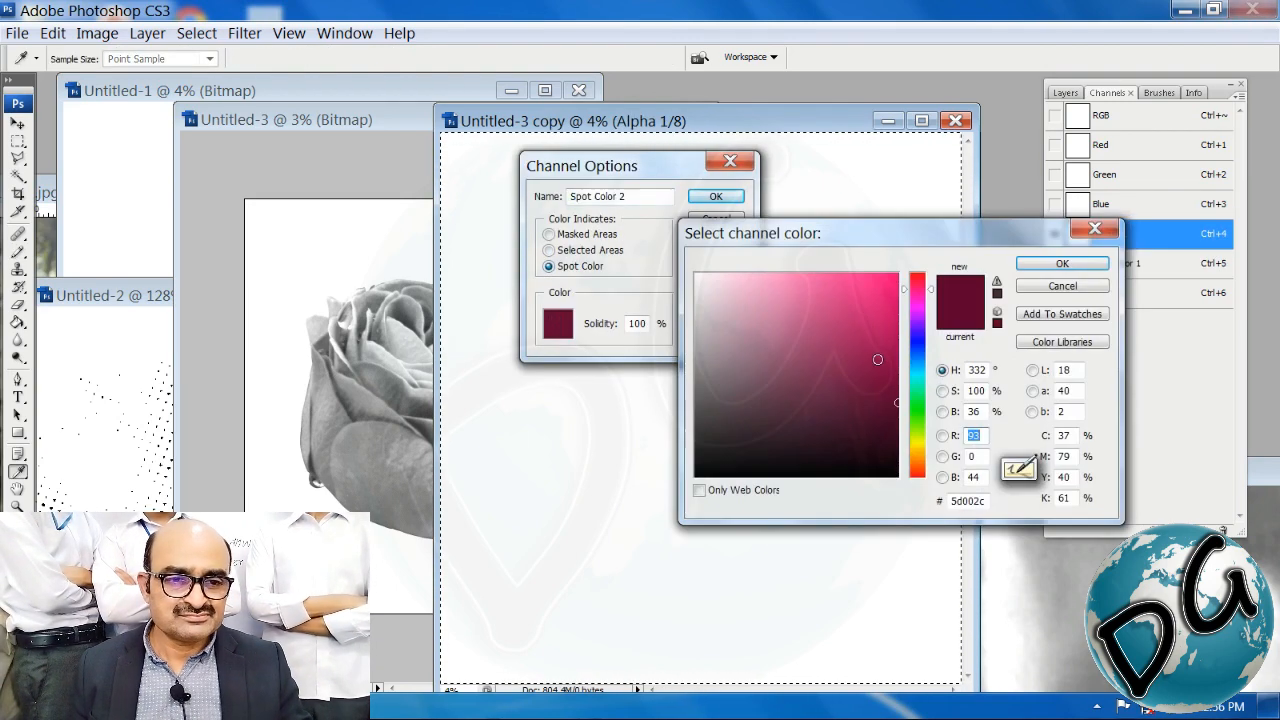
click(919, 364)
click(783, 279)
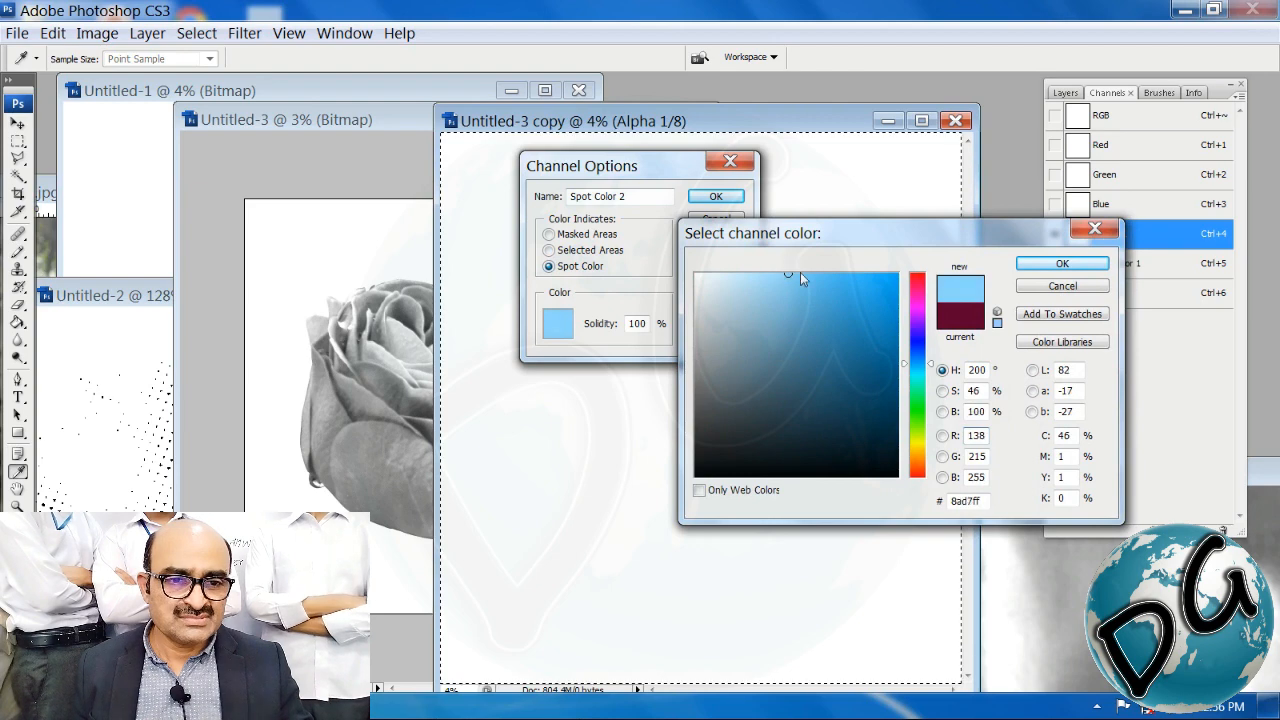
click(1062, 264)
click(716, 196)
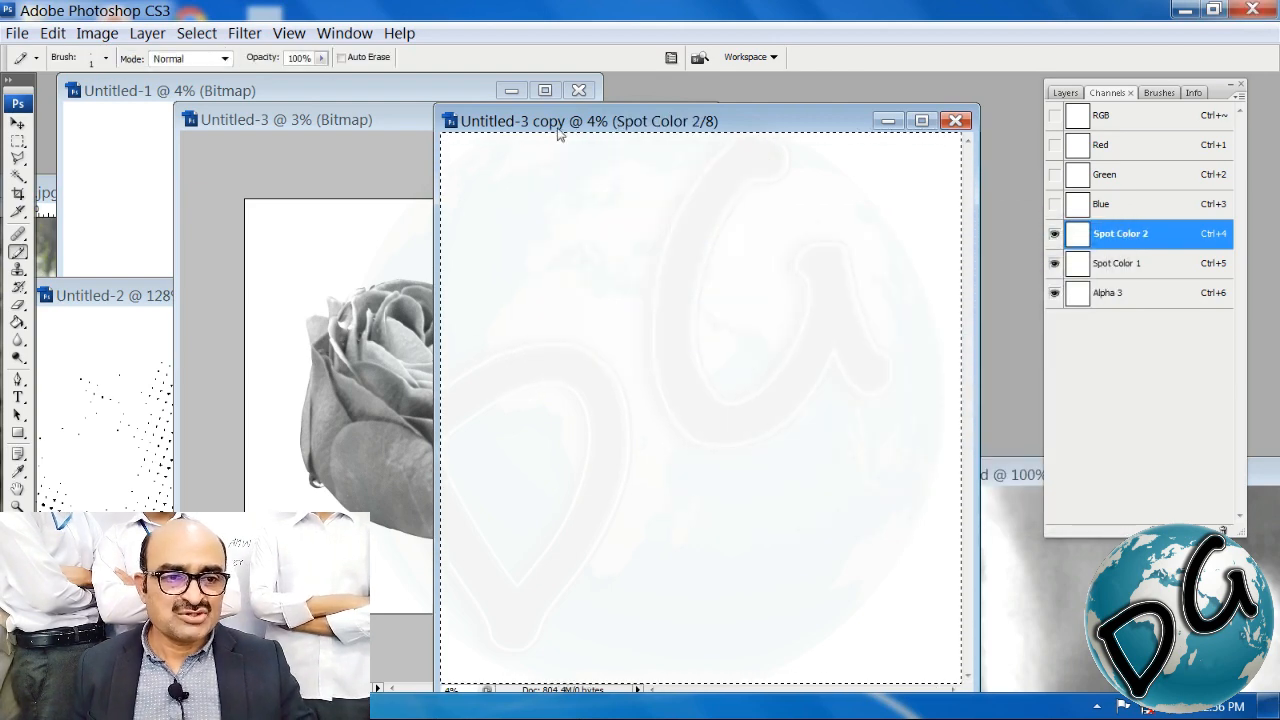
Step: Place Untitled-3 beside the blank copy and convert Untitled-3 from bitmap to grayscale
drag(557, 125, 677, 114)
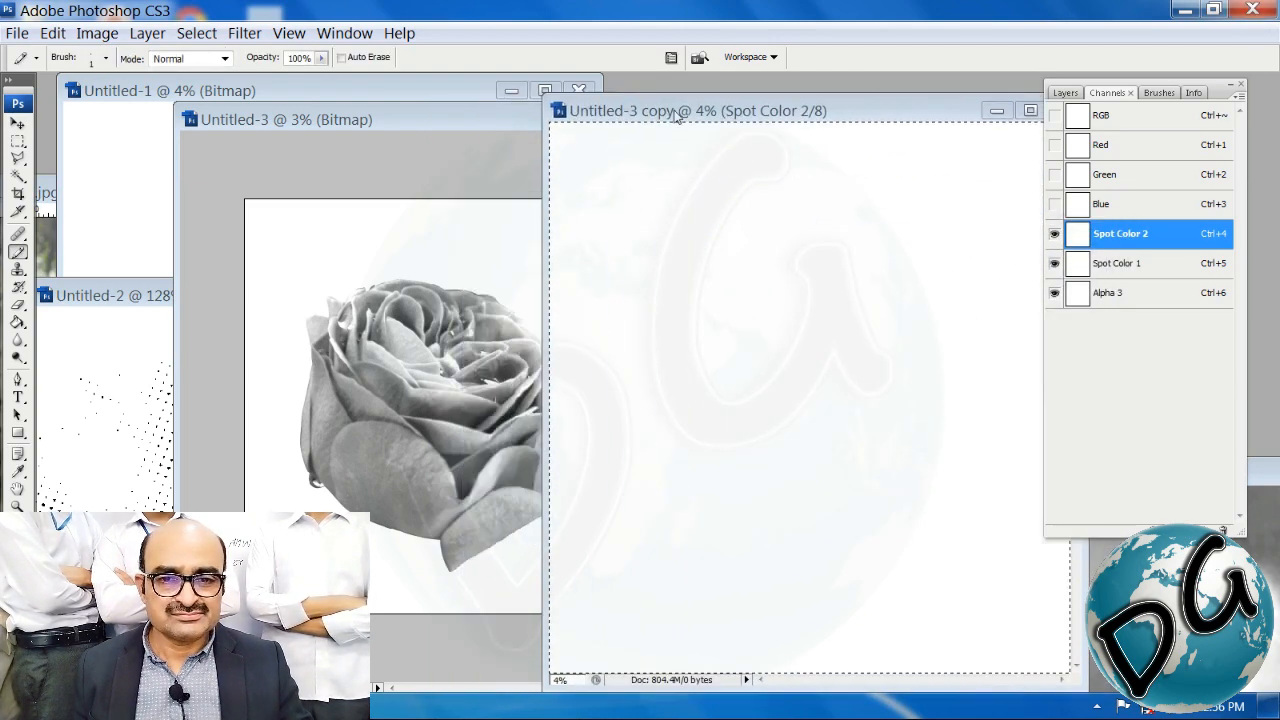
drag(367, 123, 291, 131)
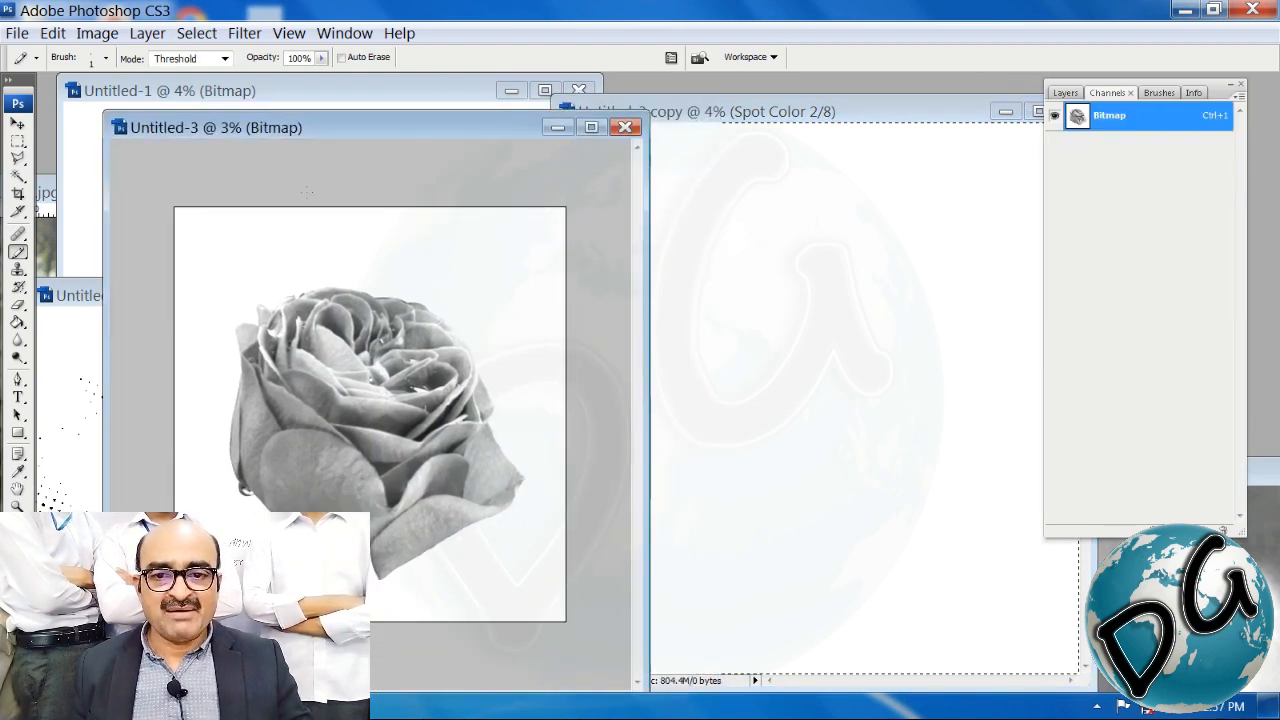
click(100, 34)
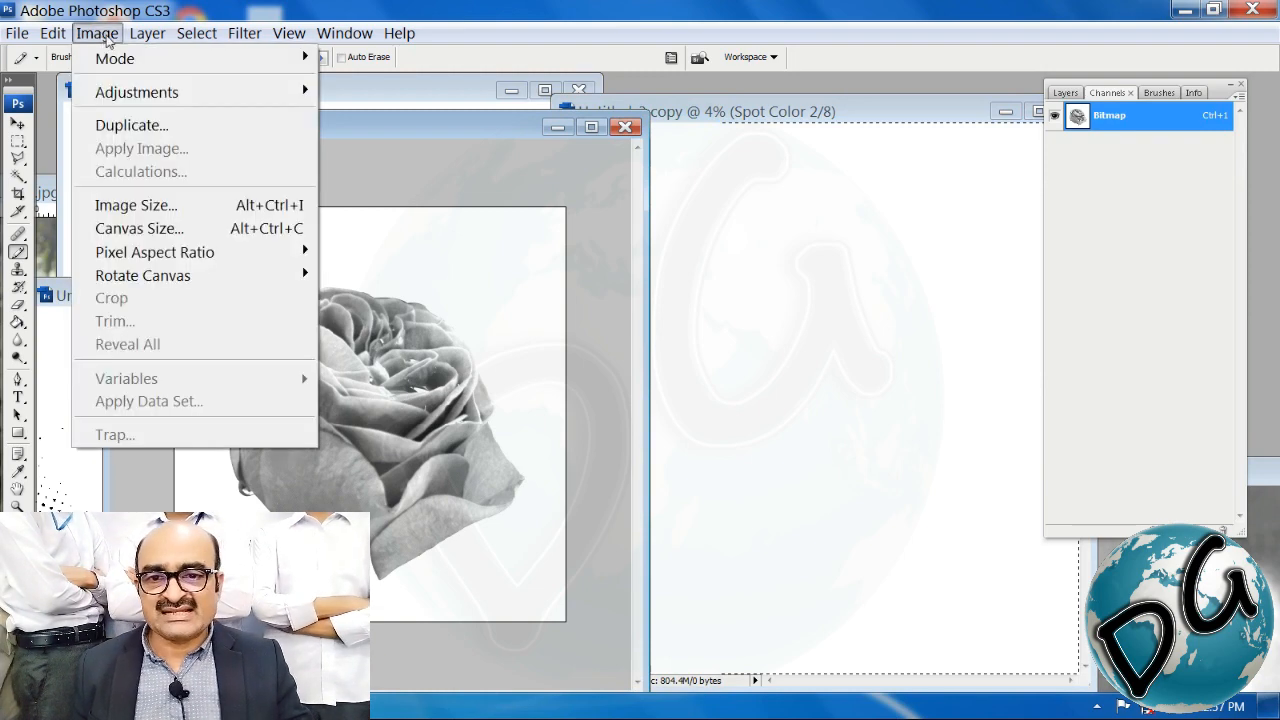
mouse_move(250, 58)
click(371, 84)
key(Return)
Step: Bring Untitled-2 into clear view and convert it from bitmap to grayscale
drag(386, 132, 386, 508)
drag(286, 297, 343, 235)
click(98, 30)
mouse_move(106, 62)
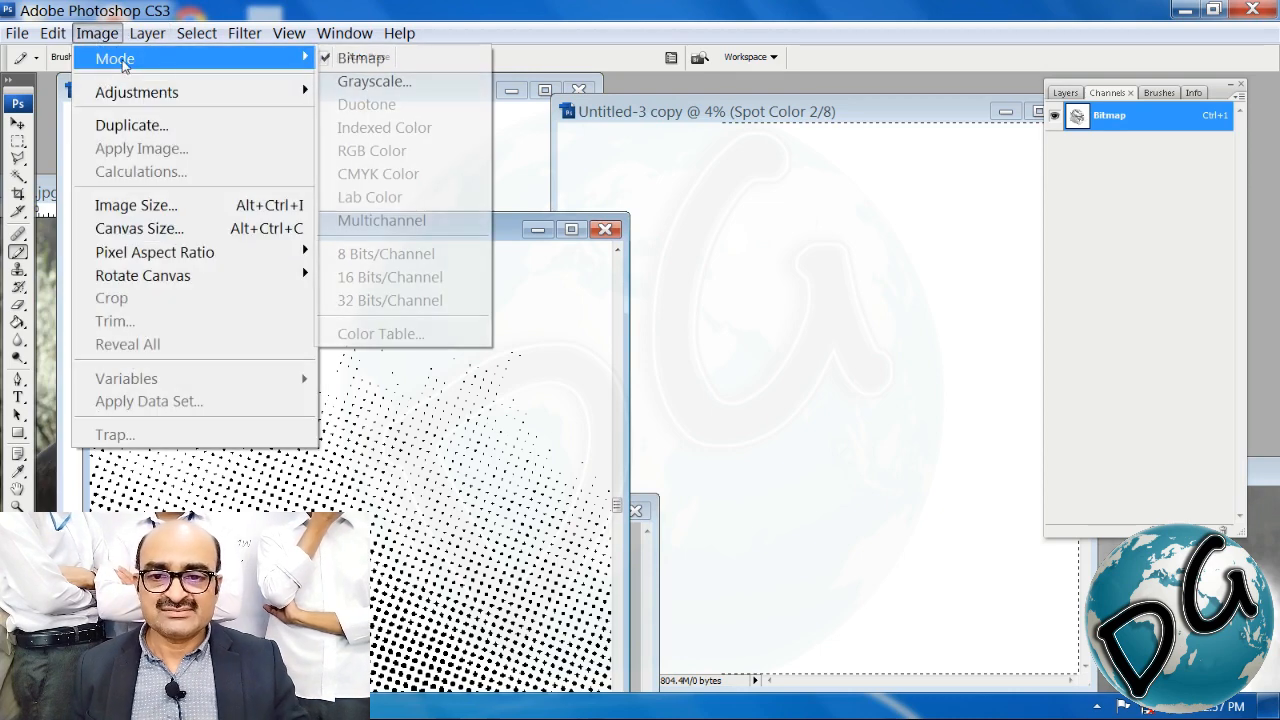
click(395, 83)
key(Return)
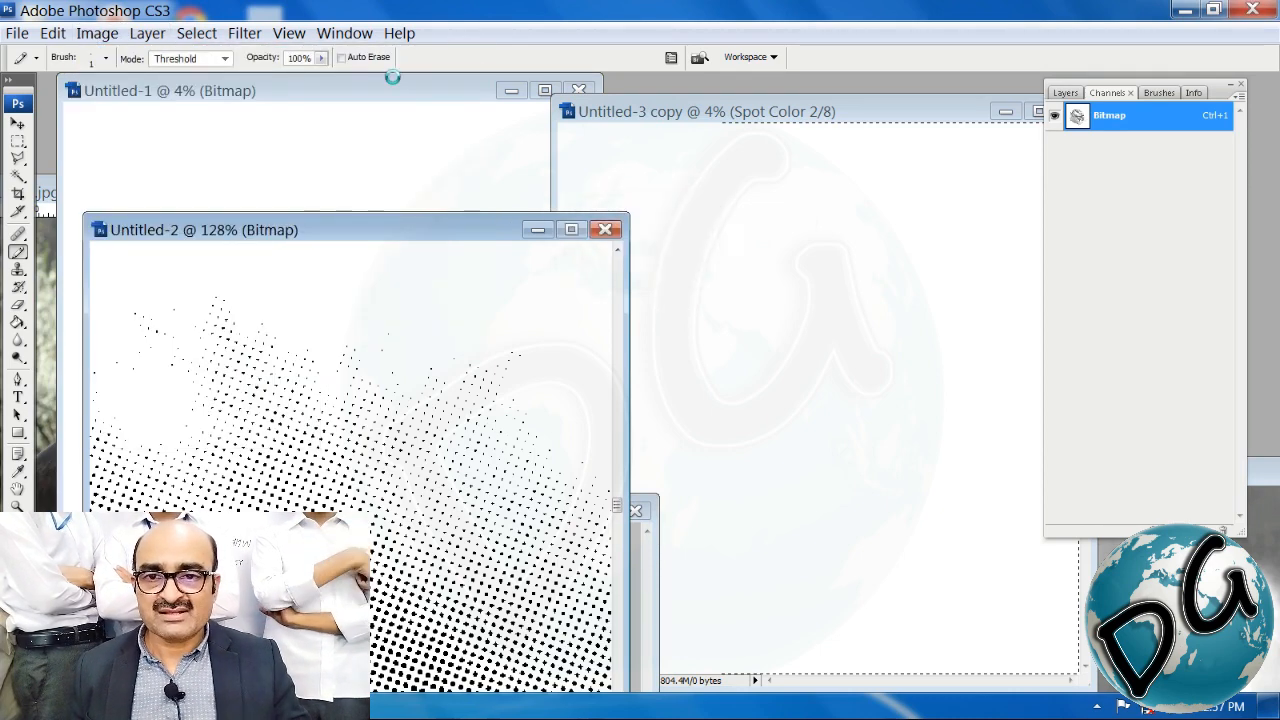
Step: Convert the Untitled-1 rose from bitmap to grayscale
click(324, 88)
click(97, 33)
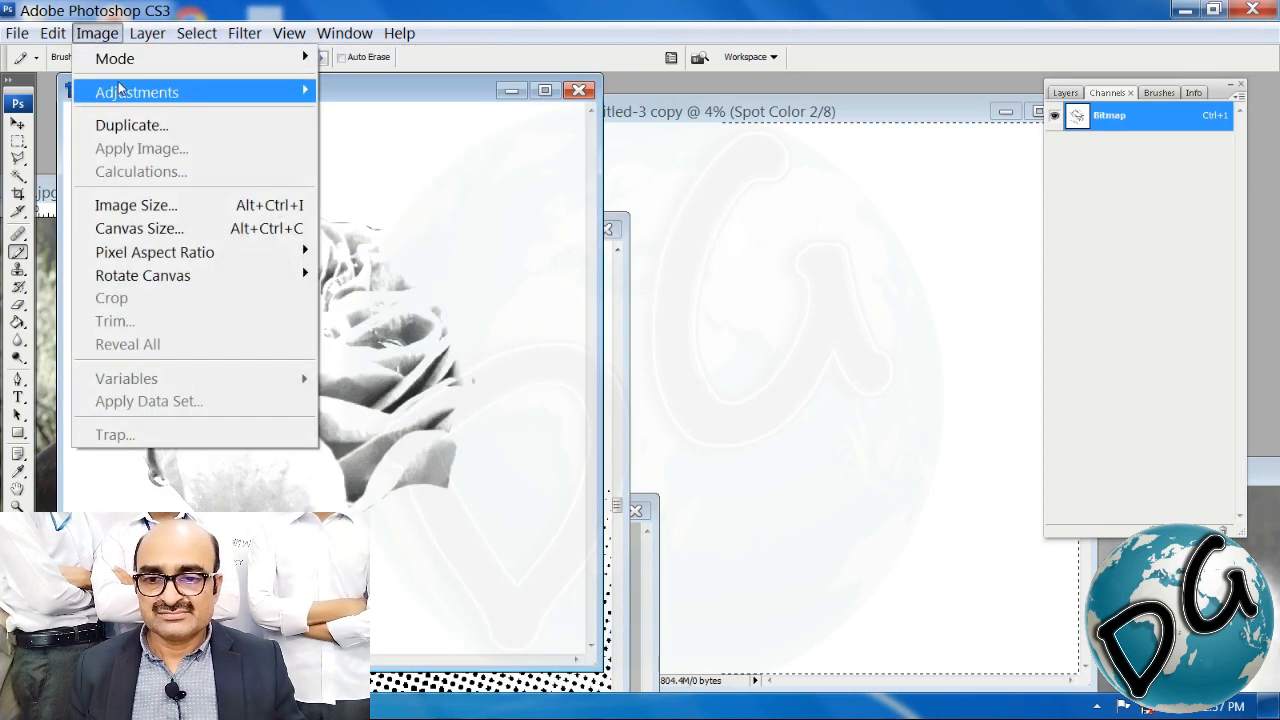
mouse_move(160, 60)
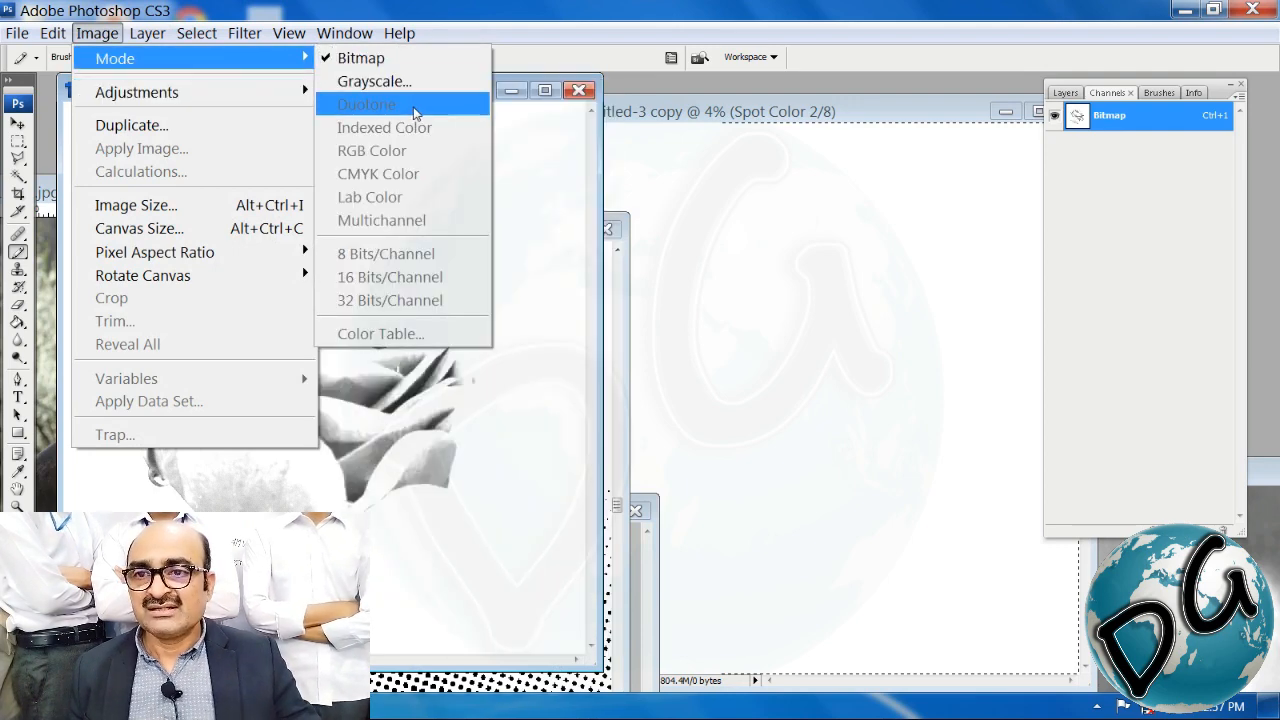
click(383, 83)
key(Return)
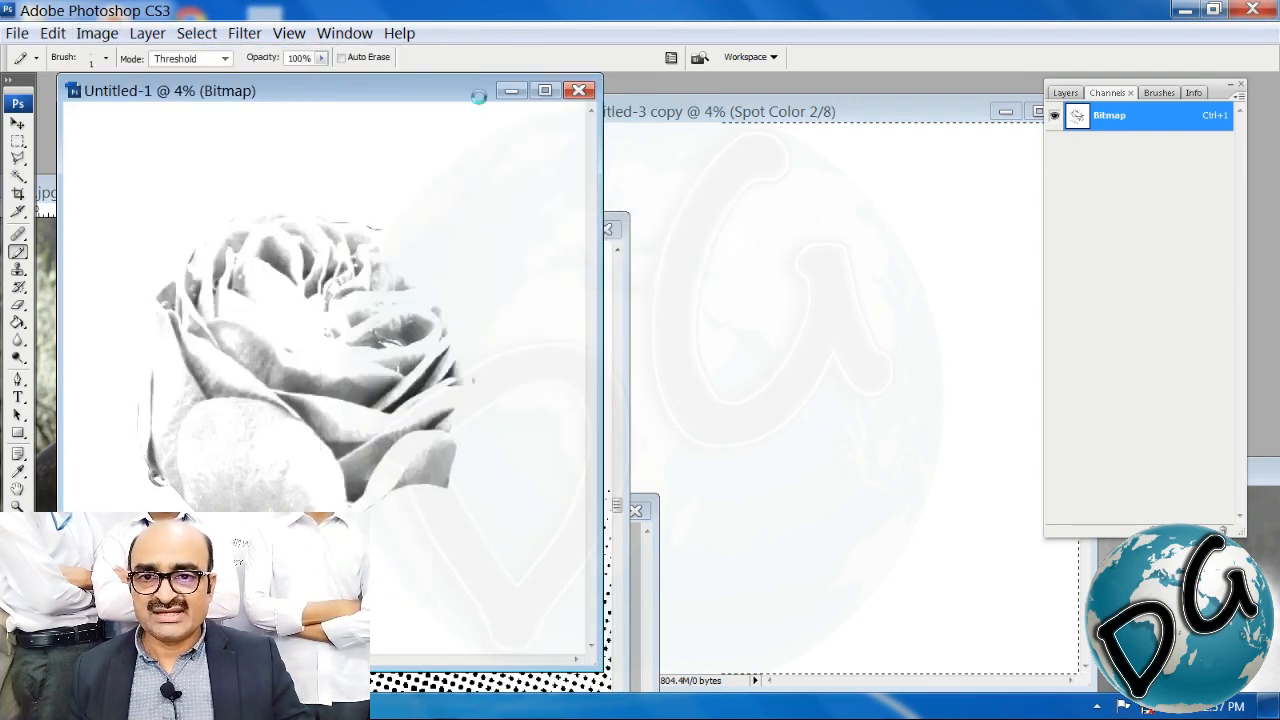
Step: Move the Untitled-1 and Untitled-2 windows clear of the blank copy and show most of the Untitled-2 rose in its window
drag(466, 95, 286, 107)
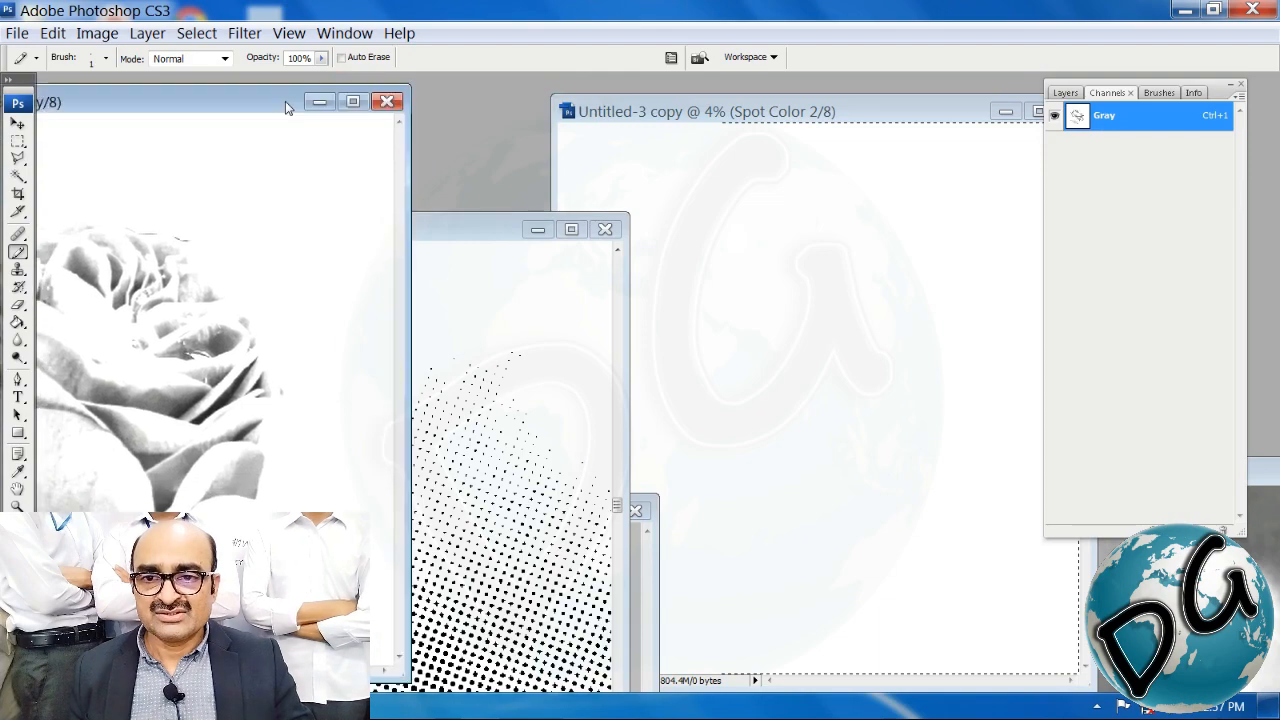
drag(497, 237, 491, 186)
key(ctrl+minus)
key(ctrl+minus)
key(ctrl+minus)
key(ctrl+minus)
key(ctrl+minus)
key(ctrl+minus)
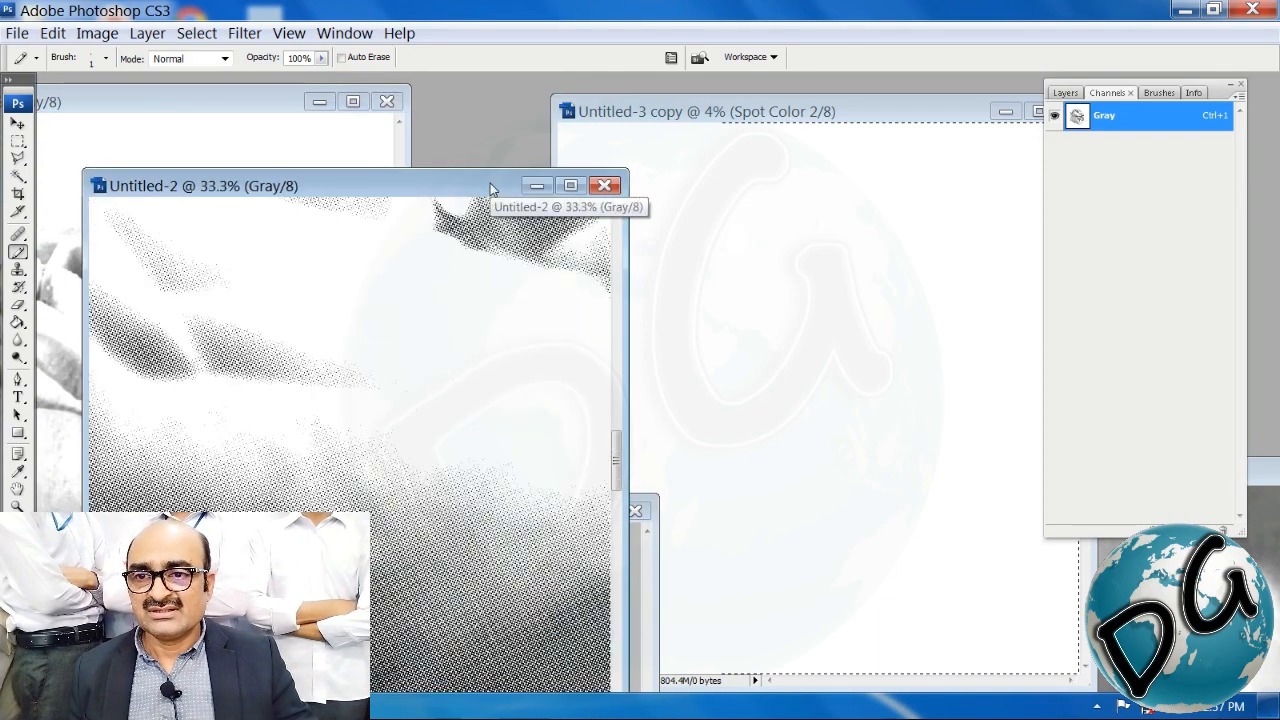
key(ctrl+minus)
key(ctrl+minus)
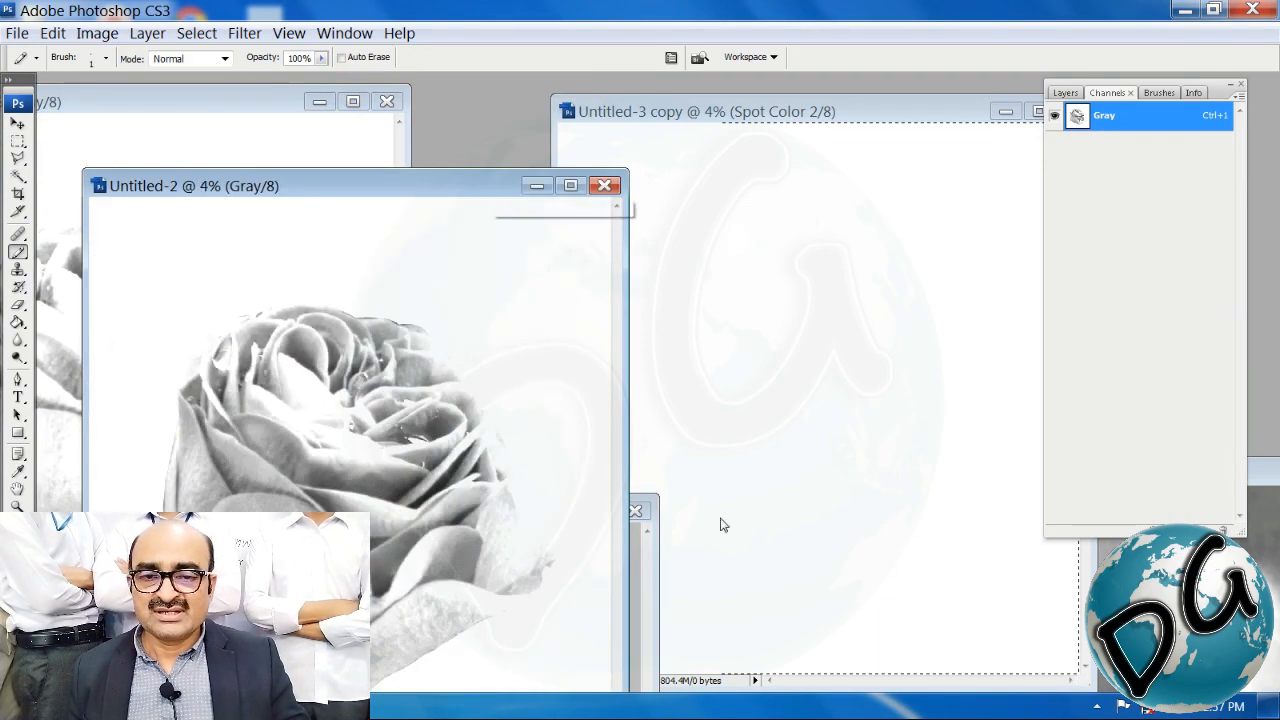
Step: Copy the entire Untitled-3 halftone rose into the Spot Color 2 channel of Untitled-3 copy
click(657, 578)
drag(541, 513, 496, 193)
key(ctrl+a)
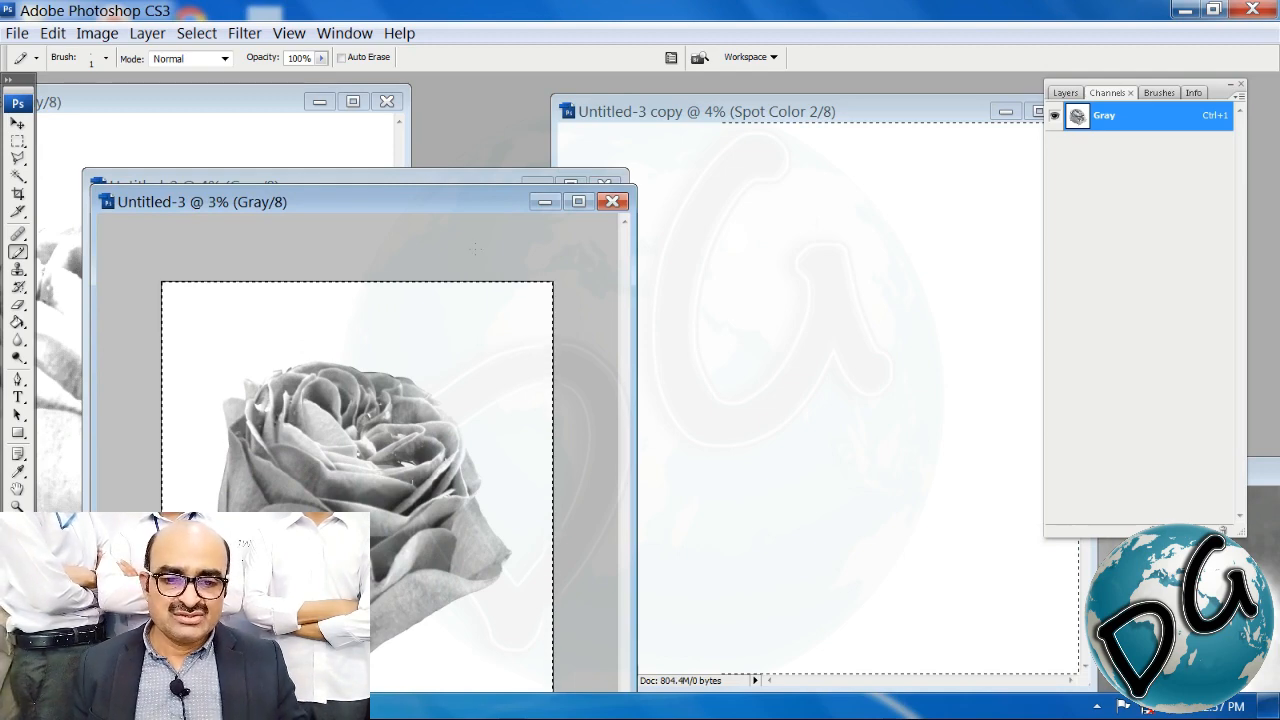
drag(290, 201, 705, 141)
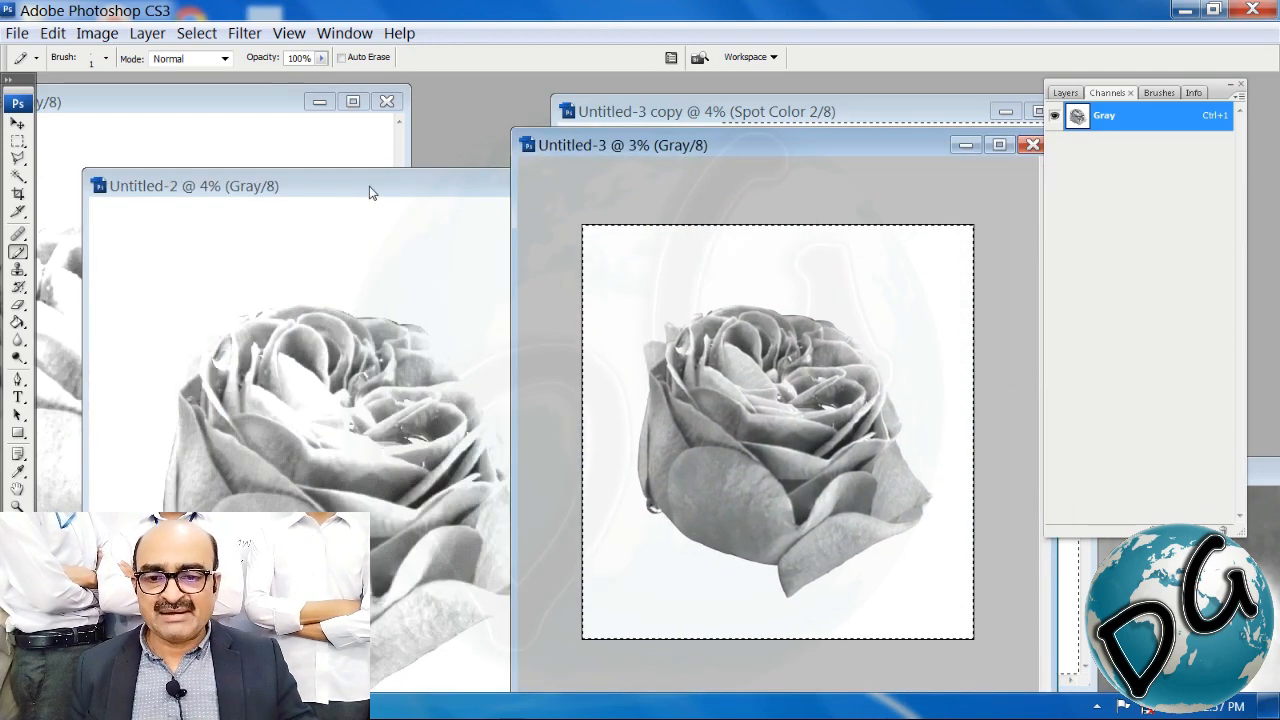
drag(370, 192, 310, 108)
drag(781, 153, 297, 150)
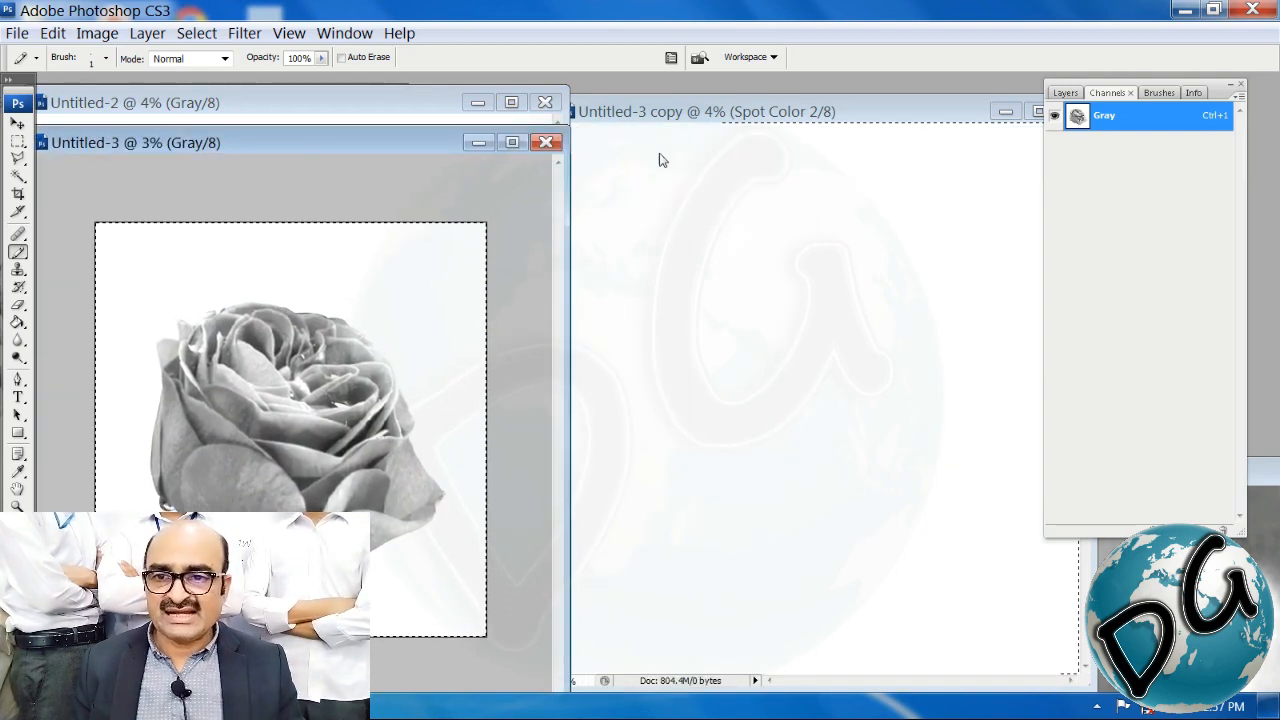
click(680, 109)
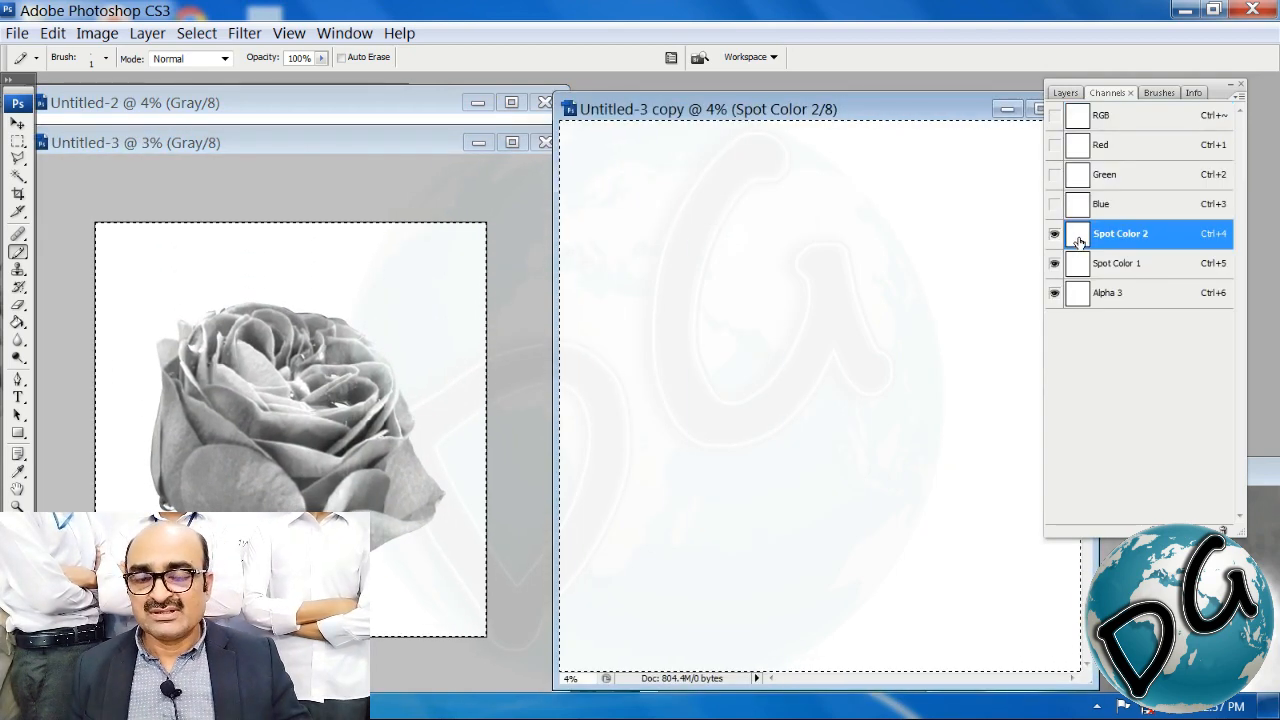
key(ctrl+v)
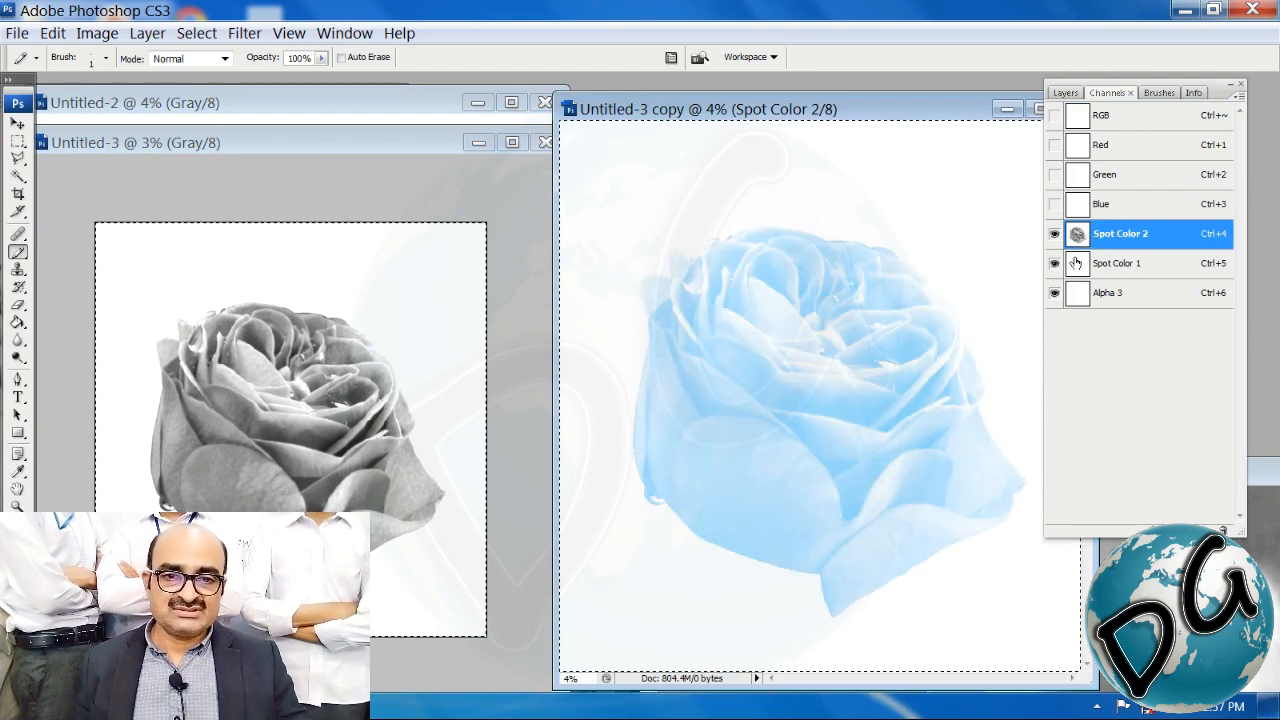
Step: Close the Untitled-3 document without saving it
drag(448, 142, 496, 376)
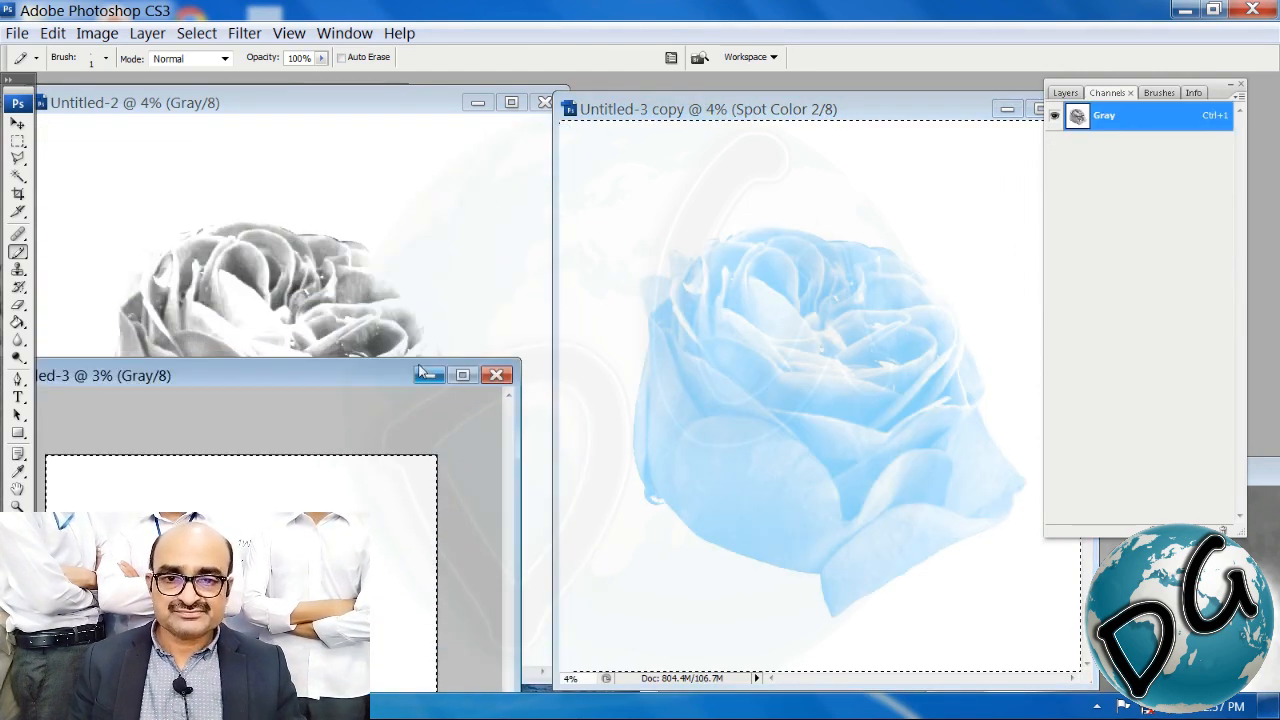
click(496, 376)
click(650, 275)
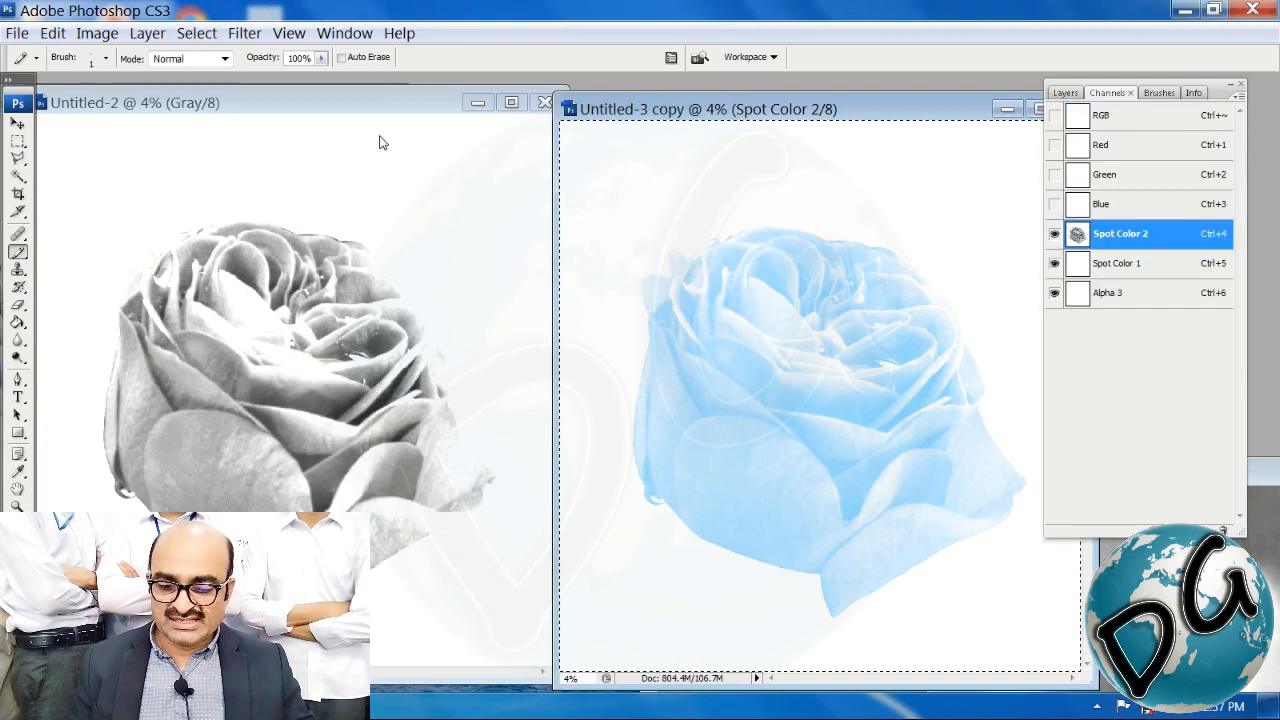
Step: Copy the entire Untitled-2 halftone rose into the Spot Color 1 channel of Untitled-3 copy
drag(393, 95, 418, 140)
key(ctrl+a)
click(745, 110)
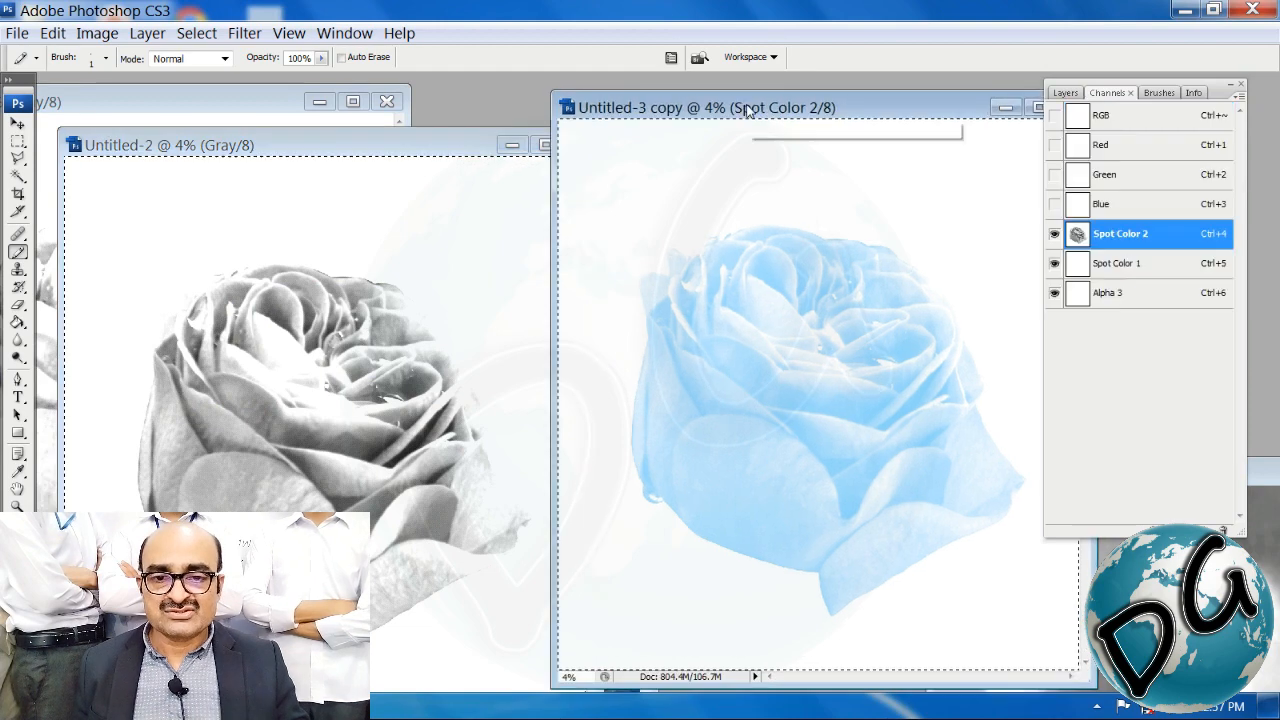
click(1115, 263)
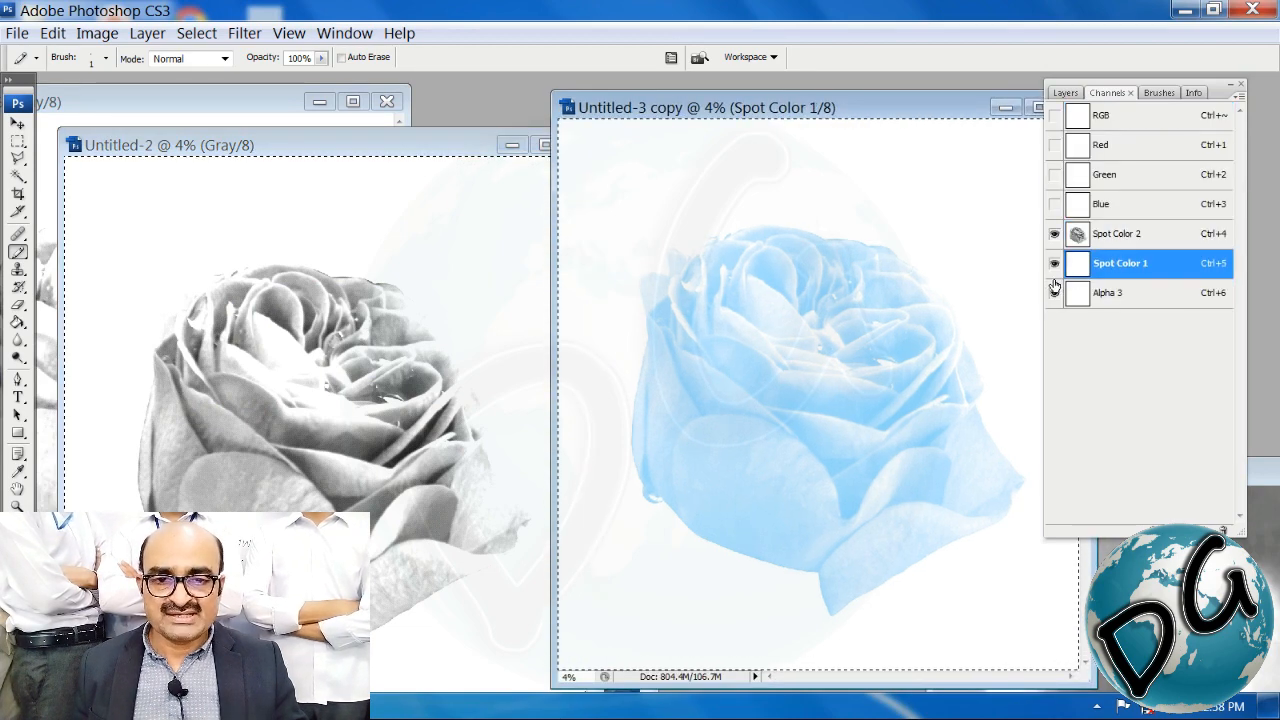
key(ctrl+v)
click(1054, 292)
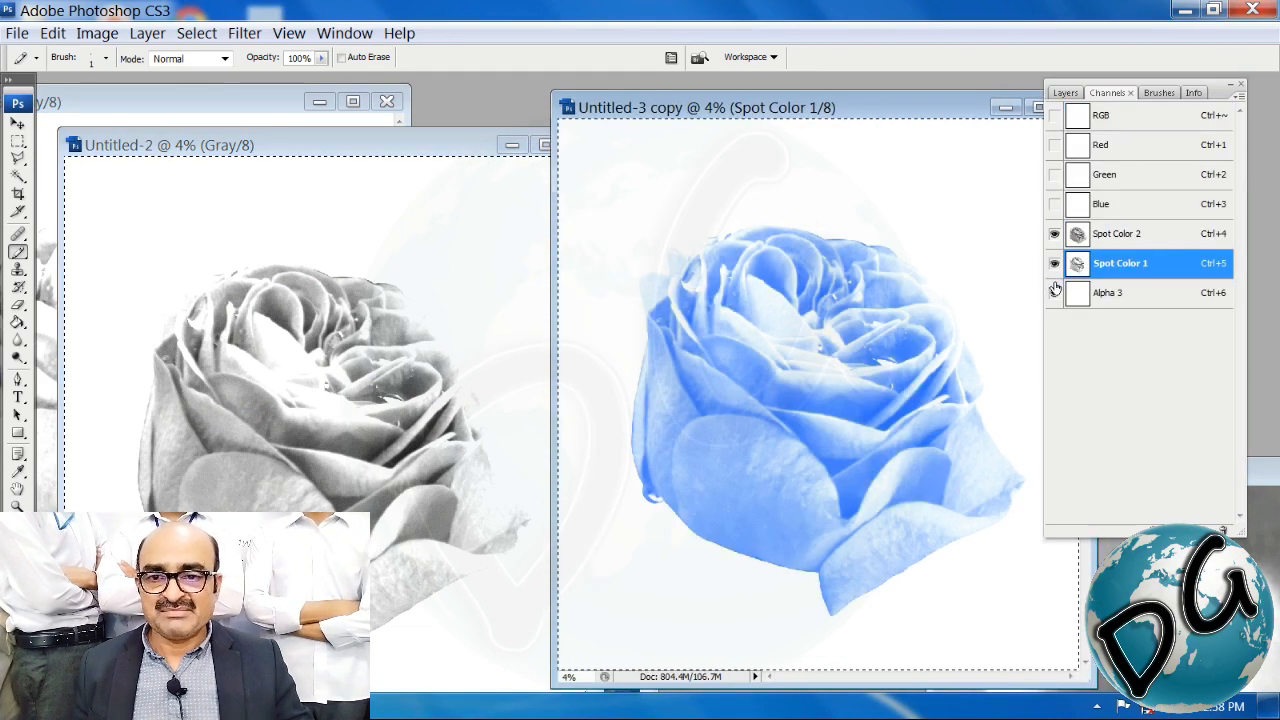
Step: Close the Untitled-2 document without saving it
drag(474, 145, 389, 153)
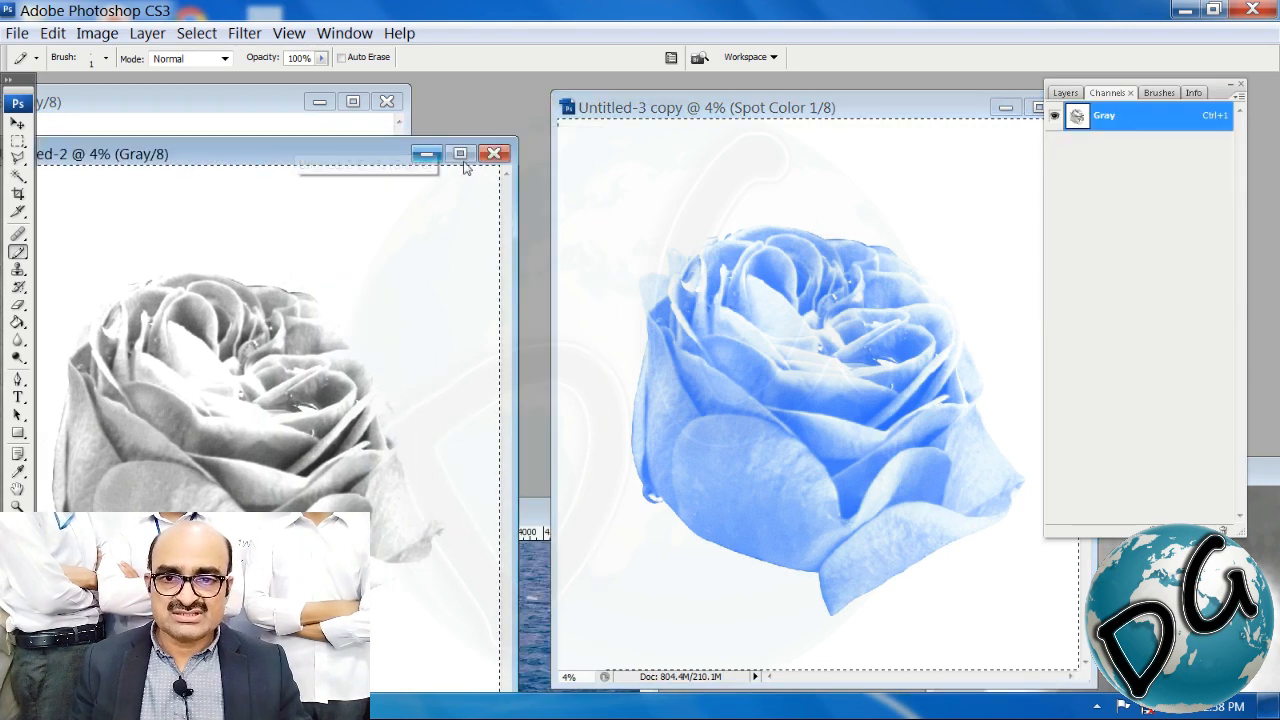
click(494, 153)
click(657, 277)
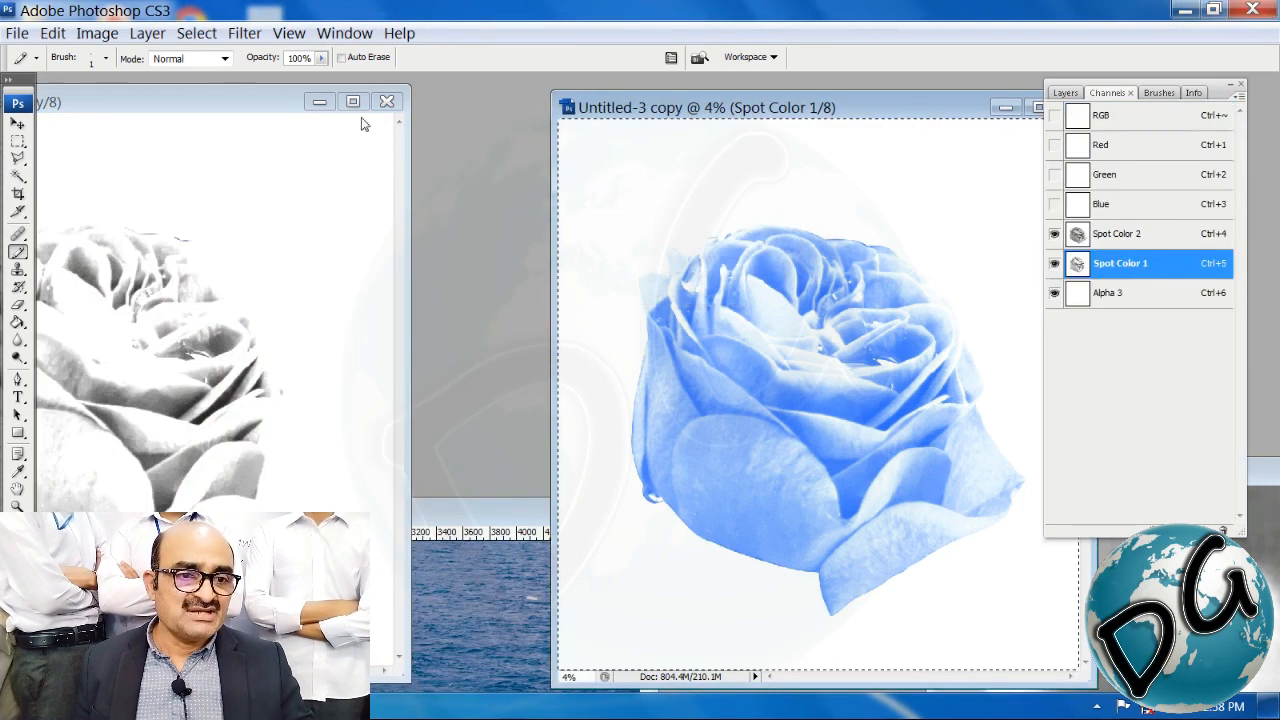
Step: Copy the entire Untitled-1 halftone rose into the Alpha 3 channel of Untitled-3 copy
drag(279, 101, 430, 112)
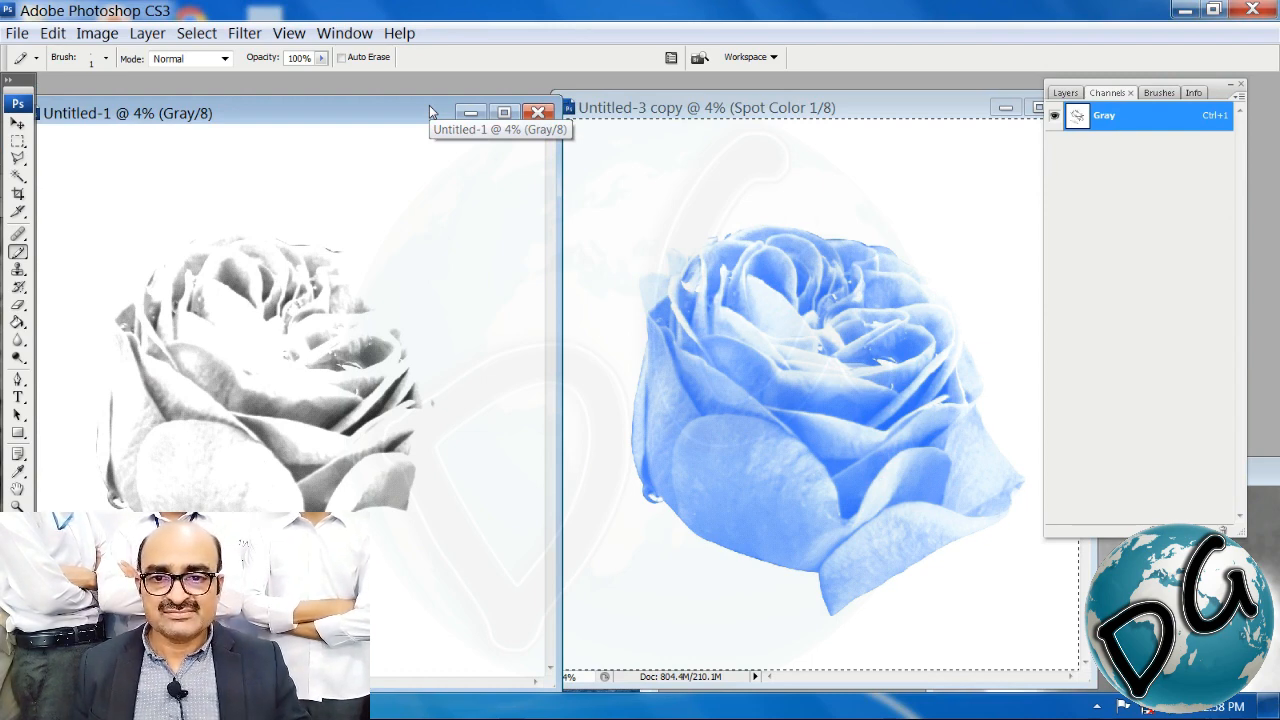
key(ctrl+a)
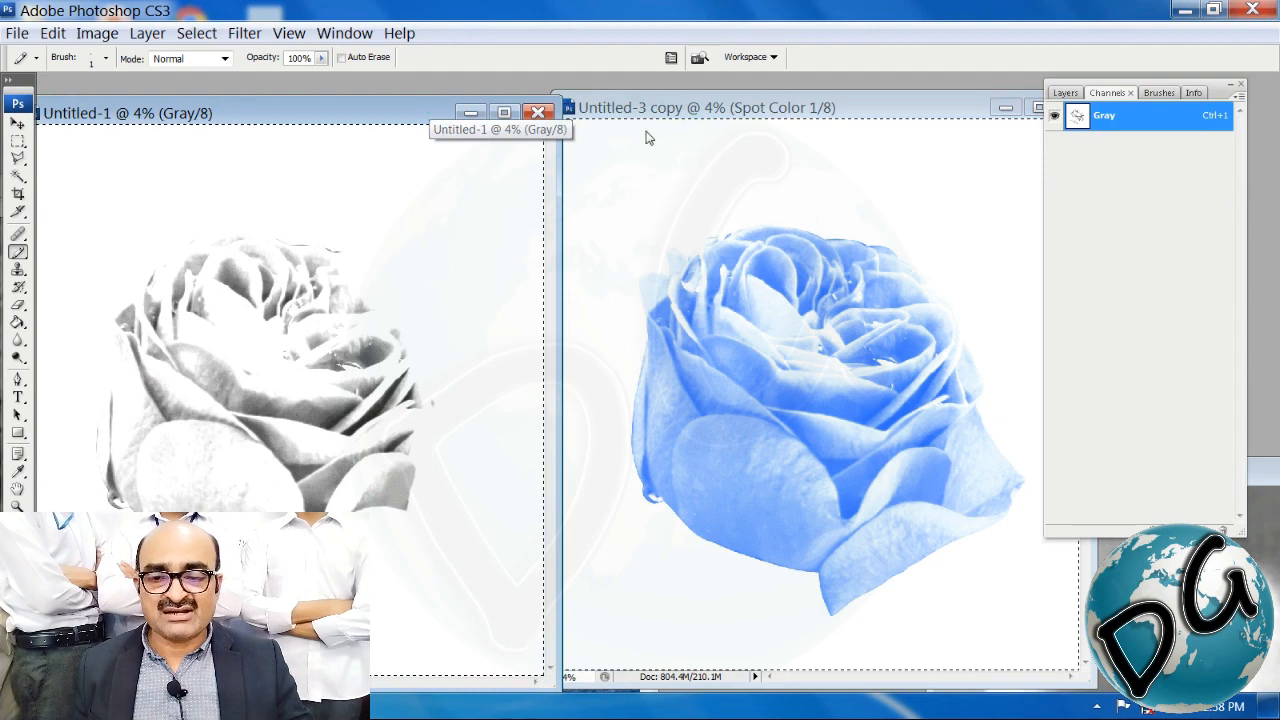
drag(728, 117, 547, 100)
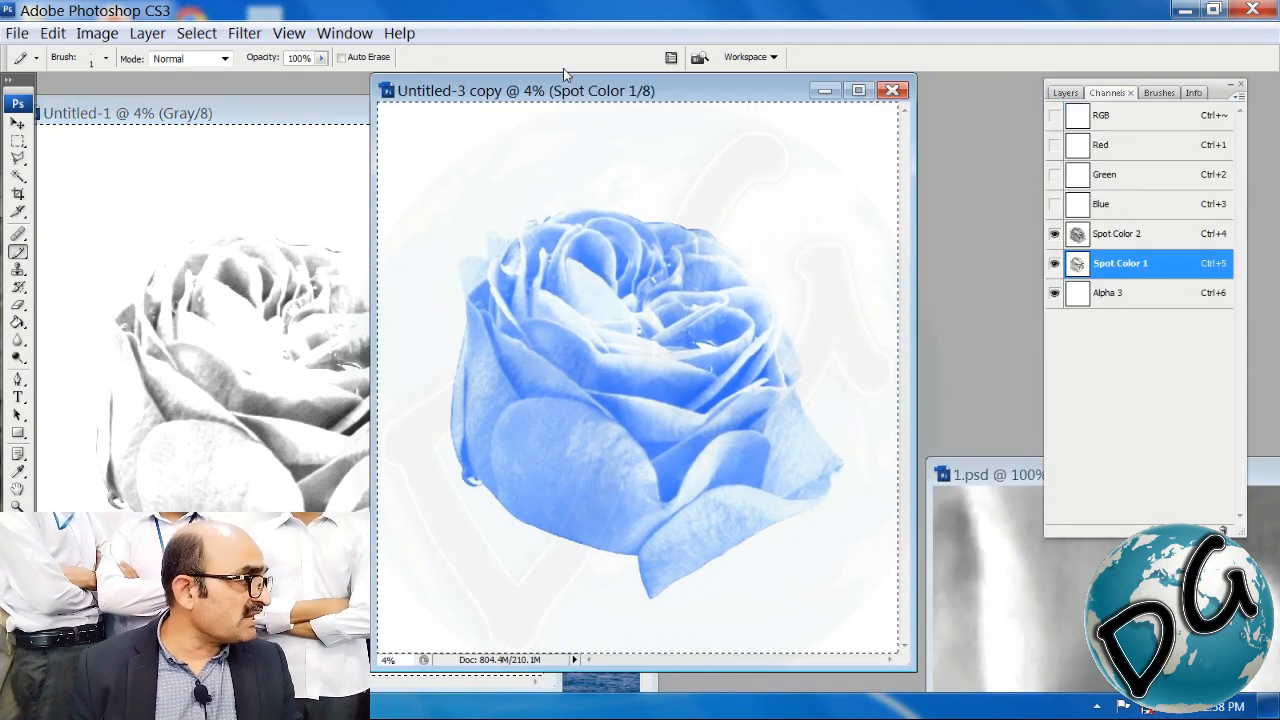
click(1070, 293)
key(ctrl+v)
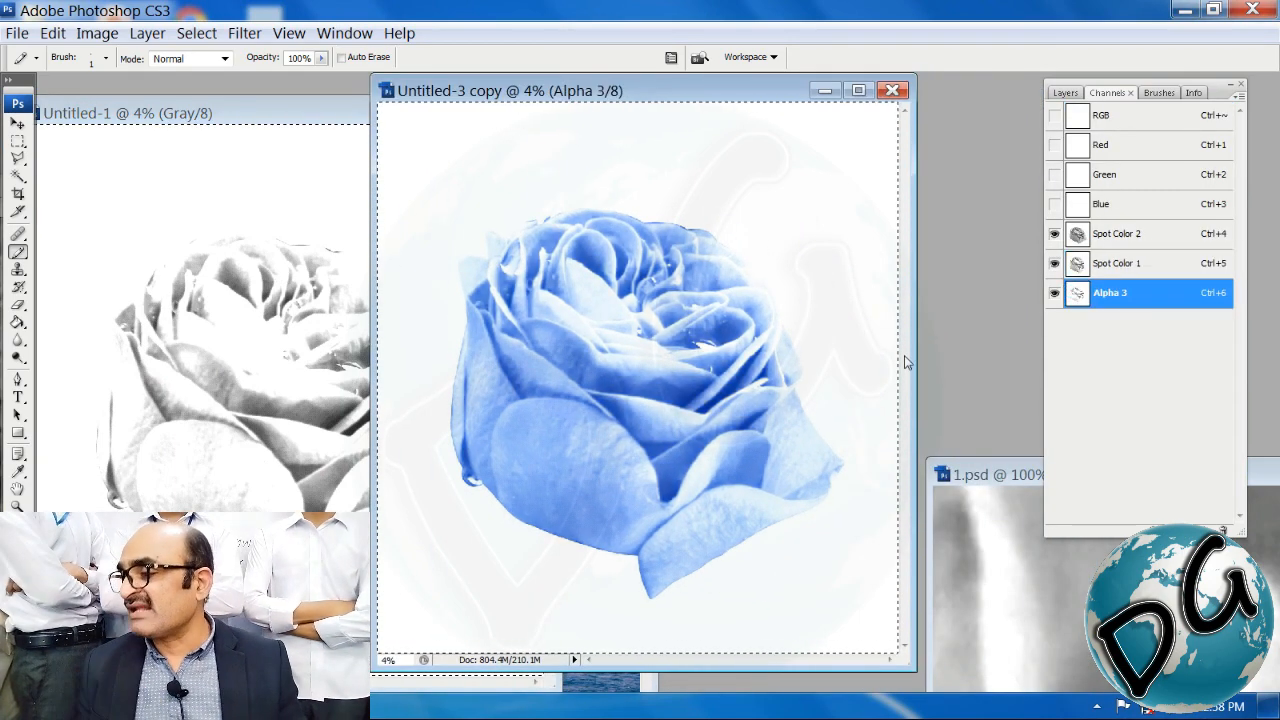
Step: Close the Untitled-1 document without saving it
drag(314, 114, 154, 197)
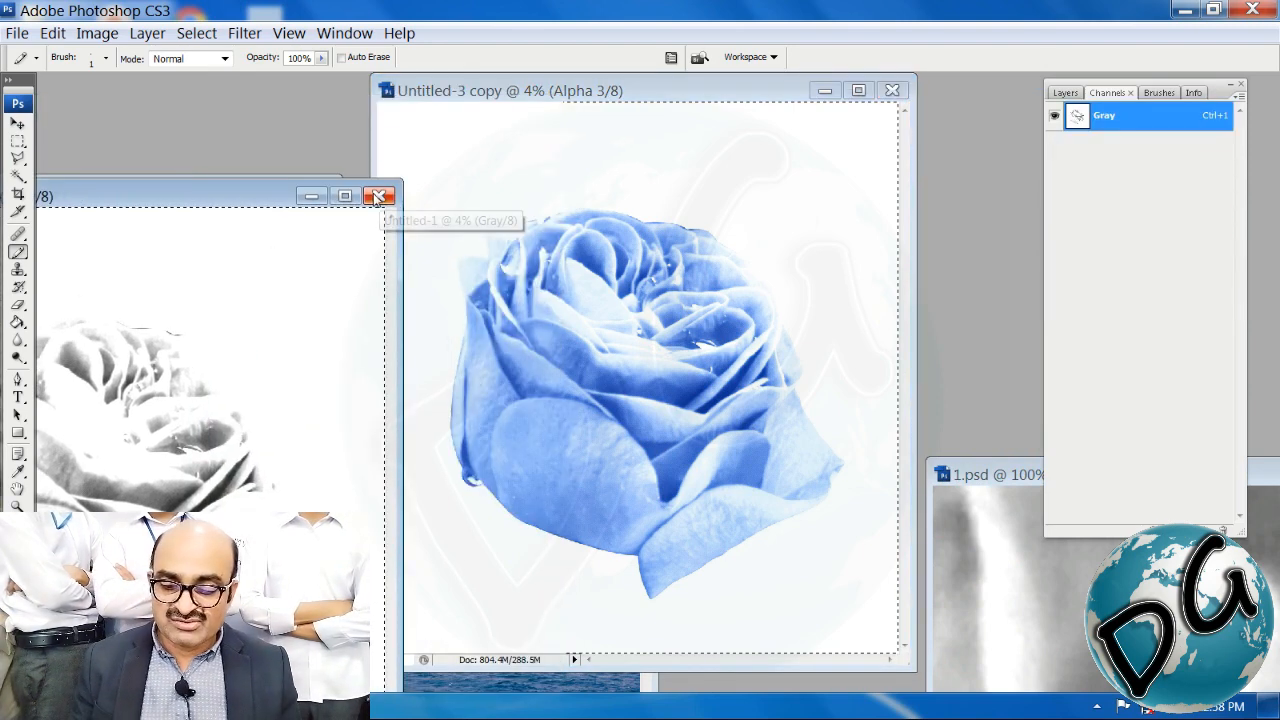
key(ctrl+w)
click(649, 275)
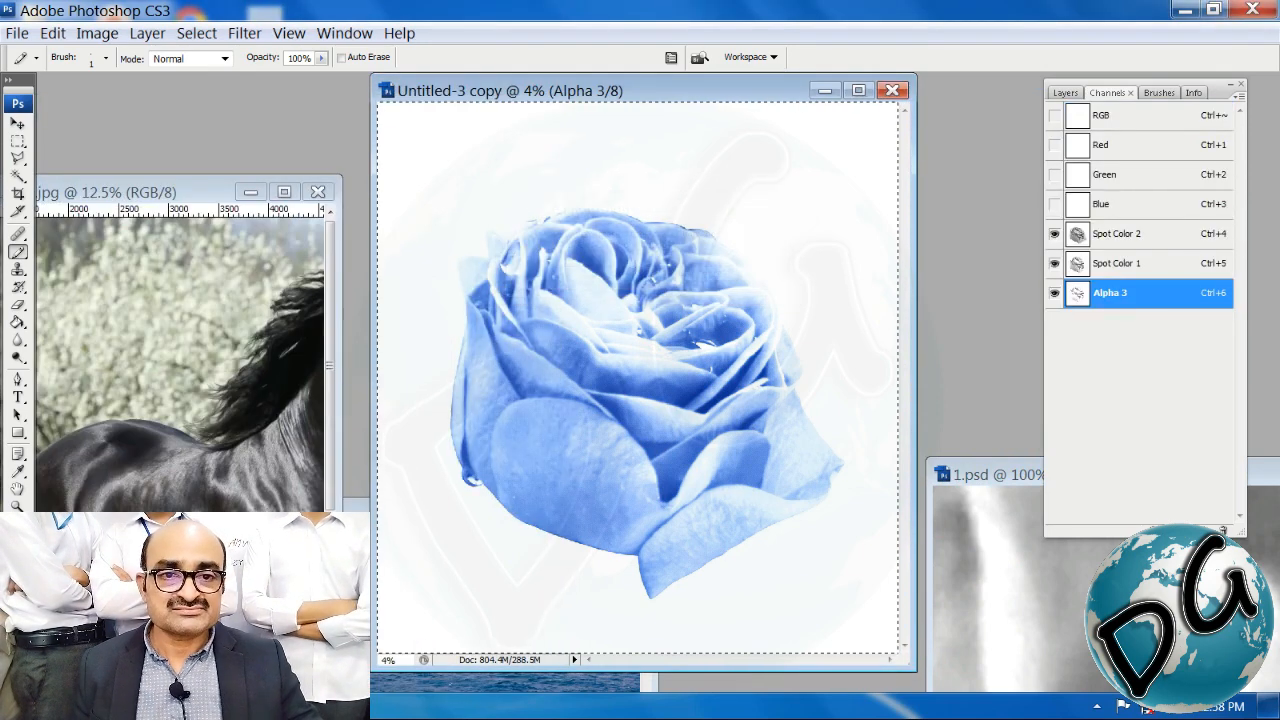
Step: Maximize Untitled-3 copy and examine how the halftone dots of the three blue channels overlap from dark to light areas of the rose
click(860, 92)
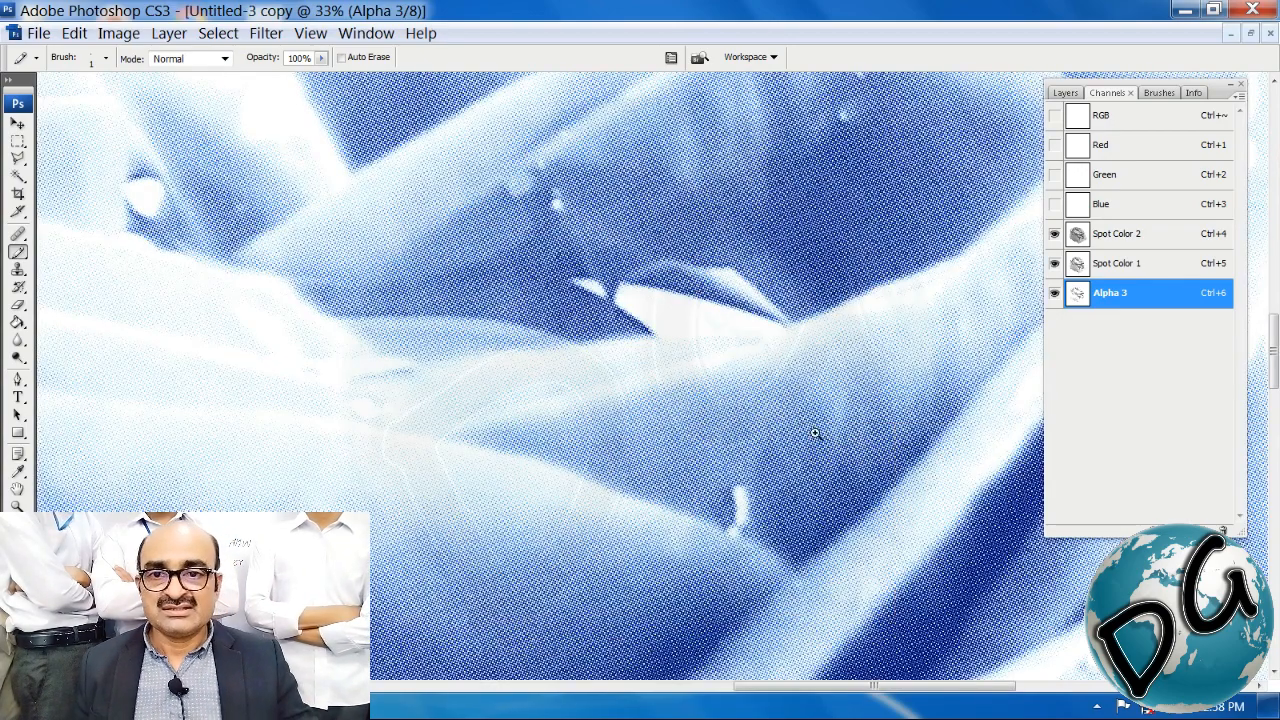
scroll(790, 525, up, 5)
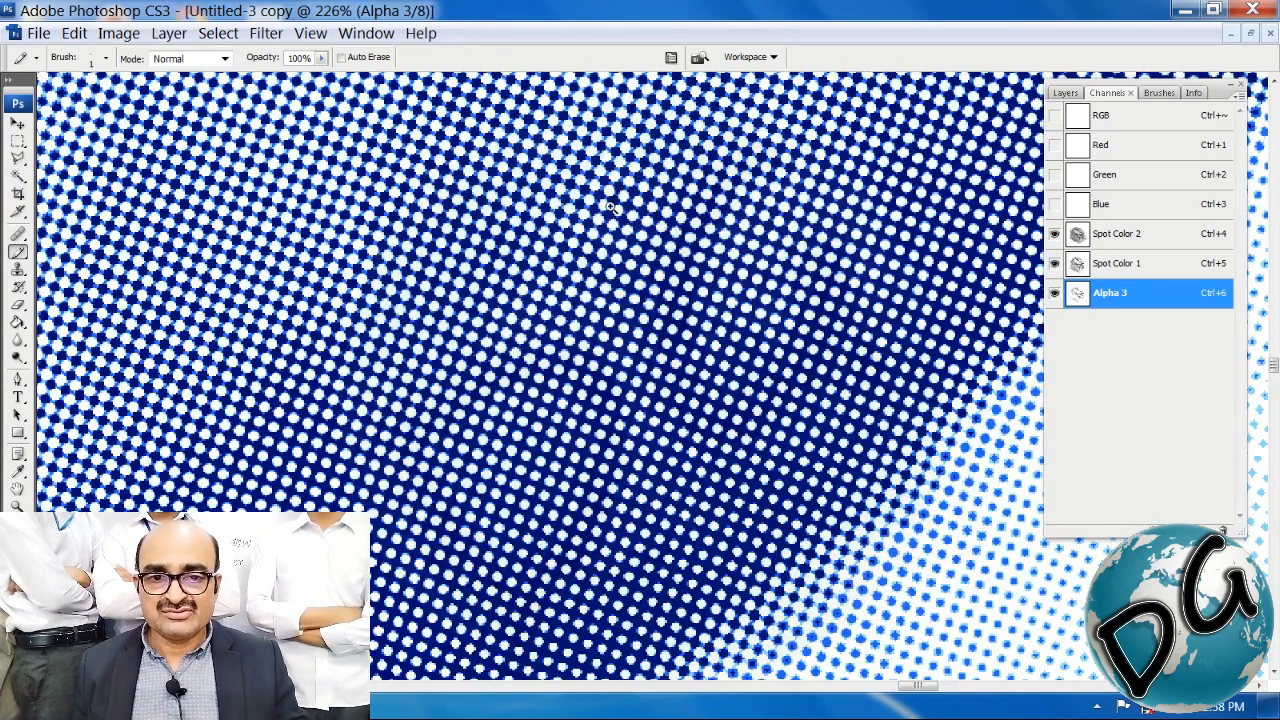
scroll(399, 386, up, 5)
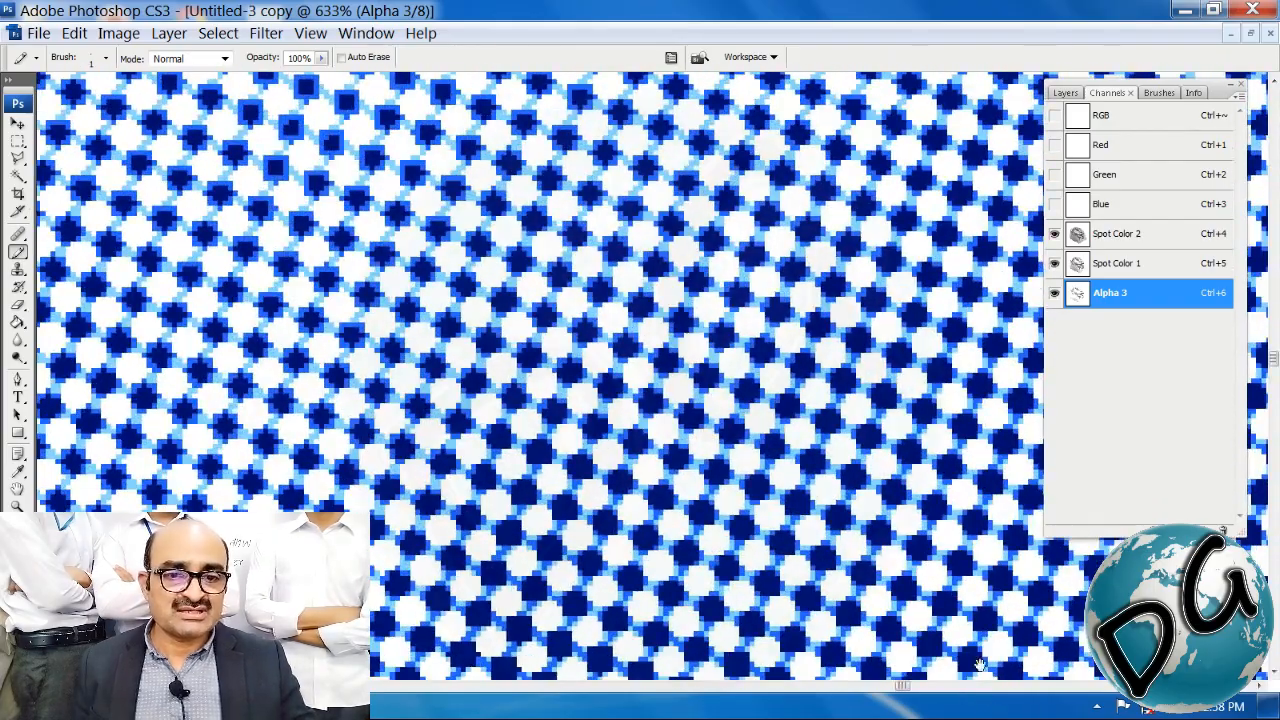
drag(443, 251, 744, 507)
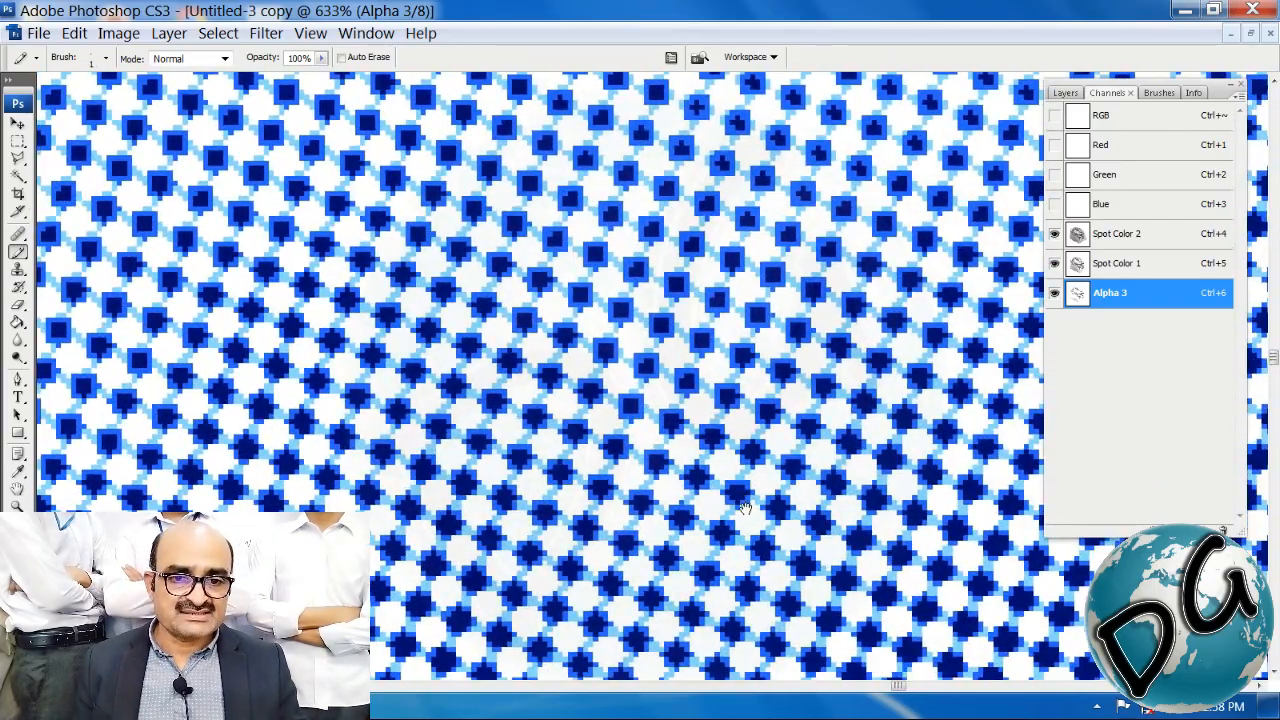
drag(567, 365, 566, 400)
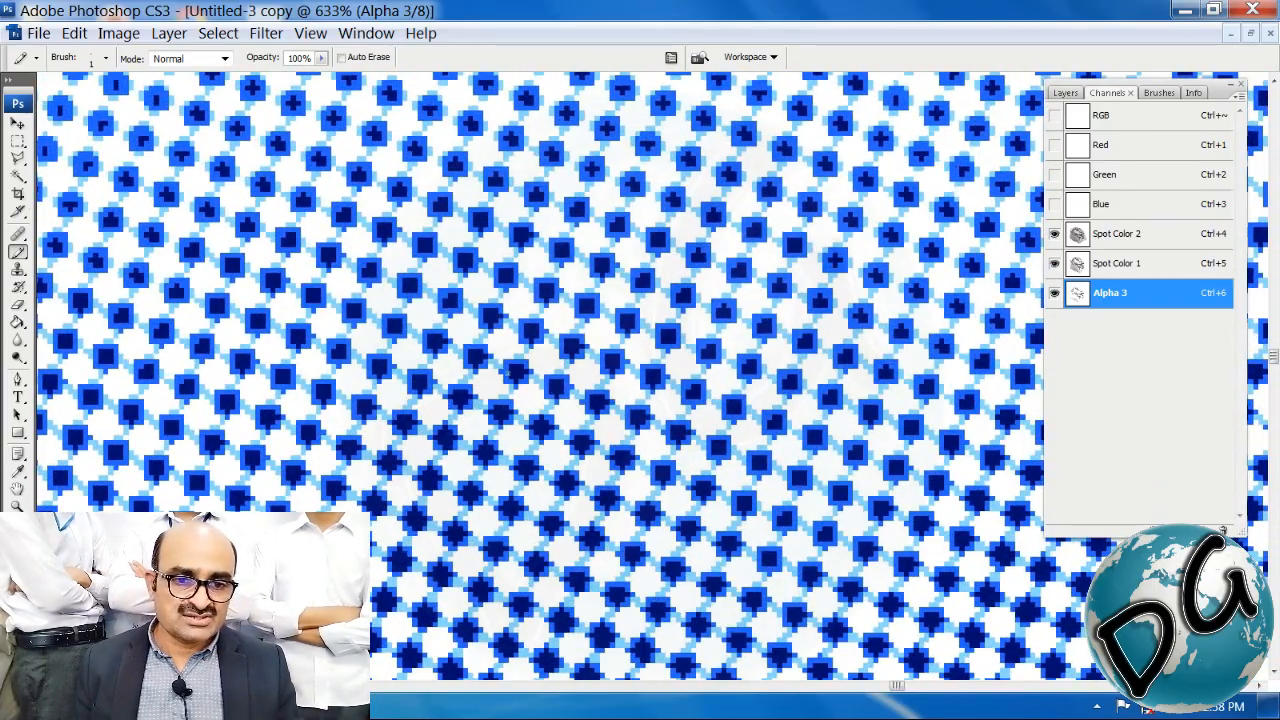
drag(505, 363, 1003, 676)
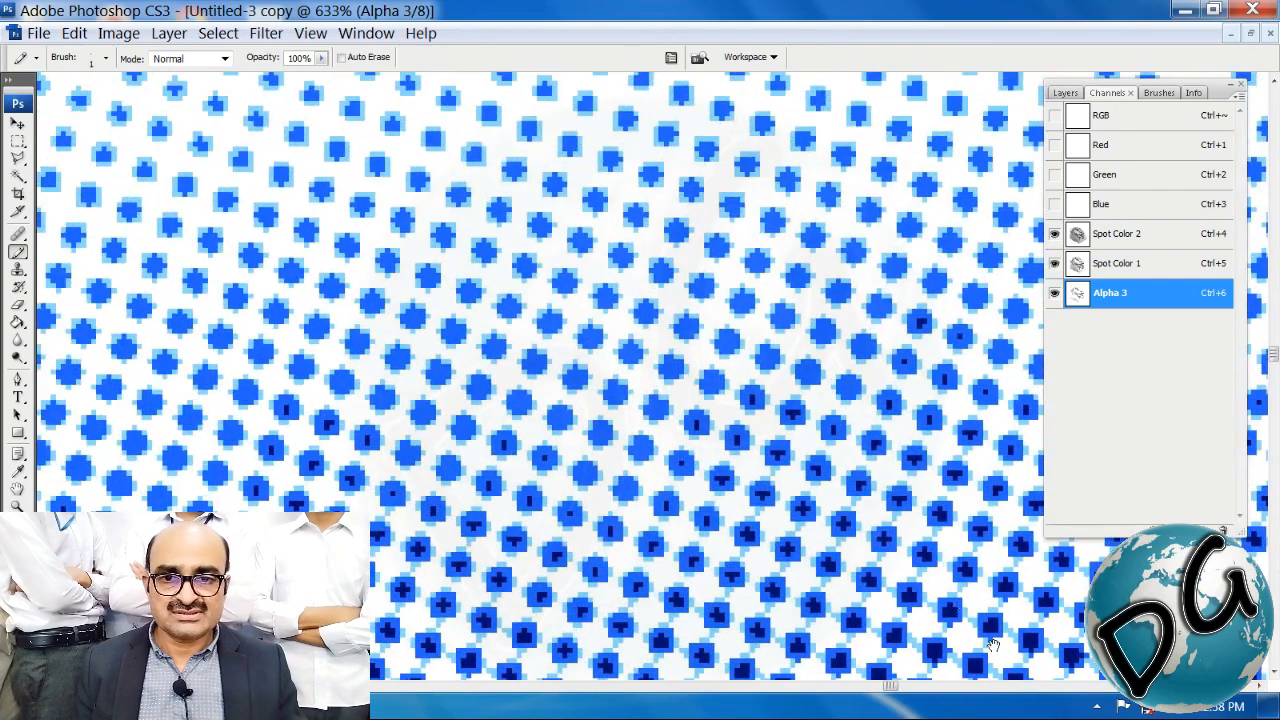
drag(470, 270, 389, 265)
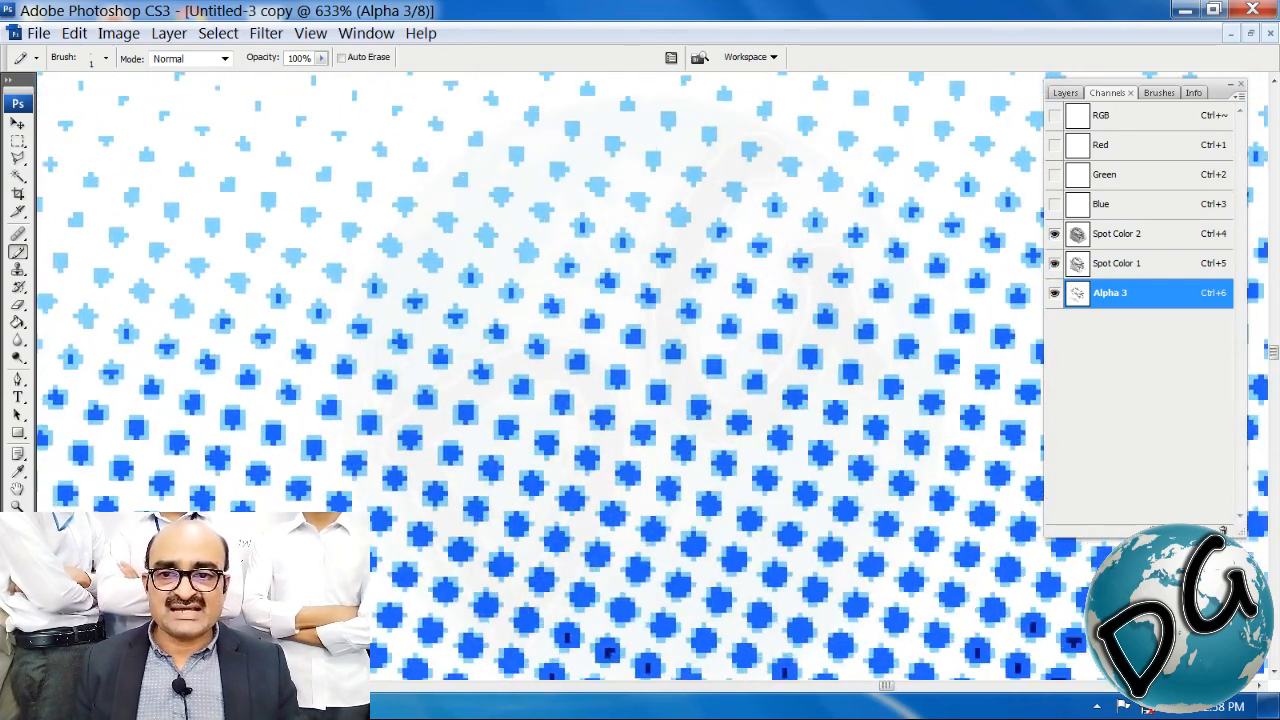
drag(251, 193, 541, 480)
drag(246, 171, 643, 411)
key(ctrl+minus)
key(ctrl+minus)
key(ctrl+minus)
key(ctrl+minus)
key(ctrl+minus)
key(ctrl+minus)
key(ctrl+minus)
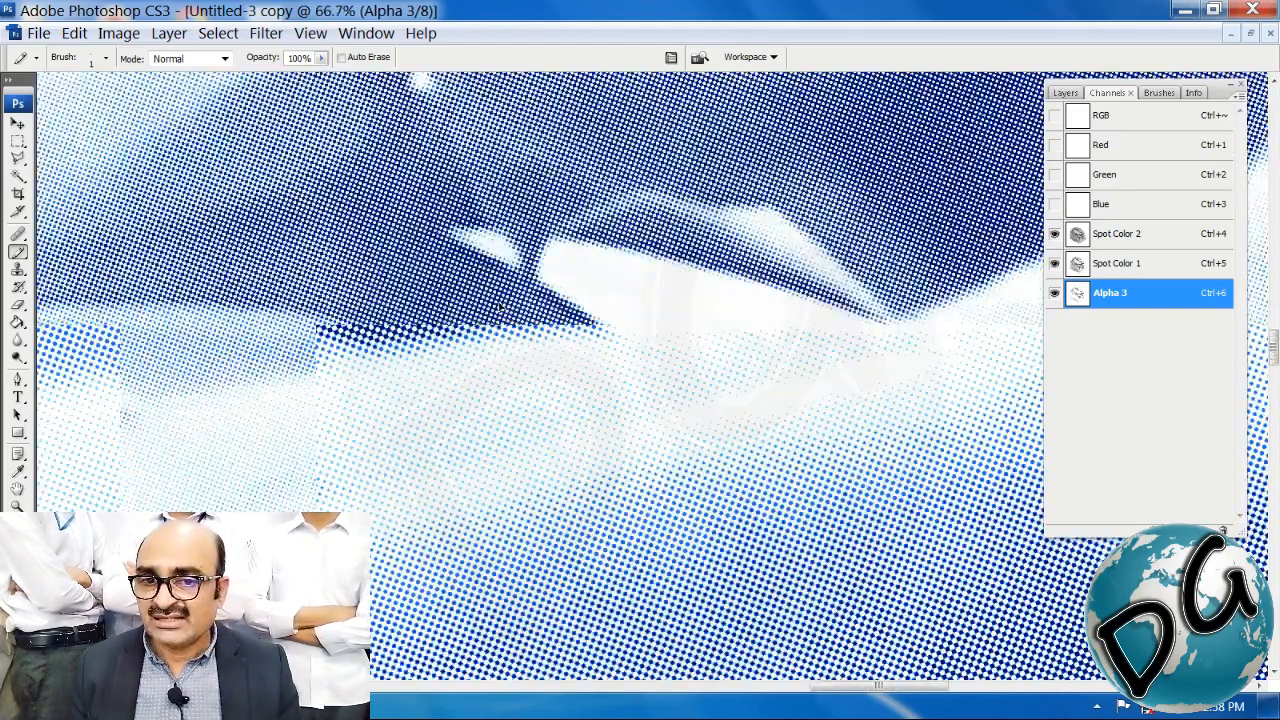
key(ctrl+minus)
key(ctrl+minus)
key(ctrl+minus)
key(ctrl+minus)
key(ctrl+minus)
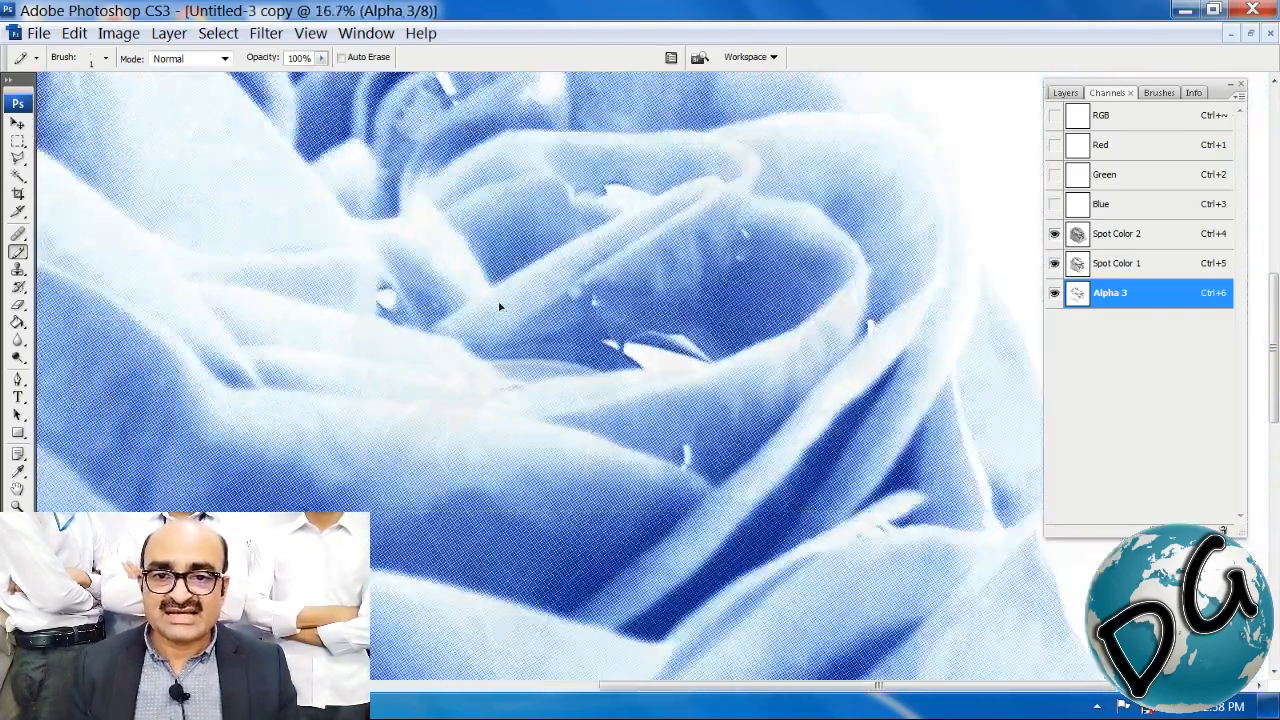
key(ctrl+minus)
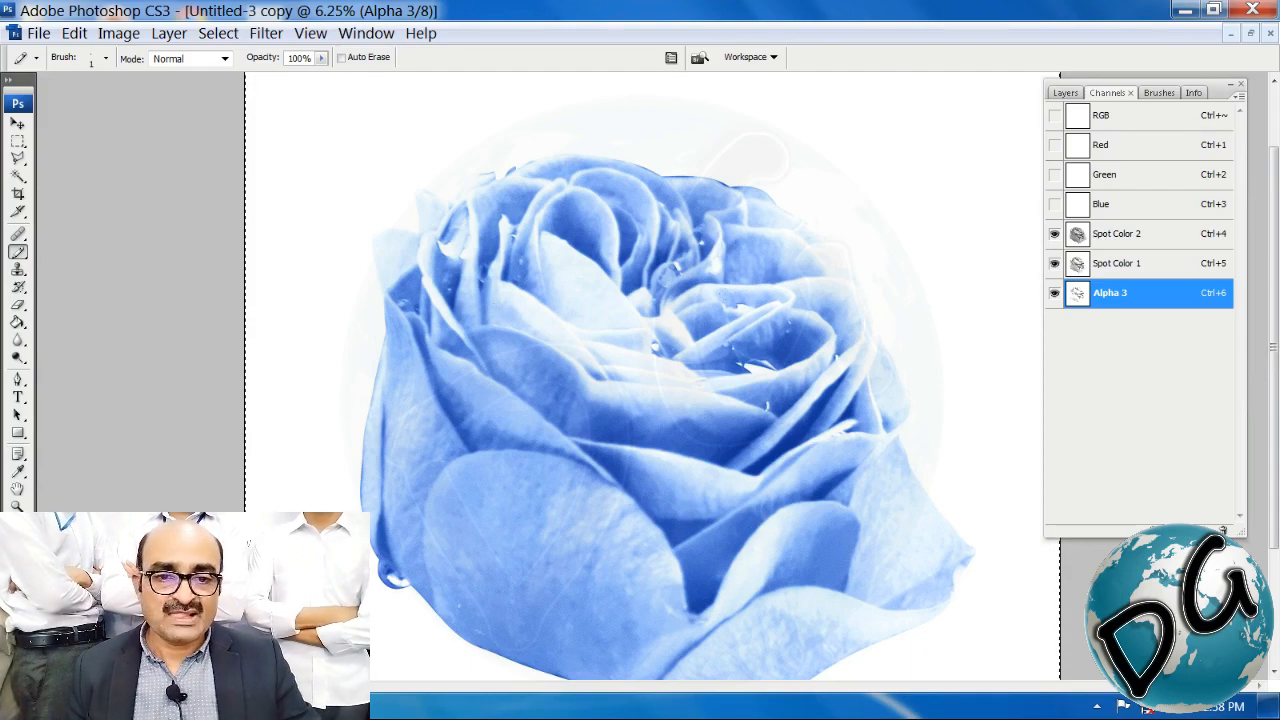
Step: Change the Spot Color 2 channel's ink to a deeper blue (4aaee2) and check the rose at a reduced scale
drag(537, 311, 537, 311)
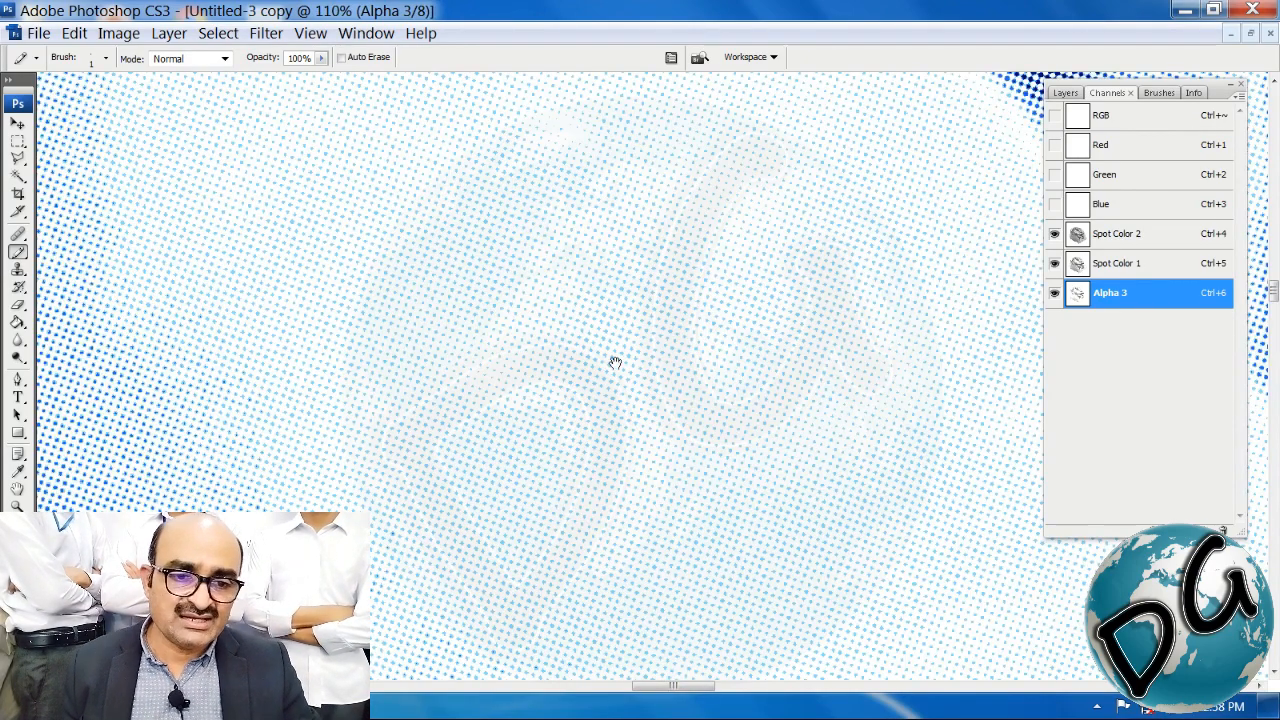
double_click(1077, 237)
drag(824, 292, 831, 296)
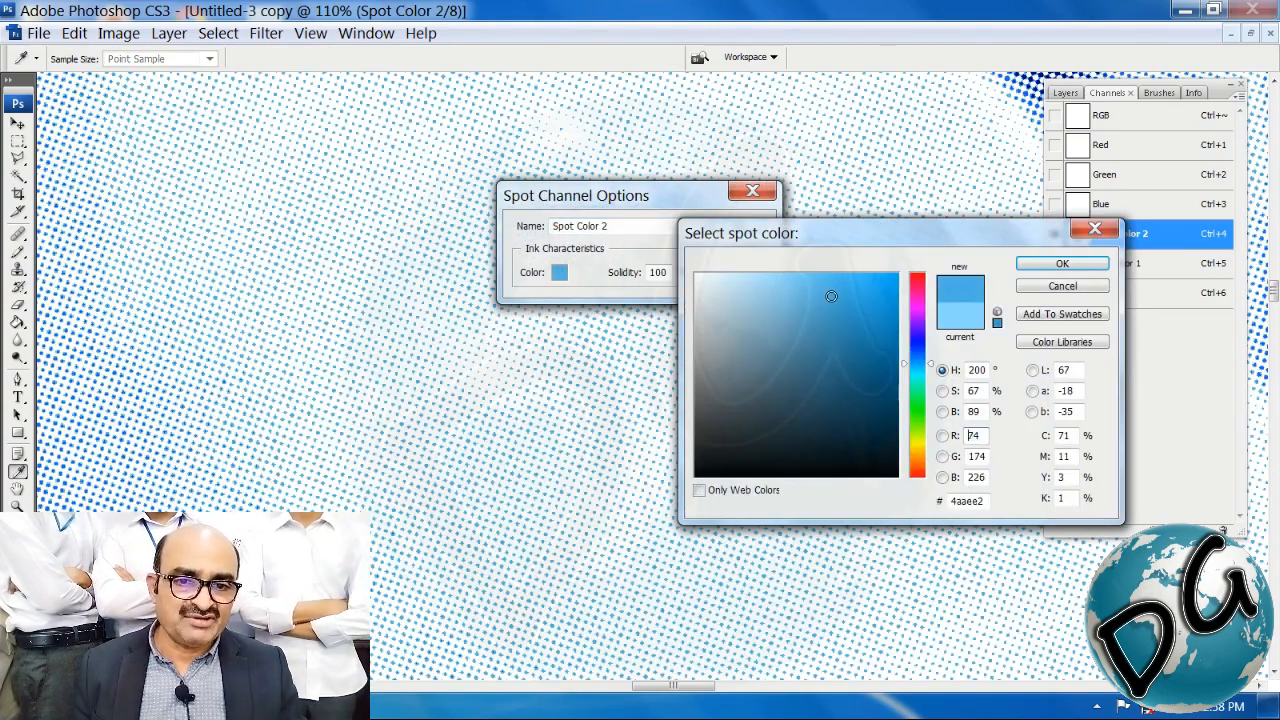
click(1022, 266)
click(736, 228)
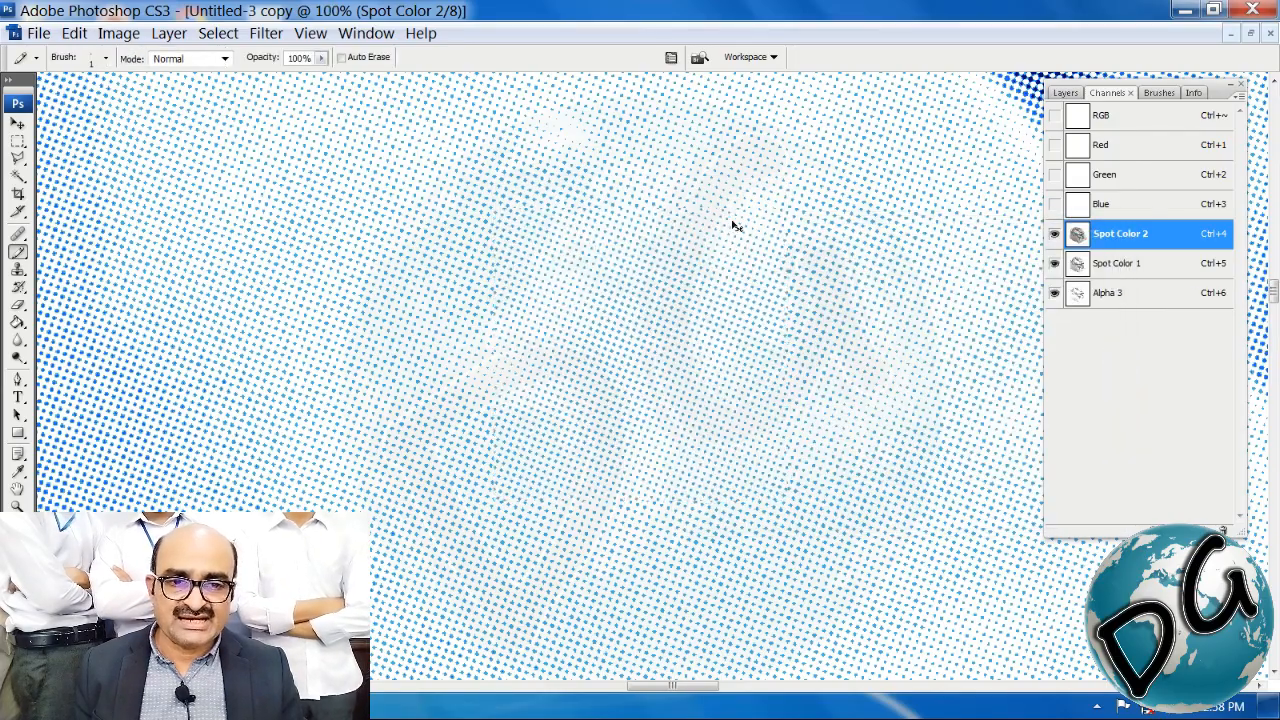
key(ctrl+minus)
key(ctrl+minus)
key(ctrl+minus)
key(ctrl+minus)
key(ctrl+minus)
key(ctrl+minus)
key(ctrl+minus)
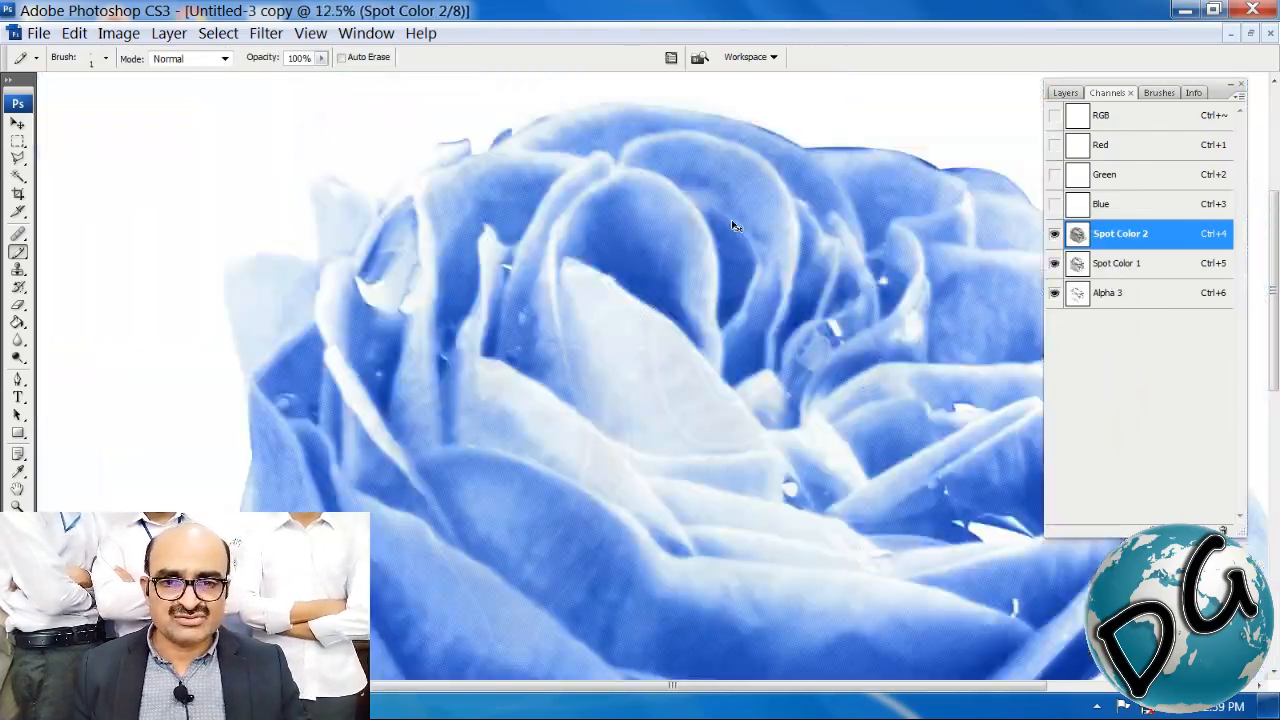
Step: Examine the overlapping halftone dots of the three blue channels on the rose, both close up and at a reduced scale
key(ctrl+minus)
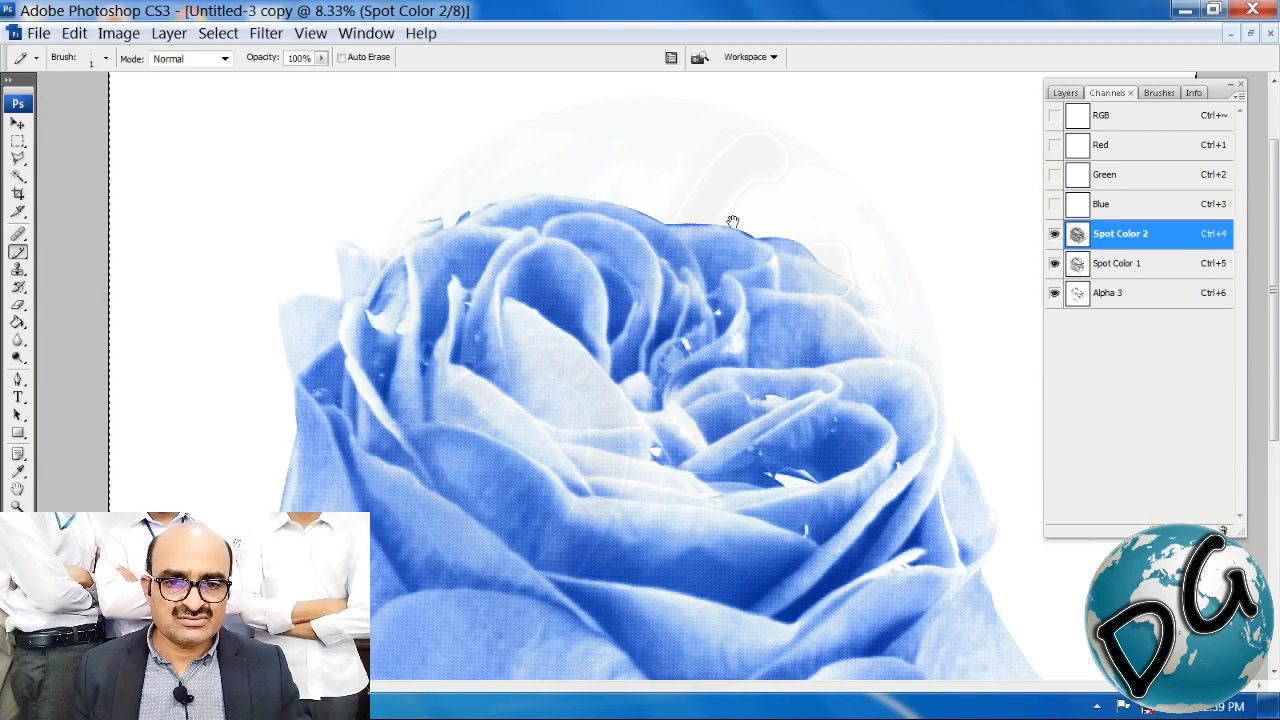
scroll(733, 218, down, 5)
scroll(443, 523, up, 5)
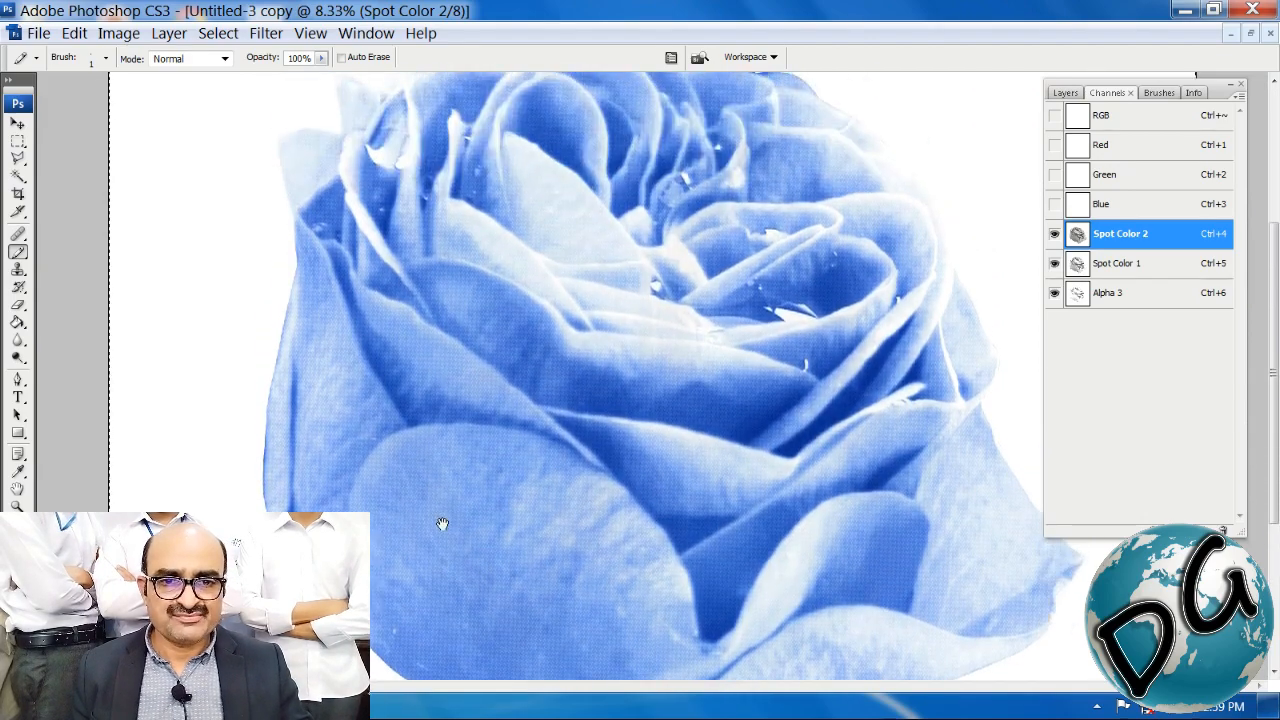
key(ctrl+minus)
drag(720, 335, 609, 425)
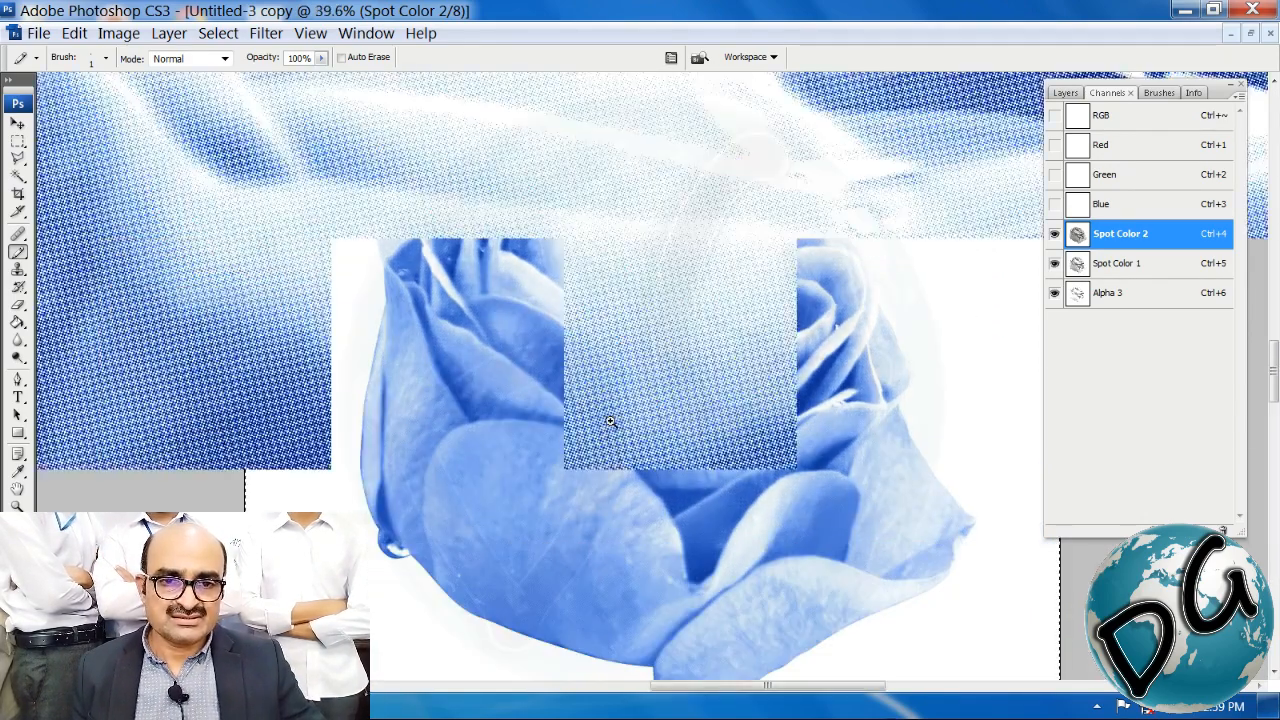
drag(864, 191, 556, 429)
key(ctrl+minus)
key(ctrl+minus)
key(ctrl+minus)
key(ctrl+minus)
key(ctrl+minus)
key(ctrl+minus)
key(ctrl+minus)
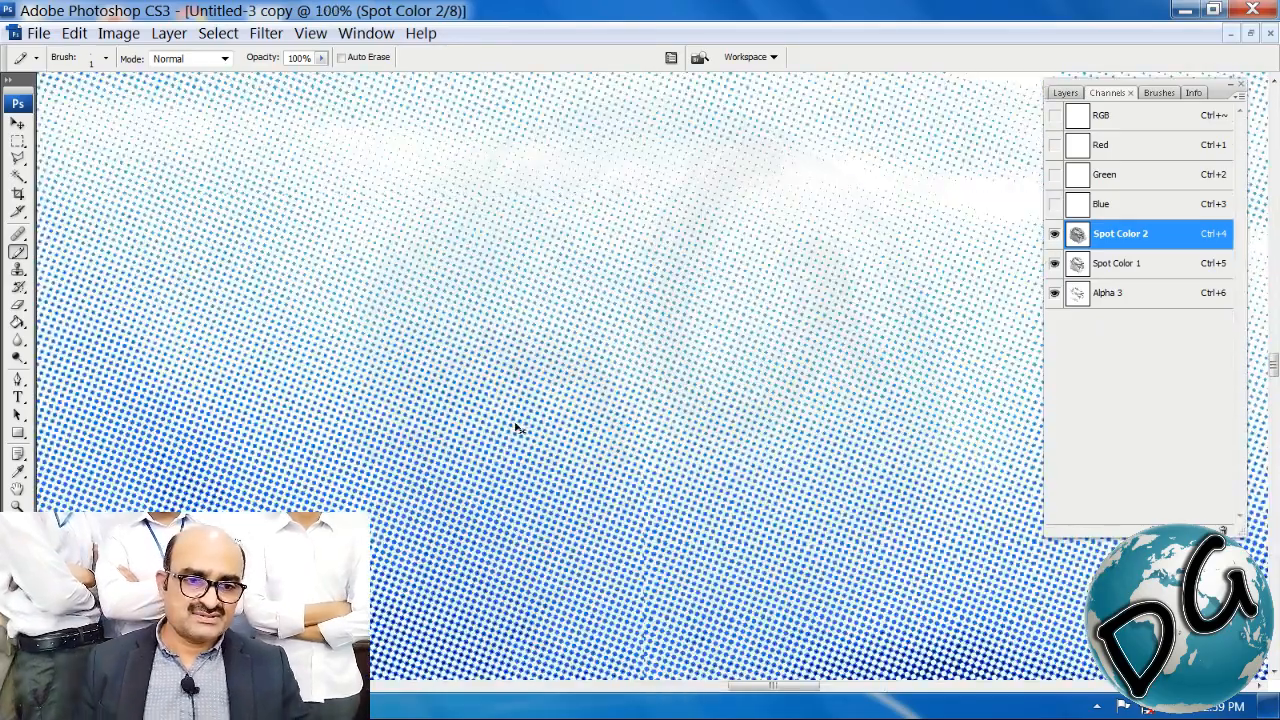
key(ctrl+minus)
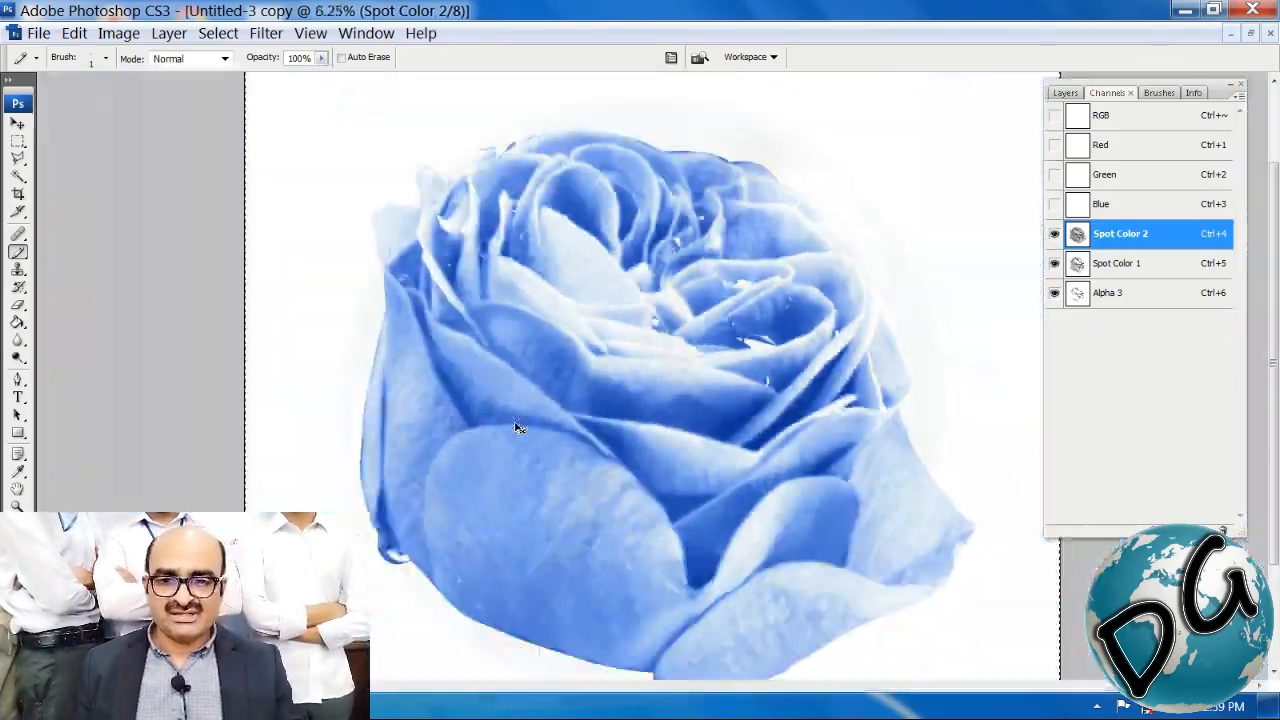
Step: Show the composite RGB channel and convert the Alpha 3 channel into a spot color channel, keeping the other two spot channels visible
click(1054, 115)
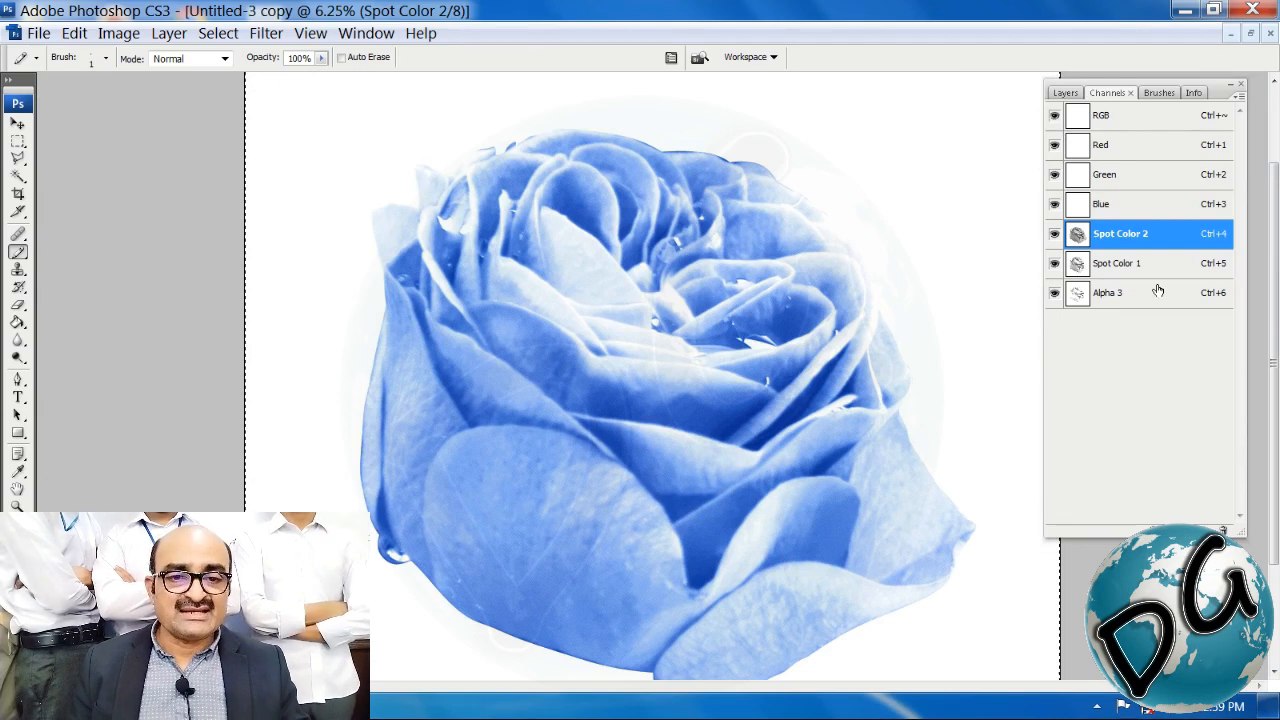
key(ctrl+grave)
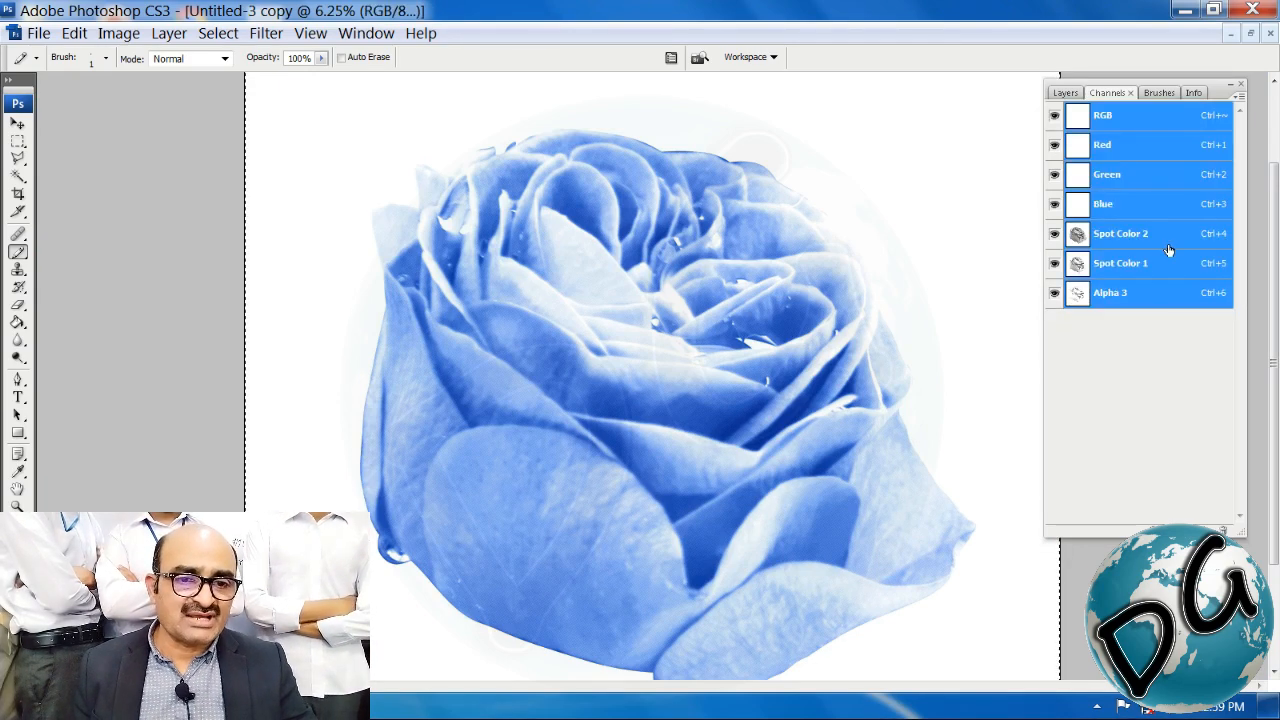
double_click(1078, 294)
click(572, 268)
click(716, 196)
click(1054, 264)
click(1054, 234)
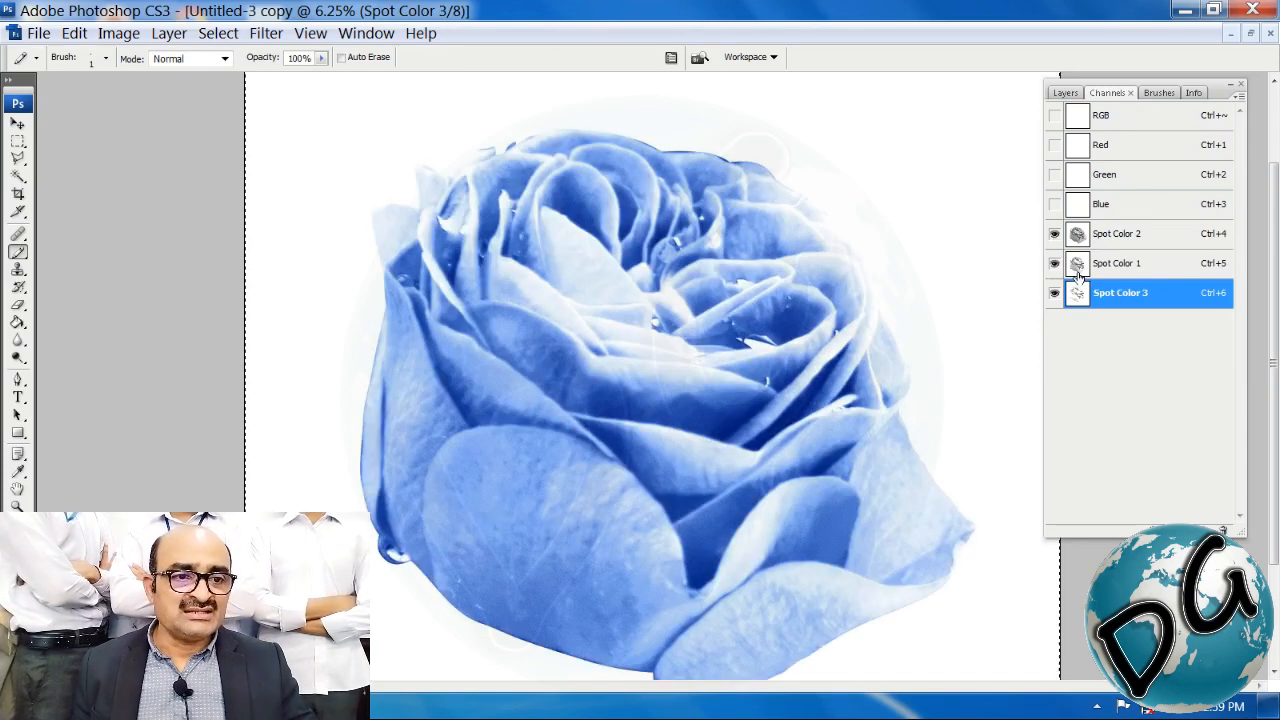
Step: Check the channel options of Spot Color 1 and Spot Color 2 to verify that both are spot channels
double_click(1077, 266)
click(740, 225)
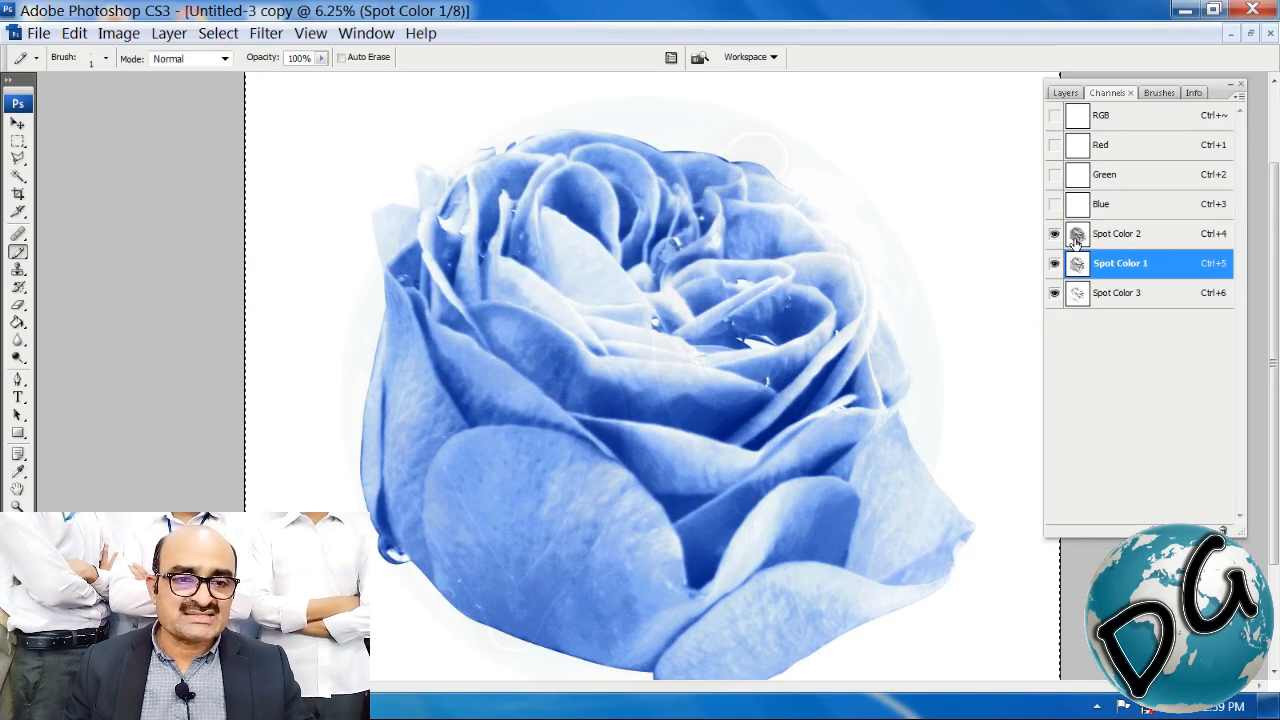
double_click(1077, 236)
click(740, 225)
Step: Select the composite RGB with all three spot channels visible and merge the spot channels into it
click(1056, 117)
key(ctrl+alt+a)
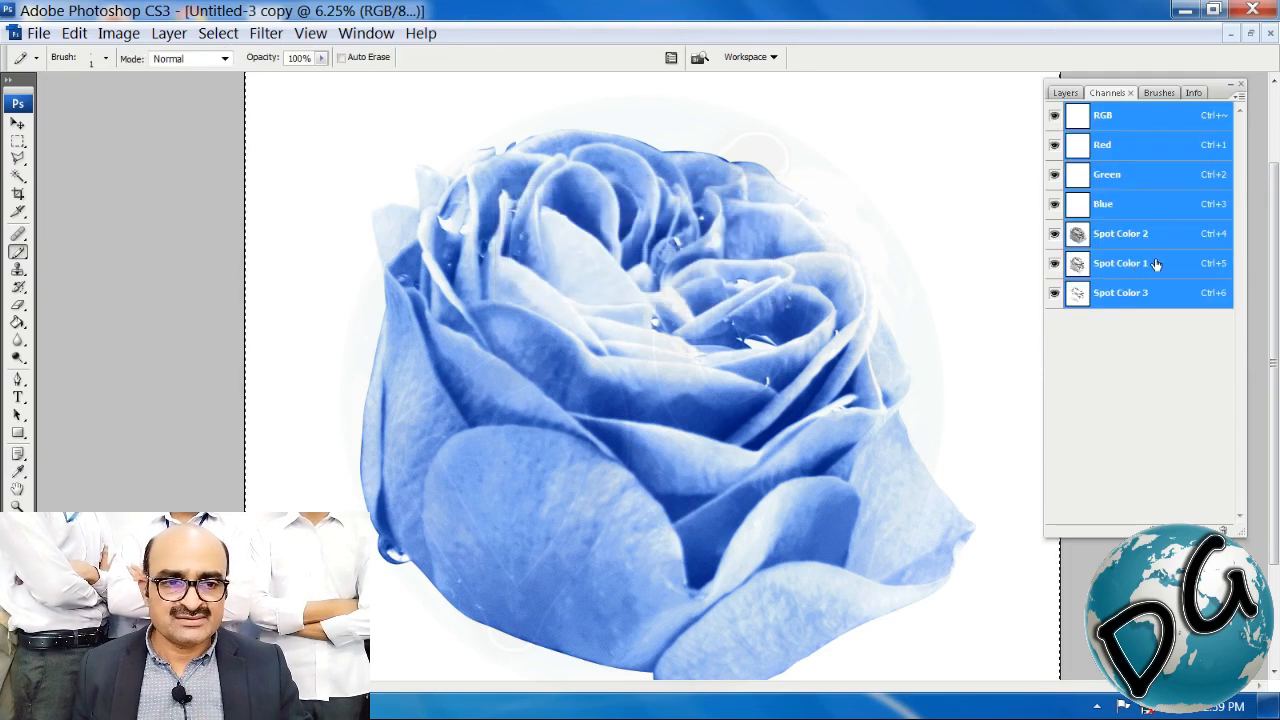
click(1240, 97)
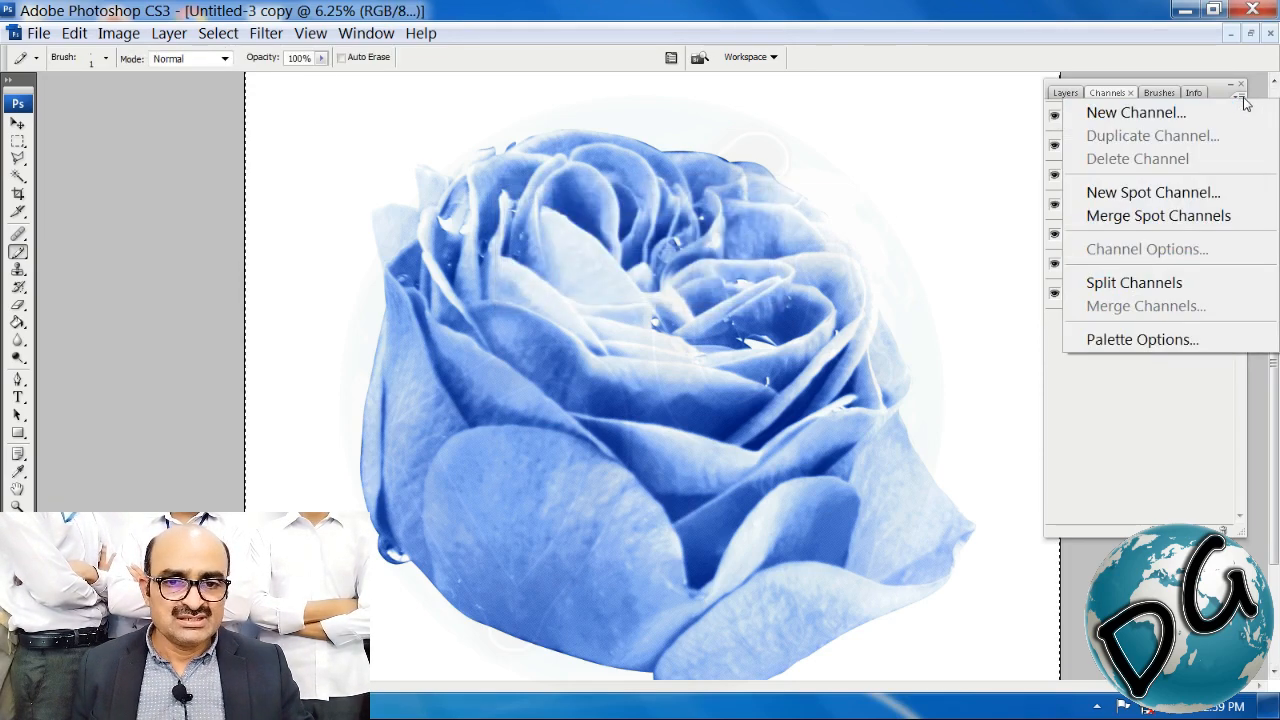
click(1136, 216)
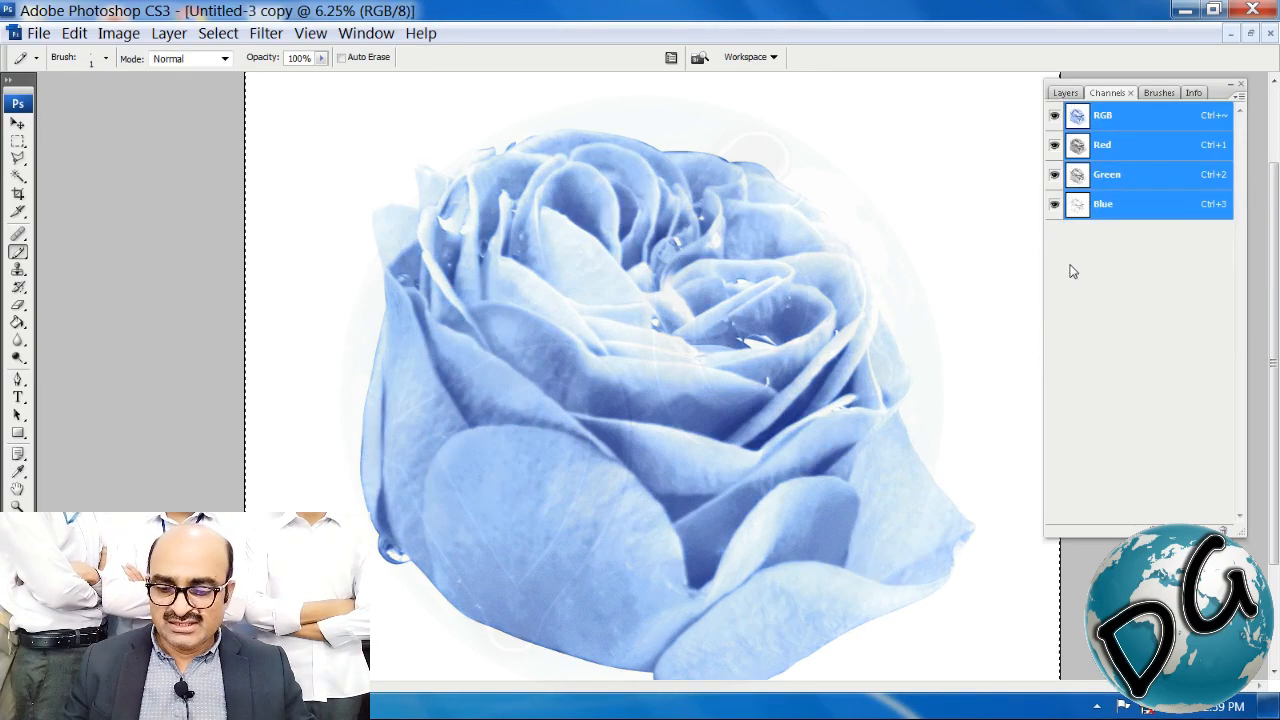
Step: Examine the merged rose's halftone dots at high magnification in the lower petals, and check the whole flower at 5% zoom
drag(639, 502, 547, 531)
drag(612, 501, 848, 100)
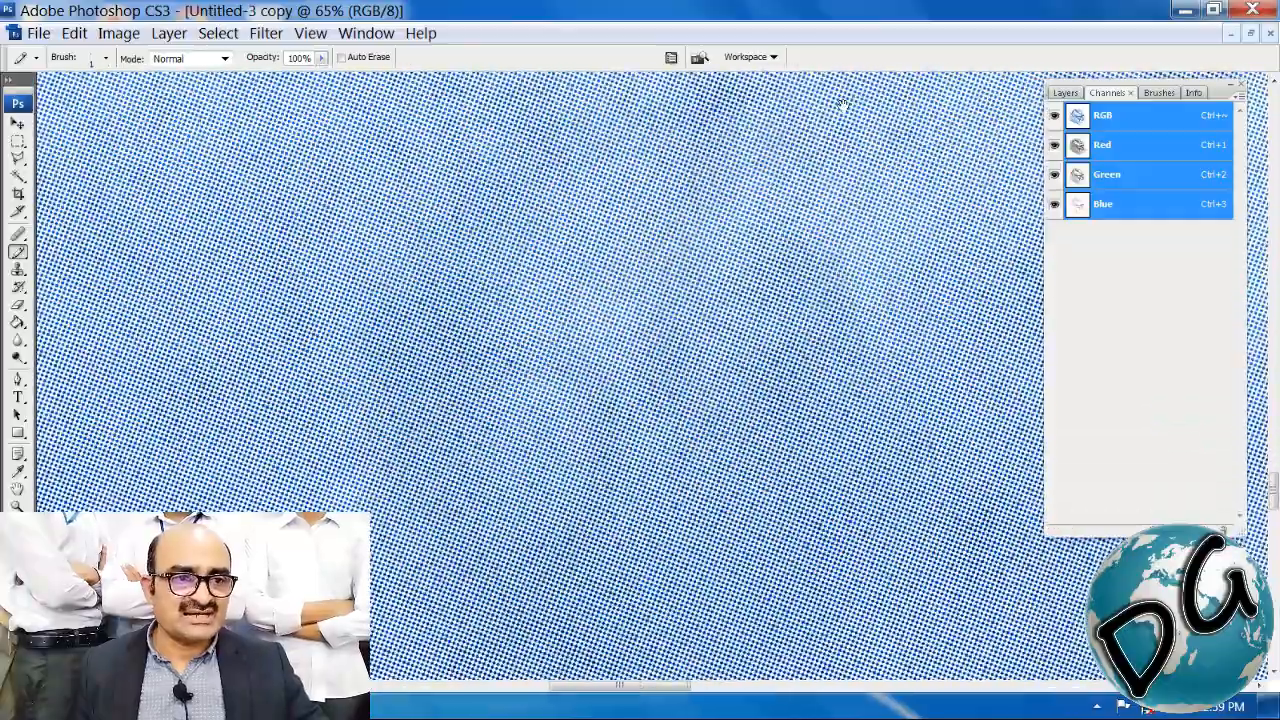
drag(702, 335, 816, 125)
drag(450, 510, 731, 166)
drag(571, 418, 675, 546)
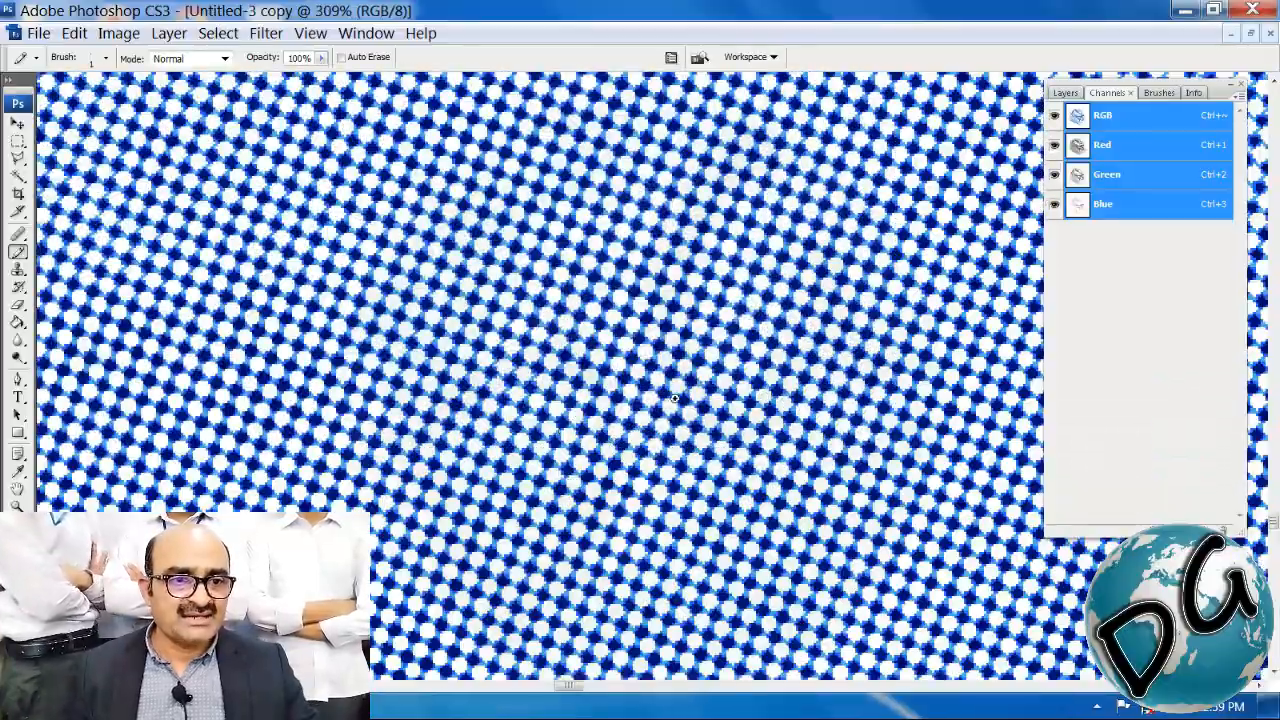
key(ctrl+minus)
key(ctrl+minus)
key(ctrl+minus)
key(ctrl+minus)
key(ctrl+minus)
key(ctrl+minus)
key(ctrl+minus)
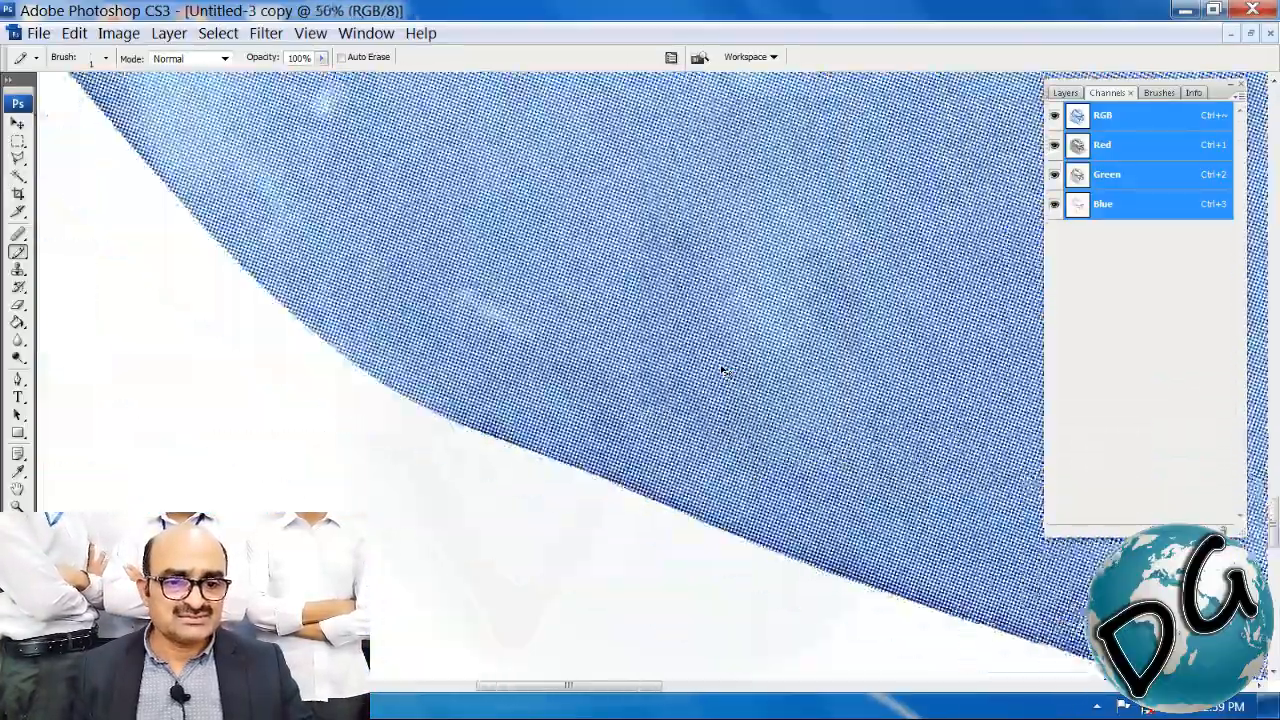
key(ctrl+minus)
key(ctrl+minus)
key(ctrl+minus)
key(ctrl+minus)
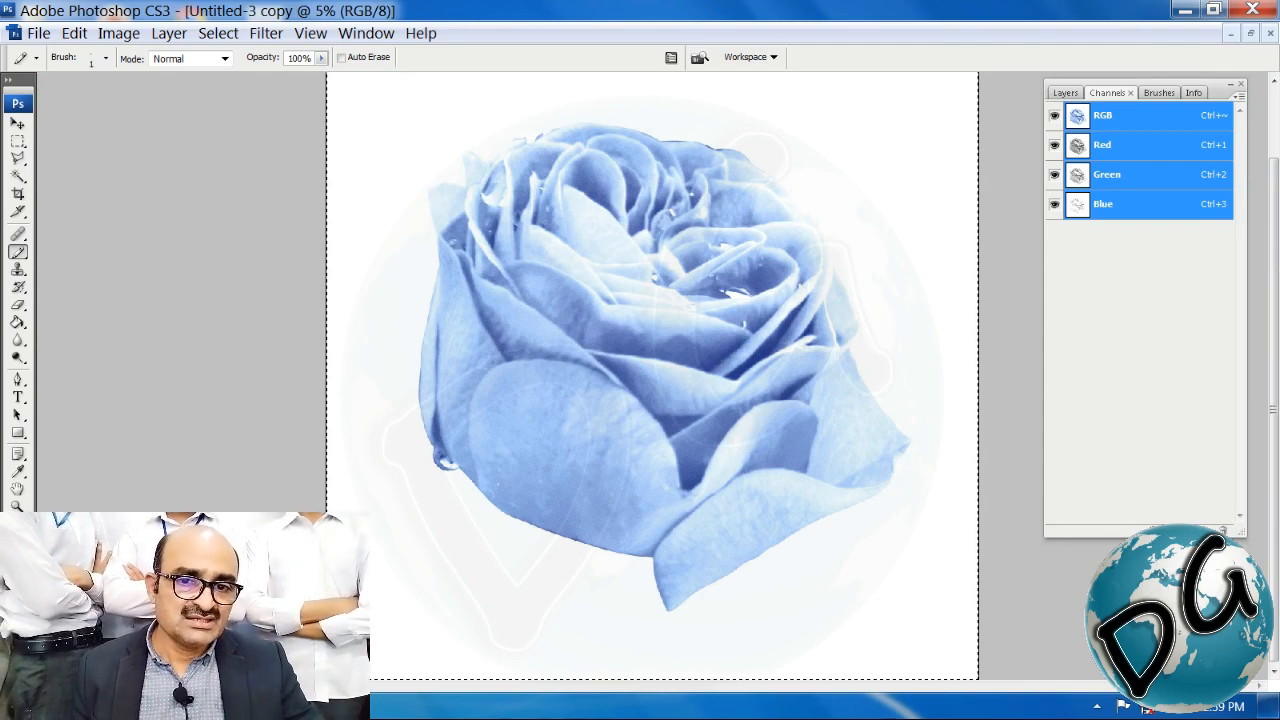
Step: Shift the merged rose's colour from blue to light purple with Hue/Saturation and inspect the recoloured dots up close
key(ctrl+u)
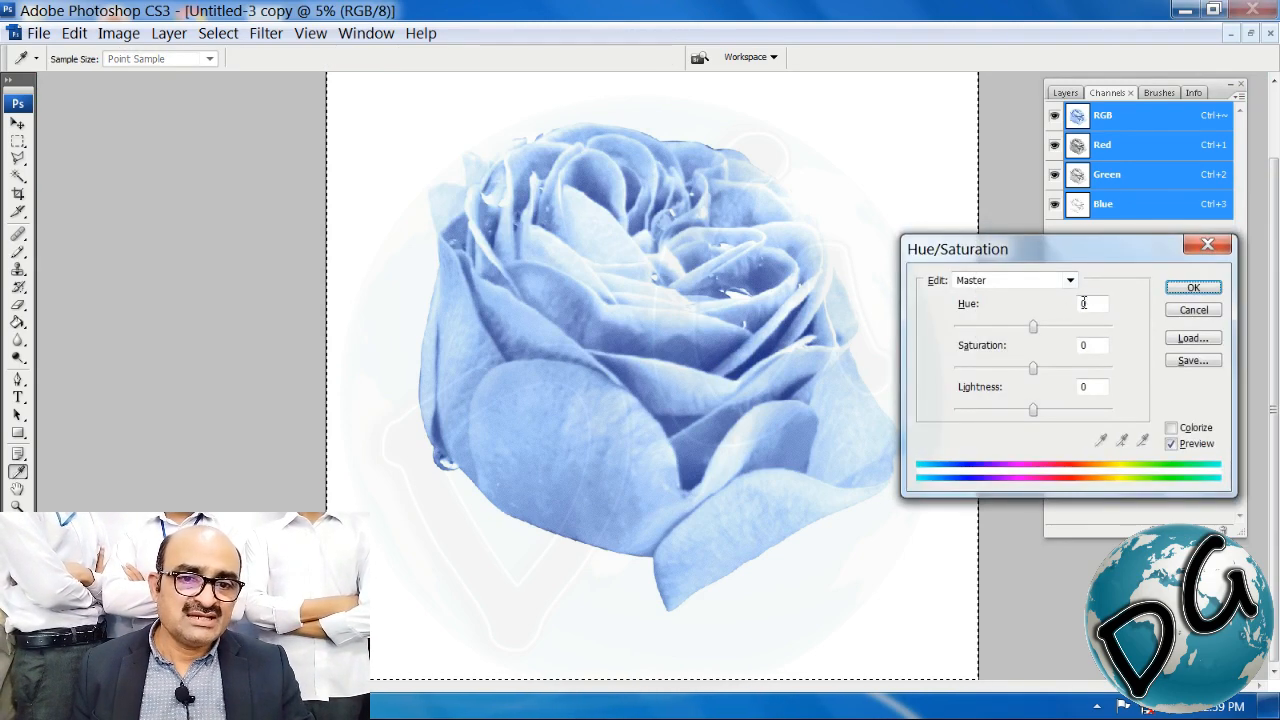
drag(1034, 328, 936, 340)
drag(1033, 369, 1073, 369)
click(1050, 369)
drag(953, 328, 1078, 343)
click(1192, 287)
key(b)
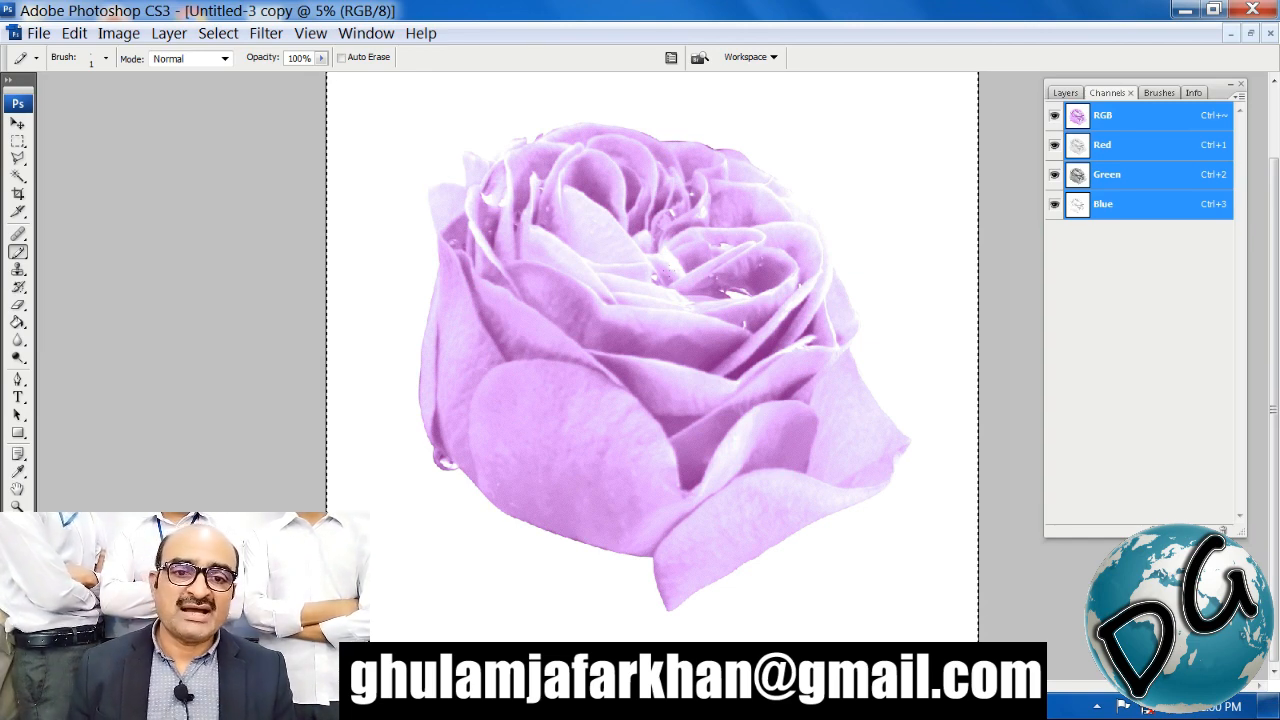
drag(703, 251, 430, 531)
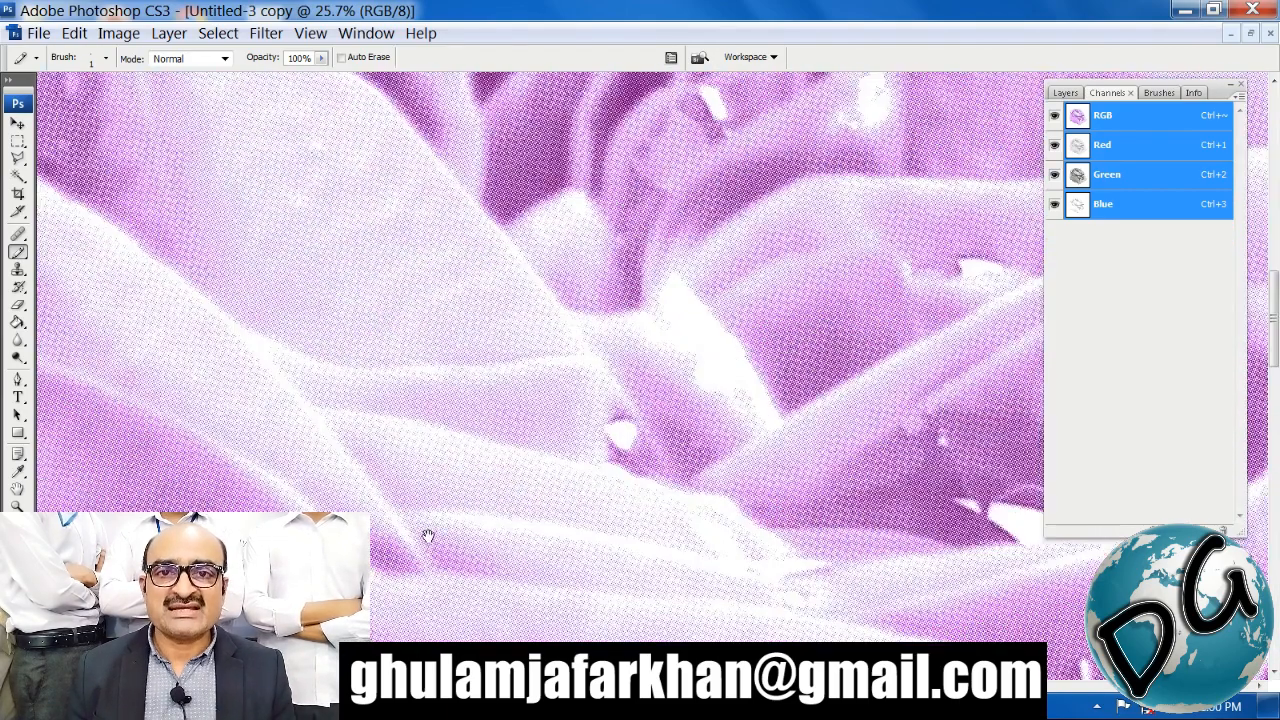